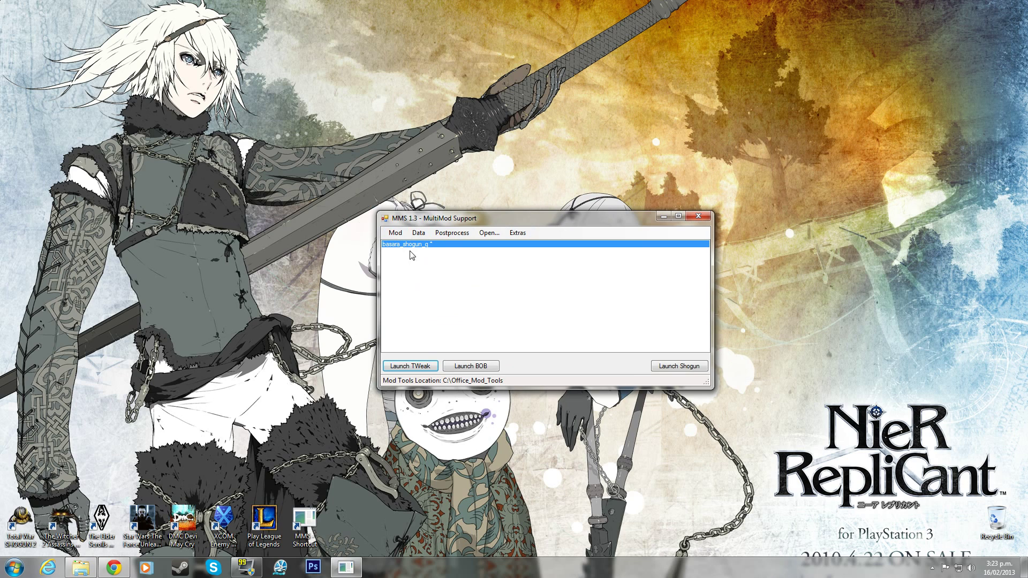
{"action": "left_click", "coordinate": [395, 236]}
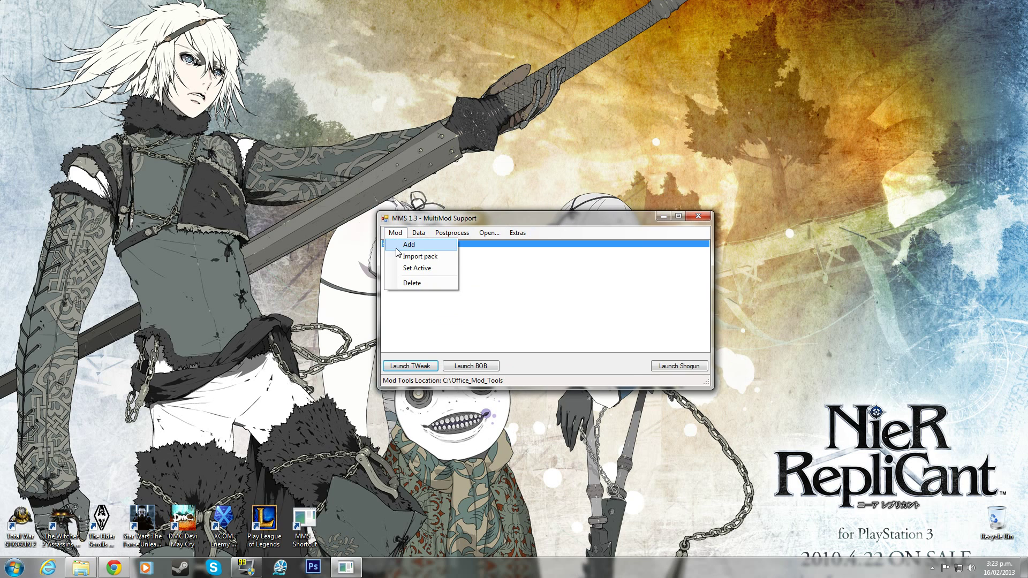
{"action": "left_click", "coordinate": [443, 250]}
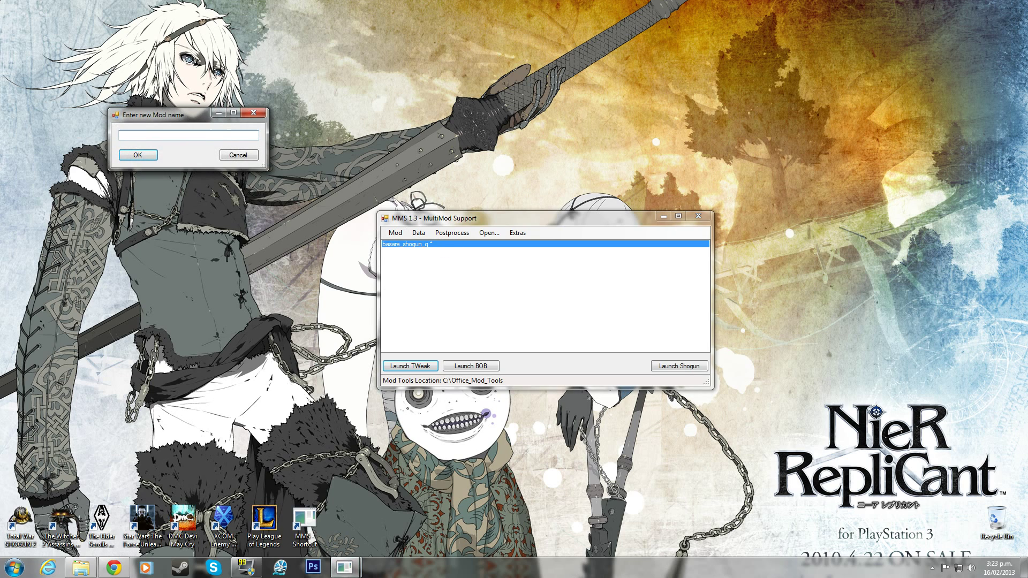
{"action": "left_click", "coordinate": [247, 157]}
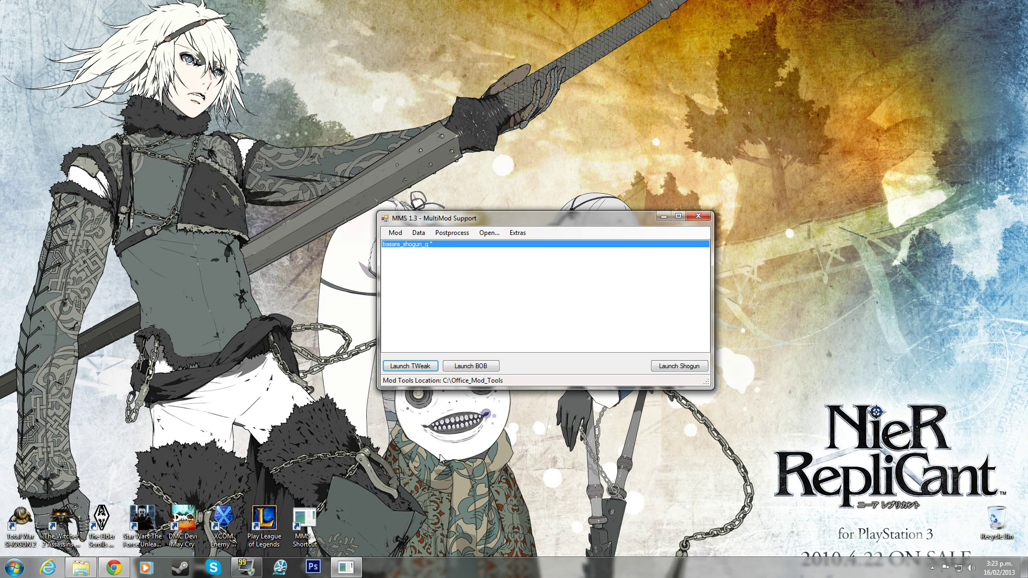
Launch TWeak from MultiMod Support and open the DAVE database visual editor.
{"action": "left_click", "coordinate": [410, 366]}
{"action": "left_click", "coordinate": [30, 23]}
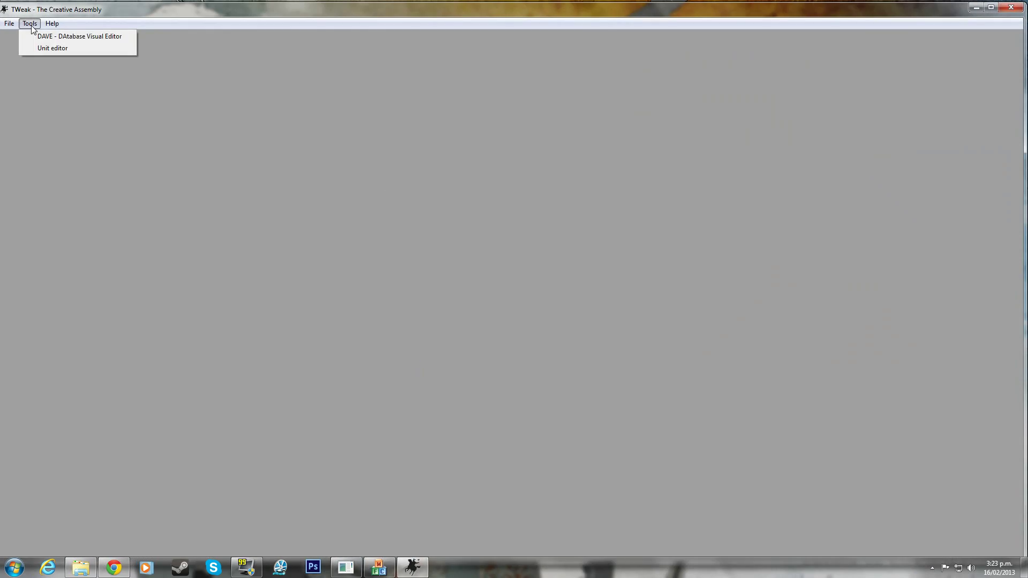
{"action": "left_click", "coordinate": [78, 37]}
{"action": "left_click", "coordinate": [516, 303]}
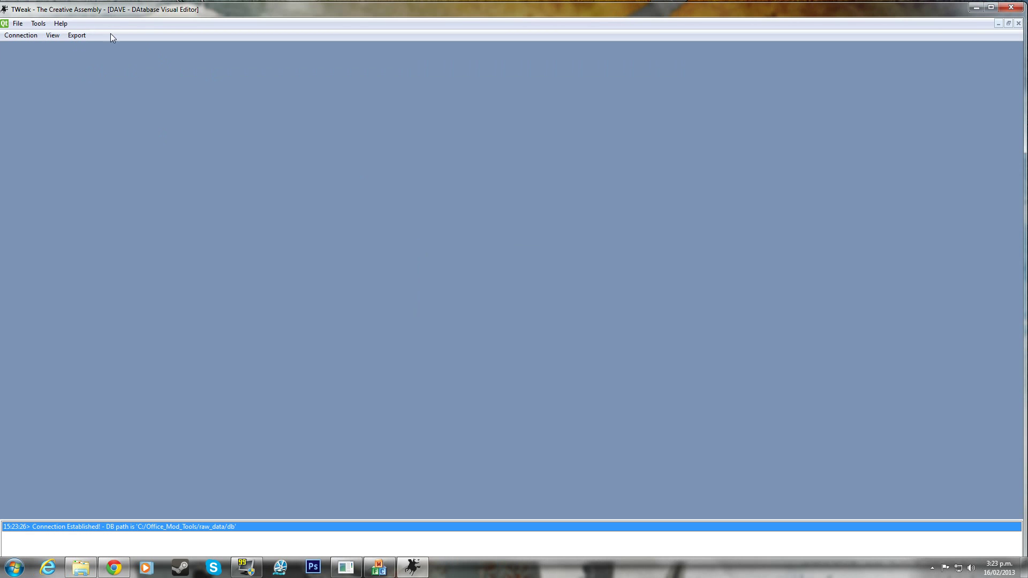
Show the Table Launcher and resize it to a tall, narrow window filling the workspace height.
{"action": "left_click", "coordinate": [48, 36]}
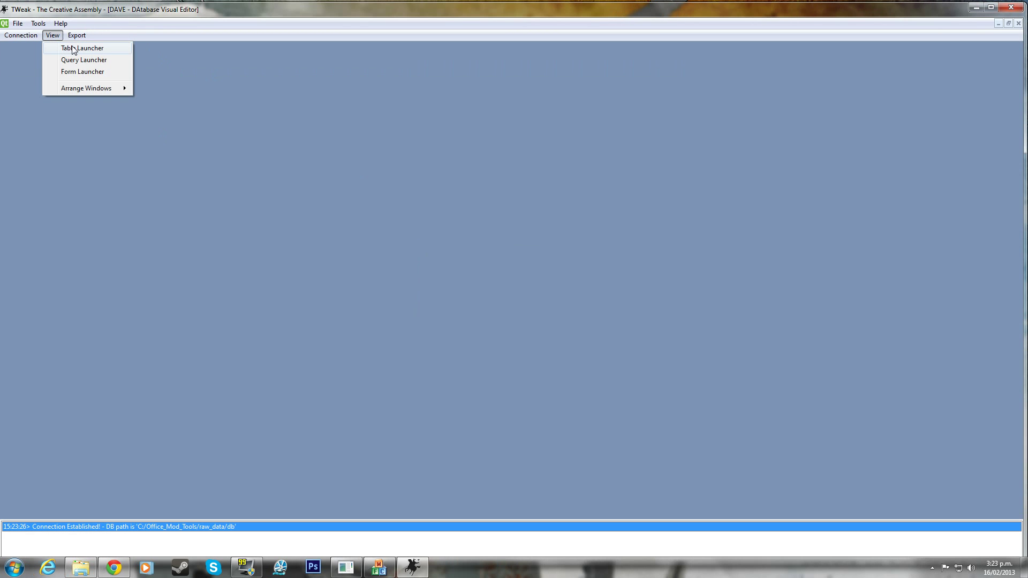
{"action": "left_click", "coordinate": [67, 49]}
{"action": "left_click_drag", "start_coordinate": [240, 315], "coordinate": [345, 517]}
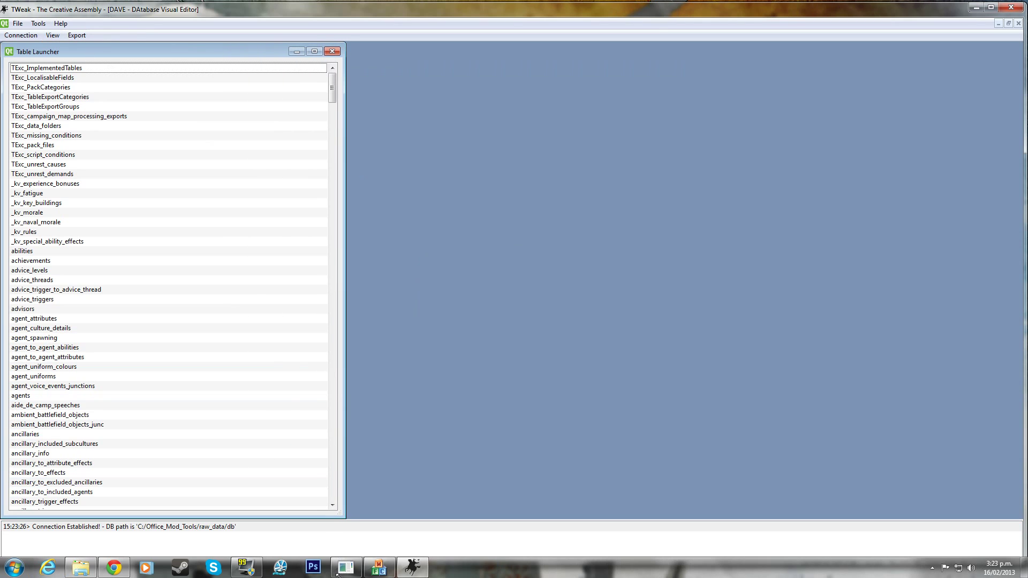
{"action": "left_click_drag", "start_coordinate": [344, 241], "coordinate": [289, 241]}
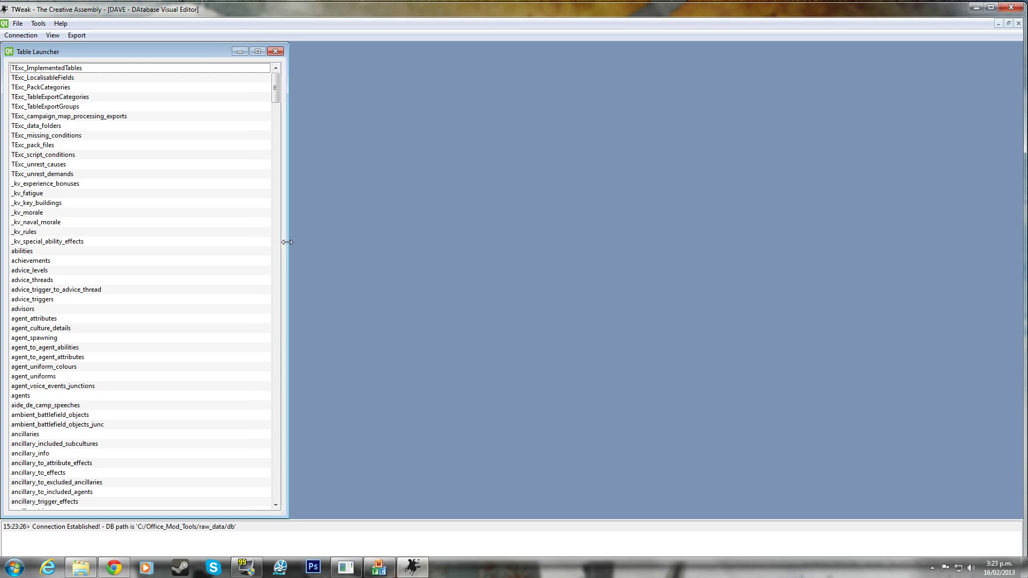
Open the units table and enlarge its editor window to fill the free workspace beside the table list.
{"action": "left_click_drag", "start_coordinate": [275, 89], "coordinate": [299, 454]}
{"action": "scroll", "coordinate": [79, 289], "scroll_direction": "down", "scroll_amount": 12}
{"action": "double_click", "coordinate": [38, 251]}
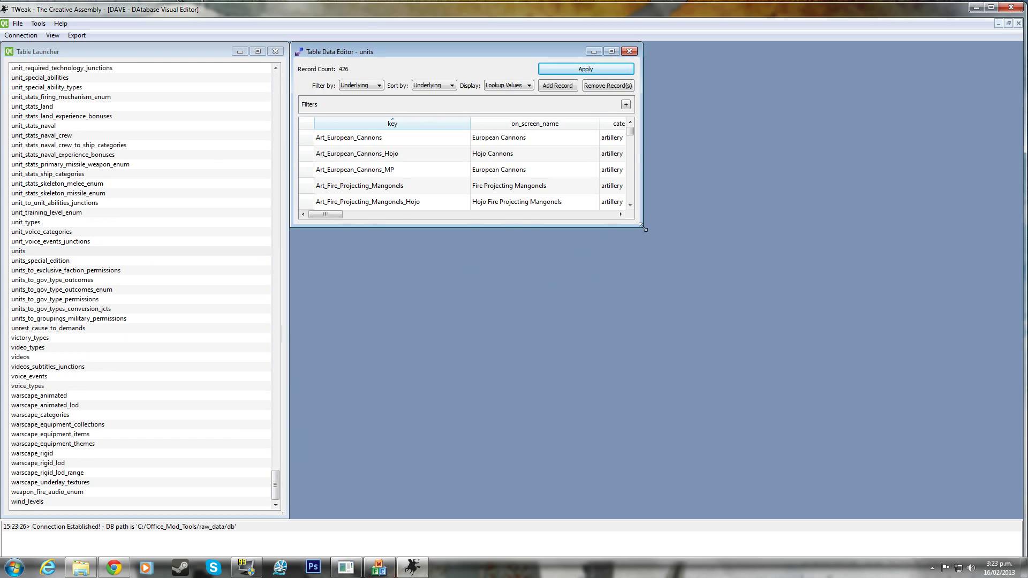
{"action": "left_click_drag", "start_coordinate": [645, 227], "coordinate": [1021, 517]}
Copy the key text Inf_Heavy_Warrior_Nuns from its record in the units table.
{"action": "left_click_drag", "start_coordinate": [1009, 127], "coordinate": [1021, 359]}
{"action": "scroll", "coordinate": [365, 389], "scroll_direction": "down", "scroll_amount": 2}
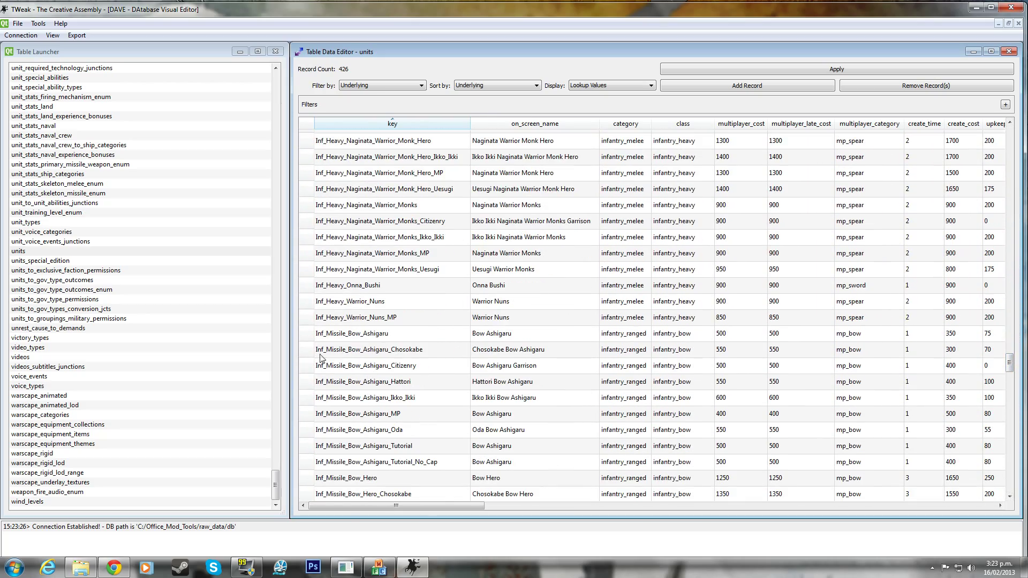
{"action": "left_click", "coordinate": [363, 303]}
{"action": "double_click", "coordinate": [363, 303]}
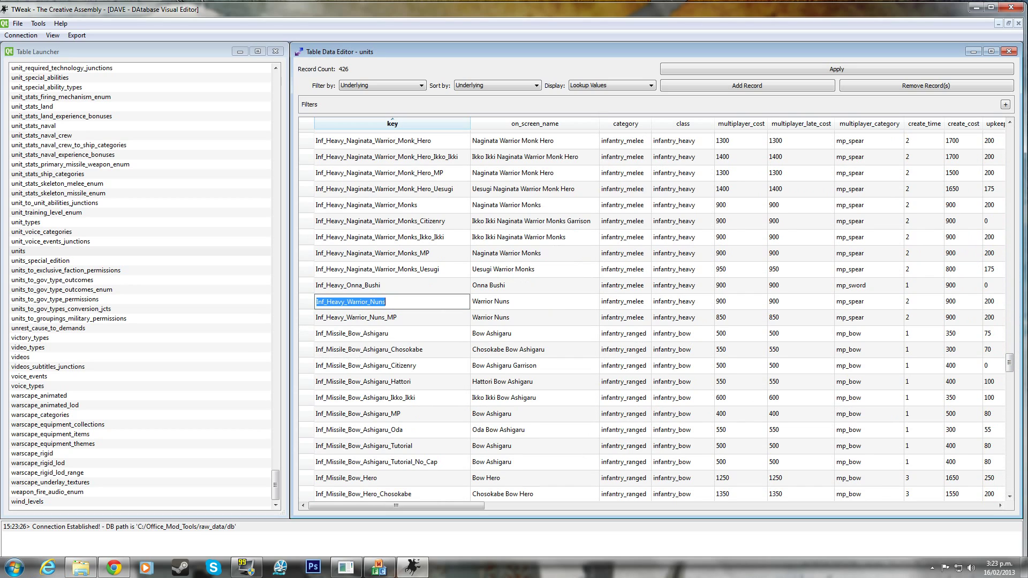
{"action": "right_click", "coordinate": [366, 300]}
{"action": "left_click", "coordinate": [426, 345]}
Add a record to the units table and paste the copied key, changing it to Inf_Heavy_Warrior_Samurai.
{"action": "left_click_drag", "start_coordinate": [1011, 369], "coordinate": [1011, 142]}
{"action": "left_click", "coordinate": [781, 90]}
{"action": "double_click", "coordinate": [397, 138]}
{"action": "right_click", "coordinate": [397, 138]}
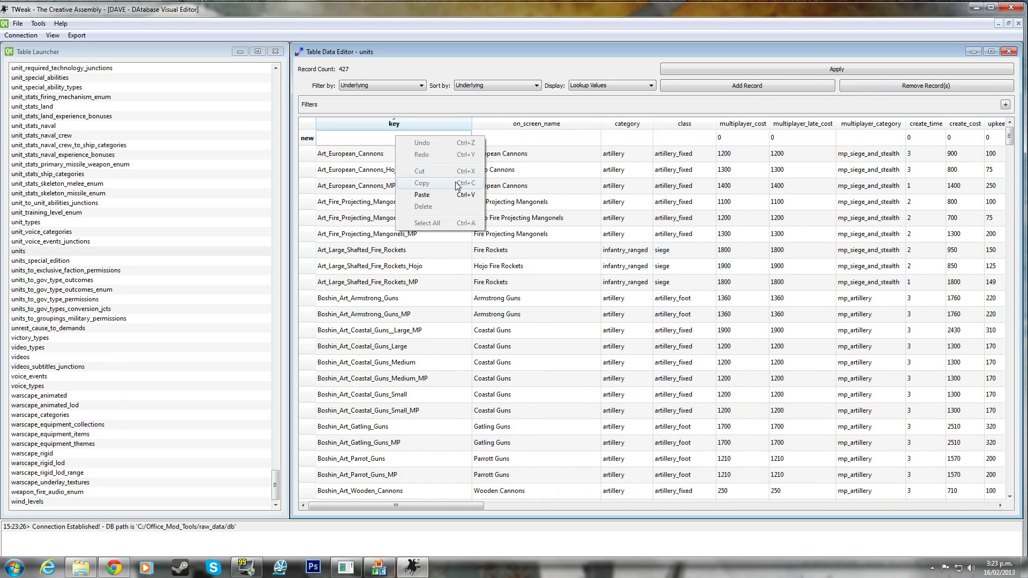
{"action": "left_click", "coordinate": [451, 195]}
{"action": "mouse_move", "coordinate": [387, 138]}
{"action": "left_mouse_down"}
{"action": "mouse_move", "coordinate": [358, 138]}
{"action": "mouse_move", "coordinate": [372, 138]}
{"action": "left_mouse_up"}
{"action": "key", "text": "BackSpace"}
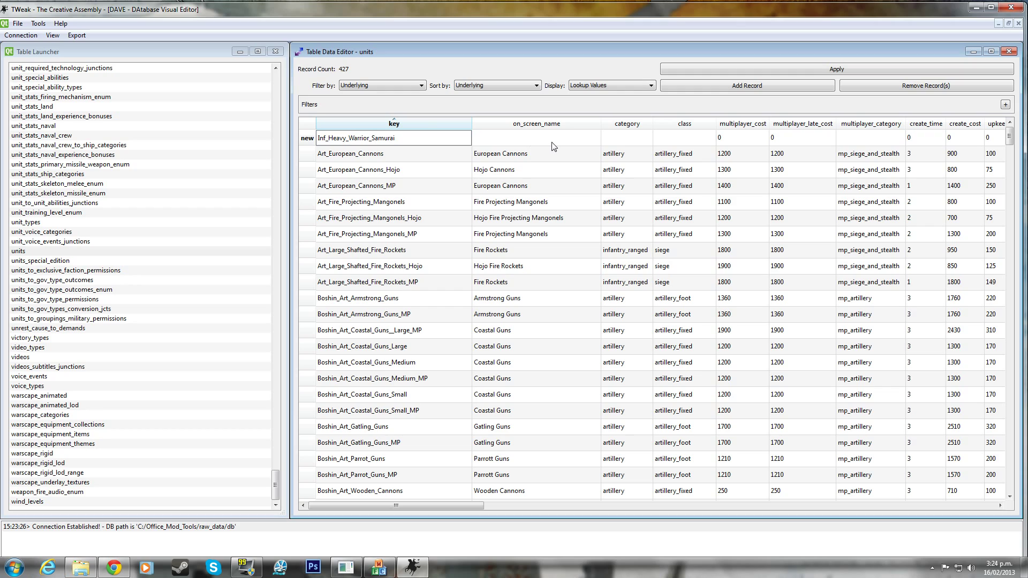
Set the new record's on_screen_name to Warrior Samurai and its category to cavalry.
{"action": "key", "text": "Tab"}
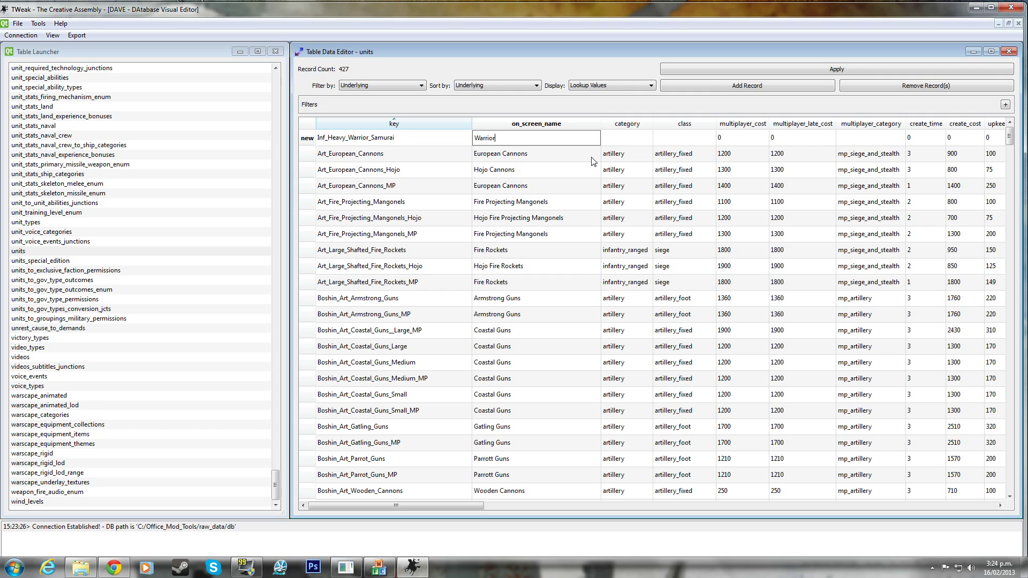
{"action": "type", "text": "Warrior Samurai"}
{"action": "double_click", "coordinate": [639, 140]}
{"action": "left_click", "coordinate": [647, 140]}
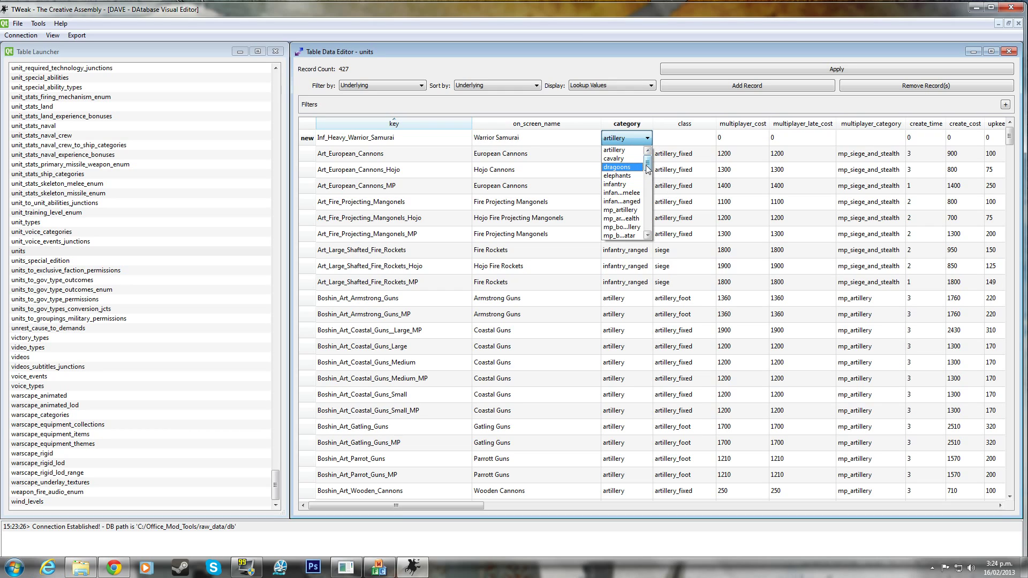
{"action": "mouse_move", "coordinate": [648, 165]}
{"action": "left_mouse_down"}
{"action": "mouse_move", "coordinate": [654, 227]}
{"action": "mouse_move", "coordinate": [651, 163]}
{"action": "left_mouse_up"}
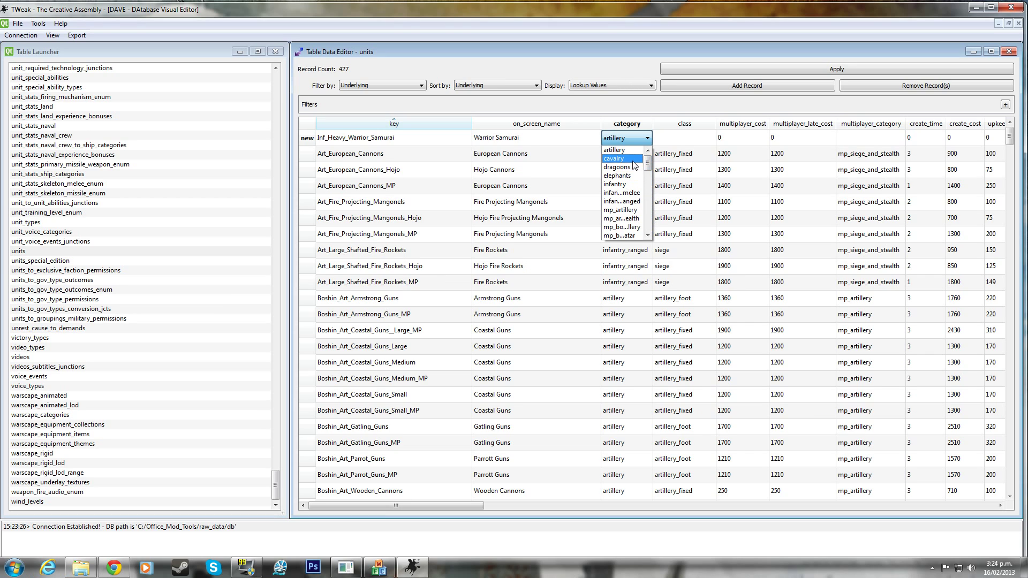
{"action": "left_click", "coordinate": [632, 161]}
Set the new unit's class to infantry_elite.
{"action": "double_click", "coordinate": [686, 137]}
{"action": "left_click", "coordinate": [711, 138]}
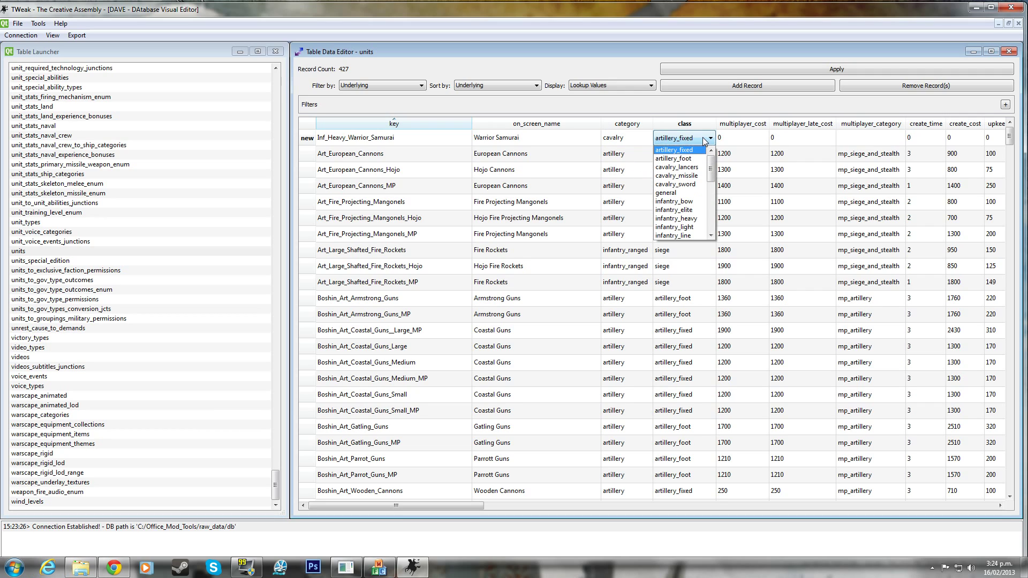
{"action": "left_click_drag", "start_coordinate": [711, 163], "coordinate": [714, 210]}
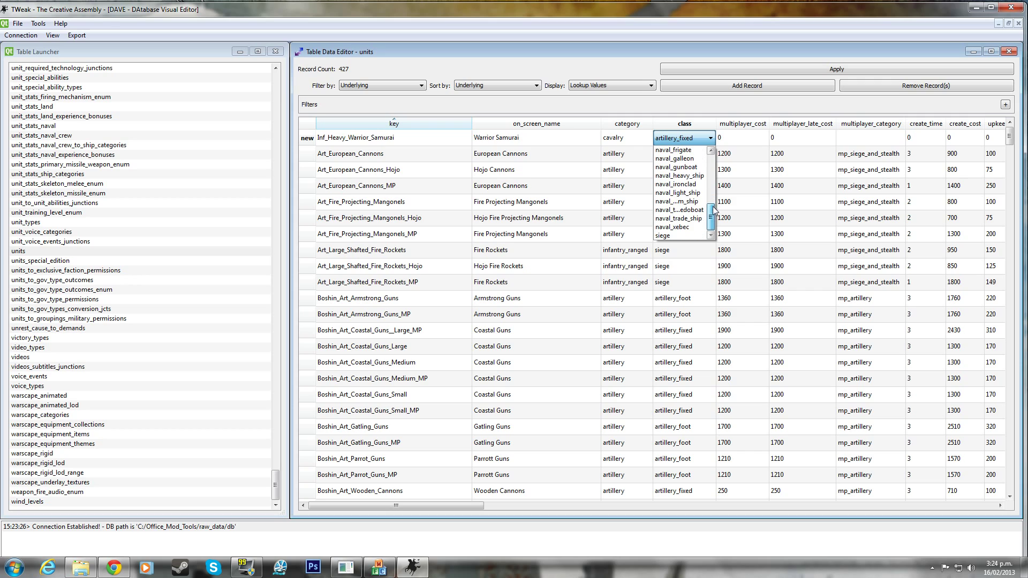
{"action": "scroll", "coordinate": [695, 212], "scroll_direction": "up", "scroll_amount": 5}
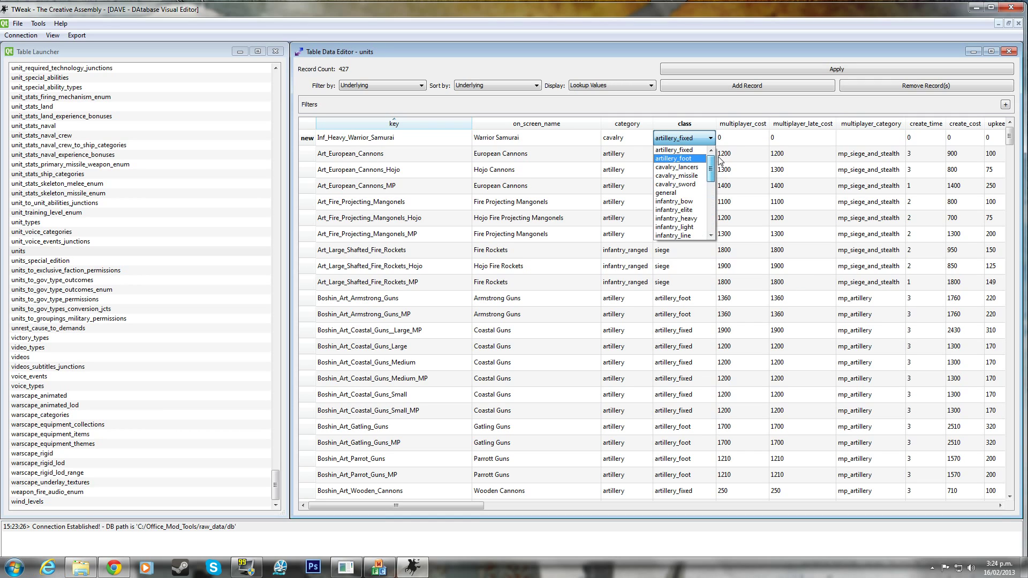
{"action": "left_click", "coordinate": [695, 211]}
{"action": "key", "text": "Tab"}
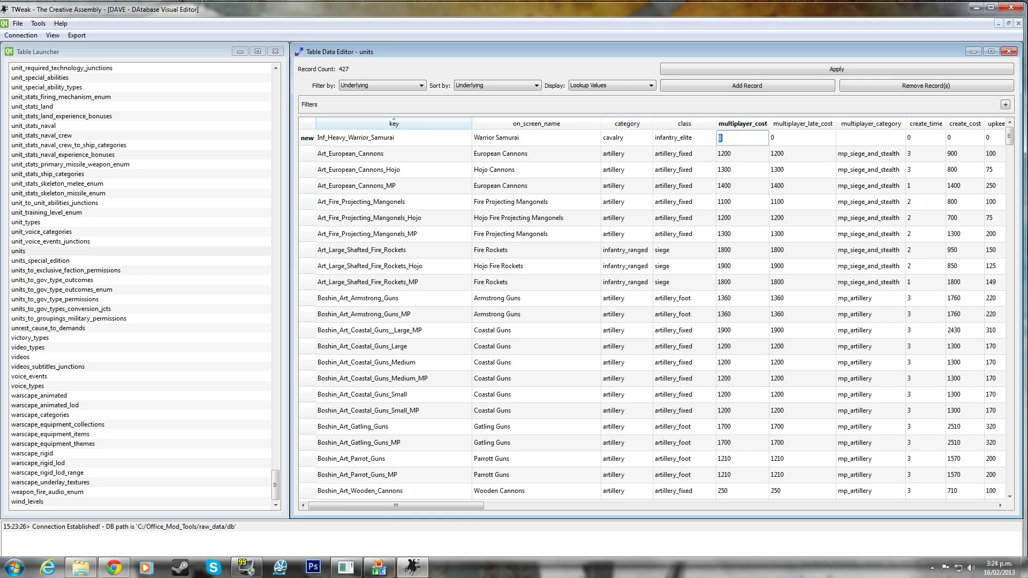
Set the new unit's multiplayer_cost and multiplayer_late_cost to 1500 and its multiplayer_category to cavalry.
{"action": "type", "text": "1500"}
{"action": "key", "text": "Tab"}
{"action": "type", "text": "1500"}
{"action": "key", "text": "Tab"}
{"action": "left_click", "coordinate": [900, 139]}
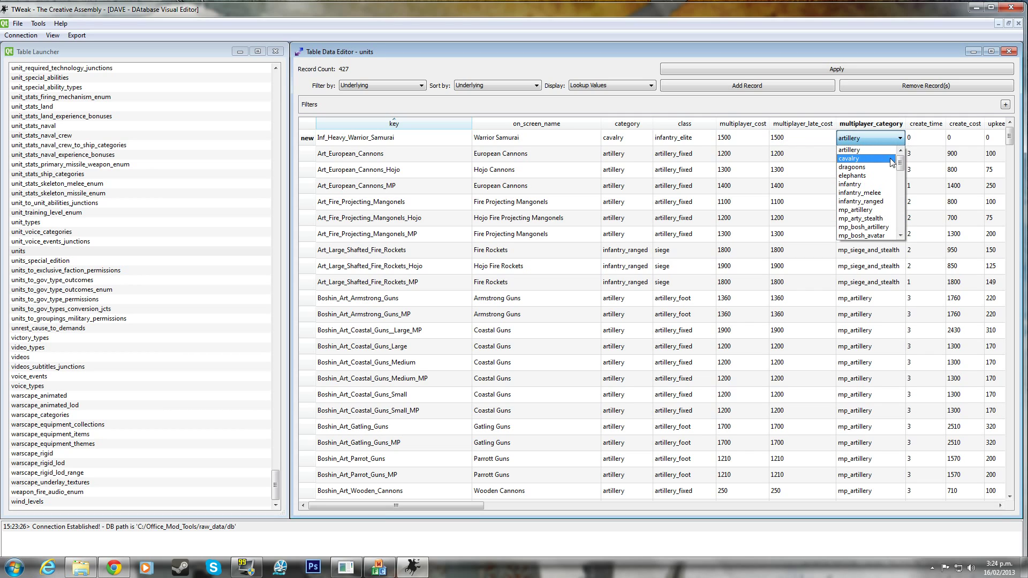
{"action": "left_click", "coordinate": [884, 159]}
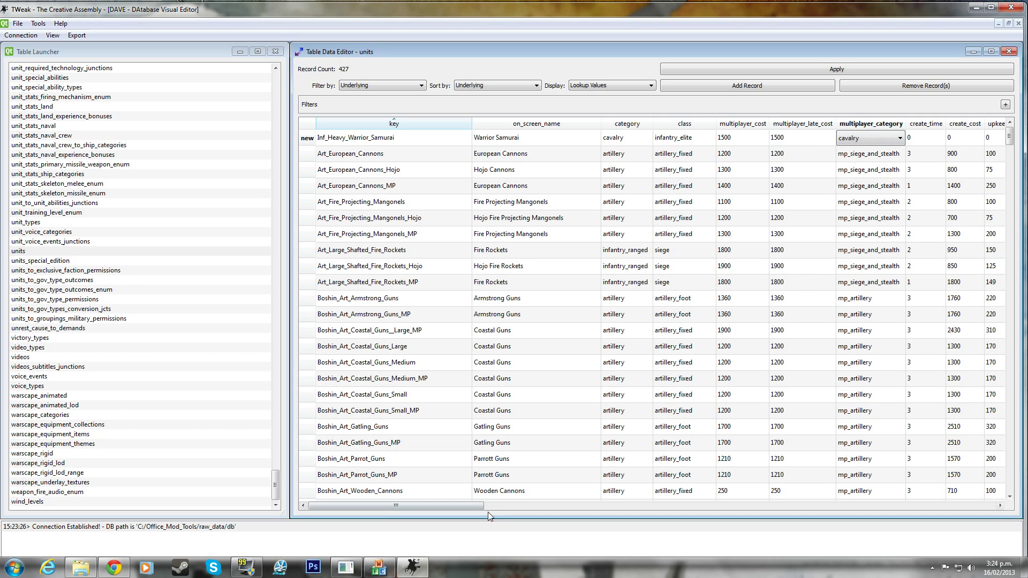
Set the new unit's create_time to 1 and its create_cost to 2000.
{"action": "left_click_drag", "start_coordinate": [473, 505], "coordinate": [584, 505]}
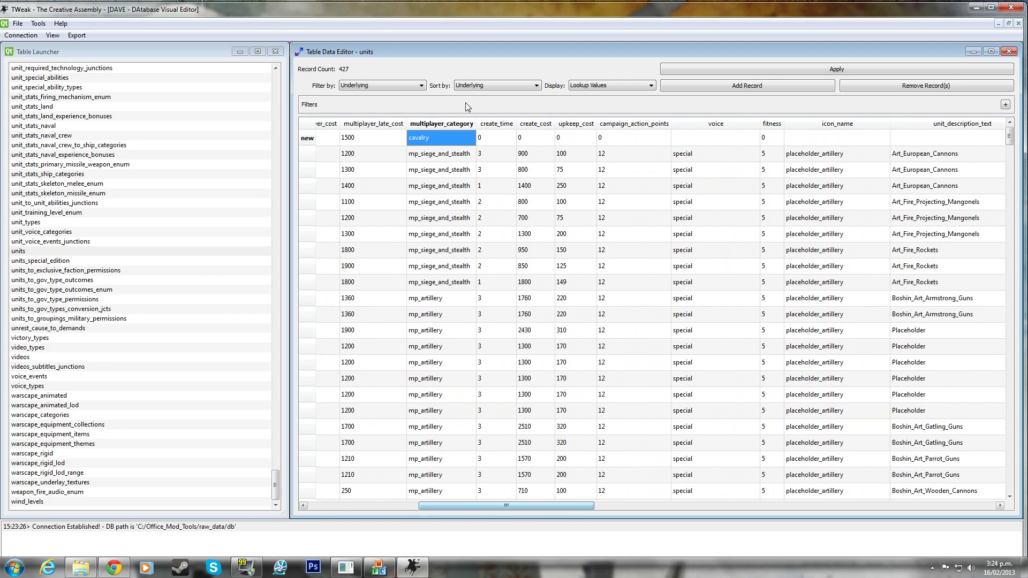
{"action": "left_click", "coordinate": [503, 140]}
{"action": "type", "text": "1"}
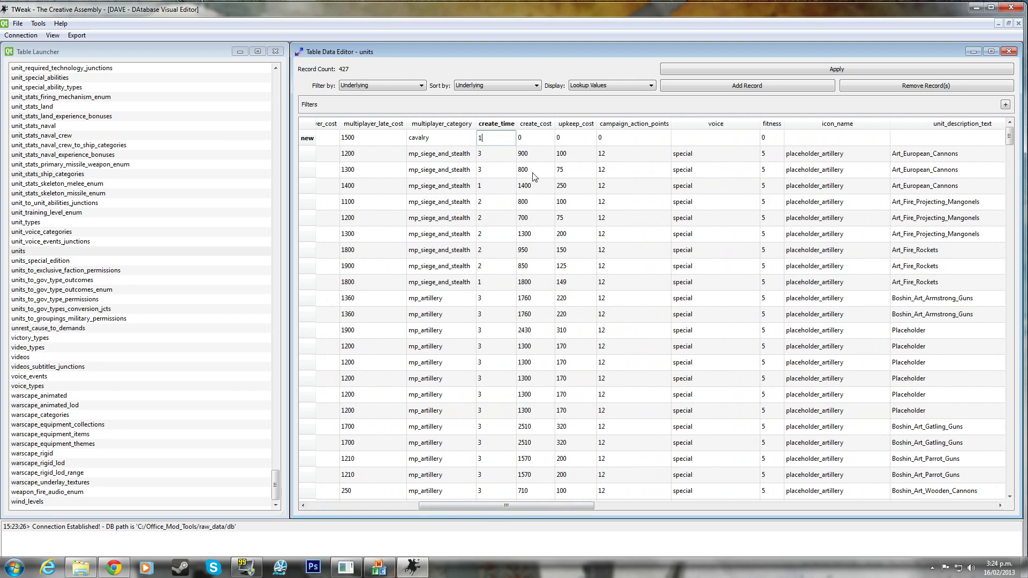
{"action": "left_click", "coordinate": [540, 141]}
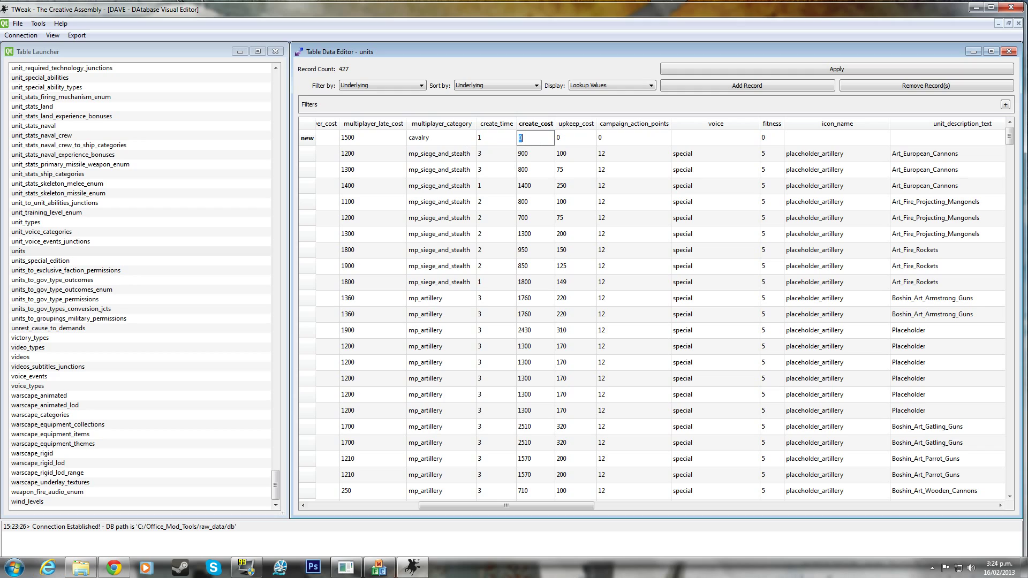
{"action": "type", "text": "2000"}
Set the new unit's upkeep_cost to 100 and its campaign_action_points to 20.
{"action": "left_click", "coordinate": [580, 137]}
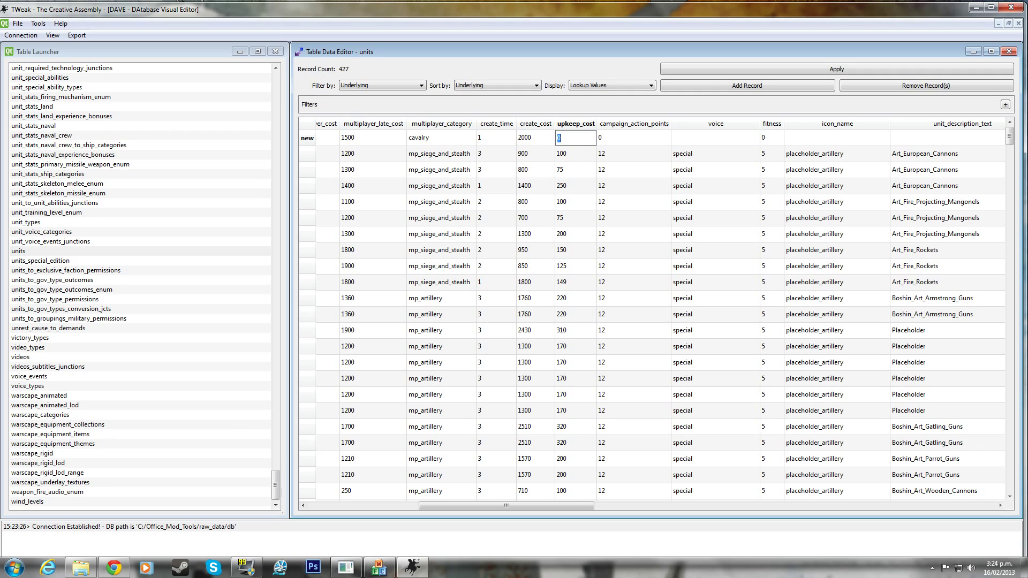
{"action": "type", "text": "100"}
{"action": "key", "text": "Tab"}
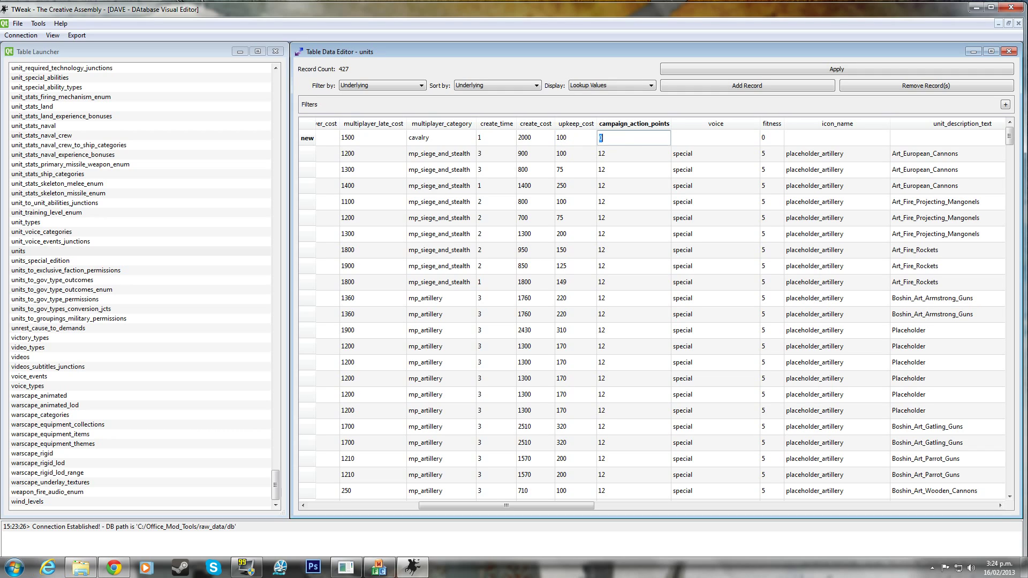
{"action": "type", "text": "20"}
{"action": "key", "text": "Tab"}
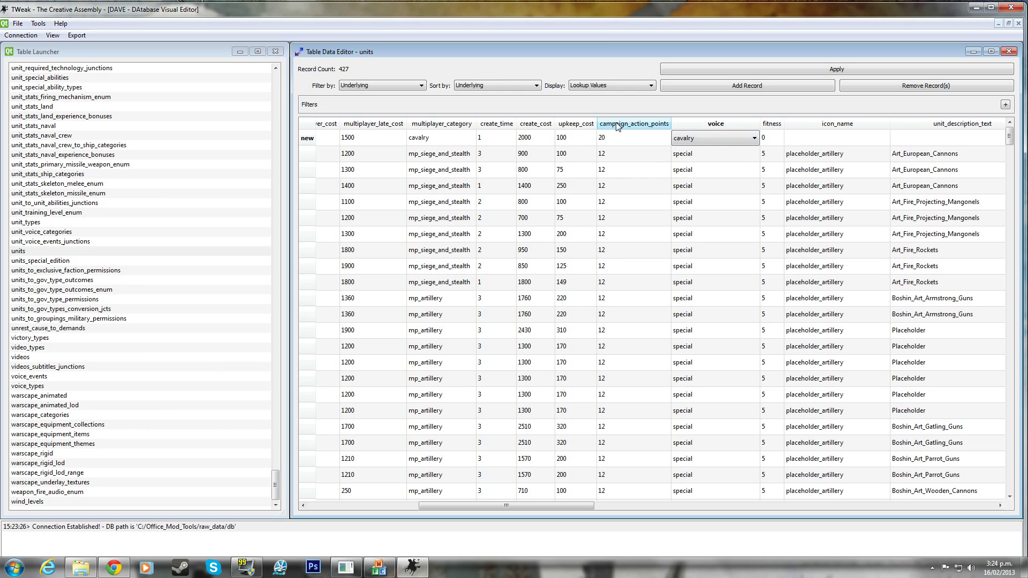
Set the new unit's voice to monk and its fitness to 5.
{"action": "left_click", "coordinate": [728, 138]}
{"action": "left_click_drag", "start_coordinate": [755, 161], "coordinate": [754, 192]}
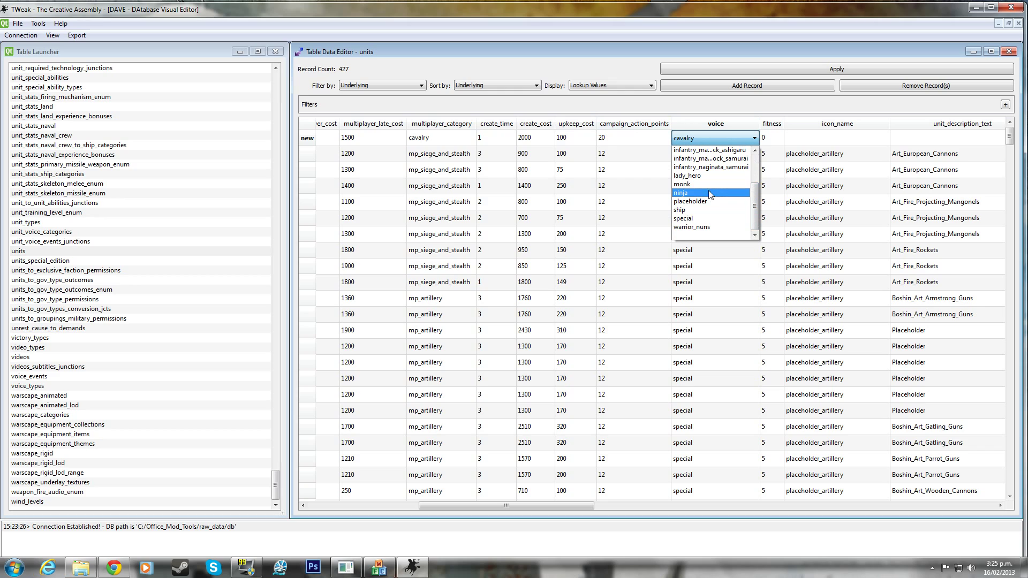
{"action": "left_click", "coordinate": [711, 188]}
{"action": "left_click", "coordinate": [776, 137]}
{"action": "type", "text": "5"}
Set the new unit's icon_name to placeholder and its unit_description_text to Inf_Spear_Yari_Hero.
{"action": "left_click", "coordinate": [842, 138]}
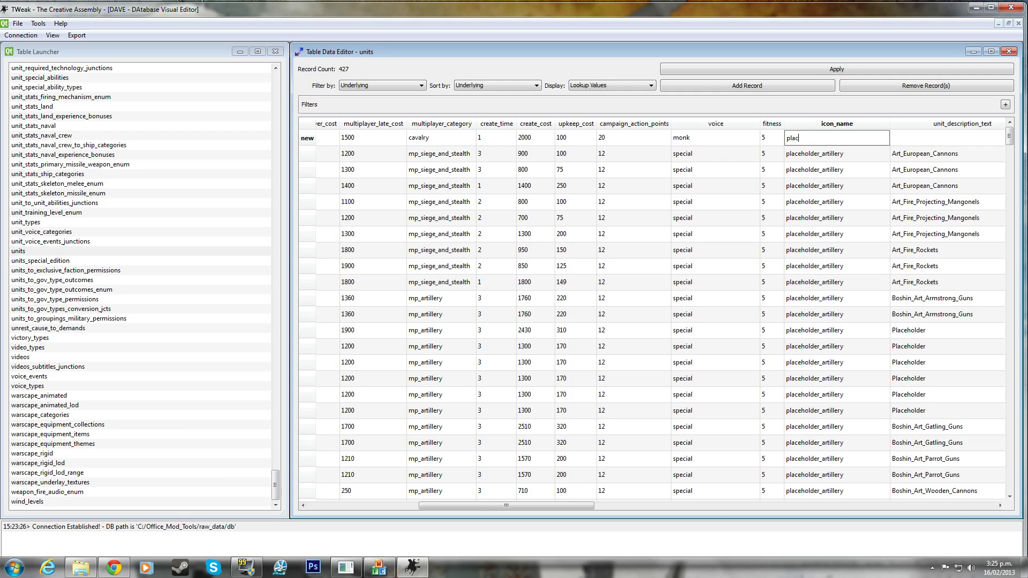
{"action": "left_click", "coordinate": [955, 140]}
{"action": "left_click", "coordinate": [955, 140]}
{"action": "left_click", "coordinate": [956, 139]}
{"action": "scroll", "coordinate": [952, 198], "scroll_direction": "down", "scroll_amount": 10}
{"action": "scroll", "coordinate": [1023, 183], "scroll_direction": "down", "scroll_amount": 5}
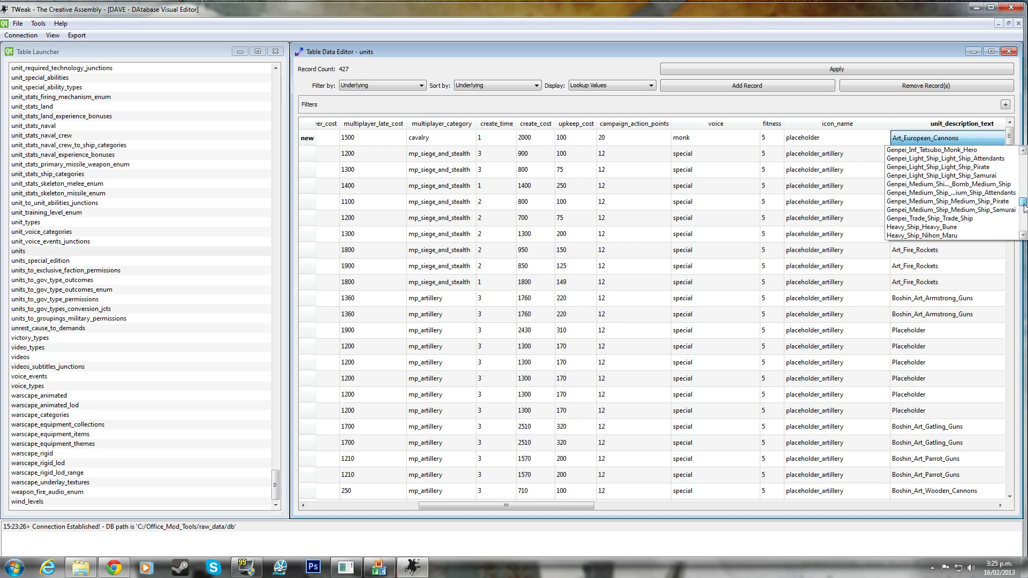
{"action": "left_click", "coordinate": [942, 227]}
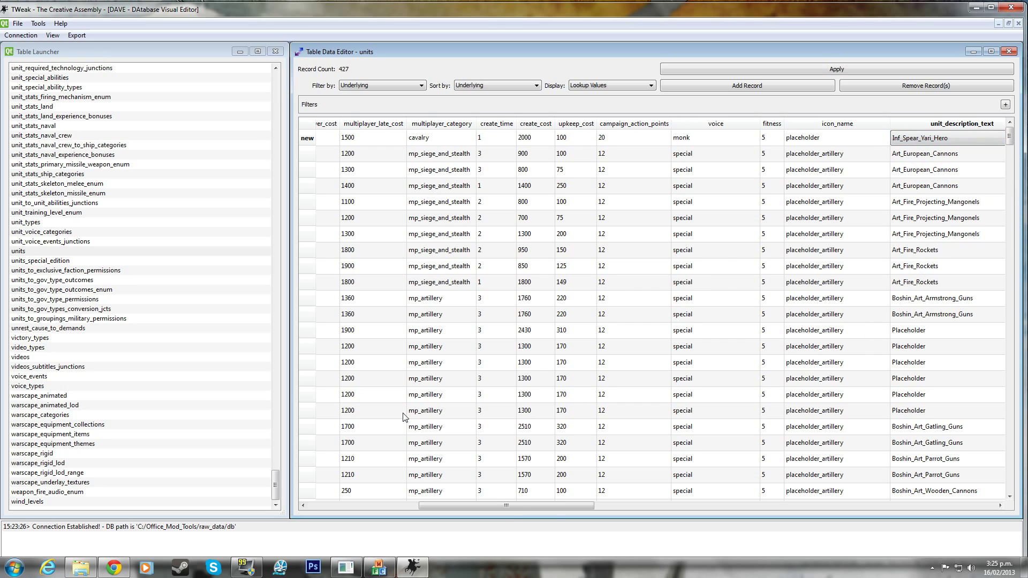
Locate the unit_description_texts table in the list of database tables.
{"action": "left_click_drag", "start_coordinate": [513, 506], "coordinate": [603, 483]}
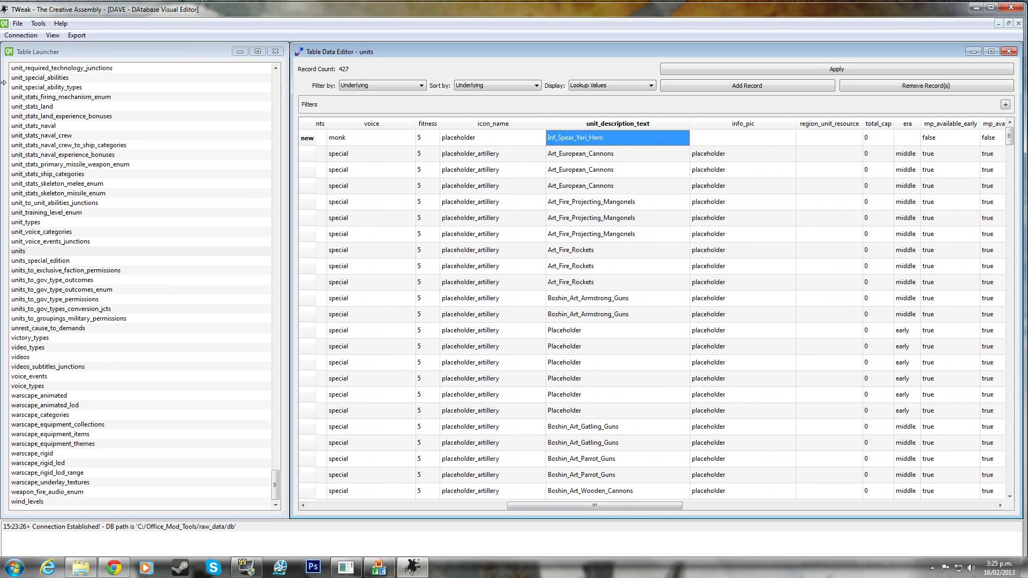
{"action": "left_click_drag", "start_coordinate": [276, 484], "coordinate": [299, 450]}
{"action": "left_click", "coordinate": [74, 418]}
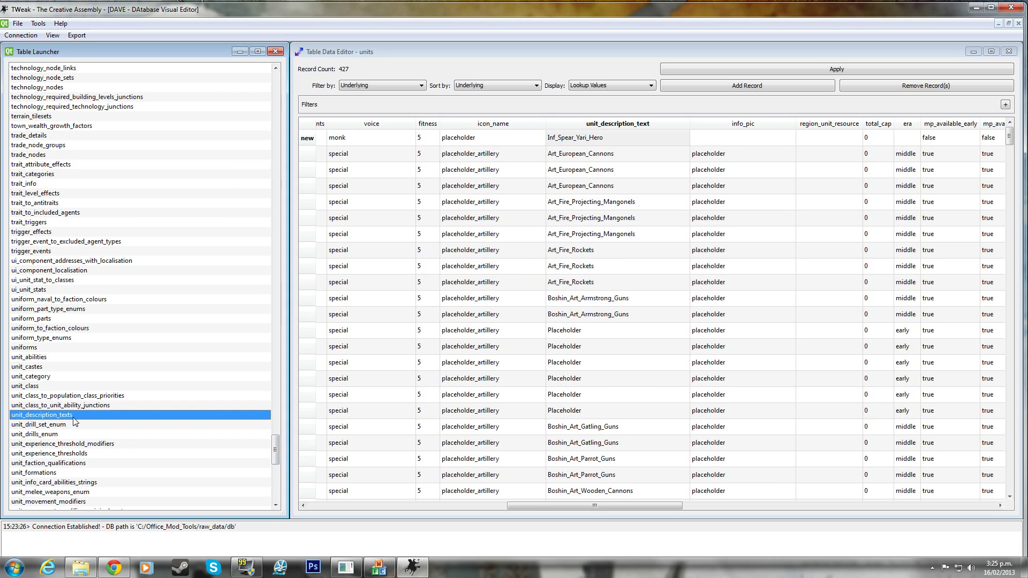
{"action": "left_click_drag", "start_coordinate": [277, 445], "coordinate": [277, 484]}
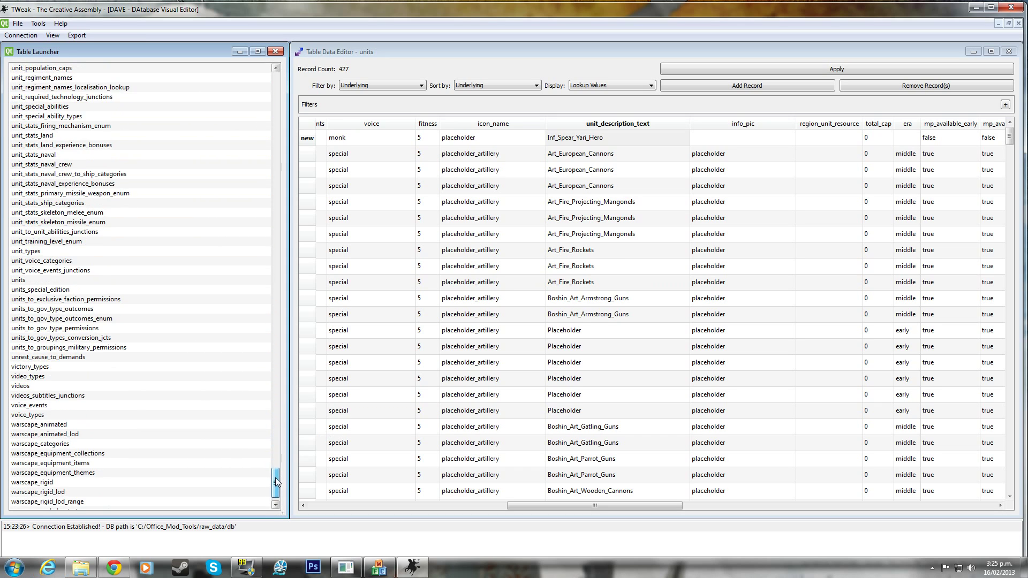
Set the new unit's info_pic to placeholder in the units table.
{"action": "left_click", "coordinate": [92, 280]}
{"action": "left_click_drag", "start_coordinate": [615, 509], "coordinate": [656, 507]}
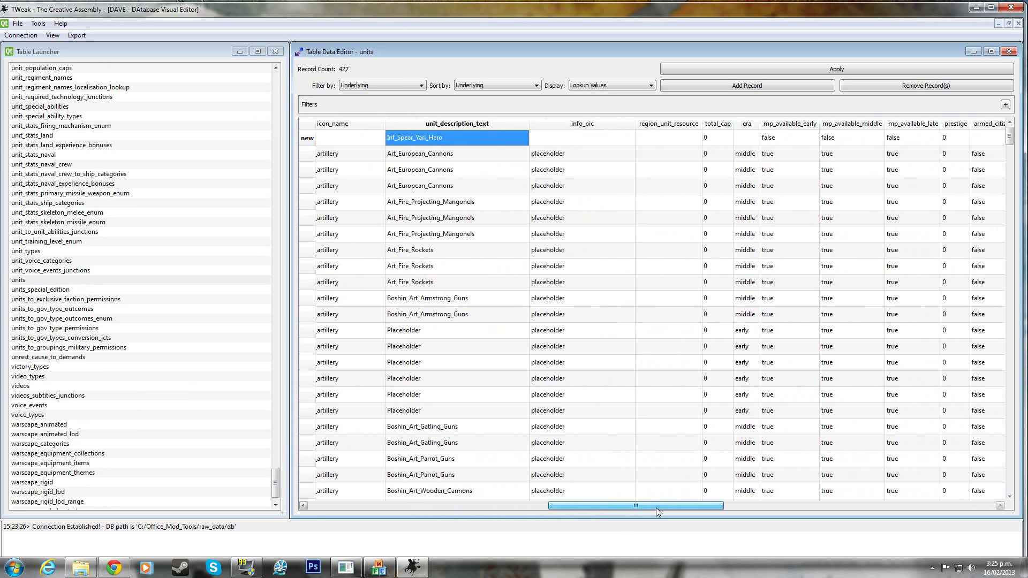
{"action": "double_click", "coordinate": [586, 140]}
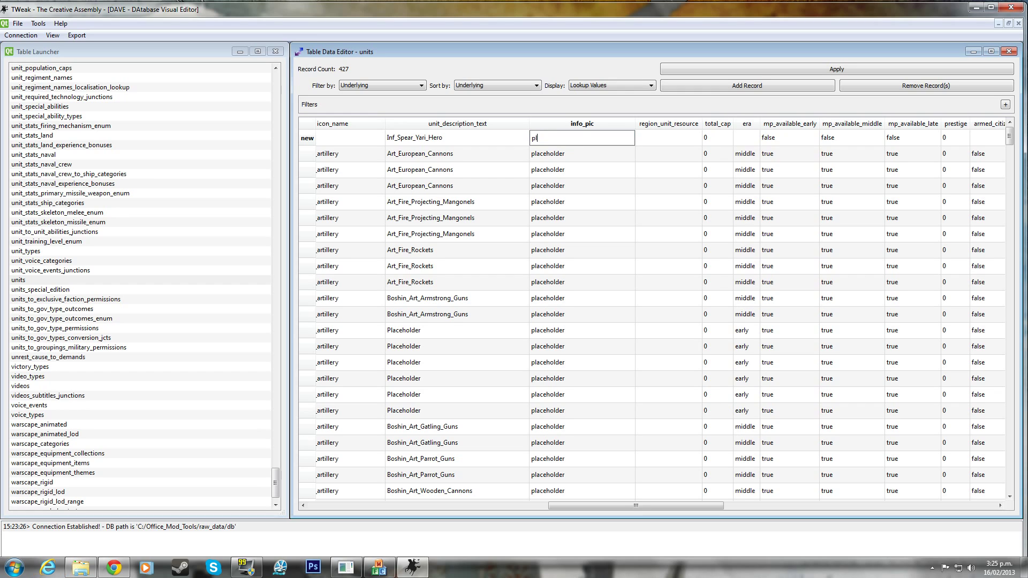
{"action": "key", "text": "Tab"}
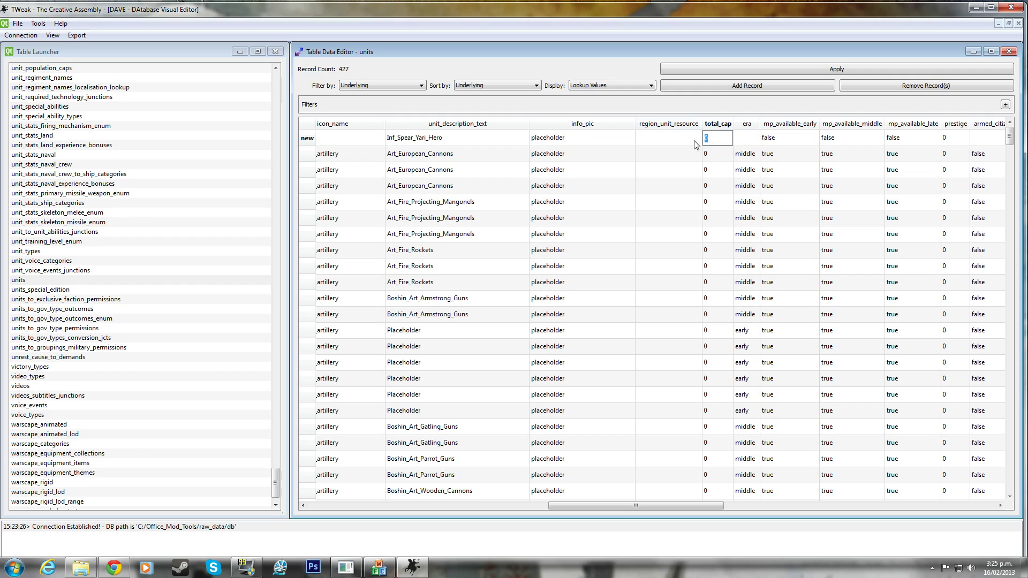
Set the new unit's total_cap to 1 and its era to early.
{"action": "type", "text": "1"}
{"action": "key", "text": "Tab"}
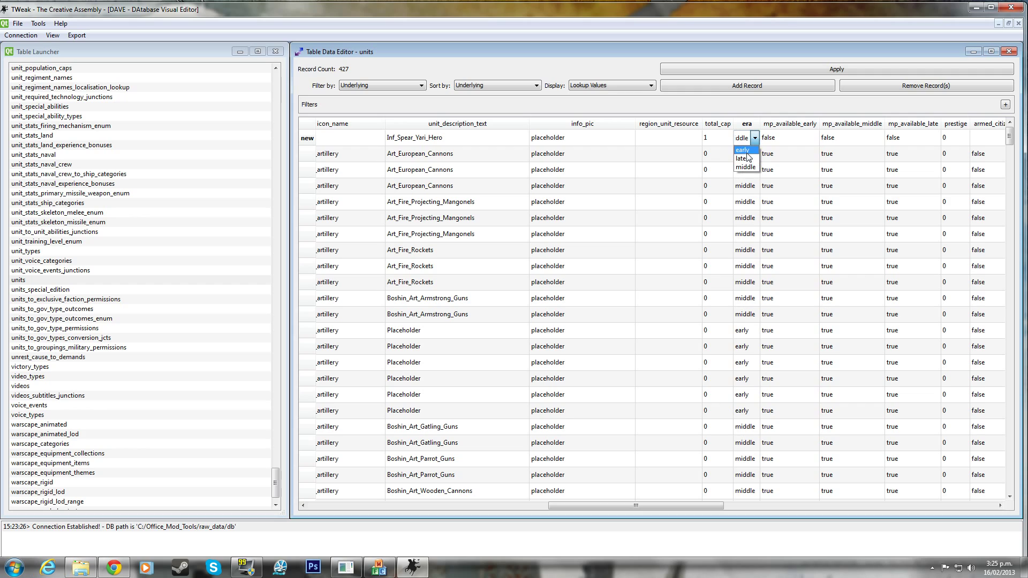
{"action": "left_click", "coordinate": [742, 149]}
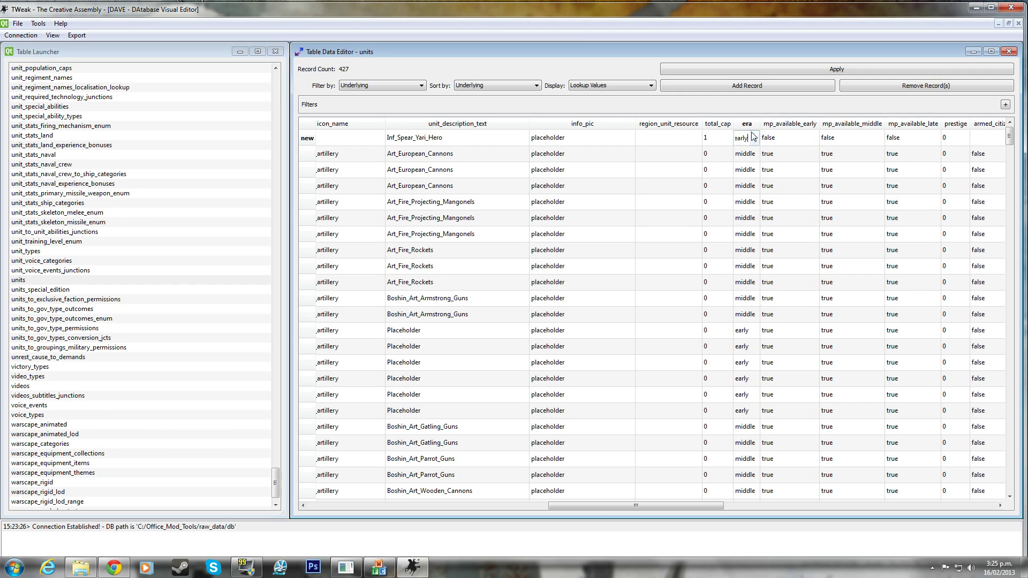
Set mp_available_early, mp_available_middle and mp_available_late to true for the new unit.
{"action": "left_click", "coordinate": [798, 139]}
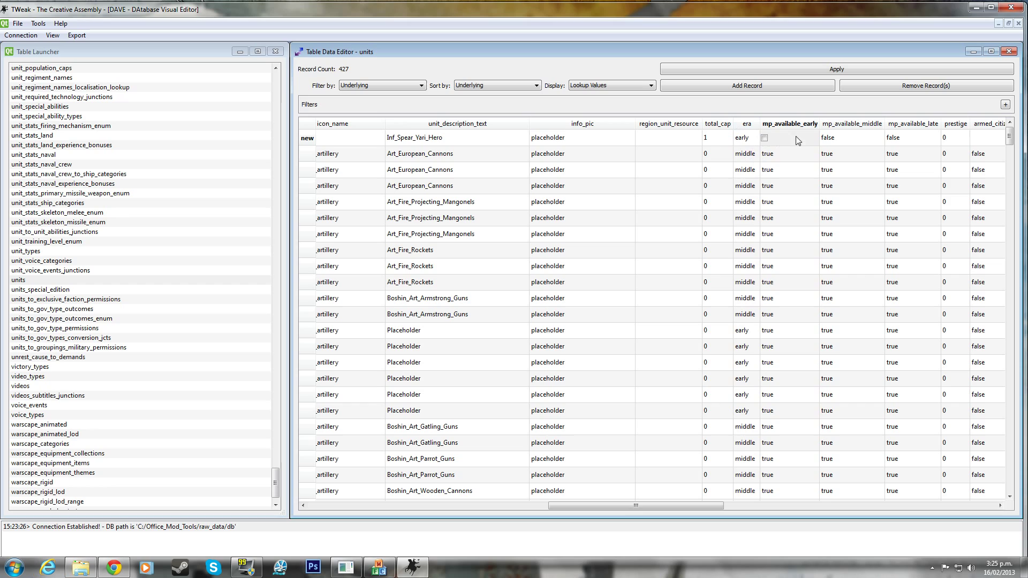
{"action": "left_click", "coordinate": [764, 140]}
{"action": "left_click", "coordinate": [852, 140]}
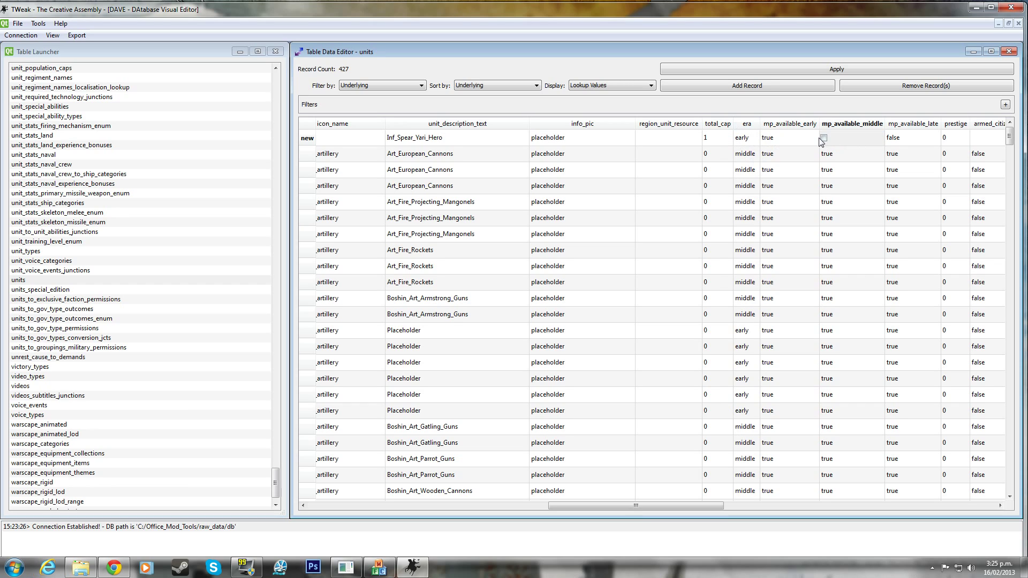
{"action": "left_click", "coordinate": [824, 138]}
{"action": "left_click", "coordinate": [932, 138]}
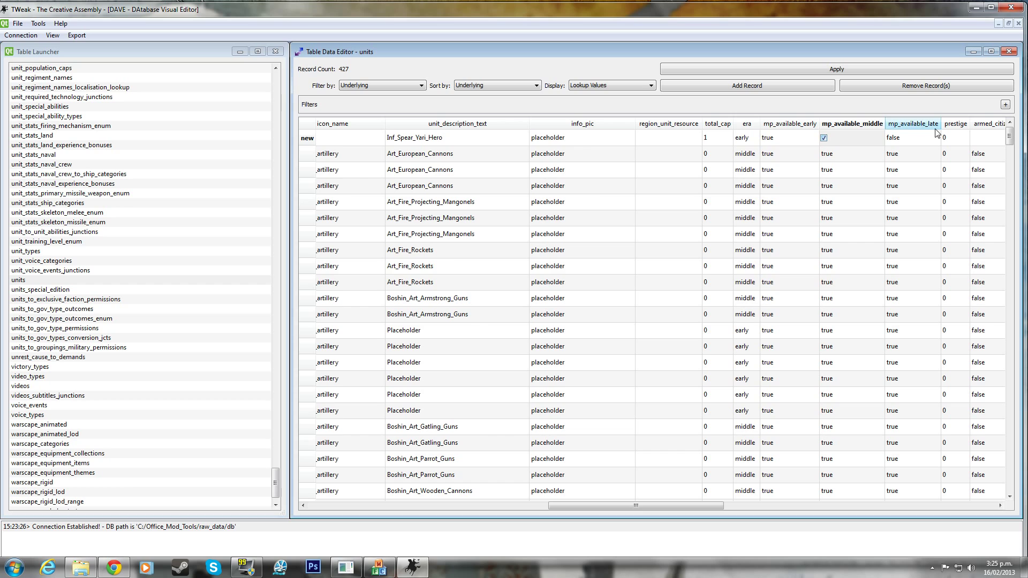
{"action": "left_click", "coordinate": [890, 139]}
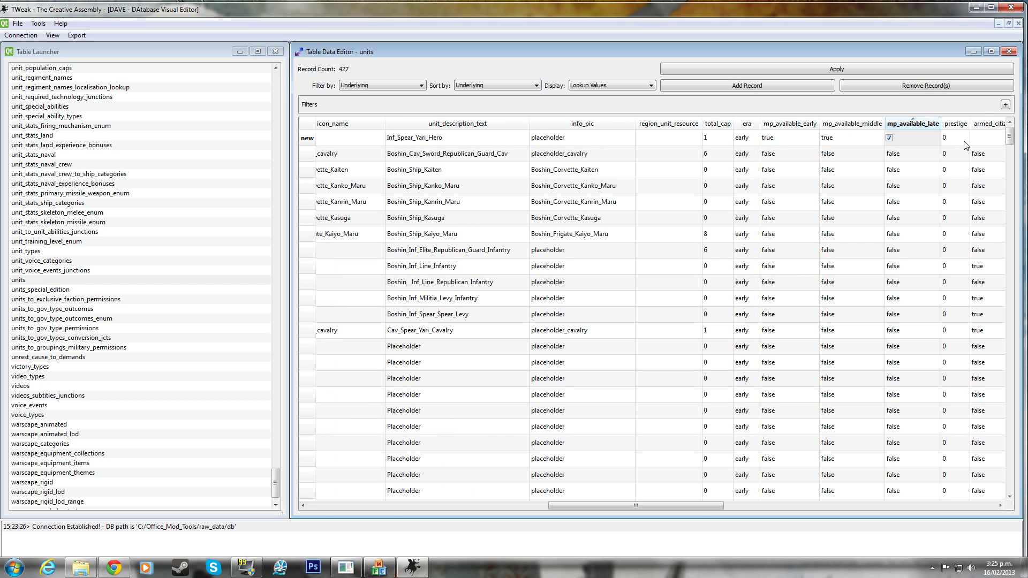
Set the new unit's armed_citizenry to false and its total_cap_mp to 1.
{"action": "left_click_drag", "start_coordinate": [694, 507], "coordinate": [778, 506]}
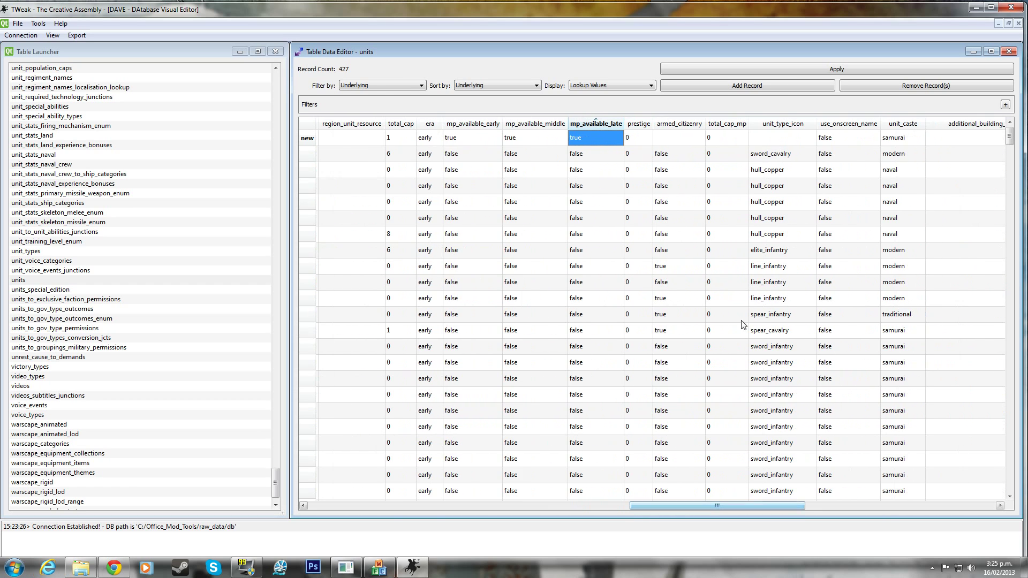
{"action": "left_click", "coordinate": [685, 138]}
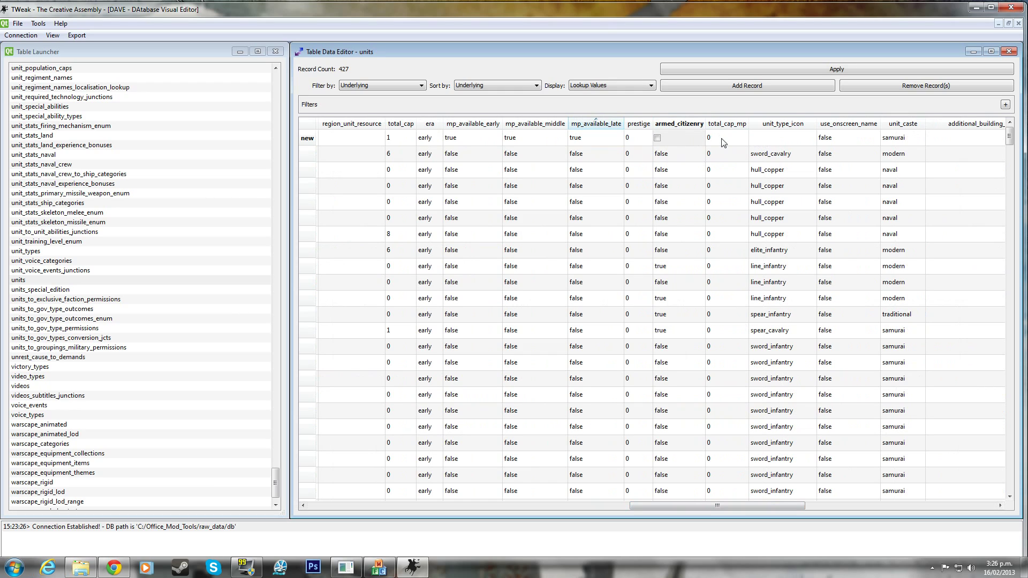
{"action": "left_click", "coordinate": [732, 140]}
{"action": "type", "text": "1"}
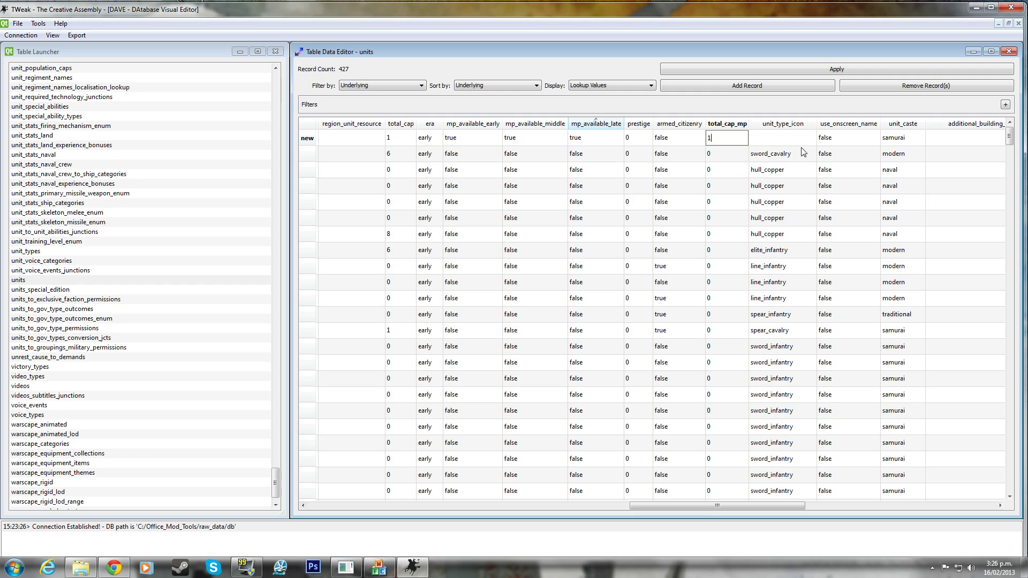
{"action": "key", "text": "Tab"}
Set the new unit's unit_type_icon to sword_cavalry and apply the record to the units table.
{"action": "left_click", "coordinate": [795, 134]}
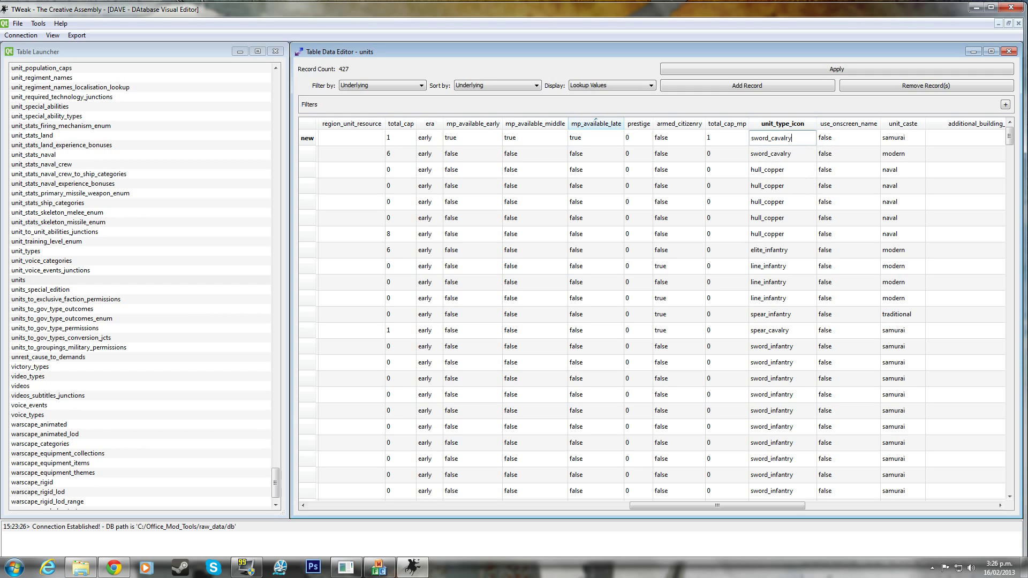
{"action": "left_click_drag", "start_coordinate": [787, 505], "coordinate": [987, 499]}
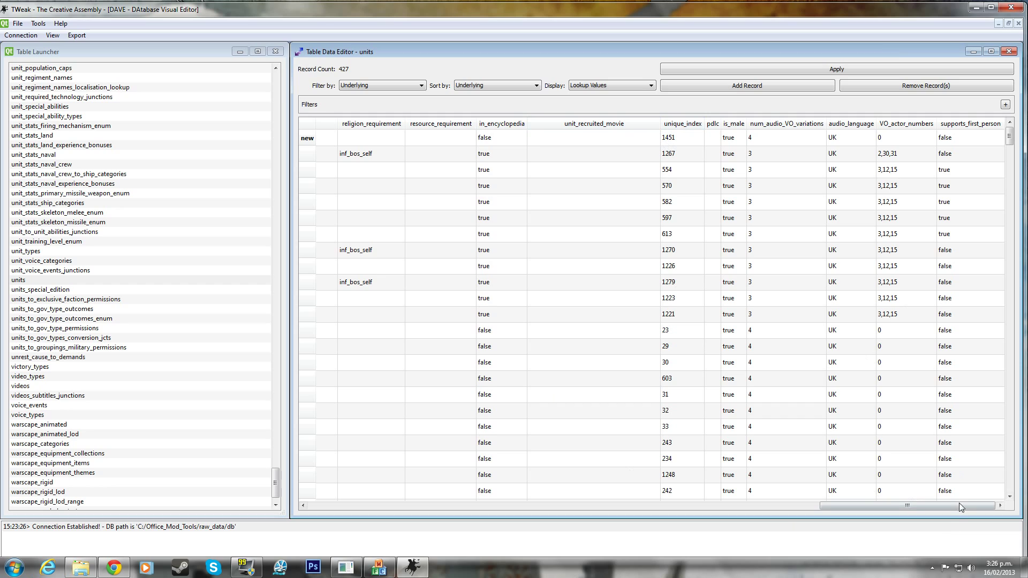
{"action": "left_click", "coordinate": [802, 66]}
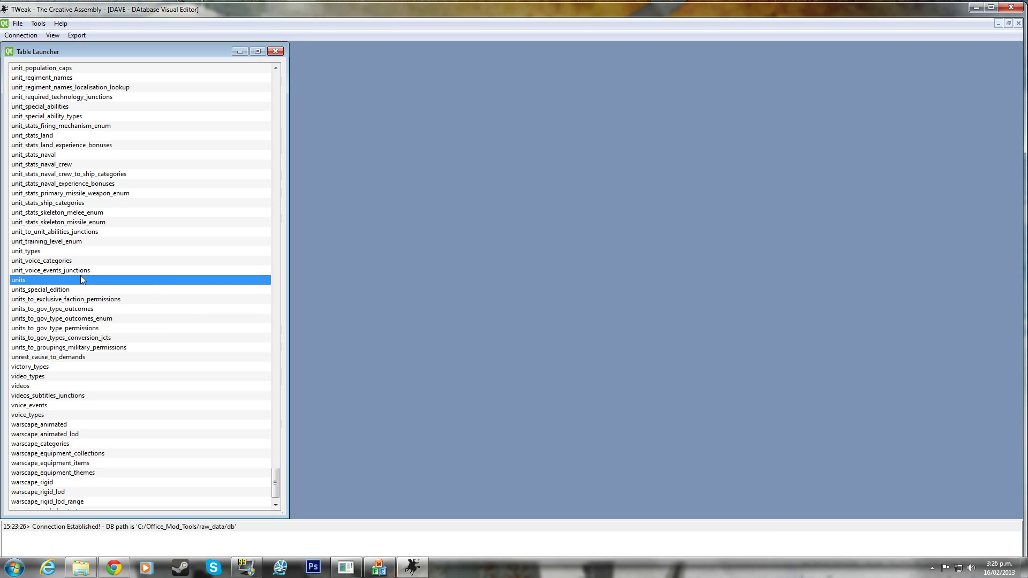
Open the unit_stats_land table and enlarge its editor to fill the free workspace.
{"action": "scroll", "coordinate": [72, 330], "scroll_direction": "up", "scroll_amount": 1}
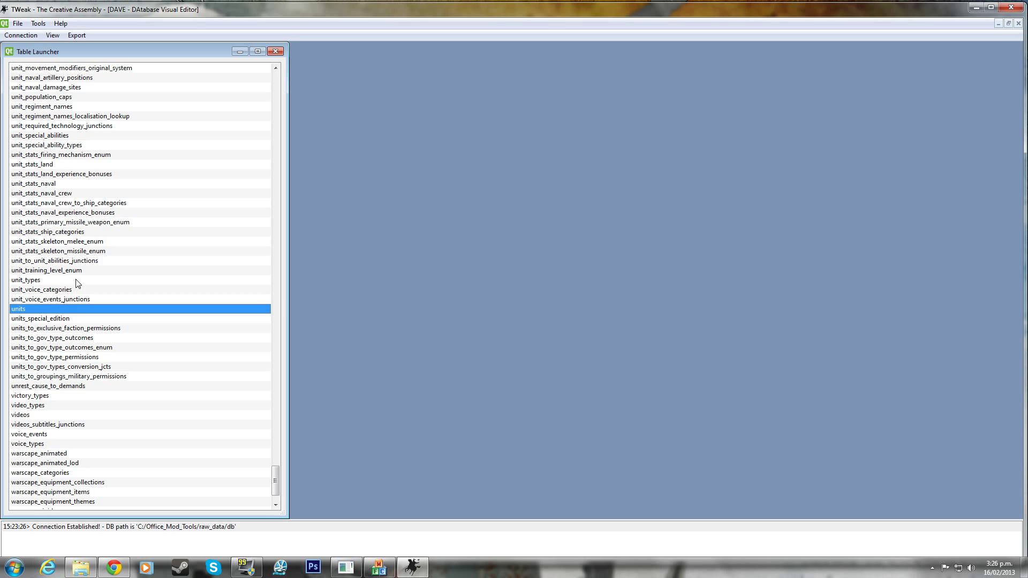
{"action": "scroll", "coordinate": [50, 257], "scroll_direction": "up", "scroll_amount": 4}
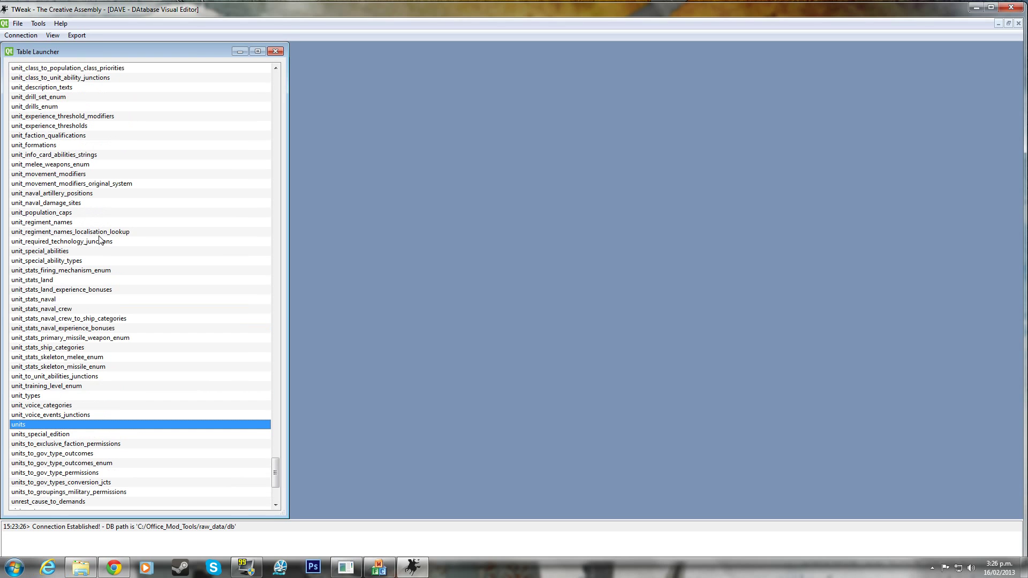
{"action": "left_click", "coordinate": [46, 273]}
{"action": "double_click", "coordinate": [47, 280]}
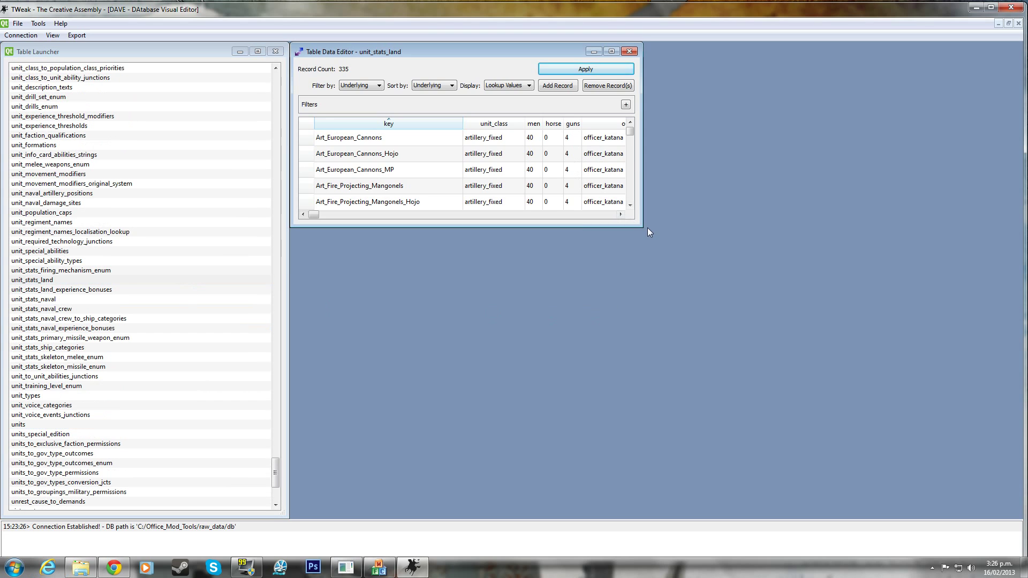
{"action": "left_click_drag", "start_coordinate": [640, 226], "coordinate": [1021, 519]}
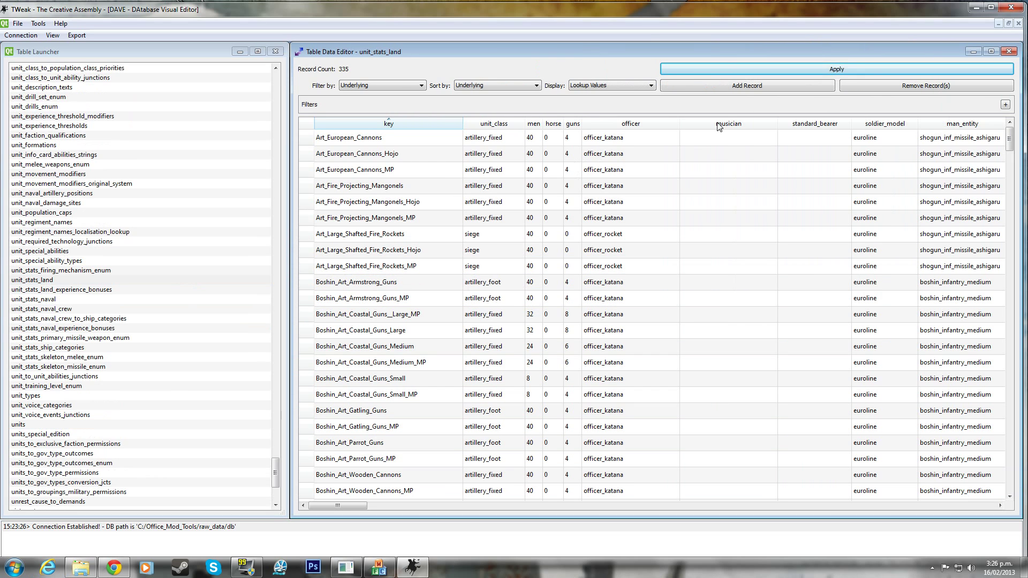
Add a record to unit_stats_land and set its key to Inf_Heavy_Warrior_Samurai.
{"action": "left_click", "coordinate": [737, 88]}
{"action": "left_click", "coordinate": [434, 140]}
{"action": "left_click", "coordinate": [434, 140]}
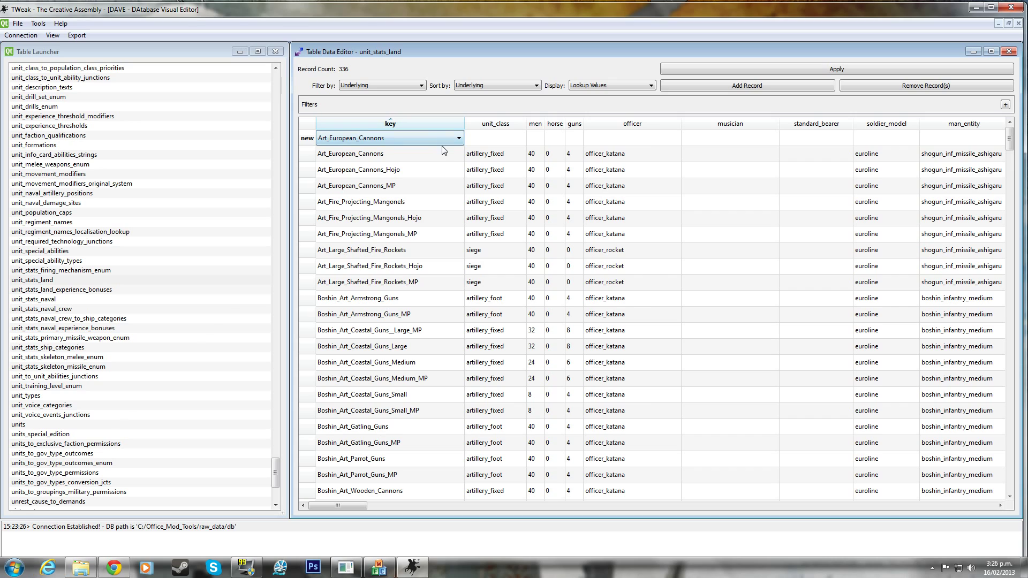
{"action": "left_click", "coordinate": [583, 294]}
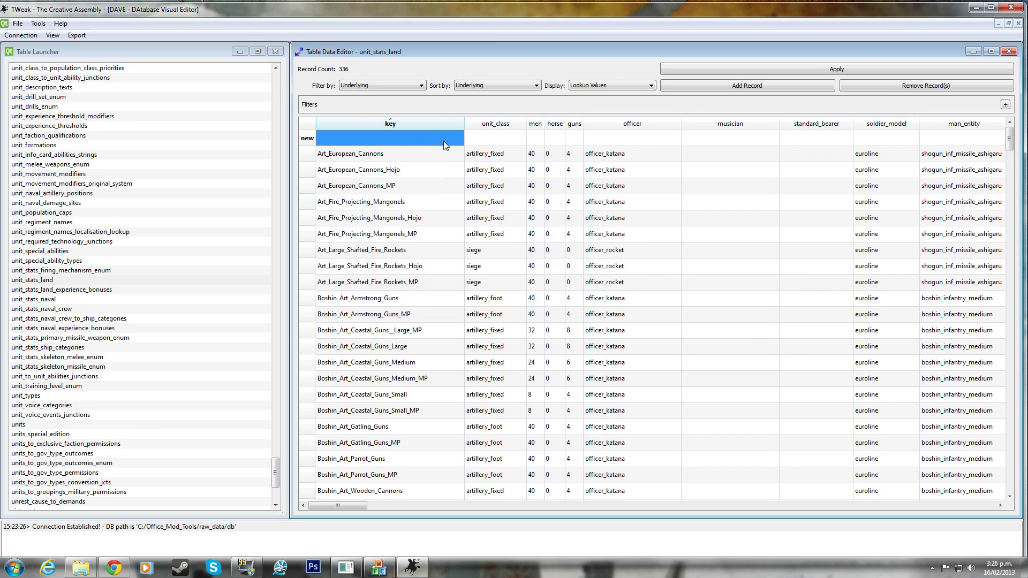
{"action": "left_click", "coordinate": [443, 140]}
{"action": "left_click_drag", "start_coordinate": [459, 161], "coordinate": [461, 217]}
{"action": "scroll", "coordinate": [396, 204], "scroll_direction": "down", "scroll_amount": 3}
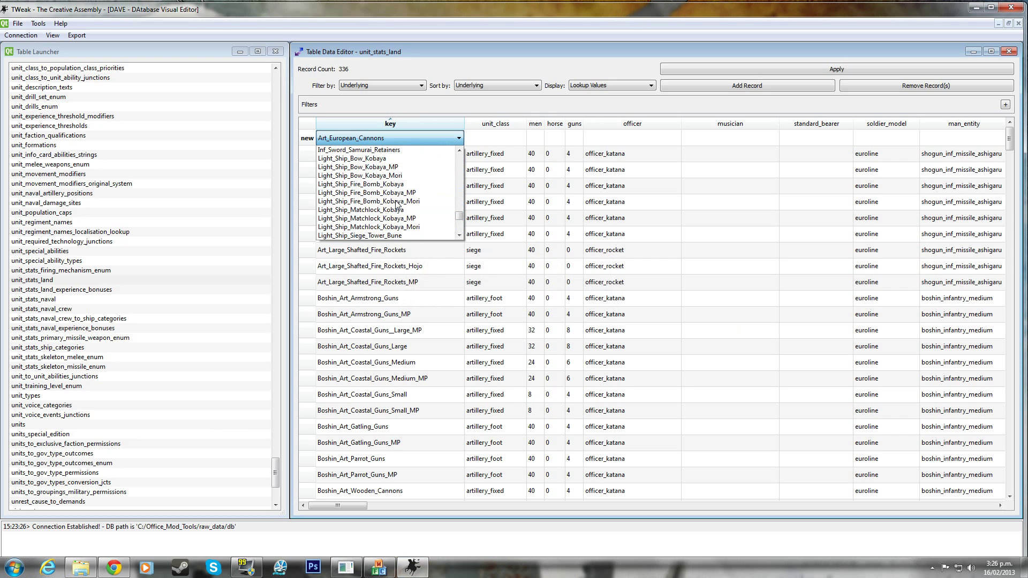
{"action": "scroll", "coordinate": [397, 205], "scroll_direction": "up", "scroll_amount": 12}
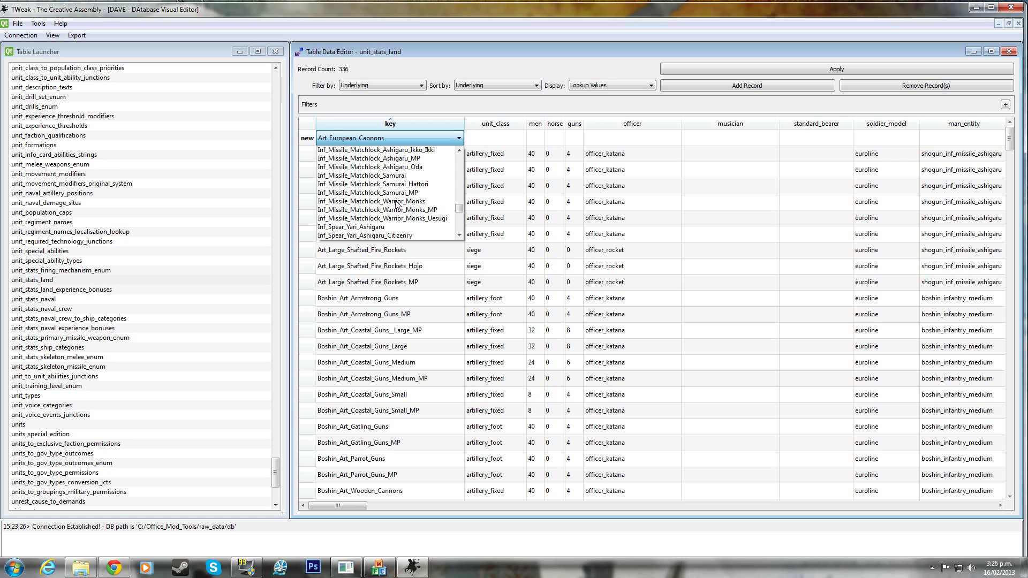
{"action": "scroll", "coordinate": [397, 204], "scroll_direction": "up", "scroll_amount": 3}
{"action": "scroll", "coordinate": [397, 204], "scroll_direction": "down", "scroll_amount": 4}
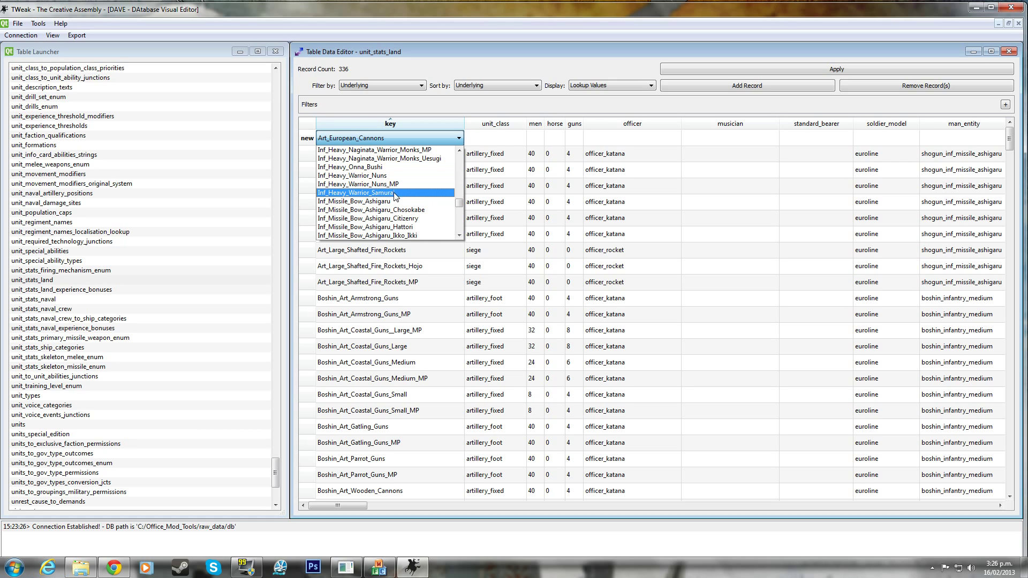
{"action": "left_click", "coordinate": [392, 192]}
Set the unit_class of the Inf_Heavy_Warrior_Samurai record to cavalry_sword.
{"action": "left_click", "coordinate": [499, 140]}
{"action": "left_click", "coordinate": [499, 141]}
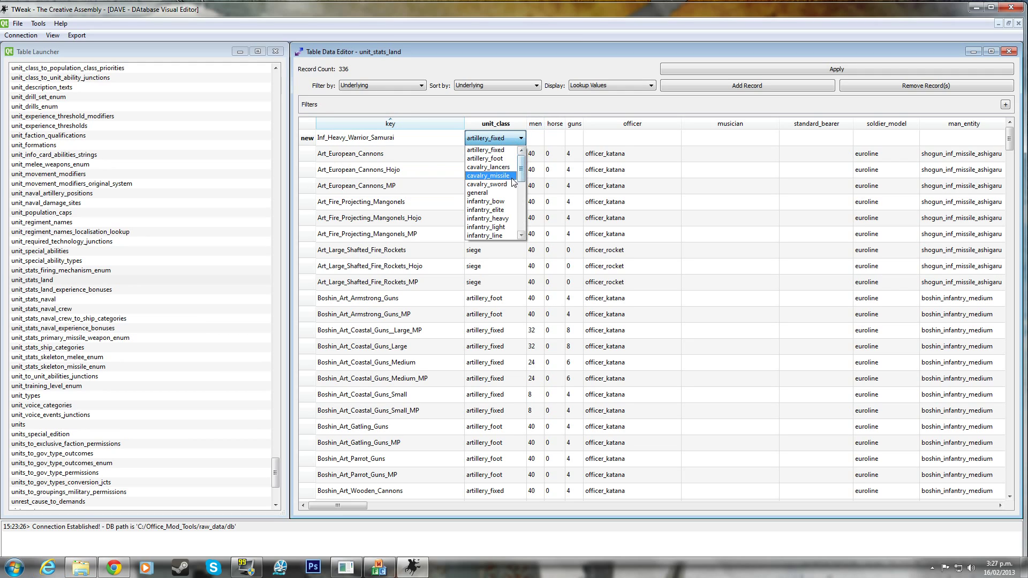
{"action": "left_click", "coordinate": [511, 184]}
Set the new record's men and horse values to 100 each and its guns to 0.
{"action": "left_click", "coordinate": [539, 139]}
{"action": "left_click", "coordinate": [541, 139]}
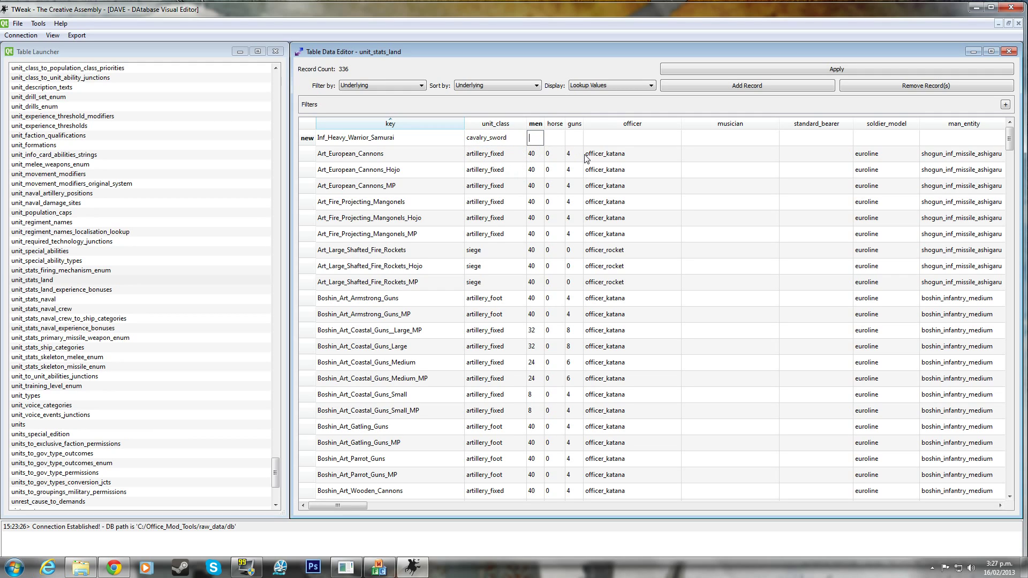
{"action": "type", "text": "100"}
{"action": "left_click", "coordinate": [550, 140]}
{"action": "type", "text": "100"}
{"action": "left_click", "coordinate": [576, 139]}
{"action": "left_click", "coordinate": [577, 141]}
Set the new record's officer to officer_revolver.
{"action": "double_click", "coordinate": [647, 139]}
{"action": "left_click", "coordinate": [657, 138]}
{"action": "left_click_drag", "start_coordinate": [676, 171], "coordinate": [677, 204]}
{"action": "scroll", "coordinate": [602, 206], "scroll_direction": "up", "scroll_amount": 2}
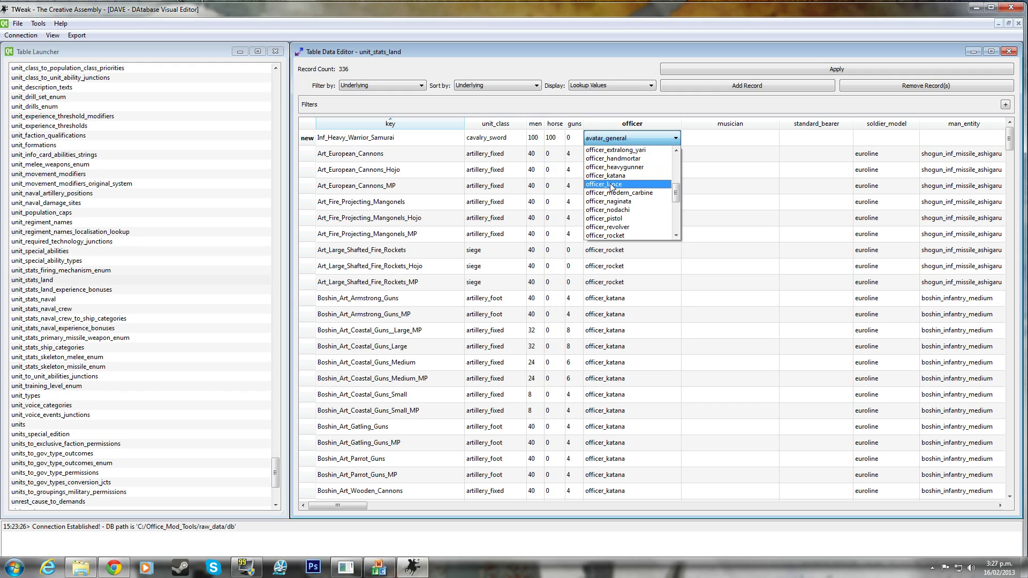
{"action": "scroll", "coordinate": [629, 229], "scroll_direction": "down", "scroll_amount": 1}
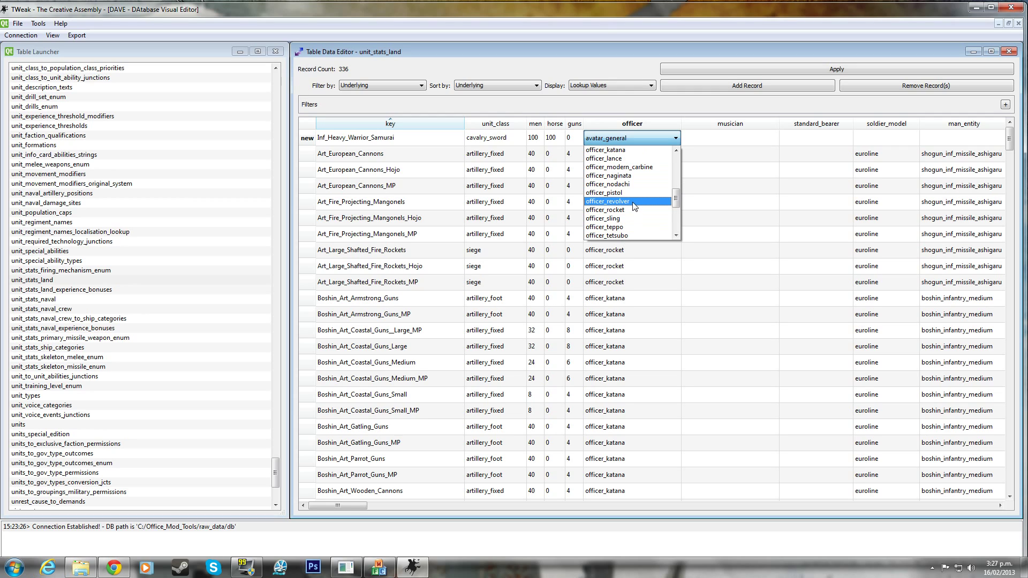
{"action": "scroll", "coordinate": [634, 207], "scroll_direction": "down", "scroll_amount": 2}
{"action": "scroll", "coordinate": [634, 206], "scroll_direction": "down", "scroll_amount": 2}
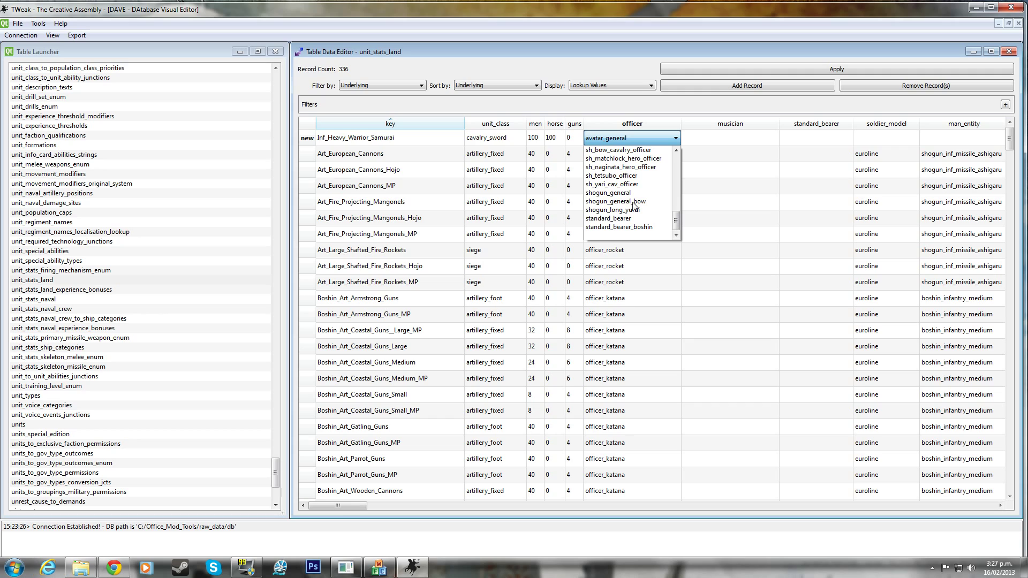
{"action": "scroll", "coordinate": [652, 207], "scroll_direction": "up", "scroll_amount": 4}
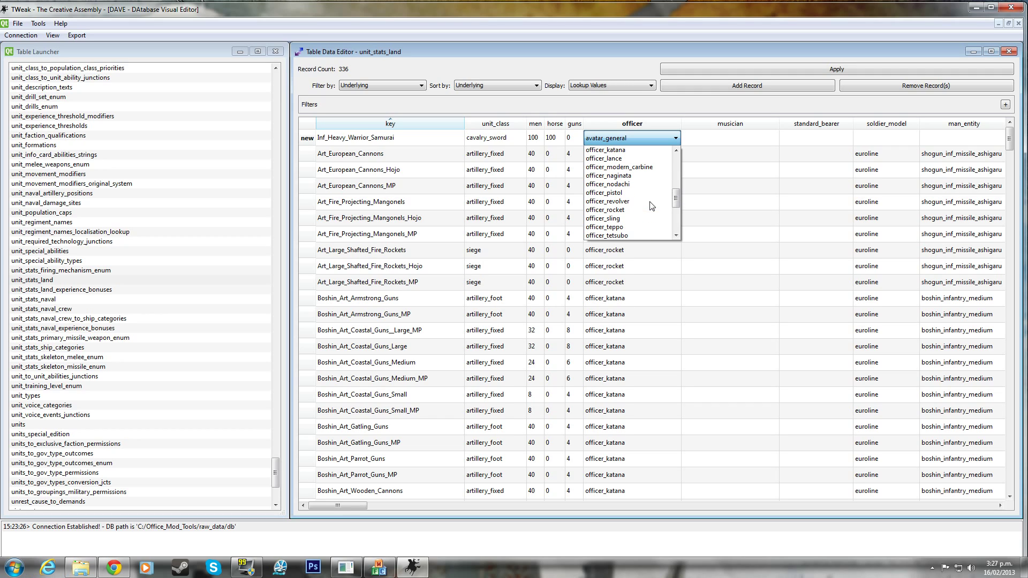
{"action": "scroll", "coordinate": [652, 207], "scroll_direction": "up", "scroll_amount": 6}
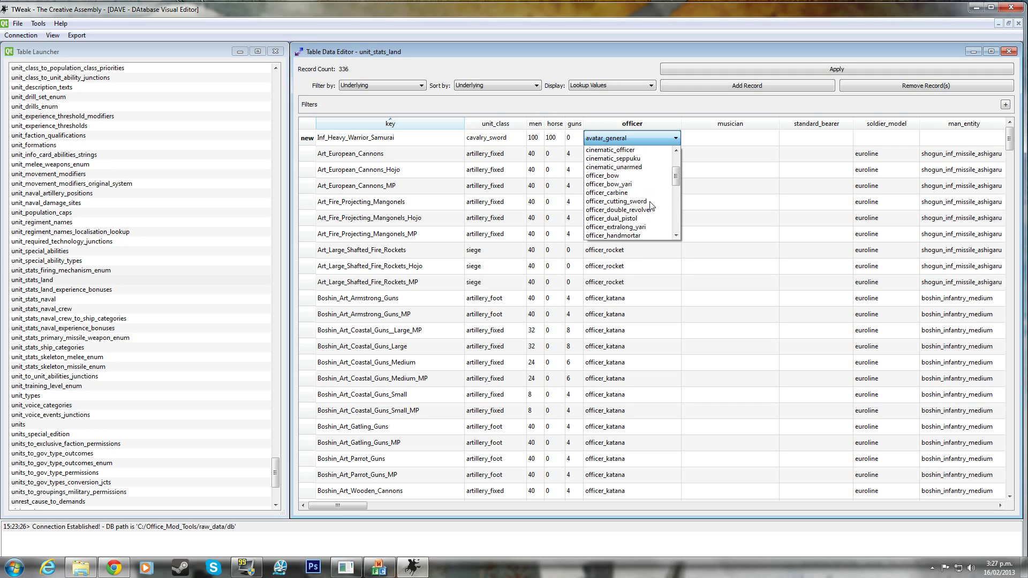
{"action": "scroll", "coordinate": [652, 206], "scroll_direction": "down", "scroll_amount": 3}
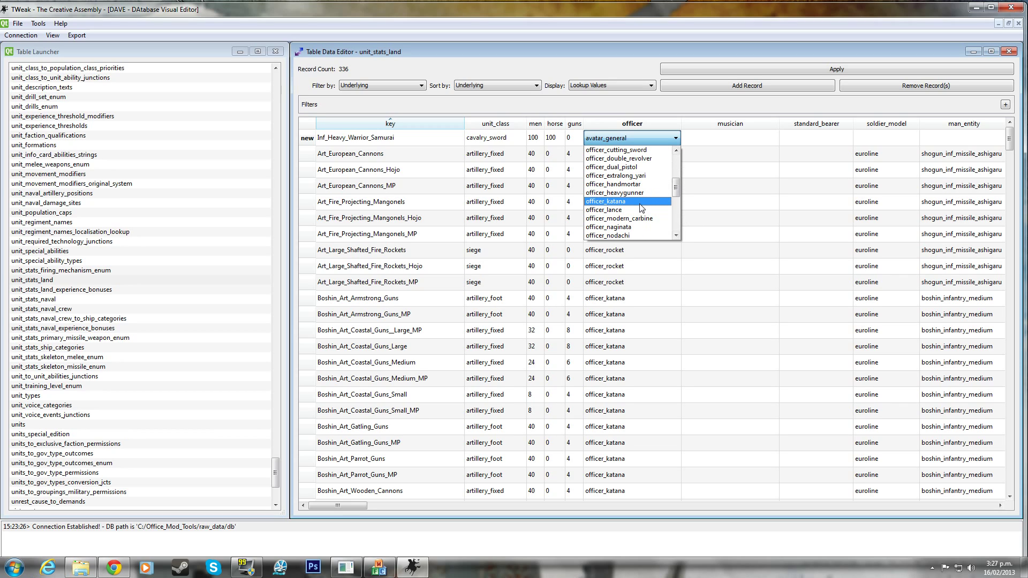
{"action": "scroll", "coordinate": [648, 221], "scroll_direction": "down", "scroll_amount": 2}
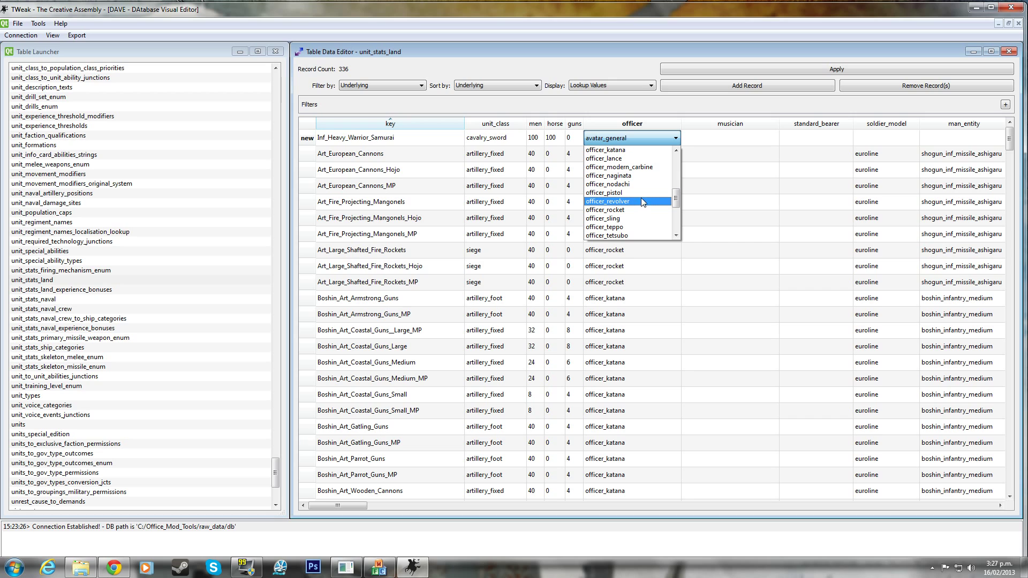
{"action": "left_click", "coordinate": [642, 200]}
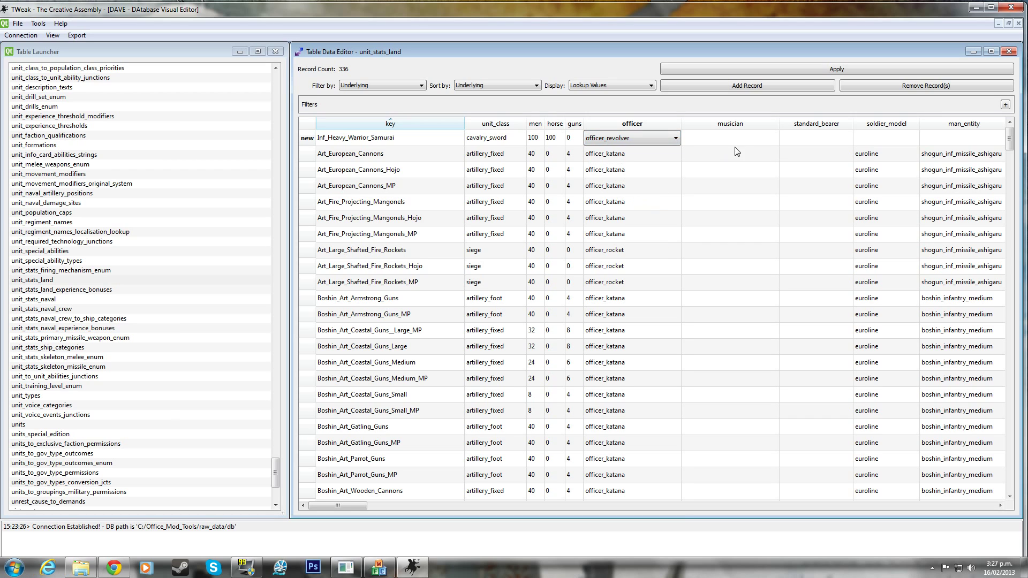
{"action": "left_click_drag", "start_coordinate": [339, 503], "coordinate": [368, 508]}
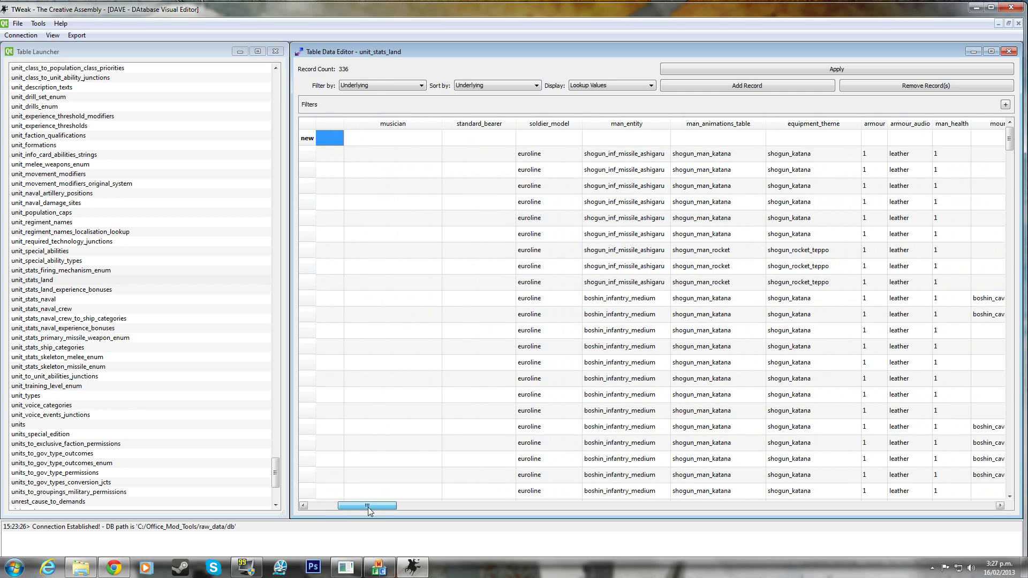
Set the new record's soldier_model to shogun_samurai_test.
{"action": "double_click", "coordinate": [558, 138]}
{"action": "left_click", "coordinate": [562, 137]}
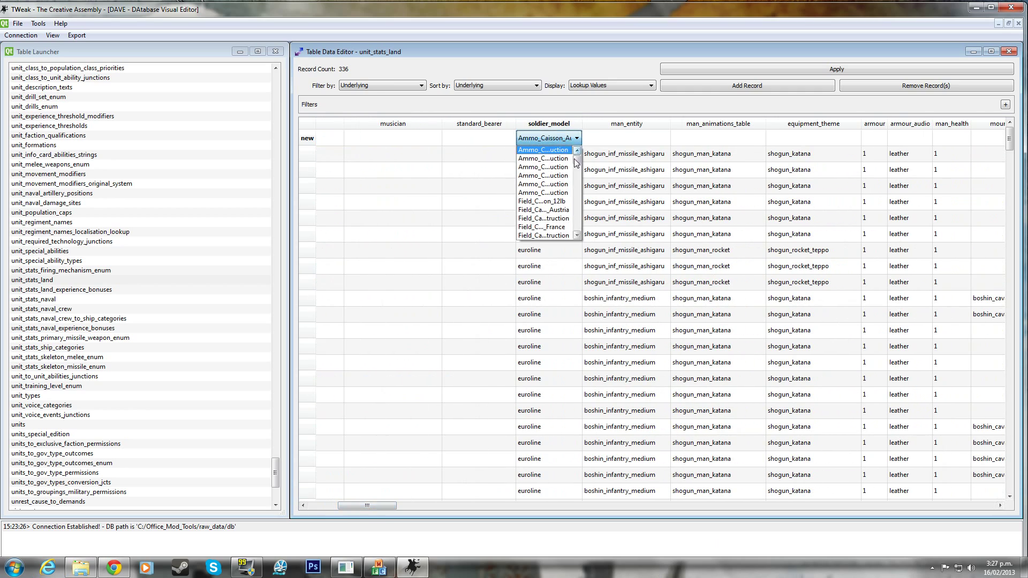
{"action": "scroll", "coordinate": [551, 213], "scroll_direction": "down", "scroll_amount": 5}
{"action": "left_click", "coordinate": [550, 236]}
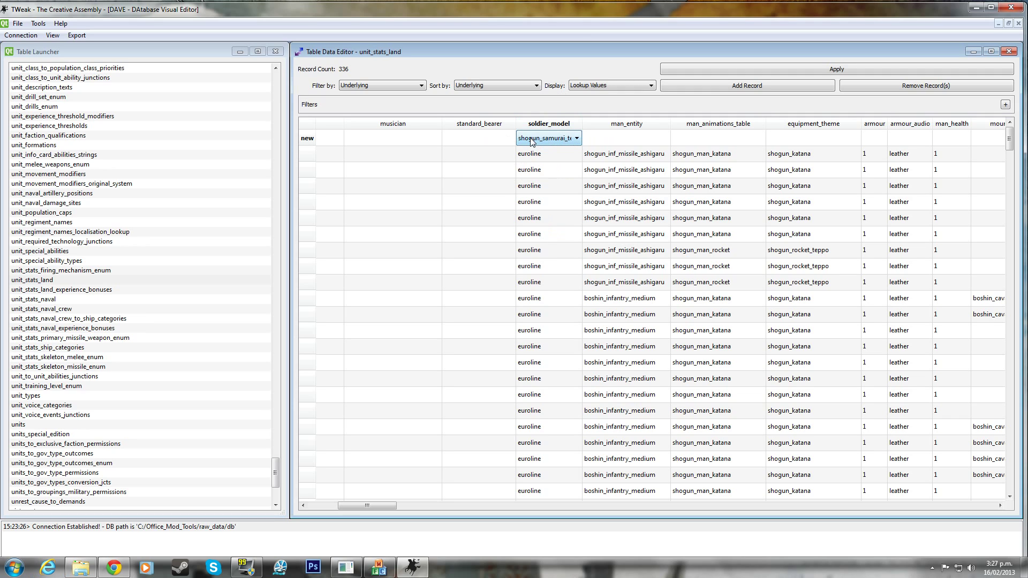
Set the new record's man_entity to shogun_inf_hero.
{"action": "left_click", "coordinate": [654, 141]}
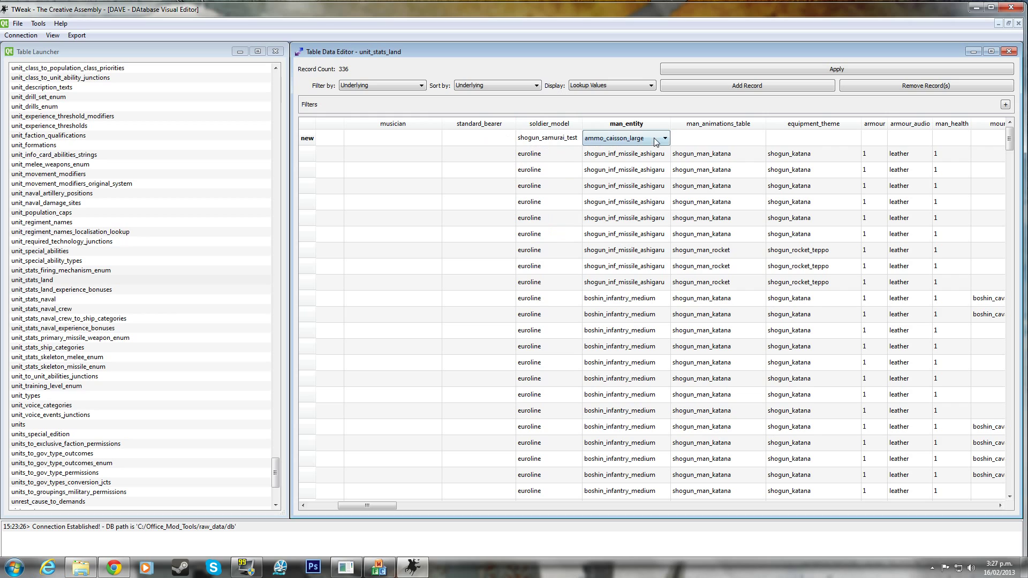
{"action": "left_click", "coordinate": [665, 138]}
{"action": "scroll", "coordinate": [668, 200], "scroll_direction": "down", "scroll_amount": 3}
{"action": "scroll", "coordinate": [668, 201], "scroll_direction": "down", "scroll_amount": 5}
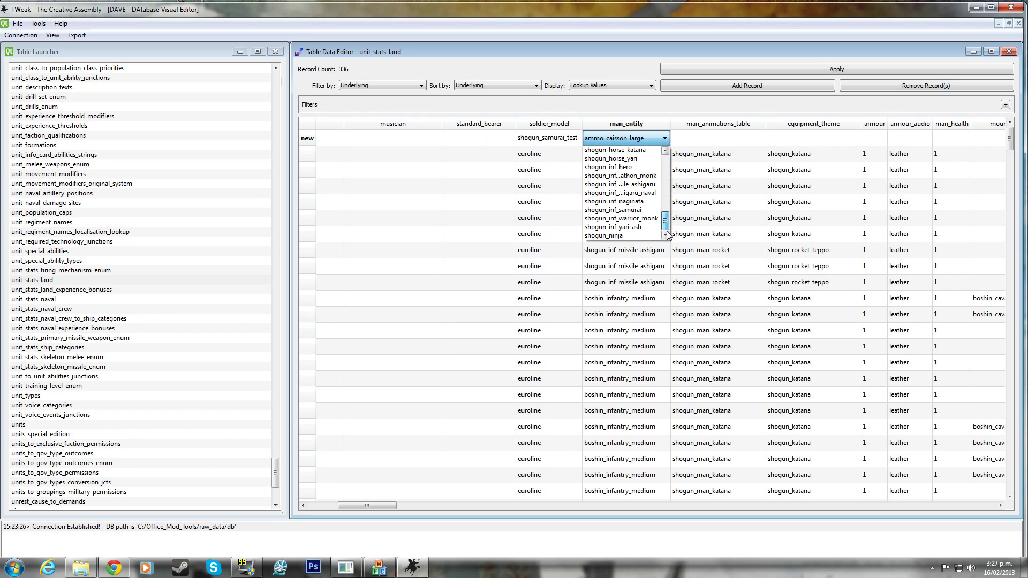
{"action": "left_click", "coordinate": [645, 169]}
Set the new record's man_animations_table to shogun_man_carbine.
{"action": "left_click", "coordinate": [740, 141]}
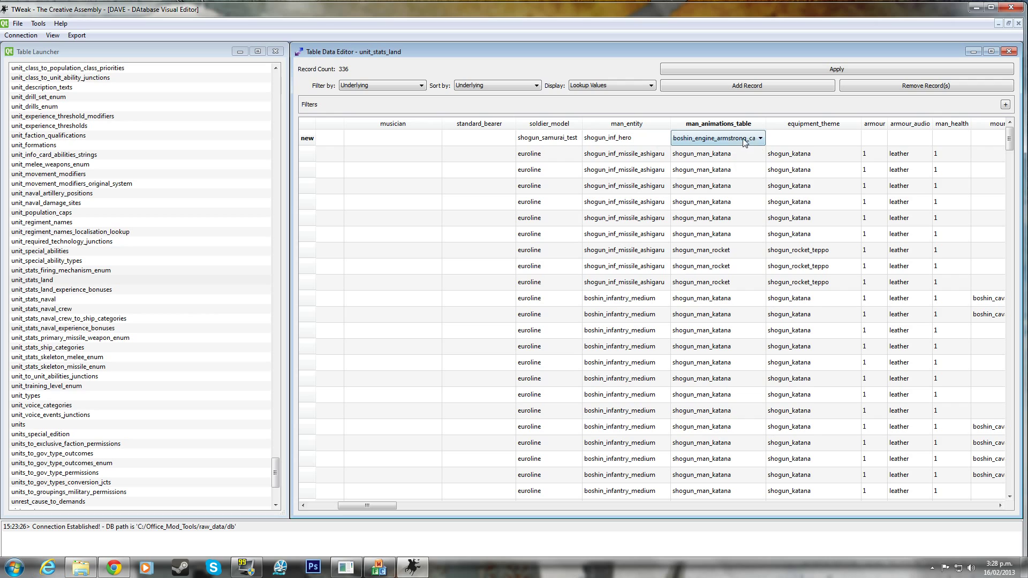
{"action": "left_click", "coordinate": [760, 138]}
{"action": "scroll", "coordinate": [753, 161], "scroll_direction": "down", "scroll_amount": 10}
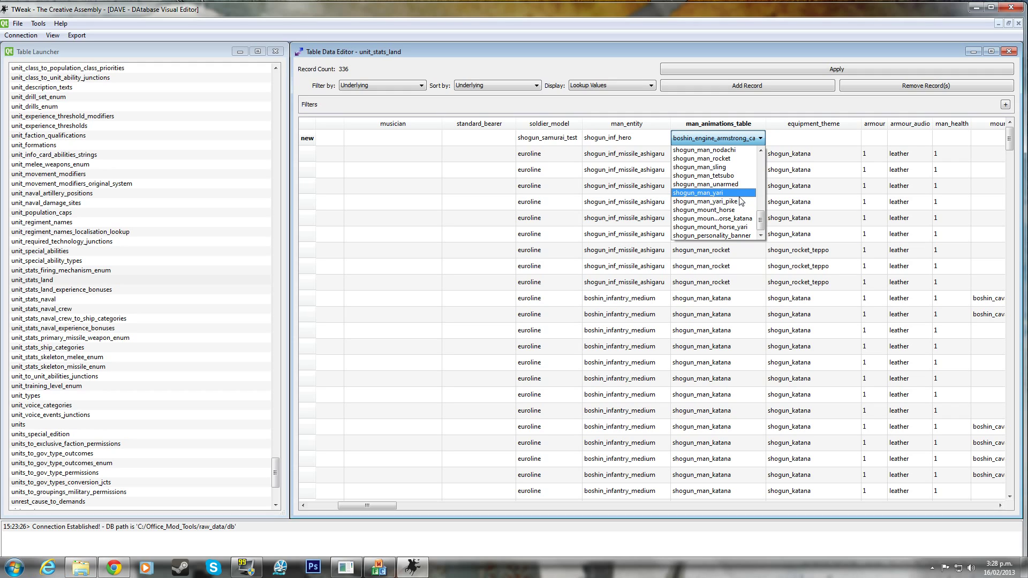
{"action": "scroll", "coordinate": [738, 185], "scroll_direction": "up", "scroll_amount": 2}
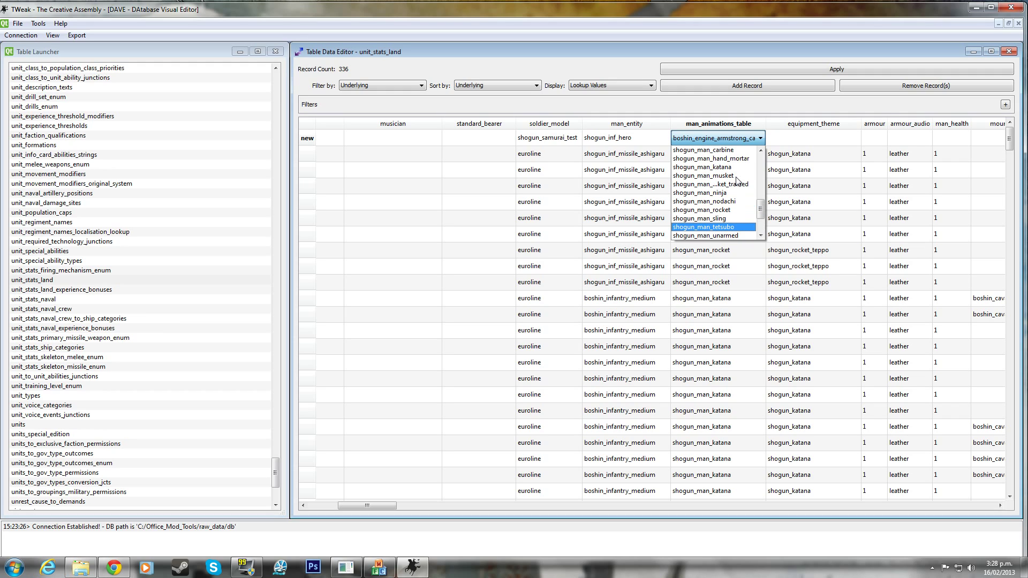
{"action": "scroll", "coordinate": [738, 181], "scroll_direction": "up", "scroll_amount": 1}
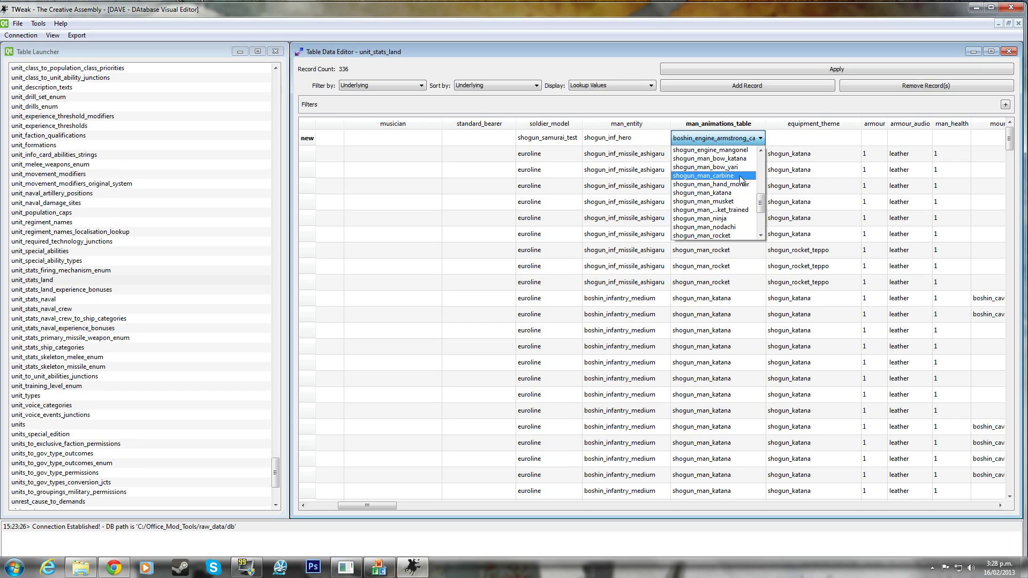
{"action": "left_click", "coordinate": [741, 176]}
Set the new record's equipment_theme to shogun_carbine.
{"action": "left_click", "coordinate": [813, 140]}
{"action": "left_click", "coordinate": [834, 140]}
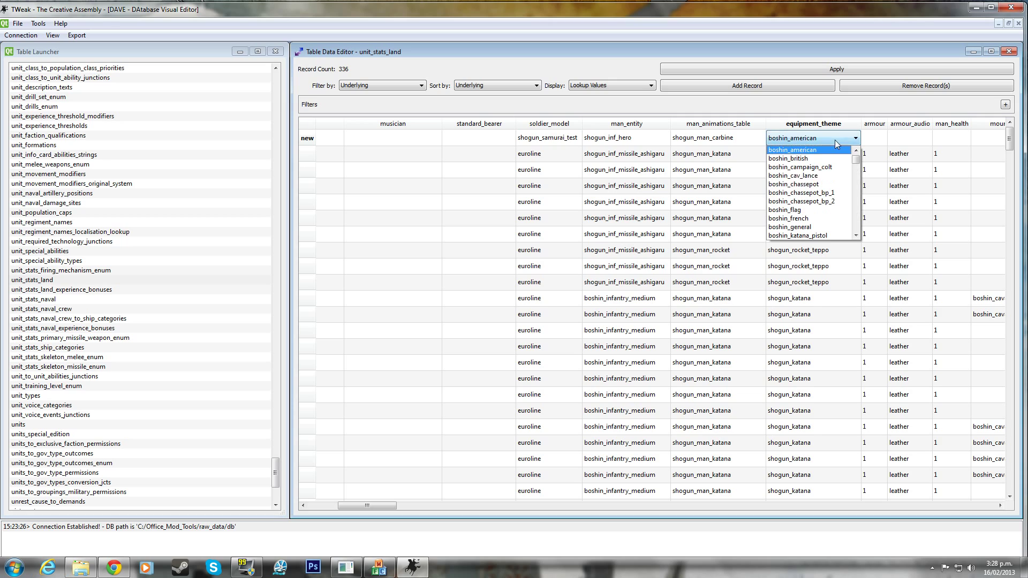
{"action": "left_click_drag", "start_coordinate": [857, 158], "coordinate": [860, 204]}
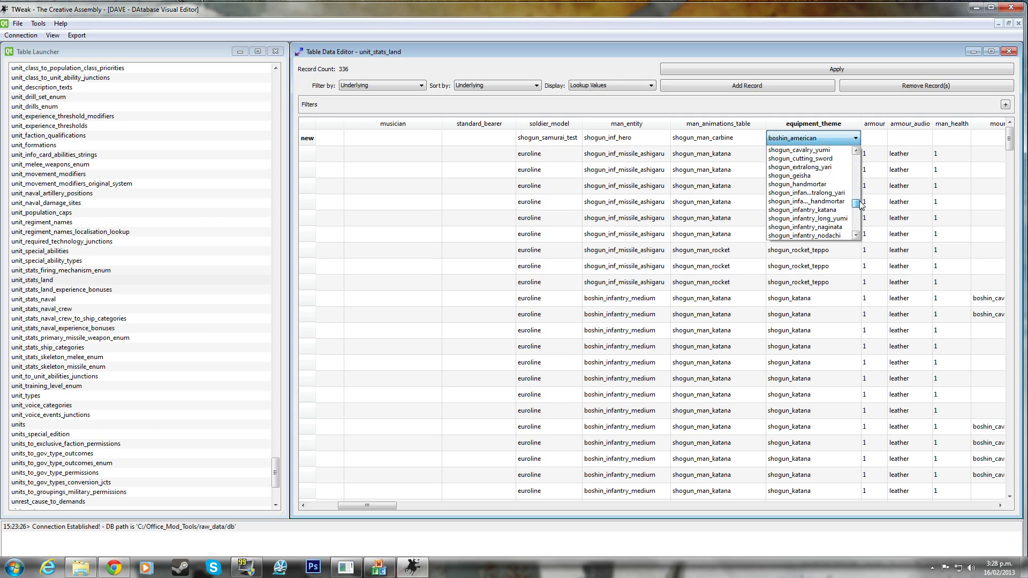
{"action": "scroll", "coordinate": [813, 177], "scroll_direction": "up", "scroll_amount": 2}
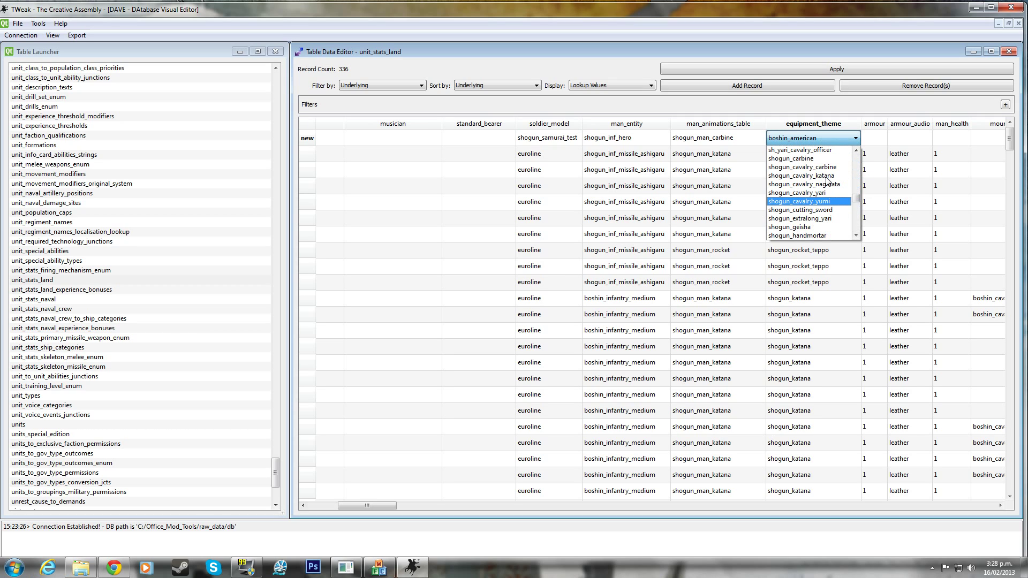
{"action": "left_click", "coordinate": [815, 159]}
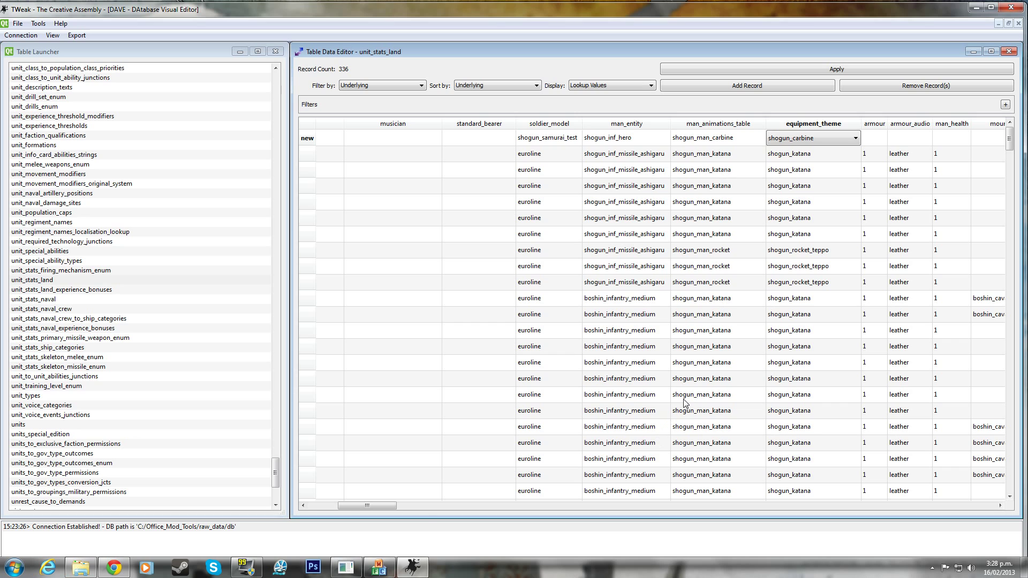
Set the new record's armour to 10, armour_audio to leather and man_health to 1.
{"action": "left_click_drag", "start_coordinate": [370, 506], "coordinate": [402, 507]}
{"action": "double_click", "coordinate": [501, 141]}
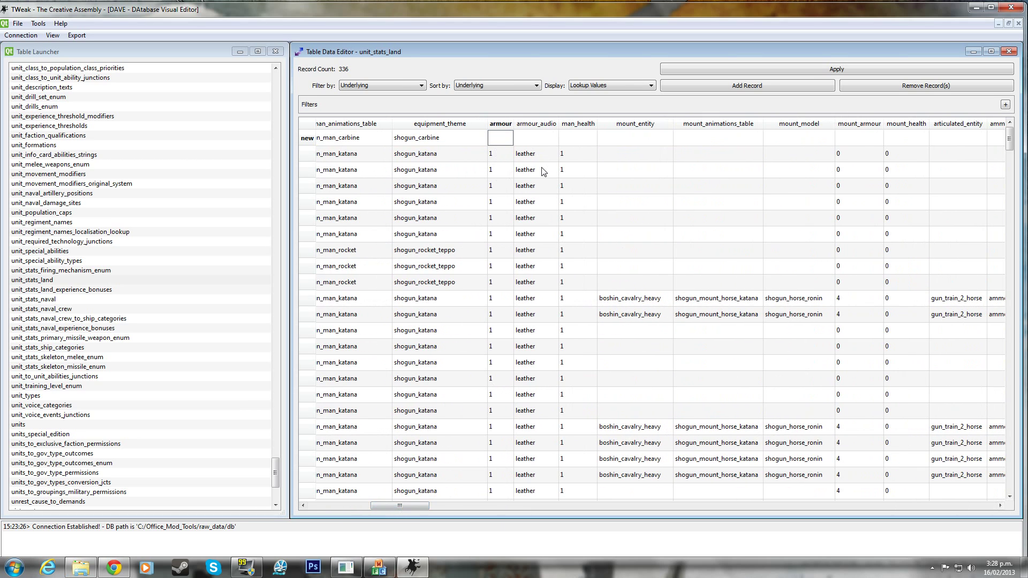
{"action": "type", "text": "10"}
{"action": "key", "text": "Tab"}
{"action": "key", "text": "Tab"}
{"action": "type", "text": "1"}
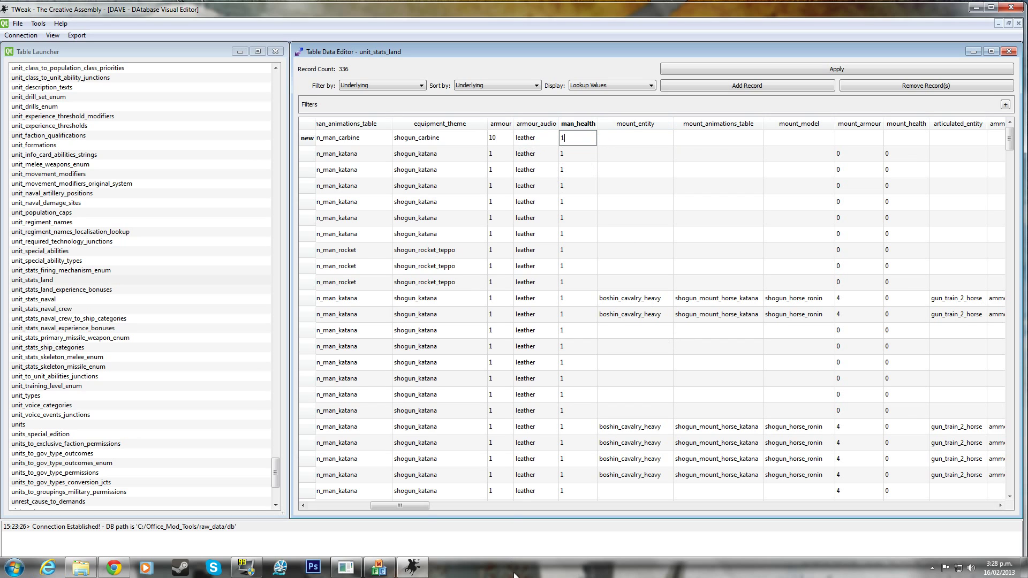
Set the new record's mount_entity to shogun_horse_katana.
{"action": "mouse_move", "coordinate": [403, 506]}
{"action": "left_mouse_down"}
{"action": "mouse_move", "coordinate": [438, 506]}
{"action": "mouse_move", "coordinate": [411, 506]}
{"action": "left_mouse_up"}
{"action": "left_click", "coordinate": [555, 140]}
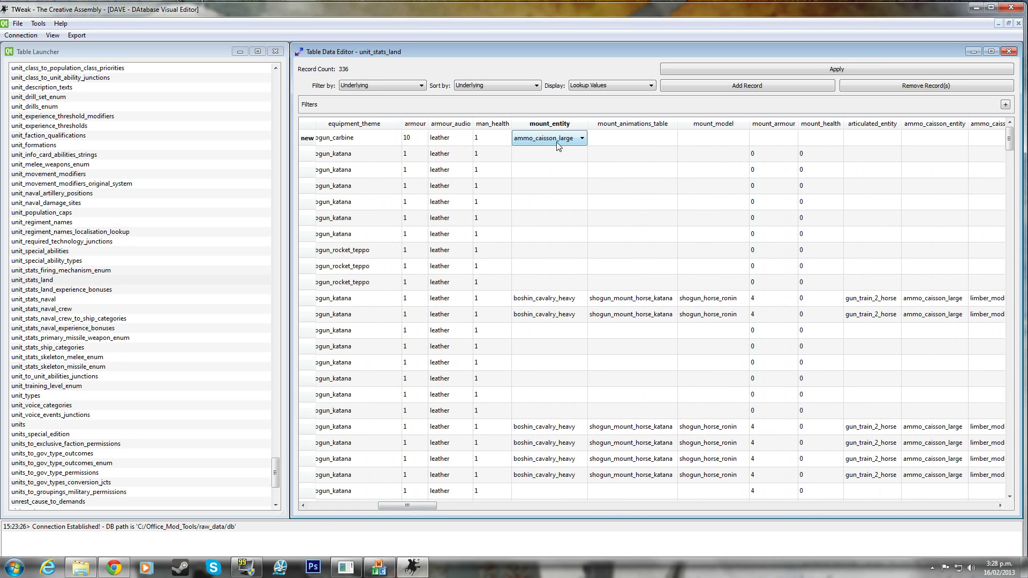
{"action": "left_click", "coordinate": [582, 138]}
{"action": "scroll", "coordinate": [567, 203], "scroll_direction": "down", "scroll_amount": 7}
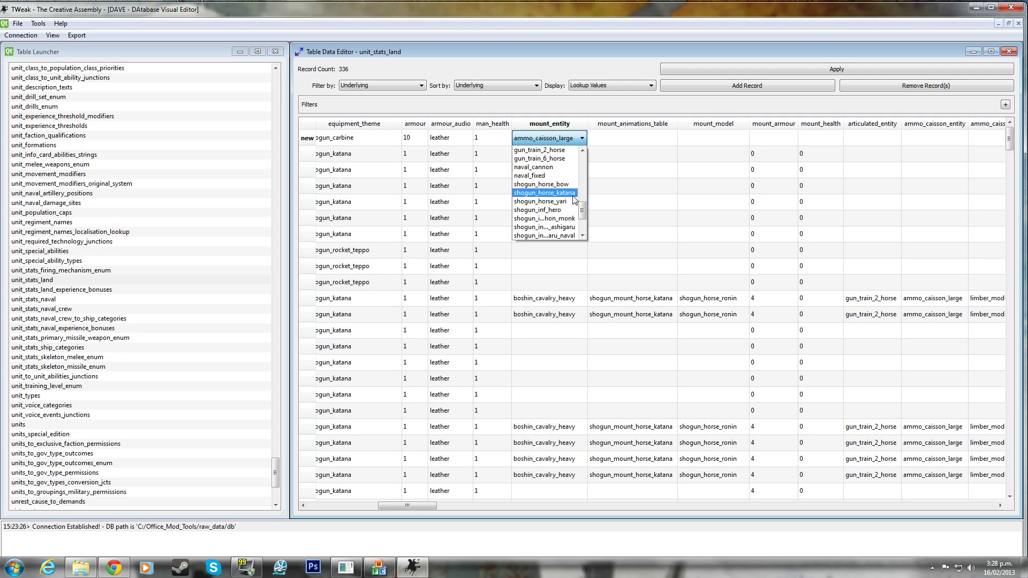
{"action": "scroll", "coordinate": [574, 199], "scroll_direction": "up", "scroll_amount": 8}
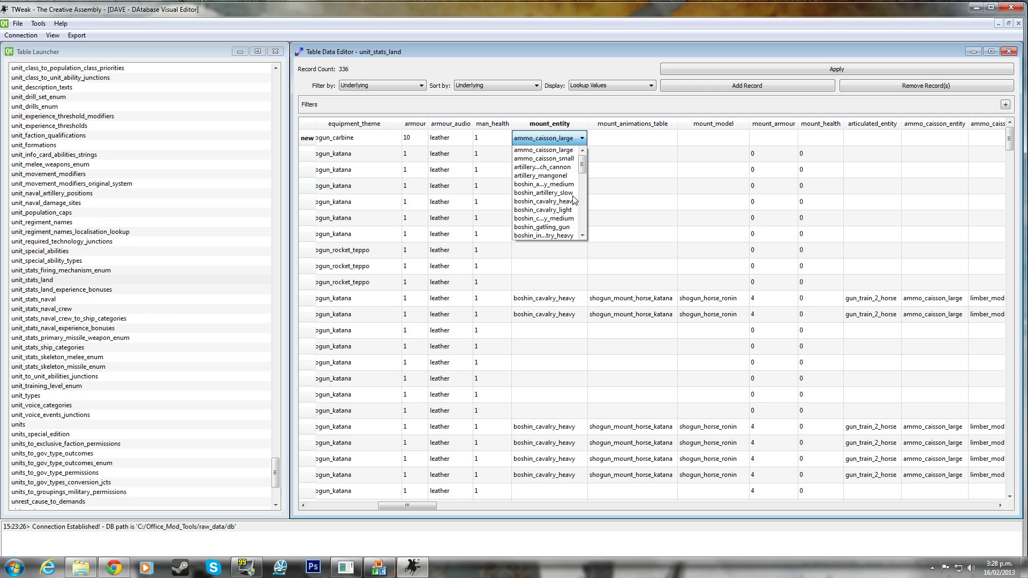
{"action": "scroll", "coordinate": [574, 199], "scroll_direction": "down", "scroll_amount": 8}
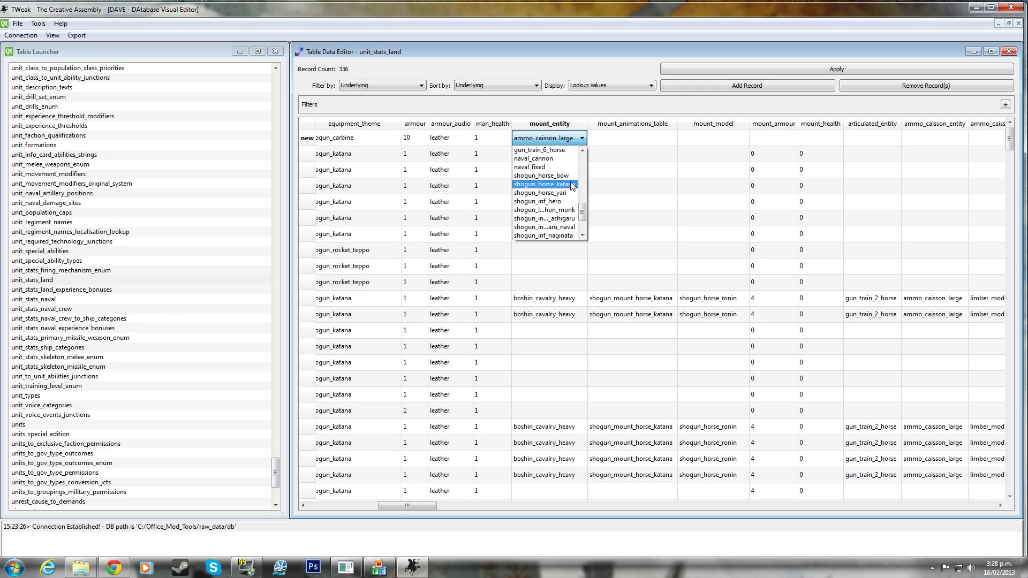
{"action": "left_click", "coordinate": [570, 188]}
Set the new record's mount_animations_table to shogun_mount_horse_katana.
{"action": "left_click", "coordinate": [621, 138]}
{"action": "left_click", "coordinate": [621, 138]}
{"action": "scroll", "coordinate": [663, 208], "scroll_direction": "down", "scroll_amount": 10}
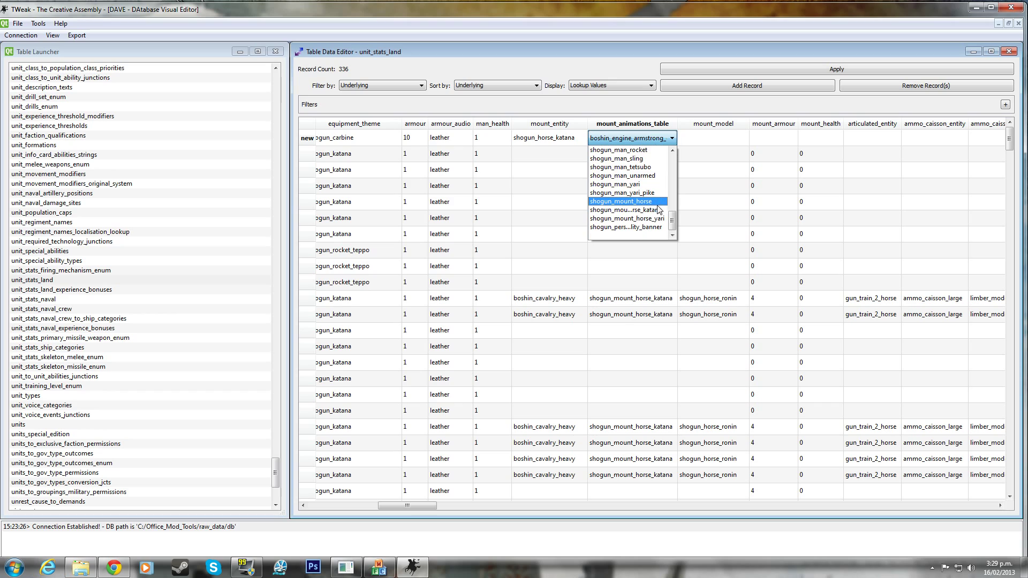
{"action": "left_click", "coordinate": [659, 210]}
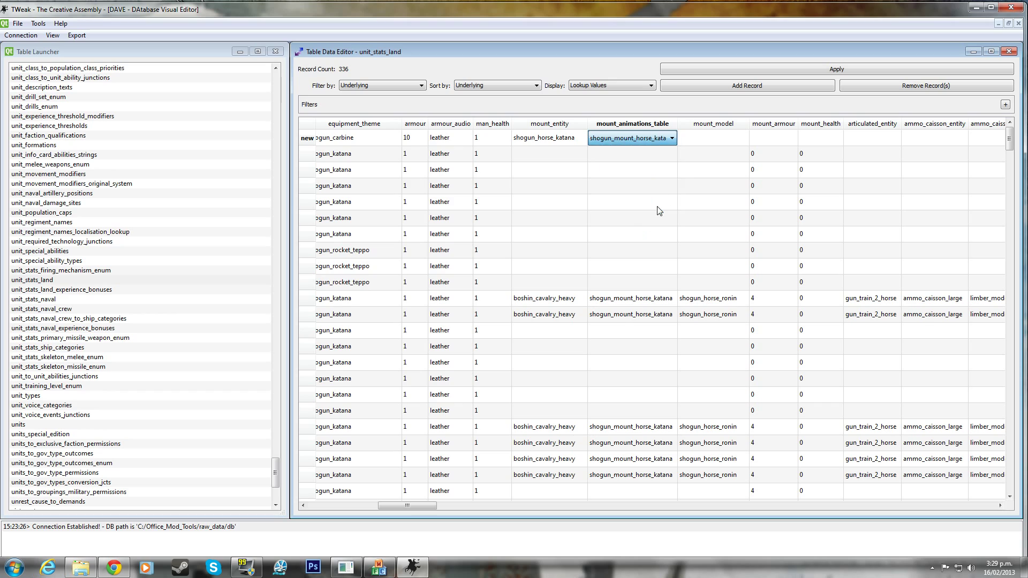
Set the new record's mount_model to shogun_horse_samurai.
{"action": "double_click", "coordinate": [707, 137]}
{"action": "left_click", "coordinate": [707, 137]}
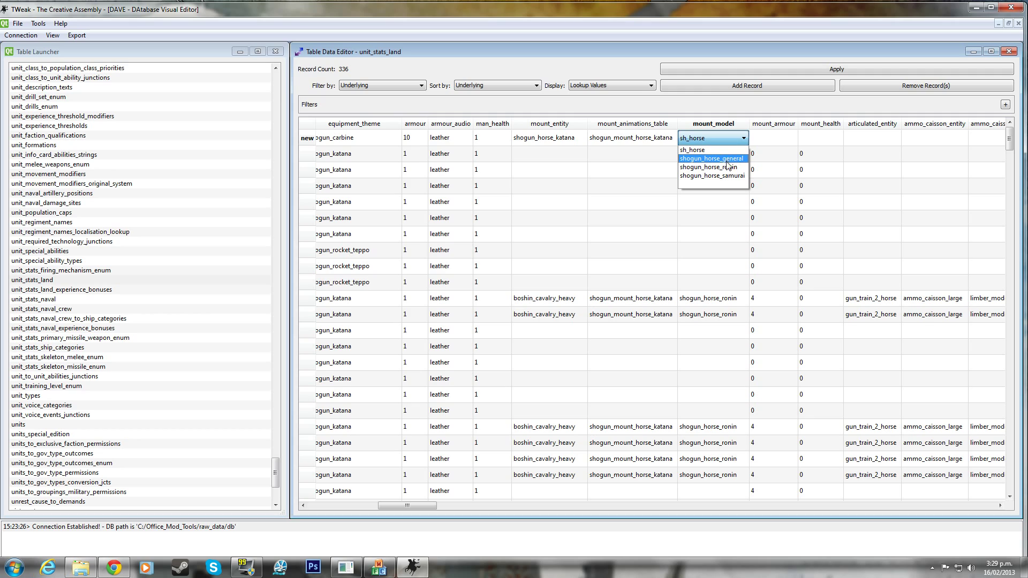
{"action": "left_click", "coordinate": [717, 176]}
Set the new record's mount_armour to 9 and mount_health to 1.
{"action": "double_click", "coordinate": [783, 138]}
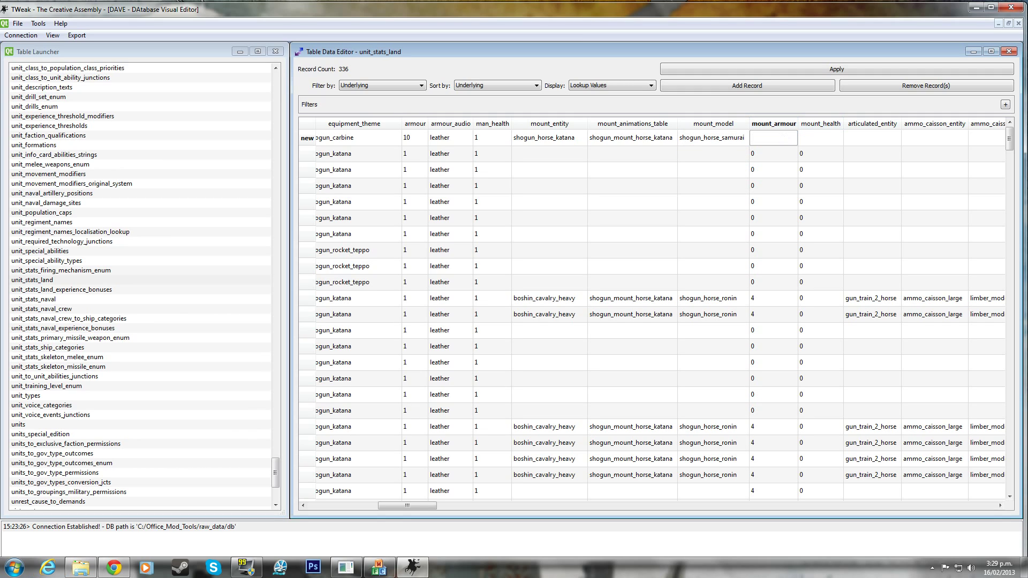
{"action": "double_click", "coordinate": [831, 139]}
{"action": "type", "text": "1"}
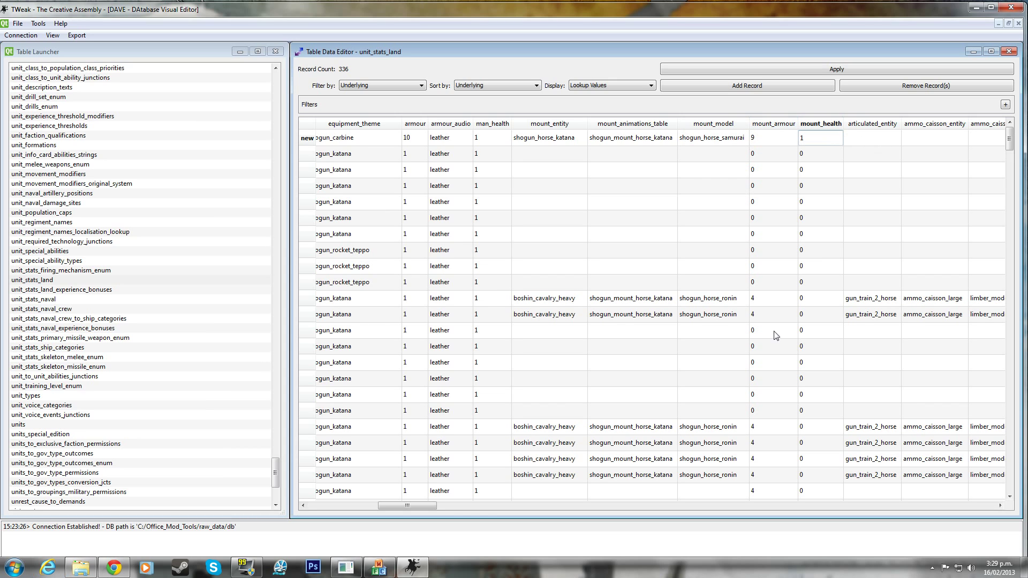
Set the new record's siege_gun to false and its primary_missile_weapon to rifle.
{"action": "left_click_drag", "start_coordinate": [399, 507], "coordinate": [452, 506]}
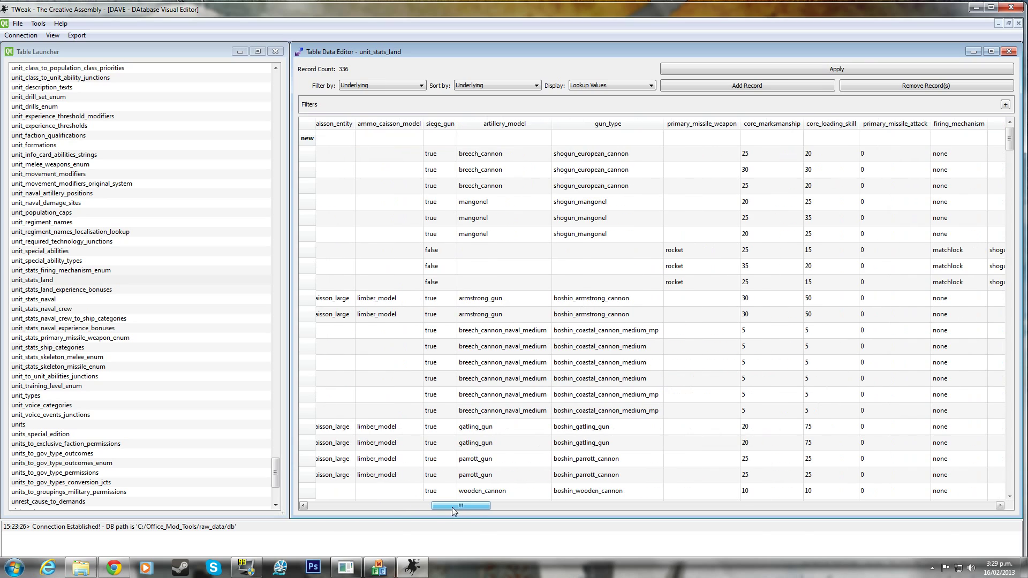
{"action": "left_click", "coordinate": [594, 138]}
{"action": "left_click", "coordinate": [672, 138]}
{"action": "left_click", "coordinate": [728, 134]}
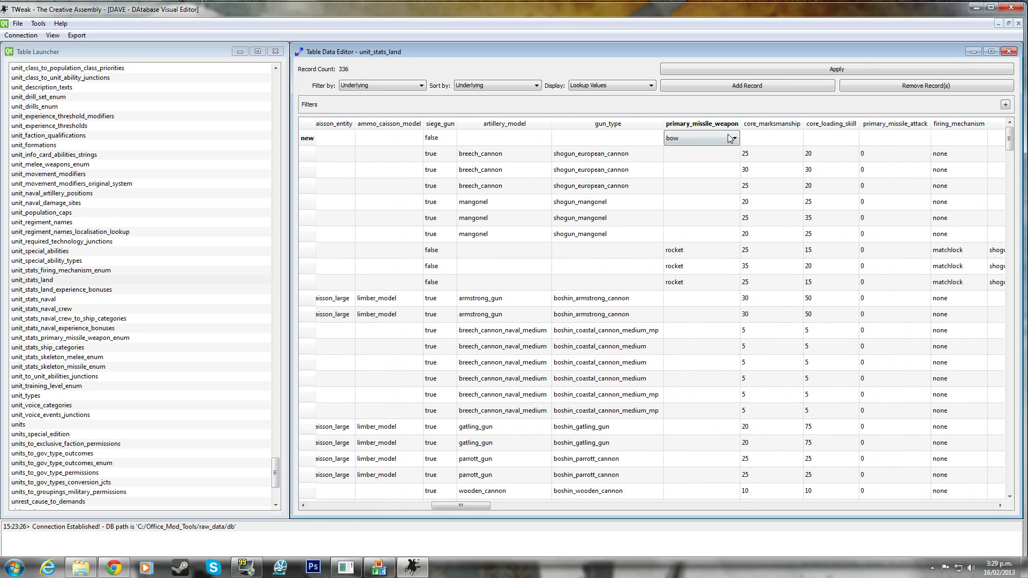
{"action": "left_click", "coordinate": [728, 134]}
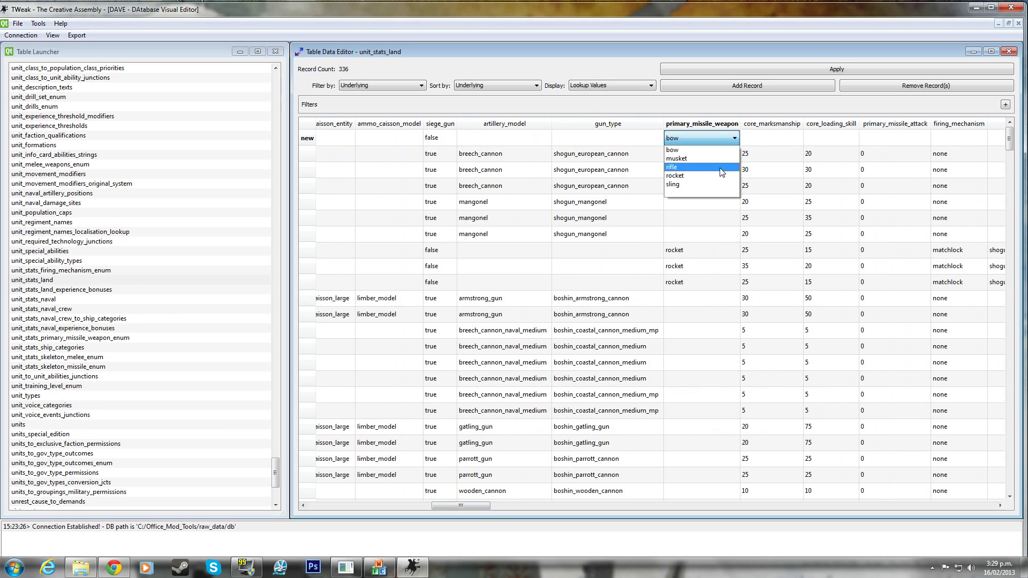
{"action": "left_click", "coordinate": [721, 172]}
{"action": "left_click", "coordinate": [709, 136]}
{"action": "left_click", "coordinate": [711, 168]}
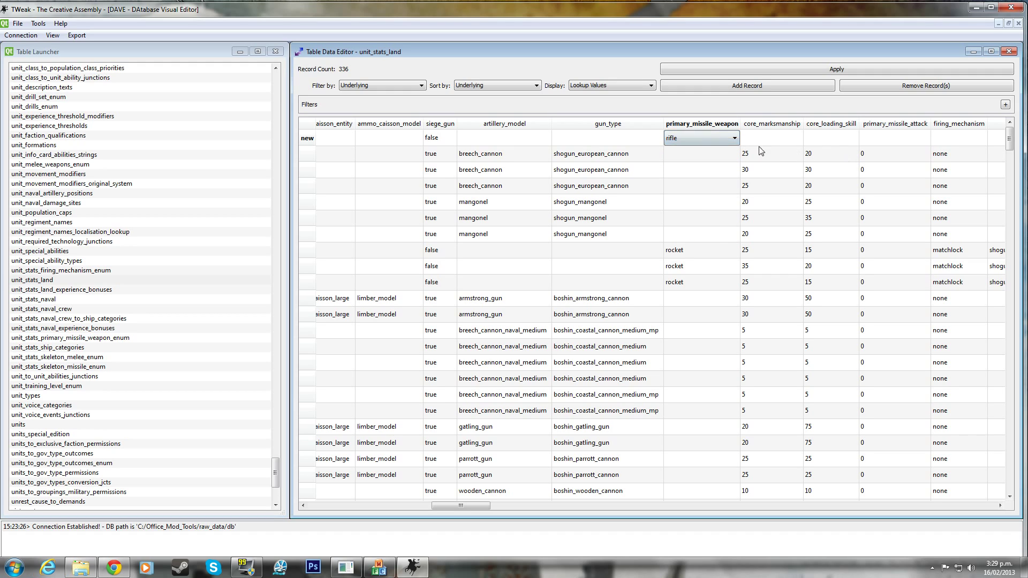
Set both core_marksmanship and core_loading_skill of the new record to 70.
{"action": "key", "text": "Tab"}
{"action": "type", "text": "70"}
{"action": "left_click", "coordinate": [838, 141]}
{"action": "type", "text": "70"}
{"action": "left_click", "coordinate": [882, 137]}
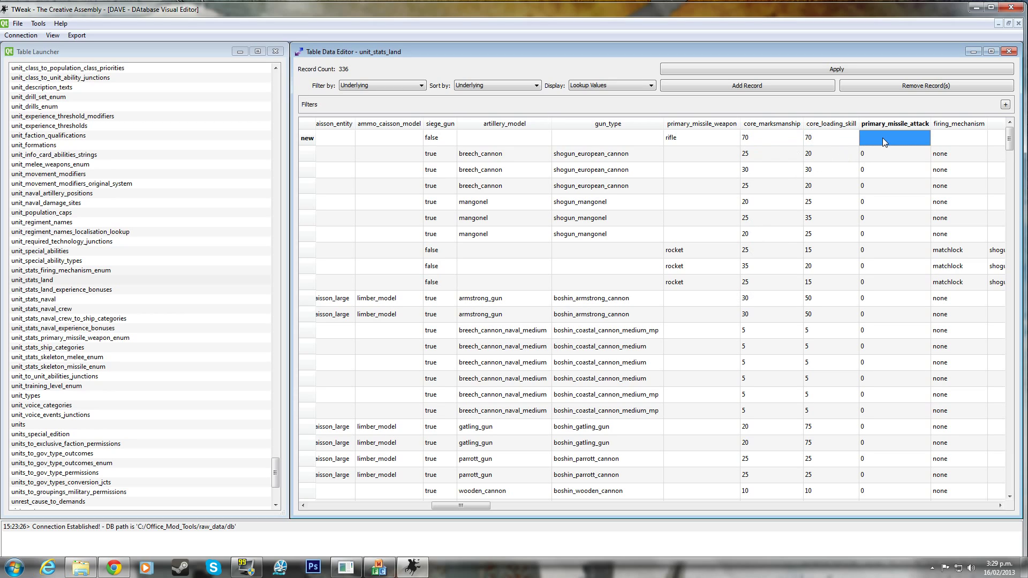
Change the new record's core_loading_skill to 60.
{"action": "left_click", "coordinate": [825, 138]}
{"action": "left_click", "coordinate": [827, 138]}
{"action": "type", "text": "6"}
{"action": "key", "text": "BackSpace"}
{"action": "key", "text": "BackSpace"}
{"action": "key", "text": "BackSpace"}
{"action": "type", "text": "60"}
Set the new record's primary_missile_attack to 0 and firing_mechanism to matchlock.
{"action": "left_click", "coordinate": [892, 142]}
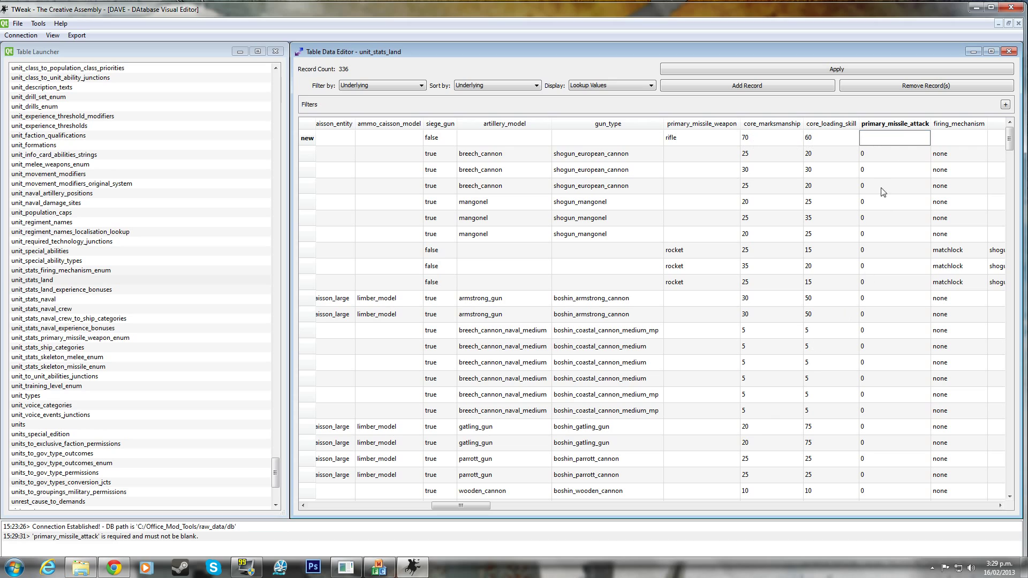
{"action": "left_click", "coordinate": [950, 141]}
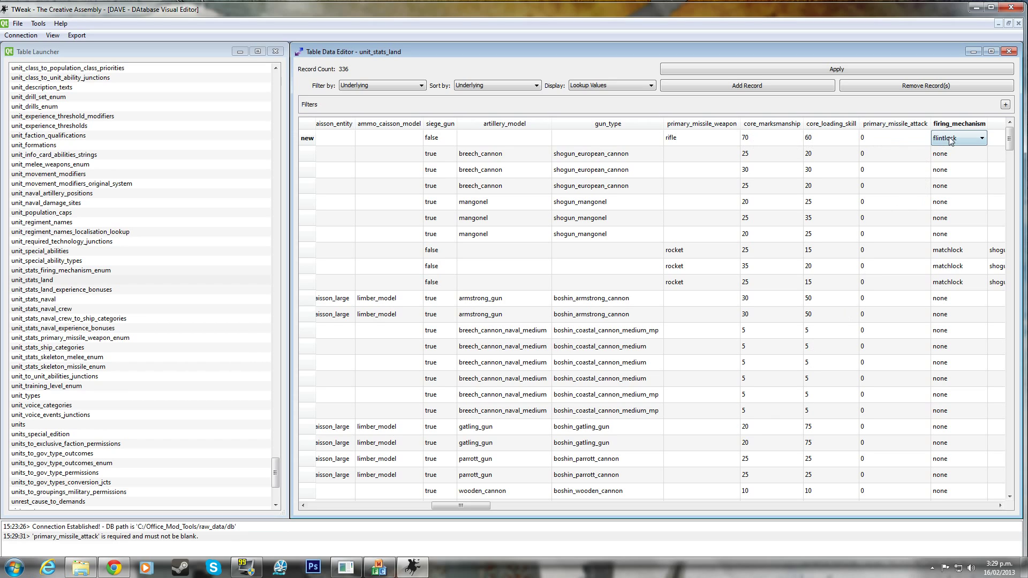
{"action": "left_click", "coordinate": [968, 140]}
{"action": "left_click", "coordinate": [964, 156]}
Set the new record's ammo to 30 and choose the blank entry for default_missile_type.
{"action": "left_click_drag", "start_coordinate": [476, 505], "coordinate": [525, 504]}
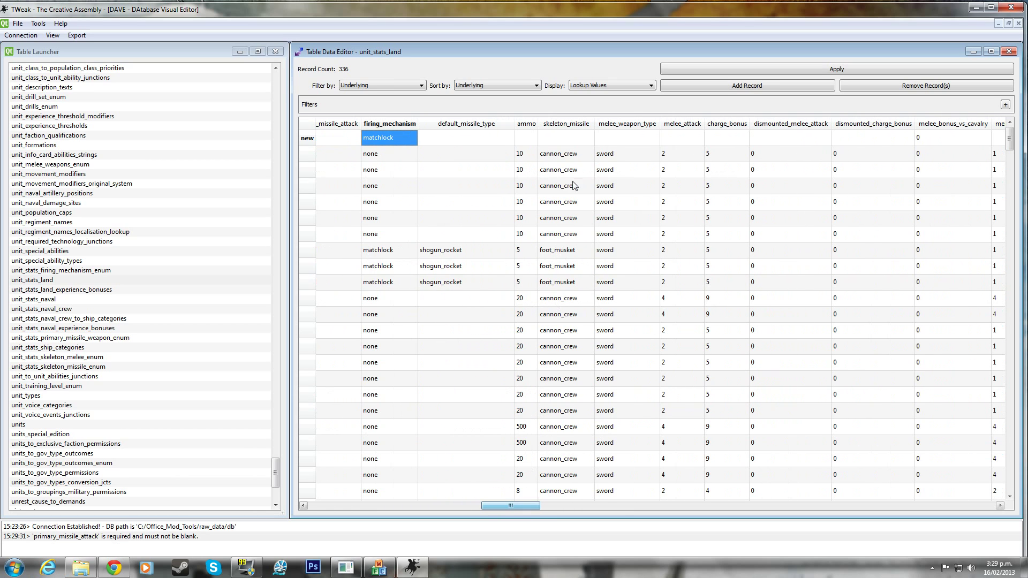
{"action": "double_click", "coordinate": [530, 137]}
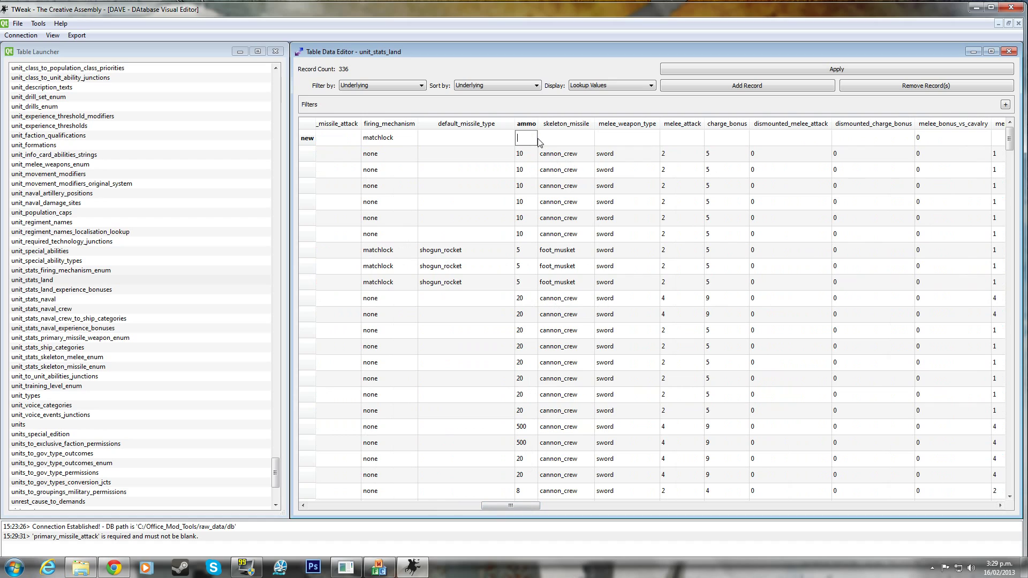
{"action": "type", "text": "30"}
{"action": "left_click", "coordinate": [496, 138]}
{"action": "left_click", "coordinate": [496, 139]}
{"action": "scroll", "coordinate": [471, 203], "scroll_direction": "down", "scroll_amount": 5}
{"action": "left_click_drag", "start_coordinate": [511, 204], "coordinate": [509, 225]}
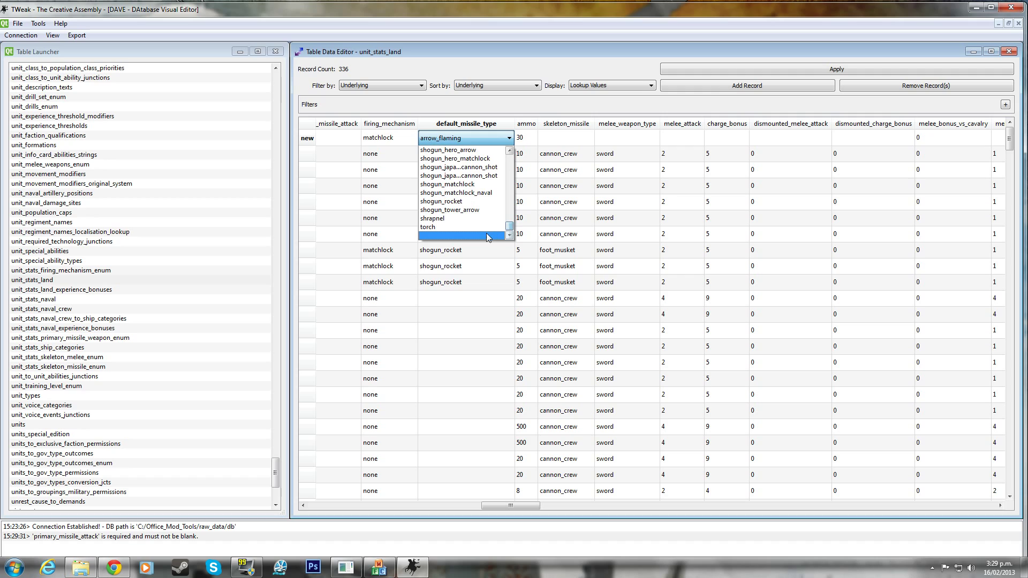
{"action": "left_click", "coordinate": [487, 234]}
Set the new record's skeleton_missile to mounted_carbine.
{"action": "left_click", "coordinate": [581, 137]}
{"action": "left_click", "coordinate": [583, 135]}
{"action": "scroll", "coordinate": [589, 172], "scroll_direction": "down", "scroll_amount": 2}
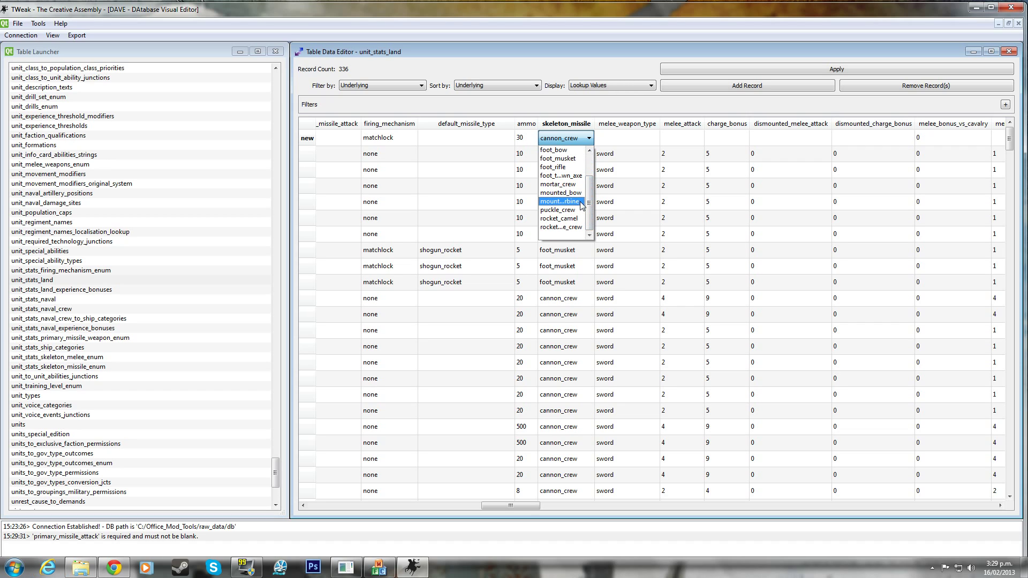
{"action": "left_click", "coordinate": [582, 201]}
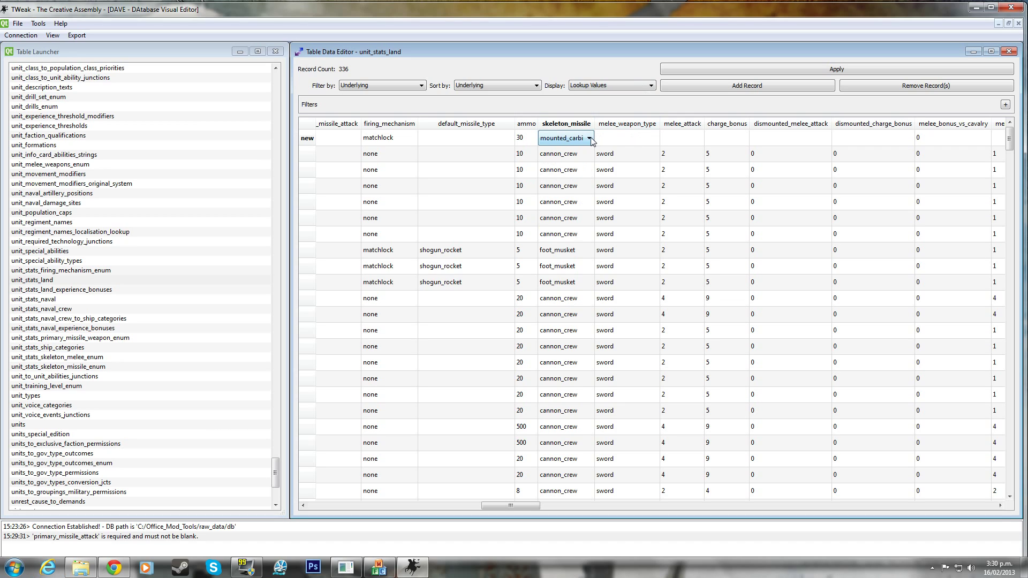
Change the new record's skeleton_missile to puckle_crew and set its melee_weapon_type to sabre.
{"action": "scroll", "coordinate": [578, 161], "scroll_direction": "down", "scroll_amount": 6}
{"action": "scroll", "coordinate": [579, 163], "scroll_direction": "up", "scroll_amount": 6}
{"action": "left_click", "coordinate": [624, 139]}
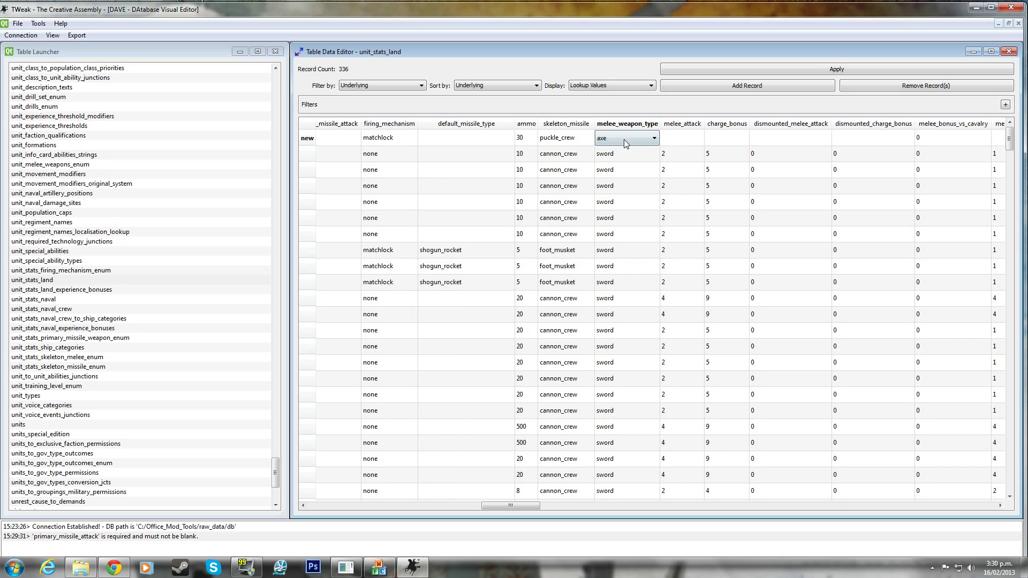
{"action": "left_click", "coordinate": [625, 140]}
{"action": "scroll", "coordinate": [637, 214], "scroll_direction": "down", "scroll_amount": 3}
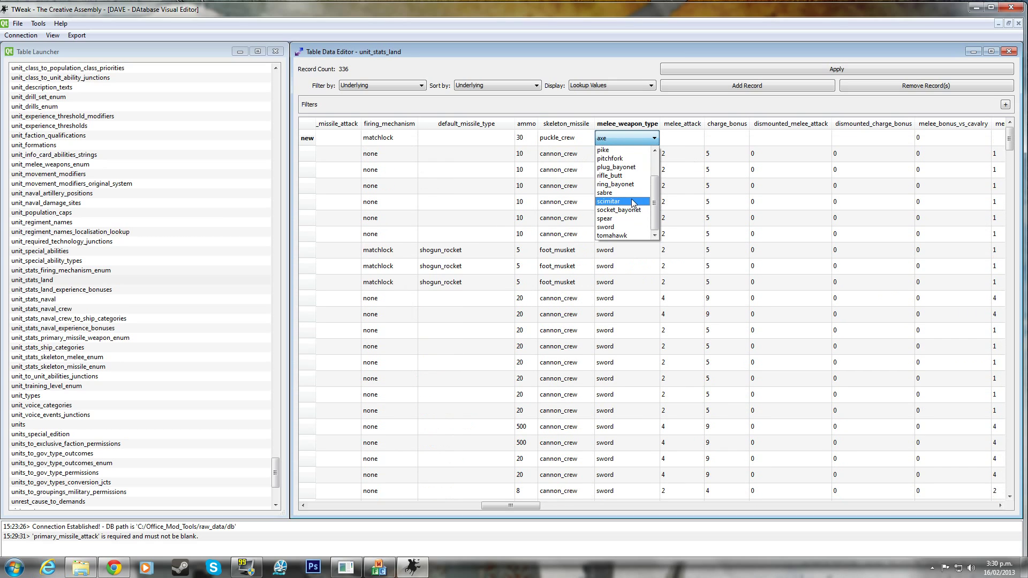
{"action": "left_click", "coordinate": [632, 193]}
Set the new record's melee_attack to 20, charge_bonus to 15, dismounted_melee_attack to 20 and dismounted_charge_bonus to 8.
{"action": "left_click", "coordinate": [686, 137]}
{"action": "left_click", "coordinate": [686, 138]}
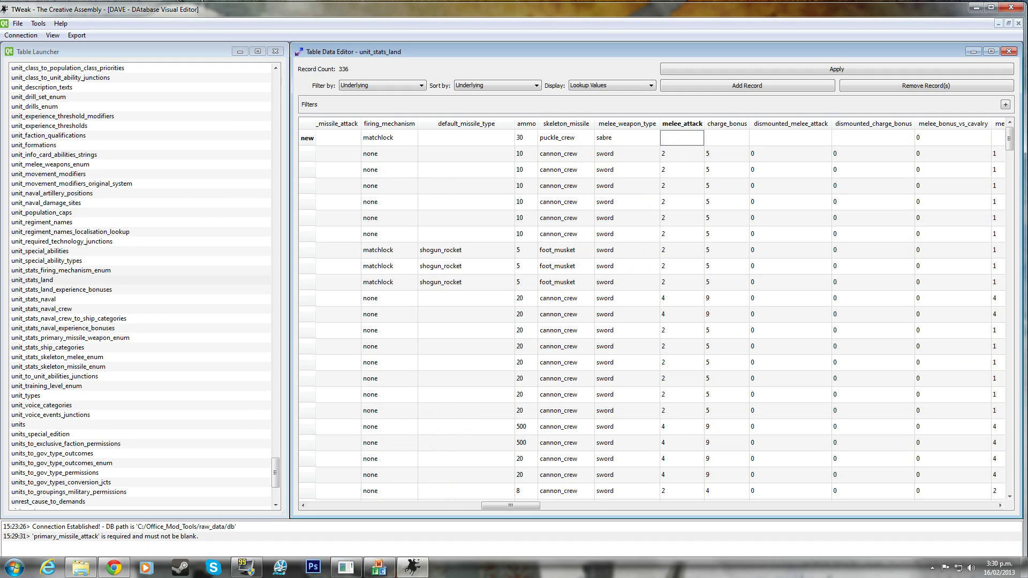
{"action": "key", "text": "Tab"}
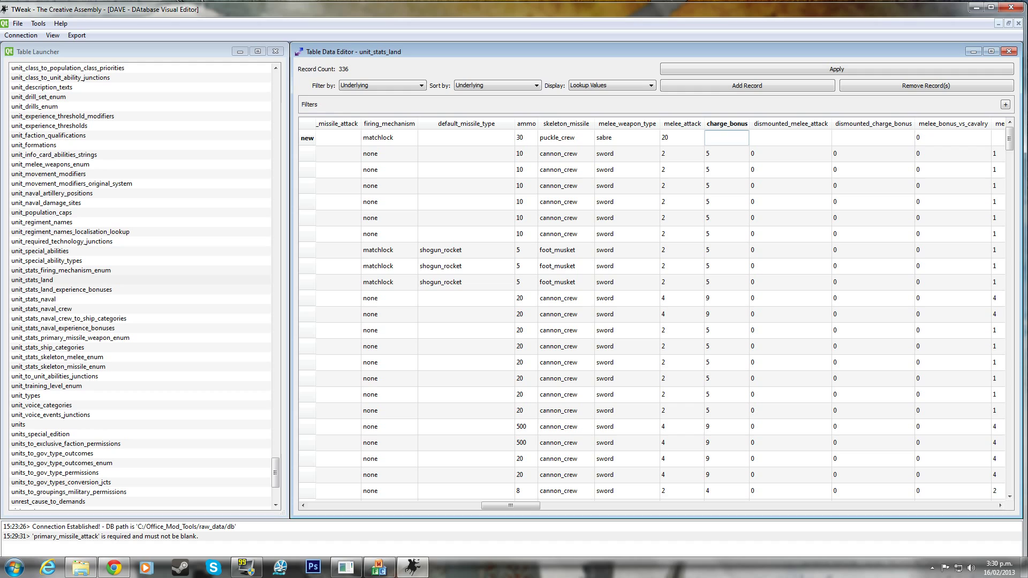
{"action": "type", "text": "15"}
{"action": "key", "text": "Tab"}
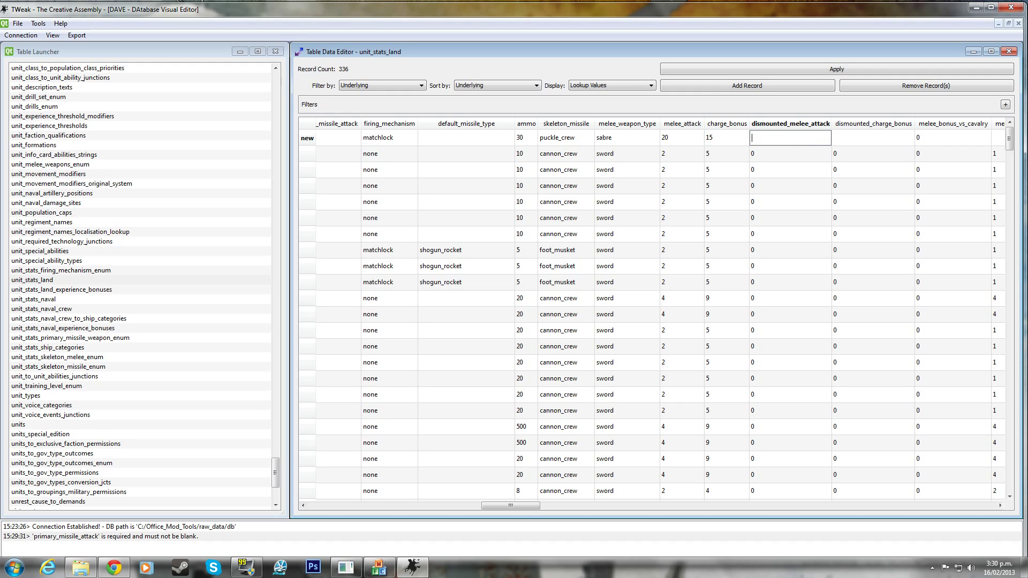
{"action": "type", "text": "20"}
{"action": "key", "text": "Tab"}
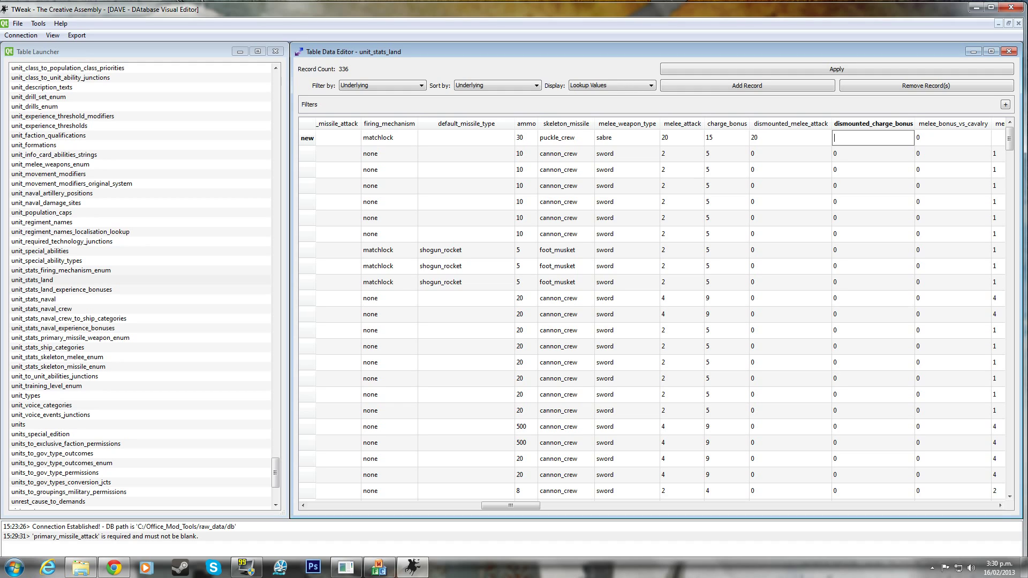
Set the new record's melee_bonus_vs_cavalry to 10, melee_defence to 14 and shield_bonus to 0.
{"action": "double_click", "coordinate": [946, 137]}
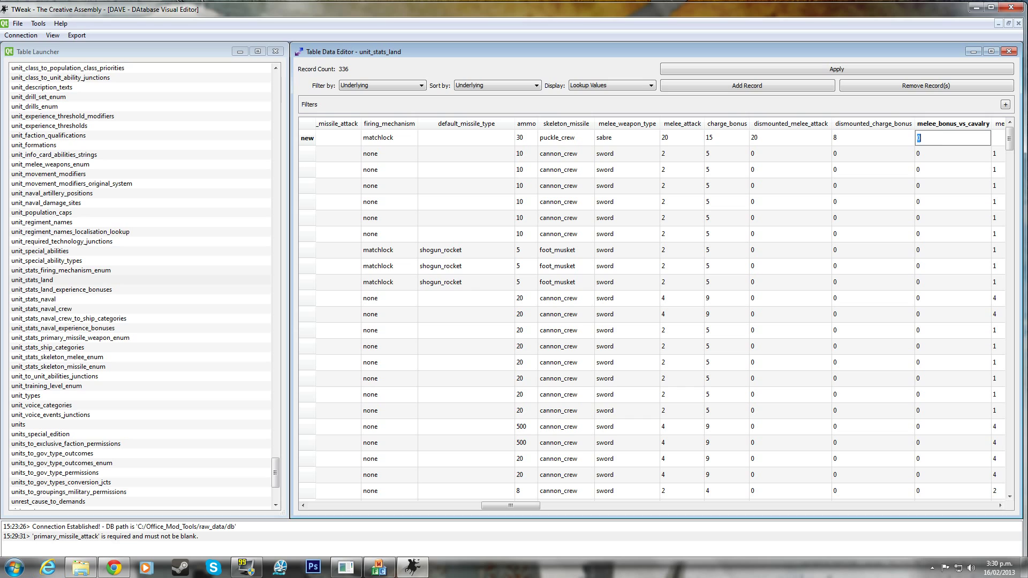
{"action": "left_click_drag", "start_coordinate": [510, 505], "coordinate": [548, 505]}
{"action": "double_click", "coordinate": [608, 141]}
{"action": "type", "text": "14"}
{"action": "key", "text": "Tab"}
{"action": "type", "text": "0"}
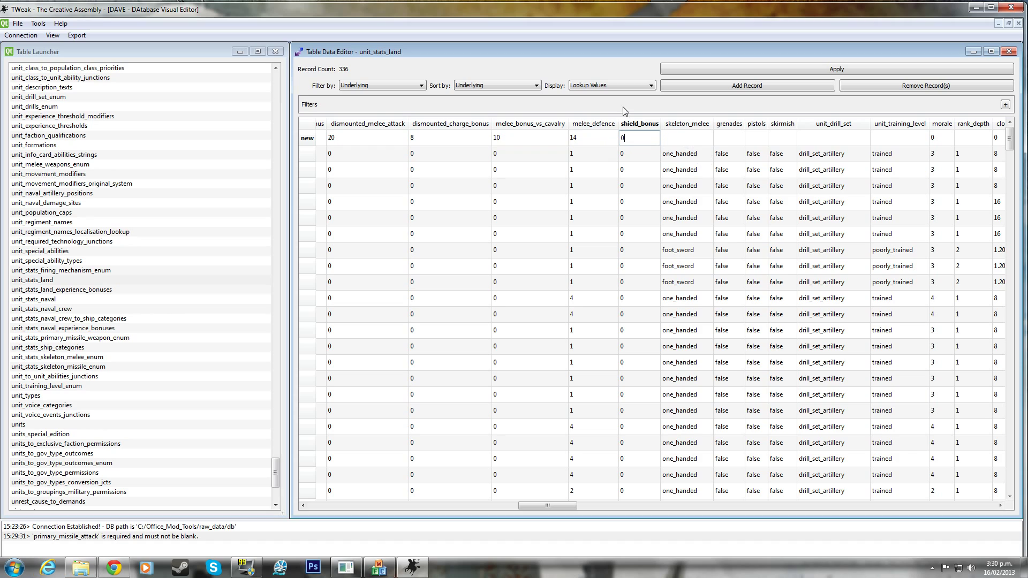
Set the new record's skeleton_melee to mounted_slash.
{"action": "left_click", "coordinate": [699, 140]}
{"action": "left_click", "coordinate": [699, 140]}
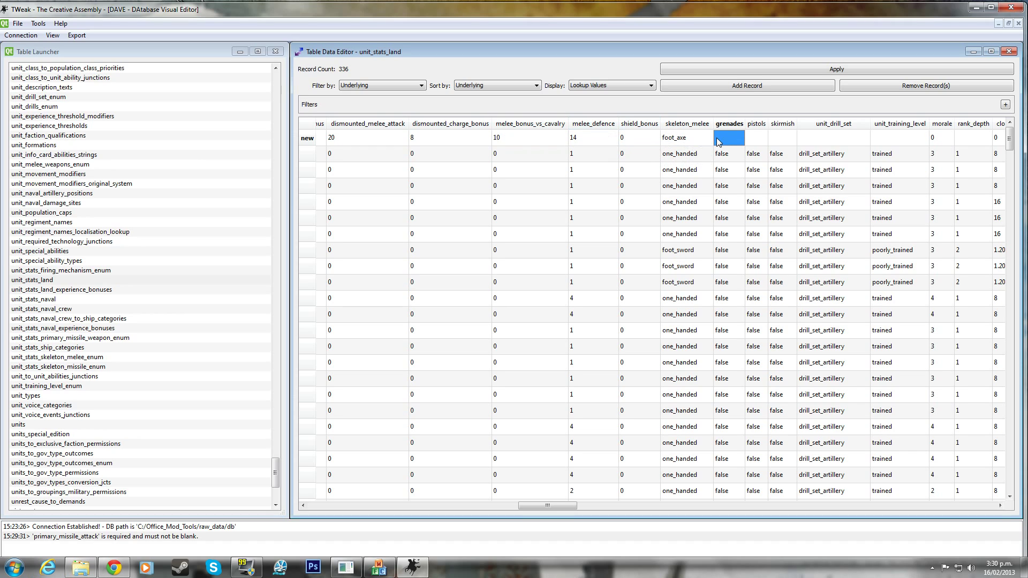
{"action": "left_click", "coordinate": [699, 140]}
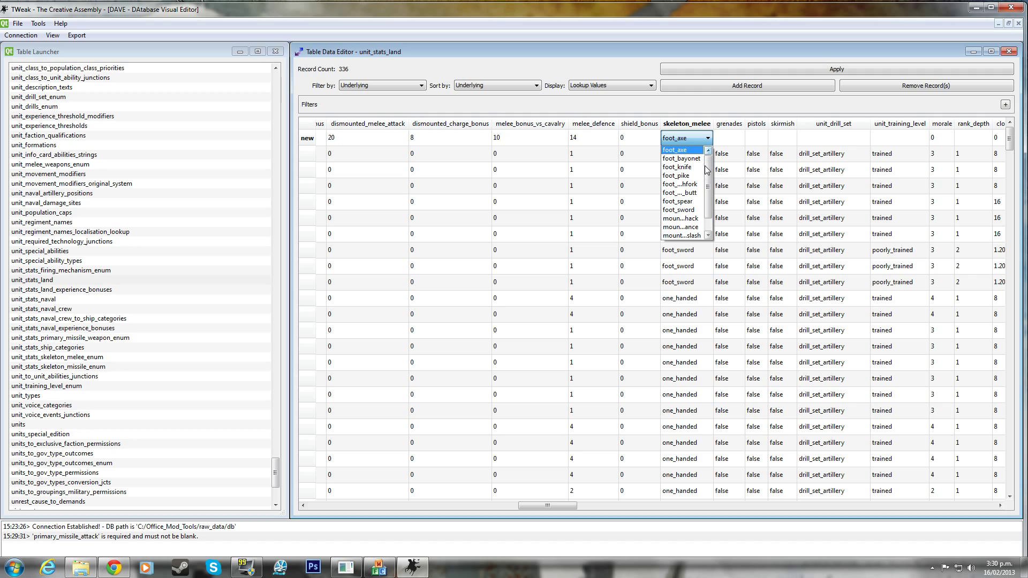
{"action": "left_click_drag", "start_coordinate": [708, 180], "coordinate": [709, 199]}
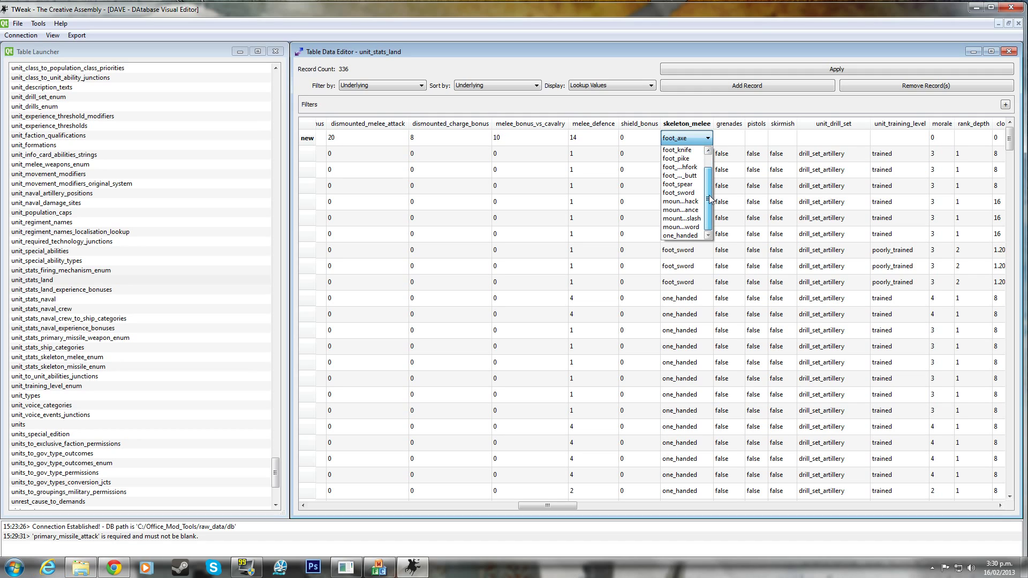
{"action": "left_click", "coordinate": [693, 220]}
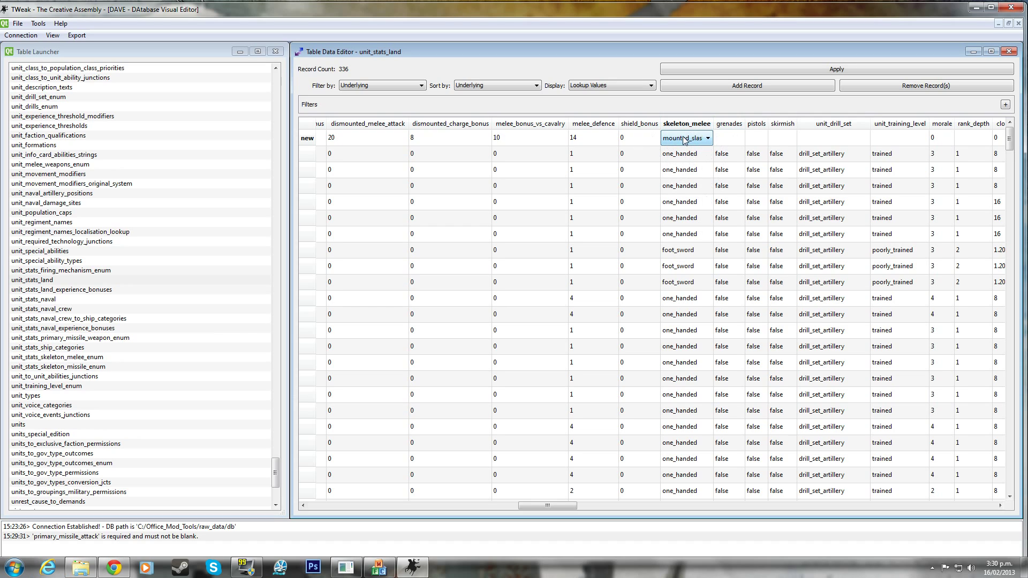
Set grenades, pistols and skirmish to false in the new record.
{"action": "left_click", "coordinate": [732, 139]}
{"action": "left_click", "coordinate": [762, 139]}
{"action": "left_click", "coordinate": [780, 139]}
Set the new record's unit_drill_set to drill_set_cavalry and unit_training_level to elite.
{"action": "left_click", "coordinate": [830, 141]}
{"action": "left_click", "coordinate": [865, 140]}
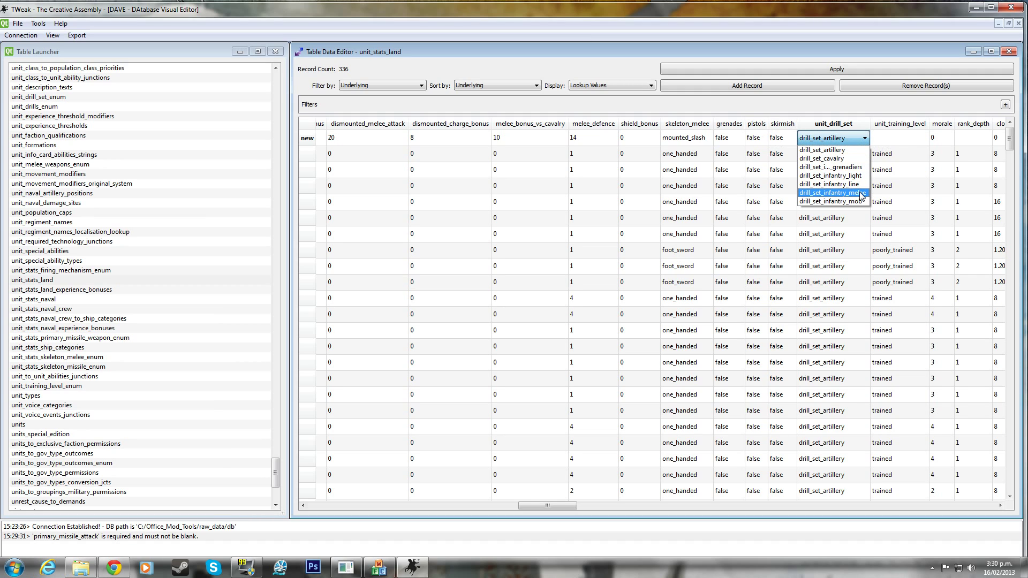
{"action": "left_click", "coordinate": [821, 158]}
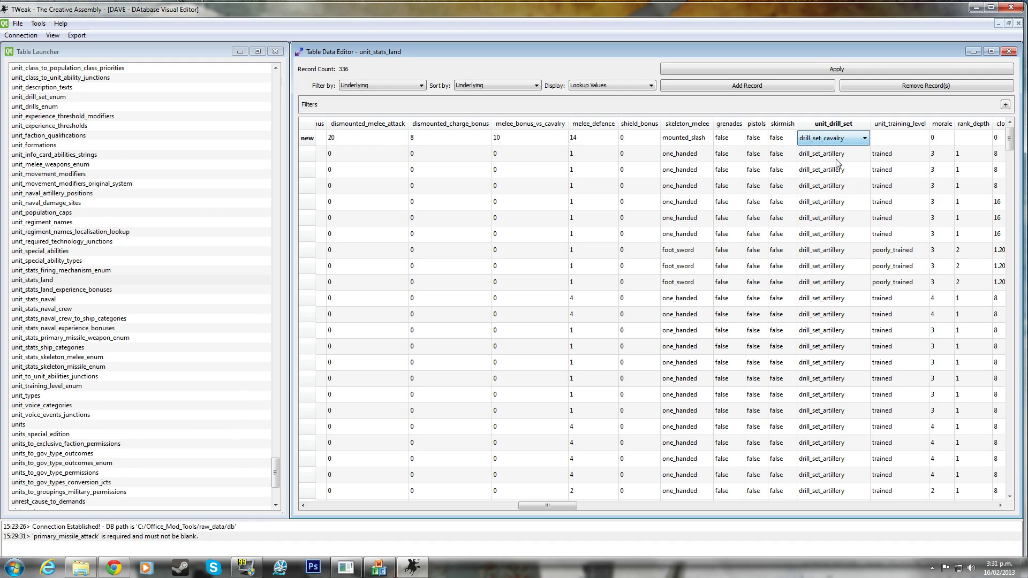
{"action": "left_click", "coordinate": [910, 138]}
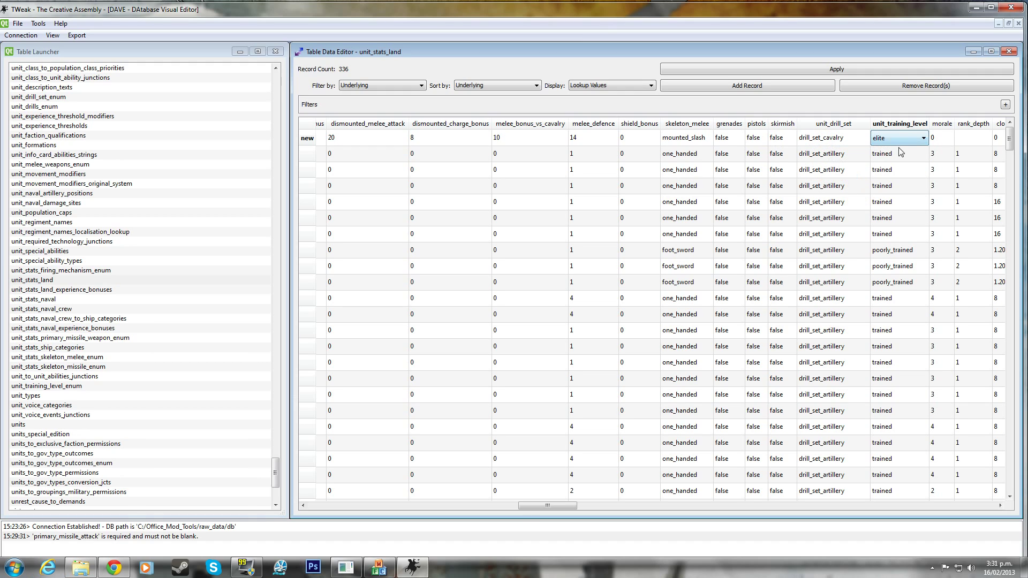
{"action": "left_click", "coordinate": [901, 138]}
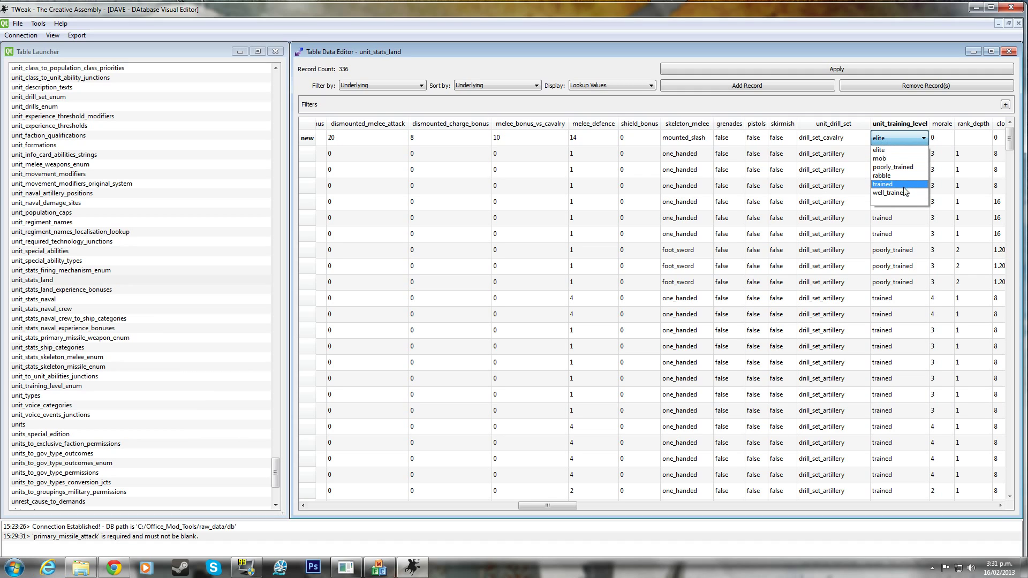
{"action": "left_click", "coordinate": [888, 150]}
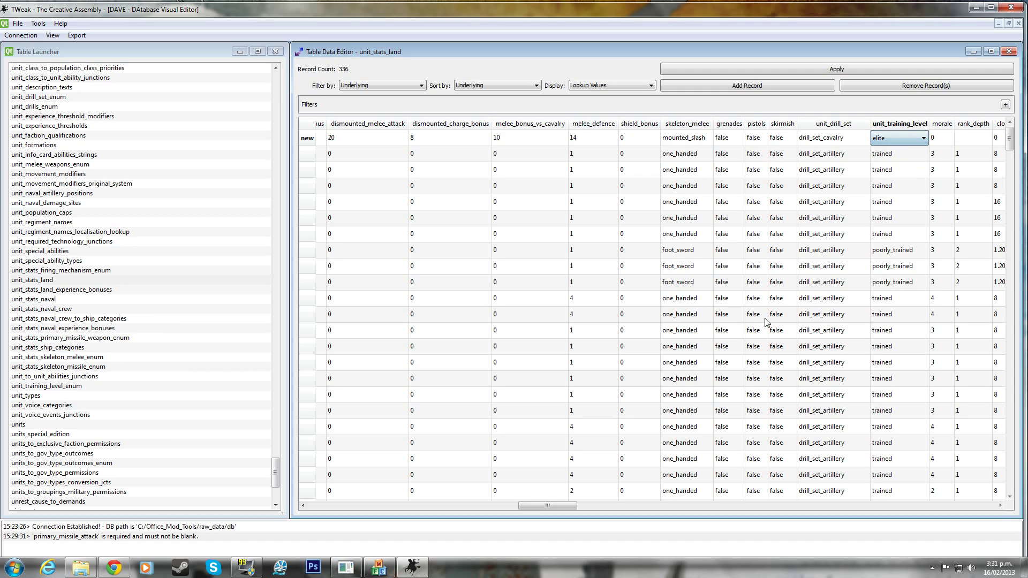
{"action": "left_click_drag", "start_coordinate": [565, 506], "coordinate": [600, 507]}
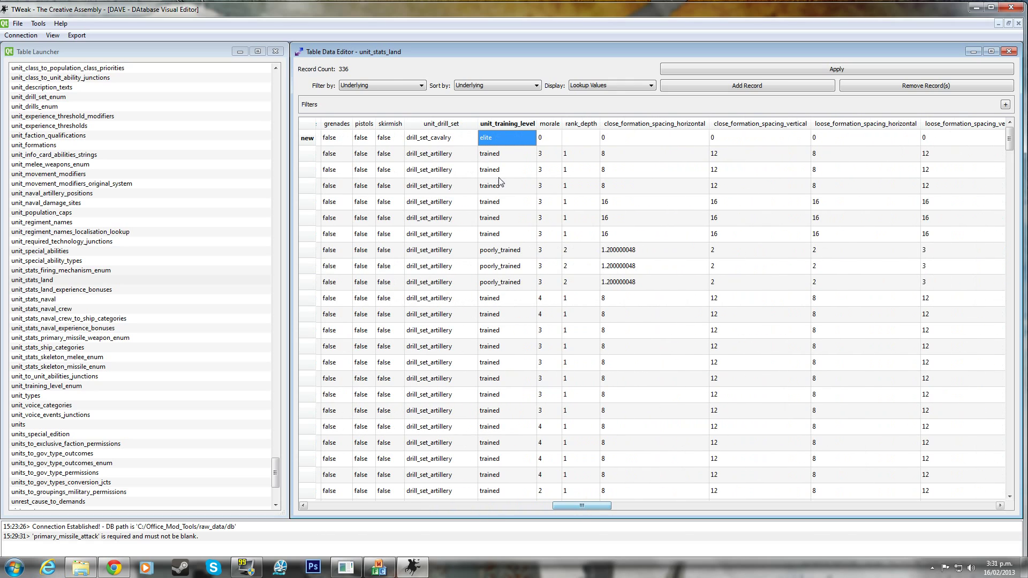
{"action": "left_click", "coordinate": [528, 138]}
{"action": "left_click", "coordinate": [529, 138]}
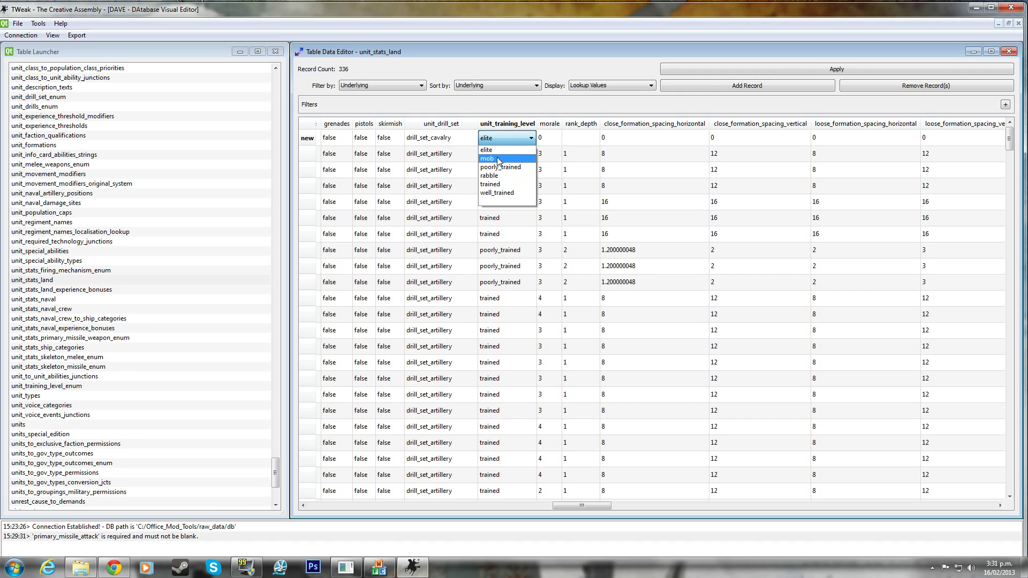
{"action": "key", "text": "Escape"}
Set the new record's morale to 20 and rank_depth to 4.
{"action": "left_click", "coordinate": [546, 137]}
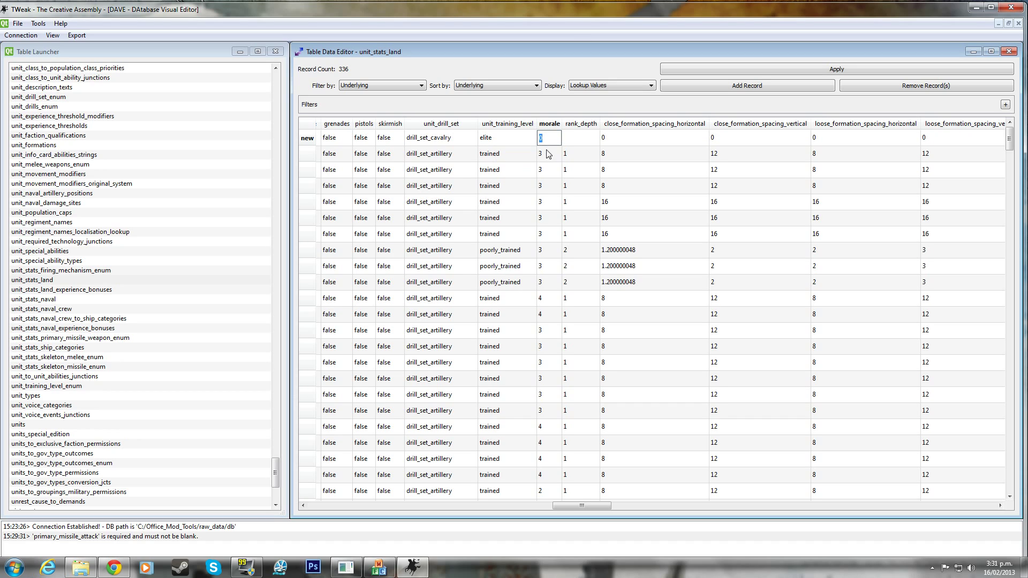
{"action": "type", "text": "20"}
{"action": "key", "text": "Tab"}
{"action": "type", "text": "4"}
{"action": "key", "text": "Tab"}
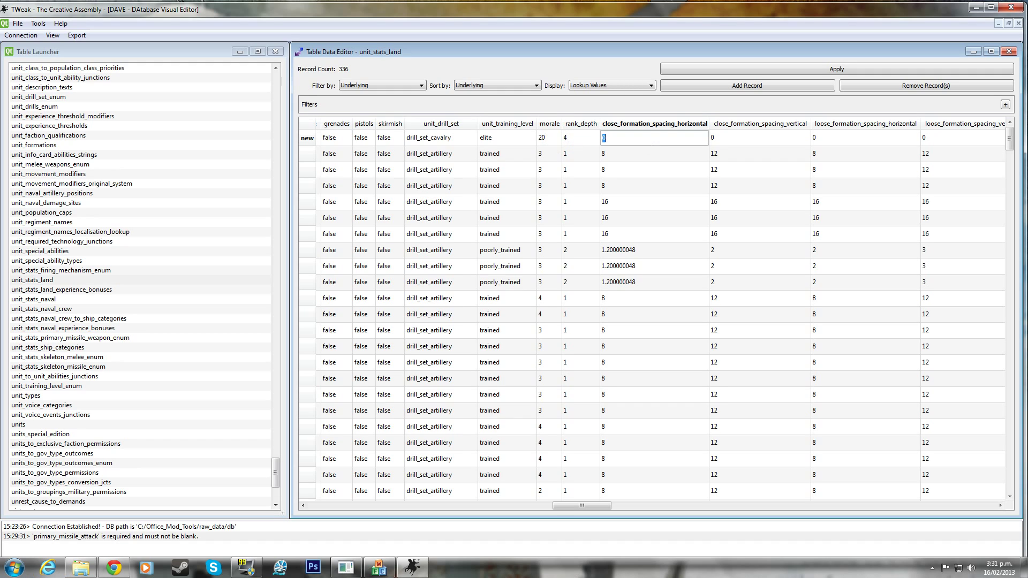
Set the new record's close and loose formation spacing to 2 horizontally and 3 vertically.
{"action": "type", "text": "2"}
{"action": "left_click", "coordinate": [763, 138]}
{"action": "type", "text": "3"}
{"action": "key", "text": "Tab"}
{"action": "type", "text": "2"}
{"action": "key", "text": "Tab"}
{"action": "type", "text": "3"}
Set the new record's dismounted close and loose formation spacing to 2 horizontally and 3 vertically.
{"action": "left_click_drag", "start_coordinate": [607, 506], "coordinate": [660, 506]}
{"action": "left_click", "coordinate": [499, 138]}
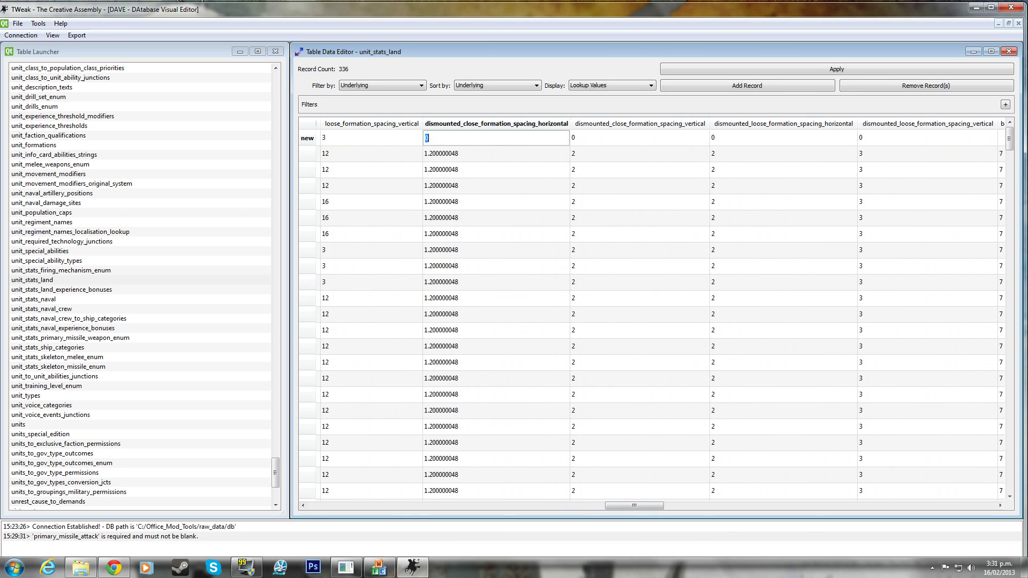
{"action": "type", "text": "2"}
{"action": "key", "text": "Tab"}
{"action": "type", "text": "3"}
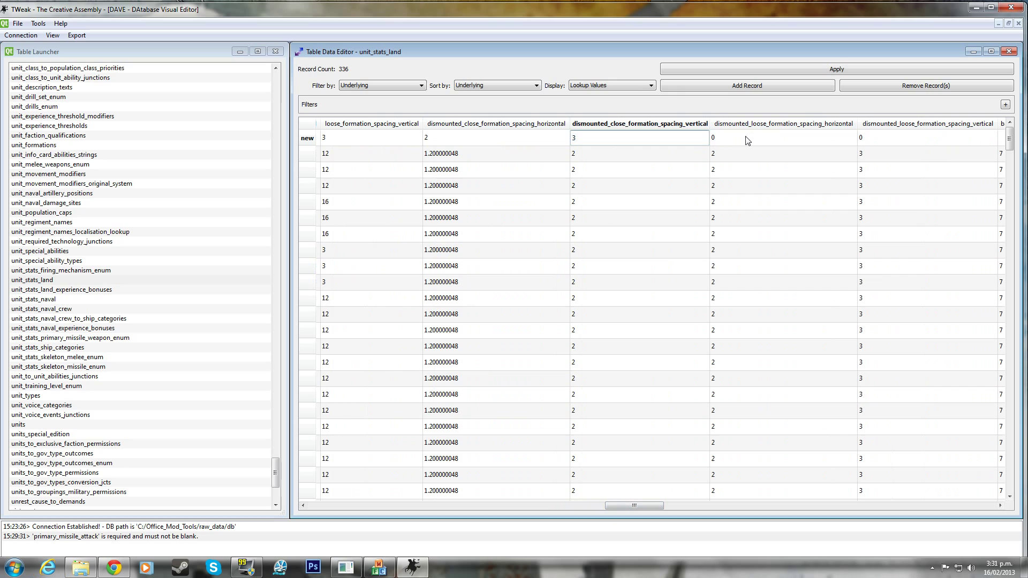
{"action": "key", "text": "Tab"}
{"action": "type", "text": "2"}
{"action": "key", "text": "Tab"}
{"action": "type", "text": "3"}
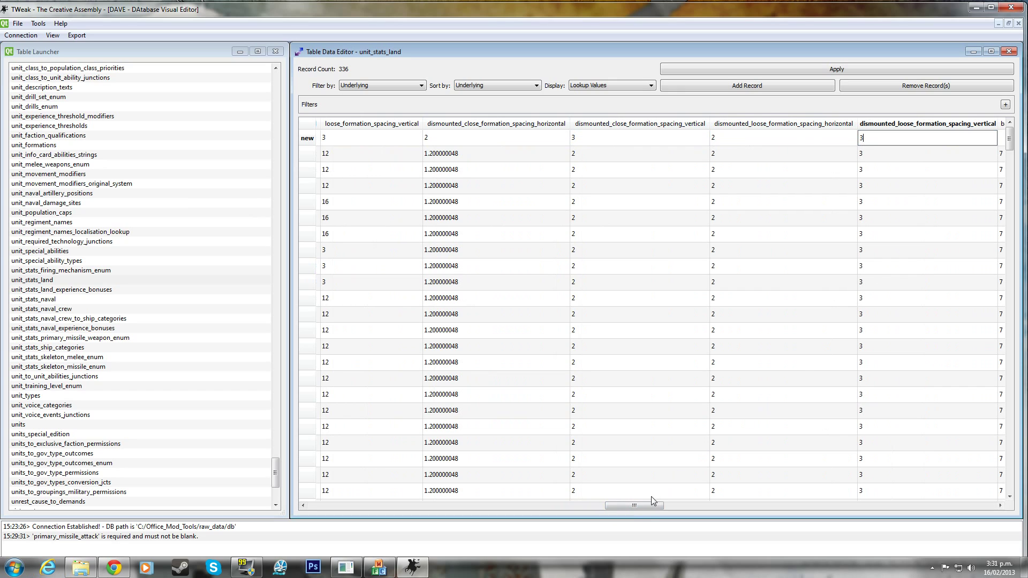
Sort the records by dismounted_close_formation_spacing_vertical to compare the spacing values of other units.
{"action": "left_click_drag", "start_coordinate": [644, 505], "coordinate": [680, 506]}
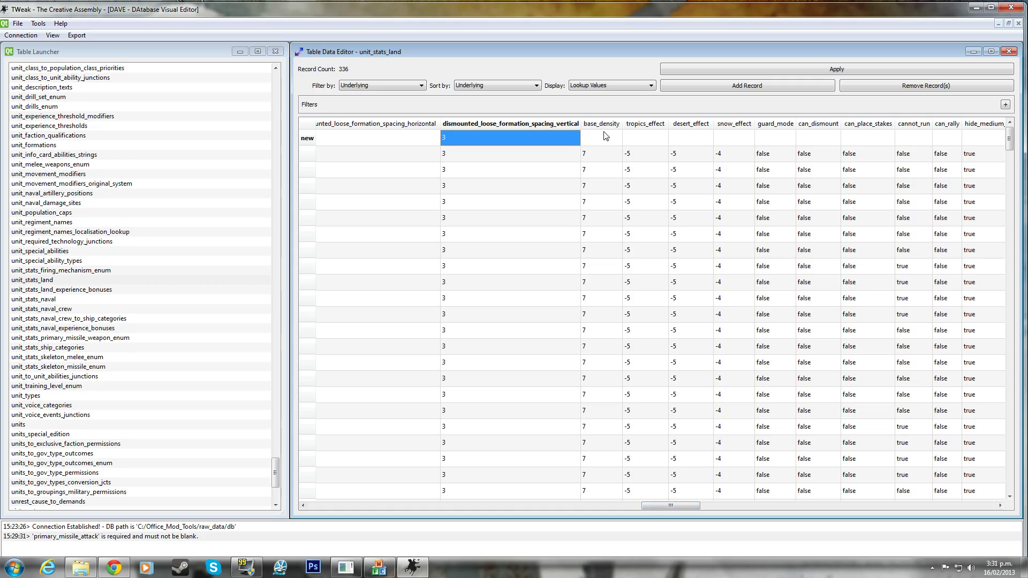
{"action": "left_click_drag", "start_coordinate": [676, 506], "coordinate": [651, 512]}
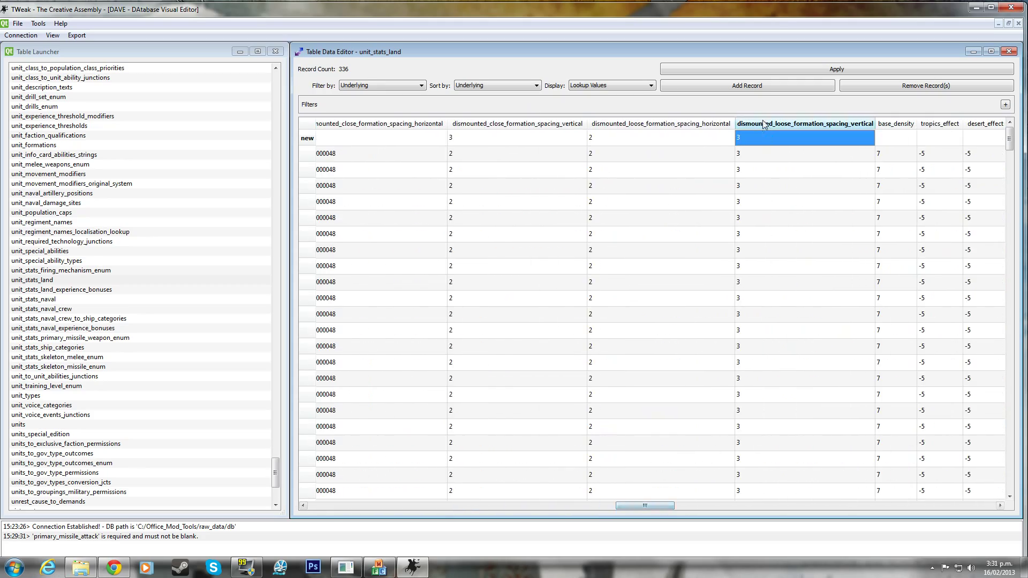
{"action": "left_click", "coordinate": [493, 124]}
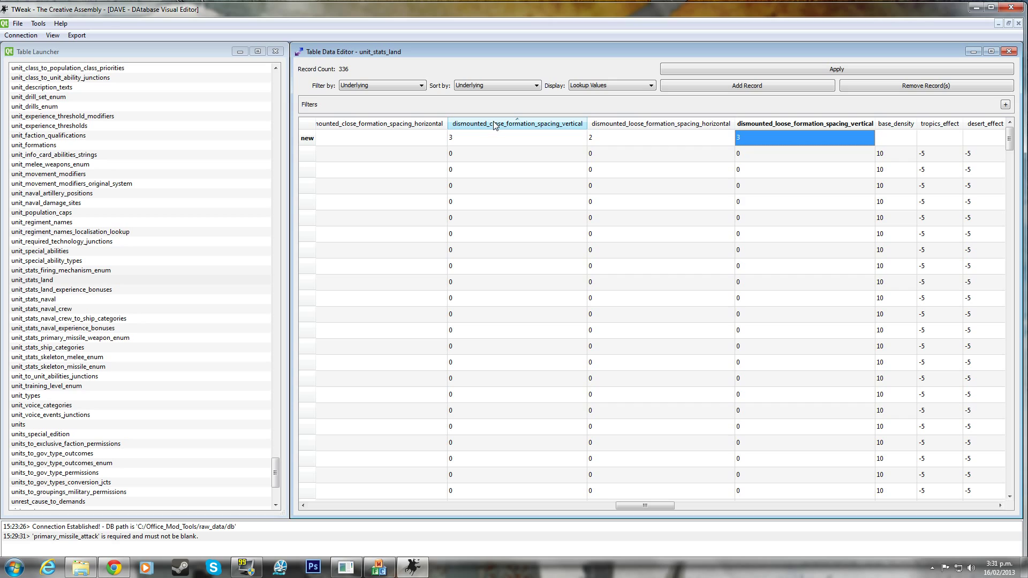
{"action": "left_click", "coordinate": [509, 126]}
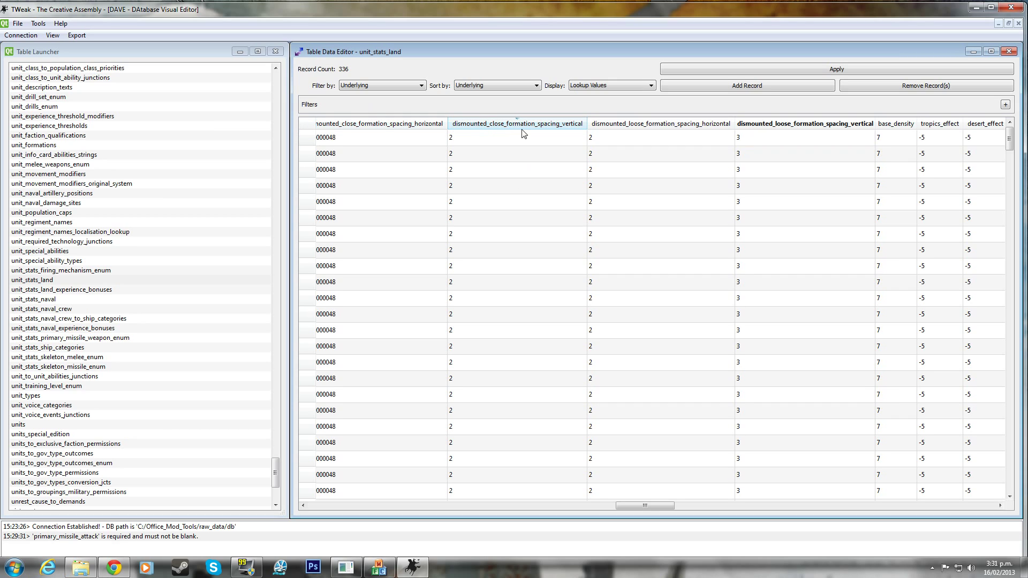
{"action": "left_click", "coordinate": [485, 127]}
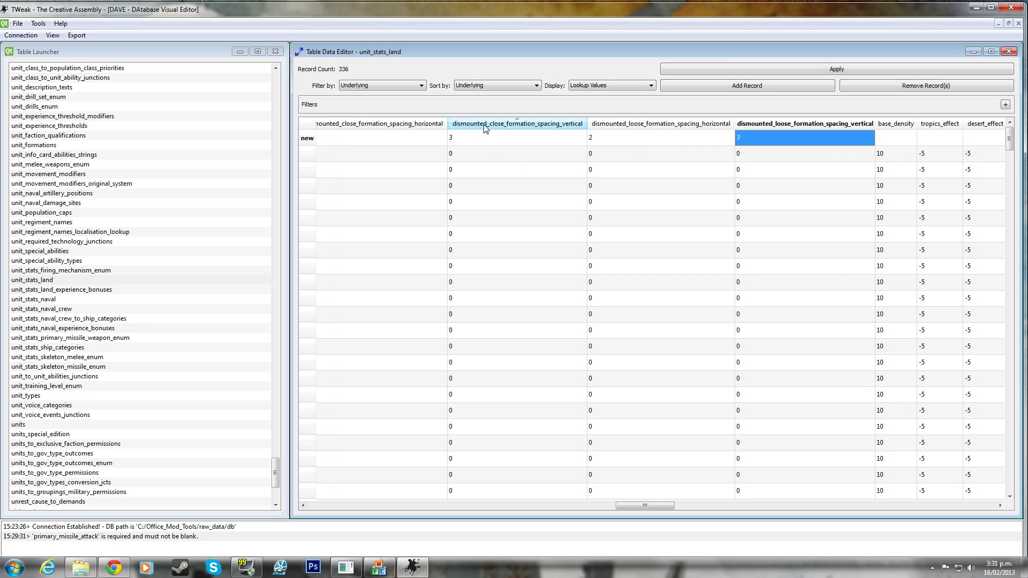
Set the new record's base_density to 10, tropics_effect and desert_effect to -5, and snow_effect to -4.
{"action": "left_click_drag", "start_coordinate": [647, 509], "coordinate": [671, 509]}
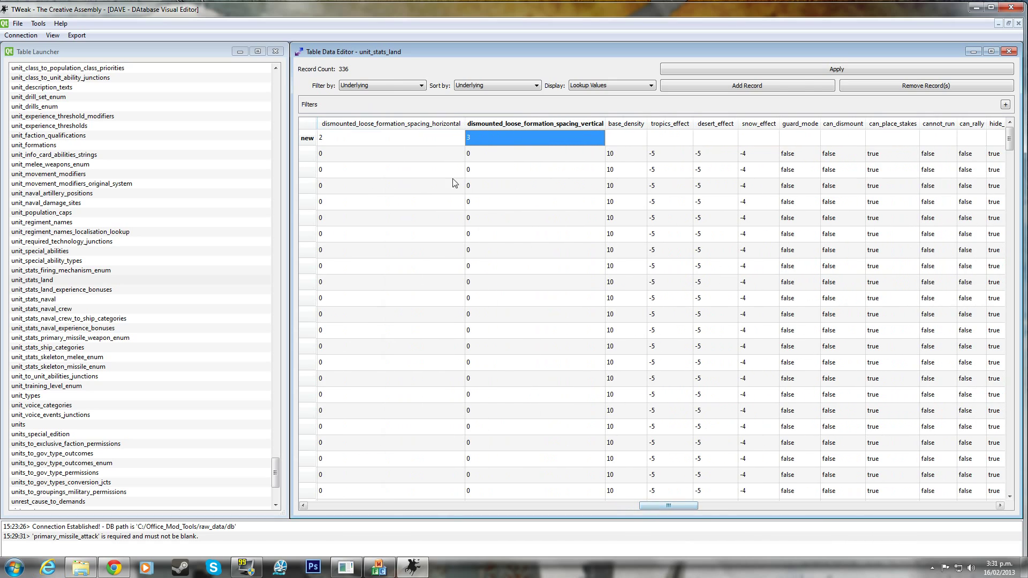
{"action": "double_click", "coordinate": [618, 140]}
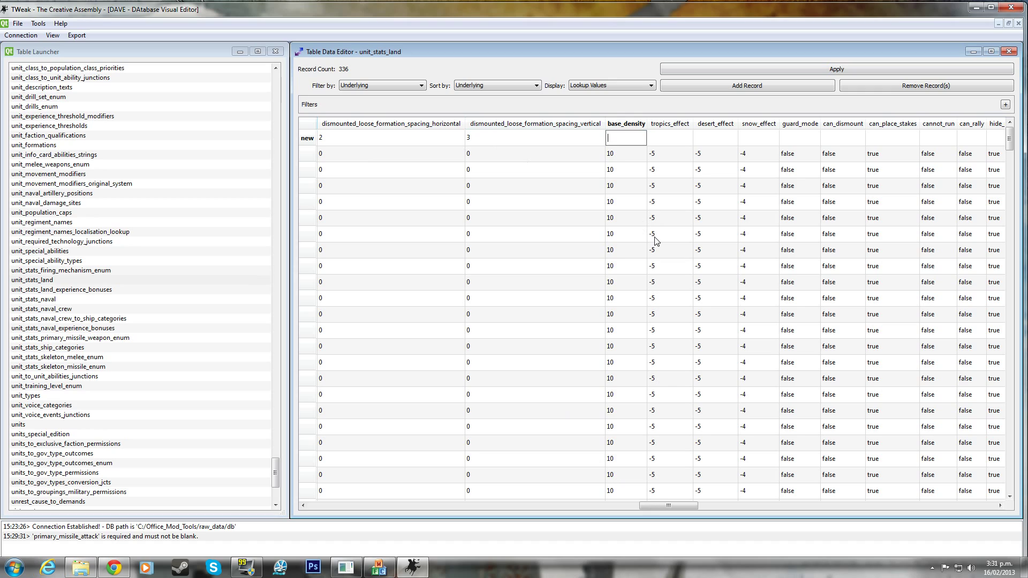
{"action": "type", "text": "10"}
{"action": "key", "text": "Tab"}
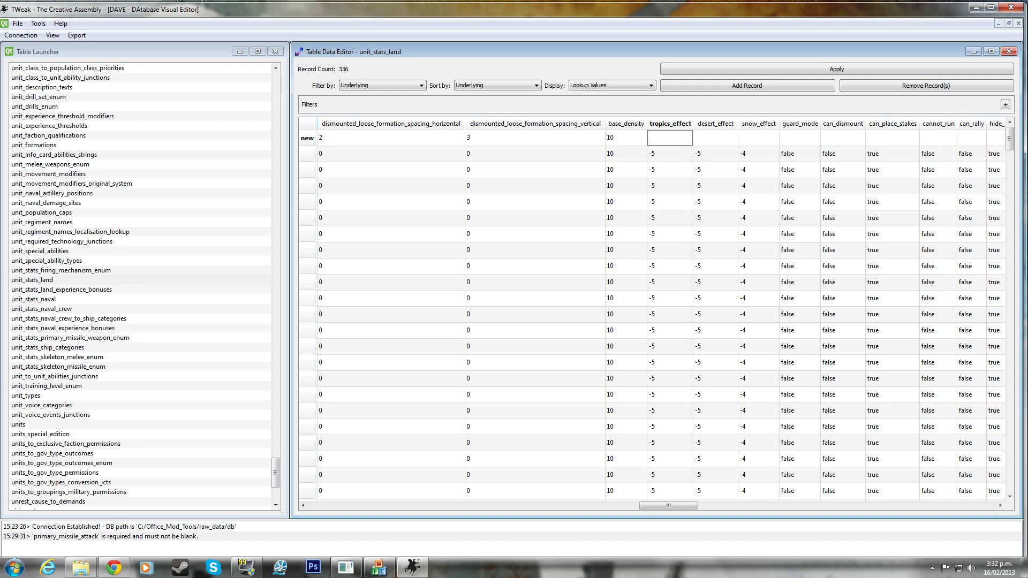
{"action": "type", "text": "-5"}
{"action": "key", "text": "Tab"}
{"action": "type", "text": "-5"}
{"action": "key", "text": "Tab"}
{"action": "type", "text": "-4"}
Fill in the new record's guard_mode, set can_dismount to true, and set can_place_stakes and cannot_run to false.
{"action": "left_click", "coordinate": [804, 140]}
{"action": "left_click", "coordinate": [844, 138]}
{"action": "left_click", "coordinate": [899, 140]}
{"action": "key", "text": "shift+Tab"}
{"action": "key", "text": "space"}
{"action": "key", "text": "Tab"}
{"action": "left_click", "coordinate": [953, 140]}
Set can_rally, hide_medium_woodland, hide_scrub, hide_long_grass and hide_buildings to false in the new record.
{"action": "left_click_drag", "start_coordinate": [674, 504], "coordinate": [714, 504]}
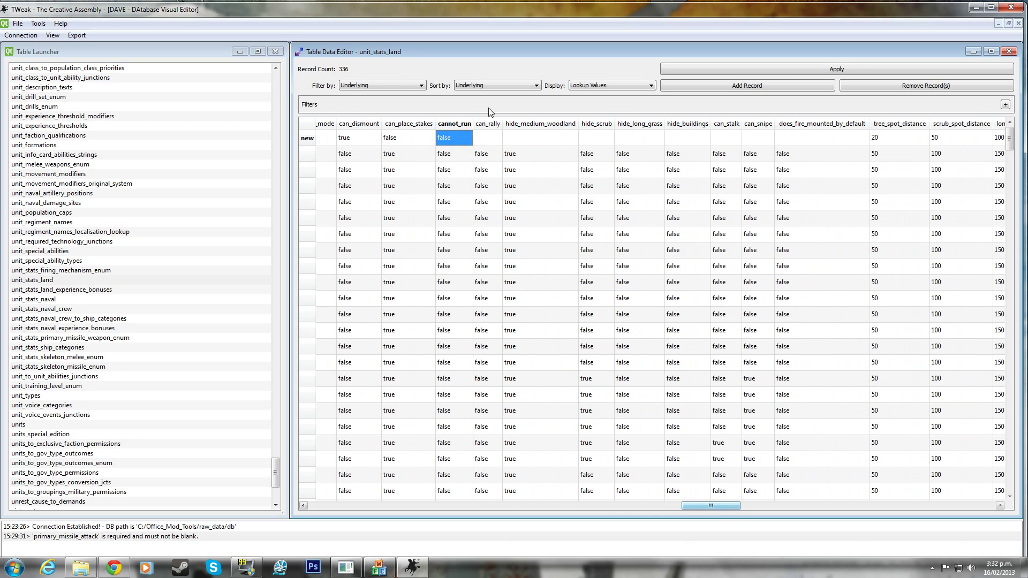
{"action": "left_click", "coordinate": [492, 139]}
{"action": "left_click", "coordinate": [555, 138]}
{"action": "left_click", "coordinate": [601, 137]}
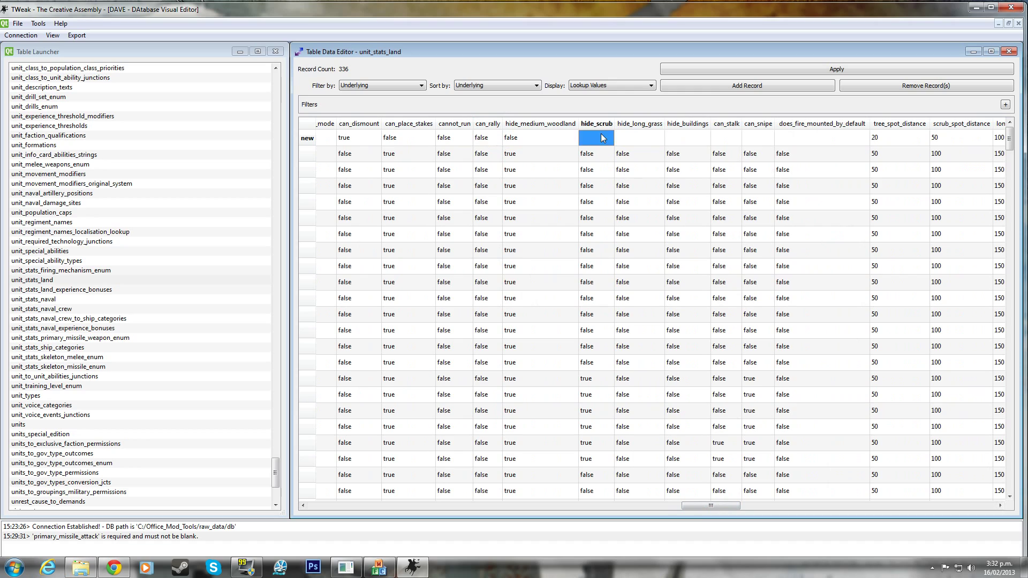
{"action": "left_click", "coordinate": [653, 140]}
{"action": "left_click", "coordinate": [683, 139]}
Set can_stalk, can_snipe and does_fire_mounted_by_default to false in the new record.
{"action": "left_click", "coordinate": [729, 140]}
{"action": "left_click", "coordinate": [780, 140]}
{"action": "left_click", "coordinate": [748, 140]}
{"action": "left_click", "coordinate": [814, 144]}
{"action": "left_click", "coordinate": [909, 138]}
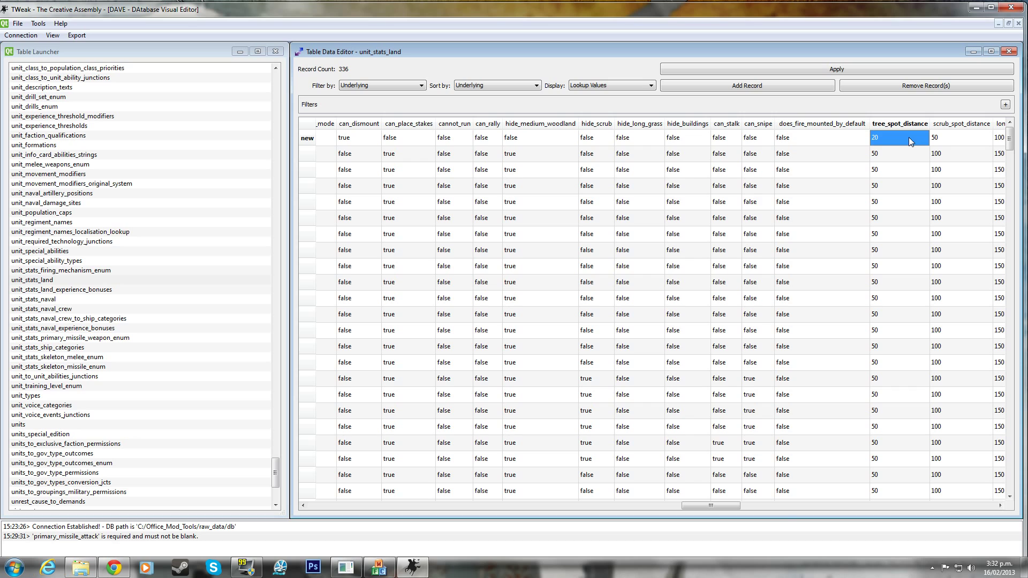
Set campmap_stealth, campmap_policing_bonus, disciplined, impetuous and scares_horses to false in the new record.
{"action": "left_click_drag", "start_coordinate": [730, 506], "coordinate": [785, 505]}
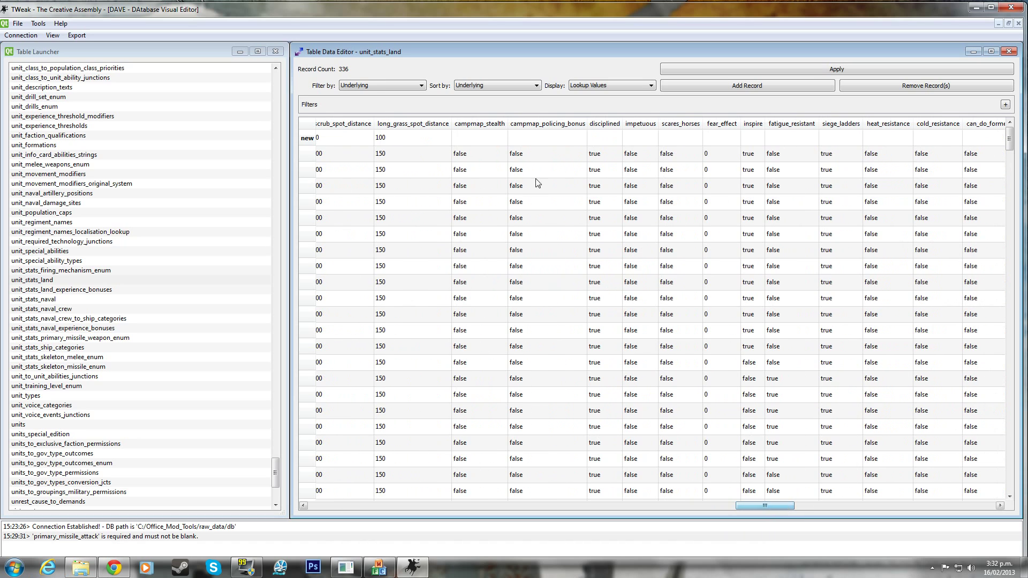
{"action": "left_click", "coordinate": [493, 141]}
{"action": "left_click", "coordinate": [568, 141]}
{"action": "left_click", "coordinate": [603, 137]}
{"action": "left_click", "coordinate": [653, 137]}
{"action": "left_click", "coordinate": [677, 137]}
Set the new record's fear_effect to 0, and inspire, fatigue_resistant and siege_ladders to false.
{"action": "left_click", "coordinate": [716, 138]}
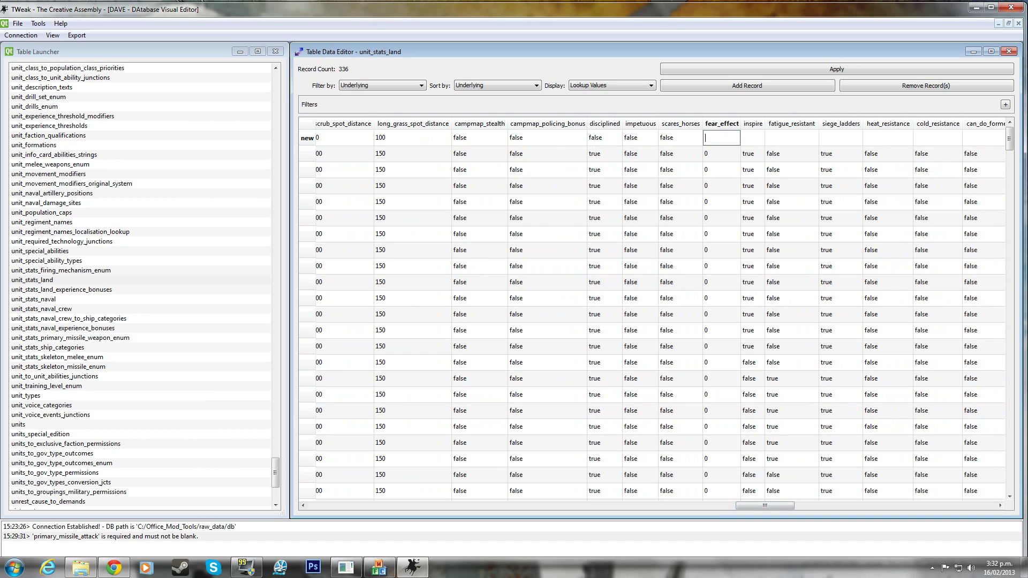
{"action": "left_click", "coordinate": [753, 138]}
{"action": "left_click", "coordinate": [800, 138]}
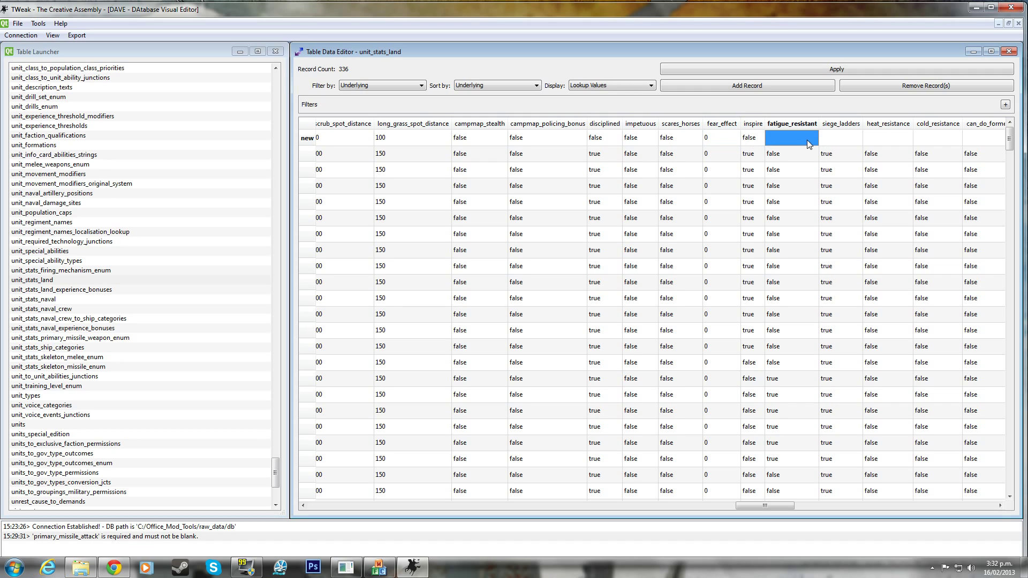
{"action": "left_click", "coordinate": [844, 138]}
Set heat_resistance, cold_resistance, can_do_formed_attack, pike_wall and pike_square to false in the new record.
{"action": "left_click", "coordinate": [908, 138]}
{"action": "left_click", "coordinate": [938, 138]}
{"action": "left_click", "coordinate": [991, 140]}
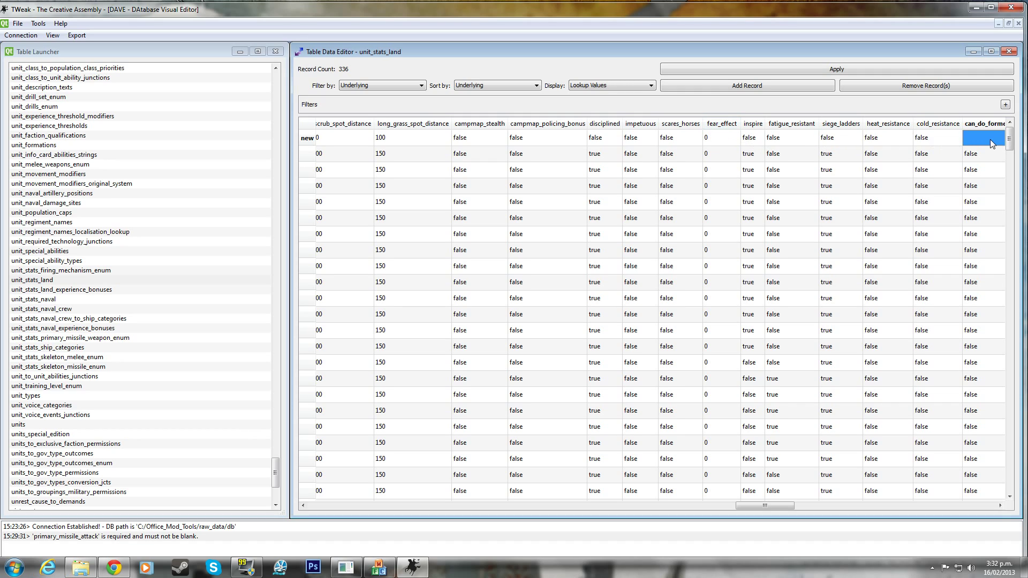
{"action": "left_click_drag", "start_coordinate": [756, 507], "coordinate": [806, 506]}
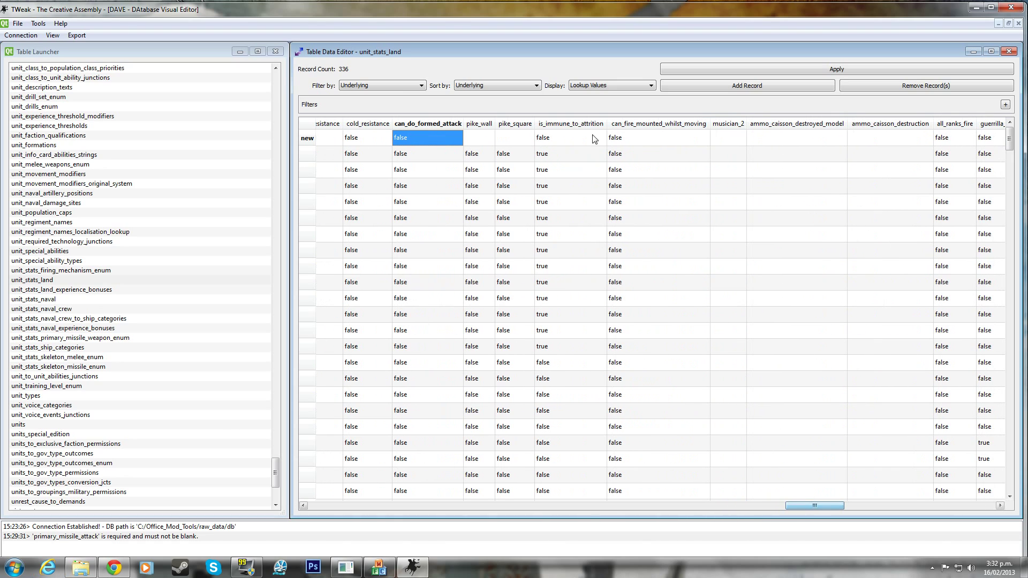
{"action": "left_click", "coordinate": [483, 139]}
{"action": "left_click", "coordinate": [523, 140]}
{"action": "left_click", "coordinate": [689, 141]}
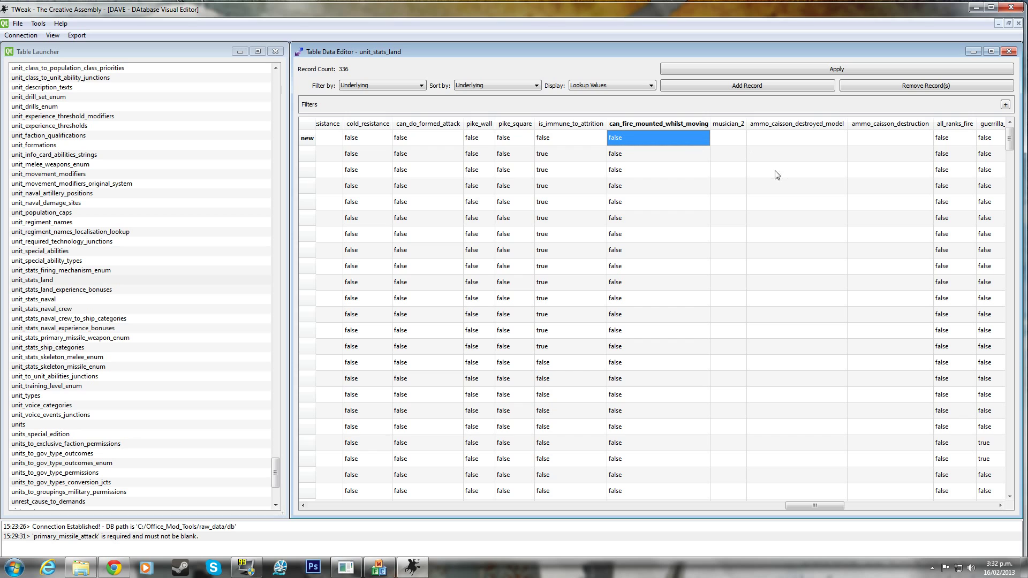
Fill the new record's audio fields from audio_selected through audio_being_flanked with the default Ashigaru_Archers_Special_Ability_Fire_Arrows entry.
{"action": "left_click_drag", "start_coordinate": [822, 508], "coordinate": [883, 511]}
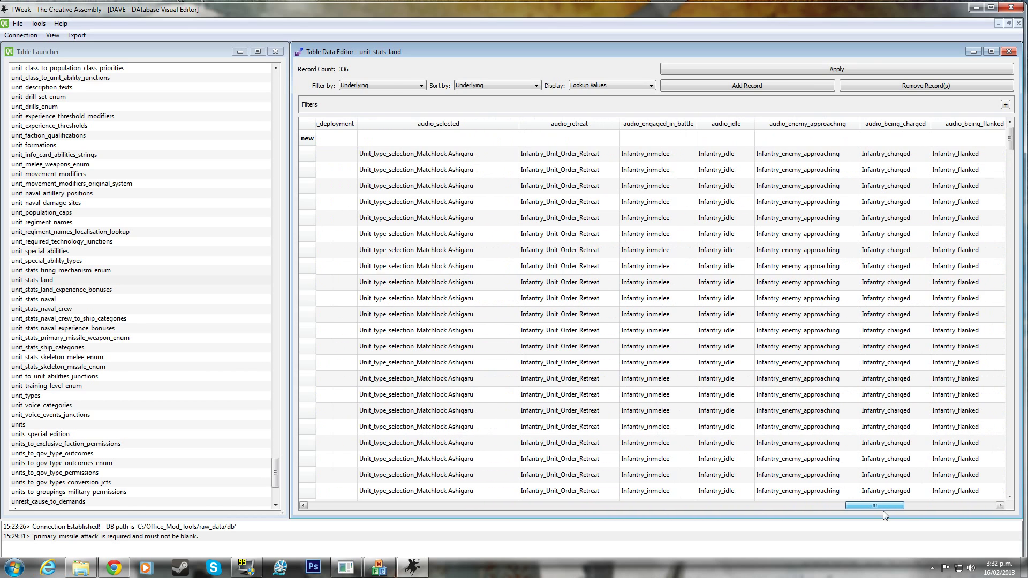
{"action": "left_click", "coordinate": [459, 138]}
{"action": "left_click", "coordinate": [598, 139]}
{"action": "left_click", "coordinate": [666, 141]}
{"action": "left_click", "coordinate": [737, 140]}
{"action": "left_click", "coordinate": [814, 139]}
{"action": "left_click", "coordinate": [891, 139]}
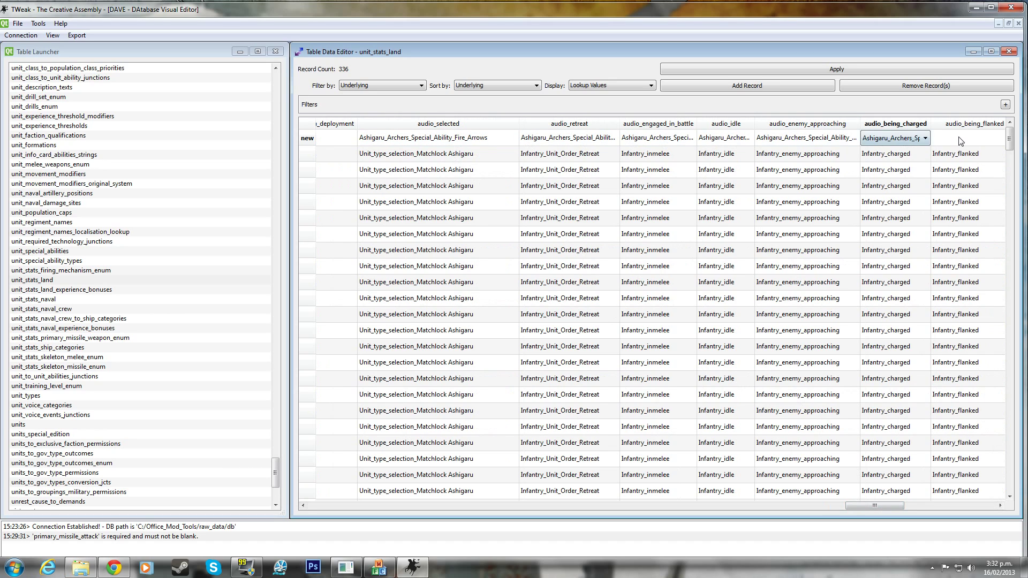
{"action": "left_click", "coordinate": [961, 140]}
Change the new record's audio_selected to Unit_type_selection_Taisho.
{"action": "left_click", "coordinate": [482, 140]}
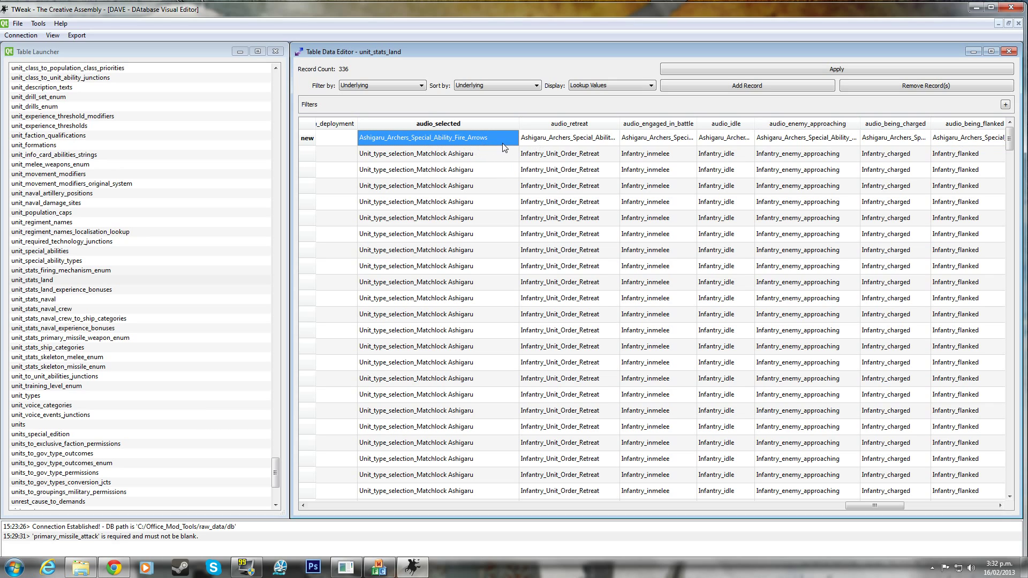
{"action": "left_click", "coordinate": [497, 140]}
{"action": "left_click", "coordinate": [502, 140]}
{"action": "left_click_drag", "start_coordinate": [514, 161], "coordinate": [517, 222]}
{"action": "scroll", "coordinate": [442, 177], "scroll_direction": "up", "scroll_amount": 5}
{"action": "scroll", "coordinate": [440, 176], "scroll_direction": "down", "scroll_amount": 5}
{"action": "scroll", "coordinate": [438, 177], "scroll_direction": "up", "scroll_amount": 10}
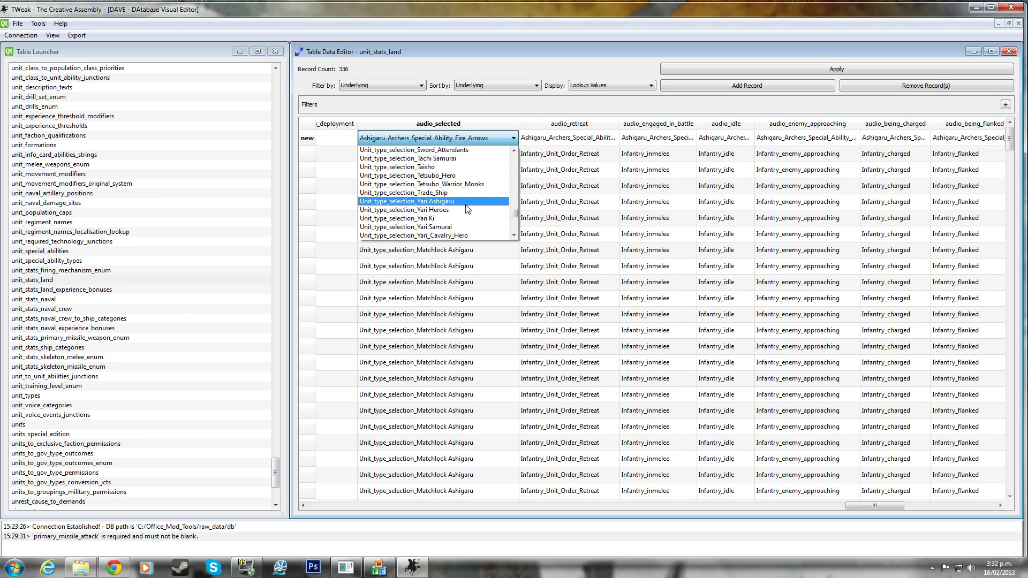
{"action": "left_click", "coordinate": [458, 167]}
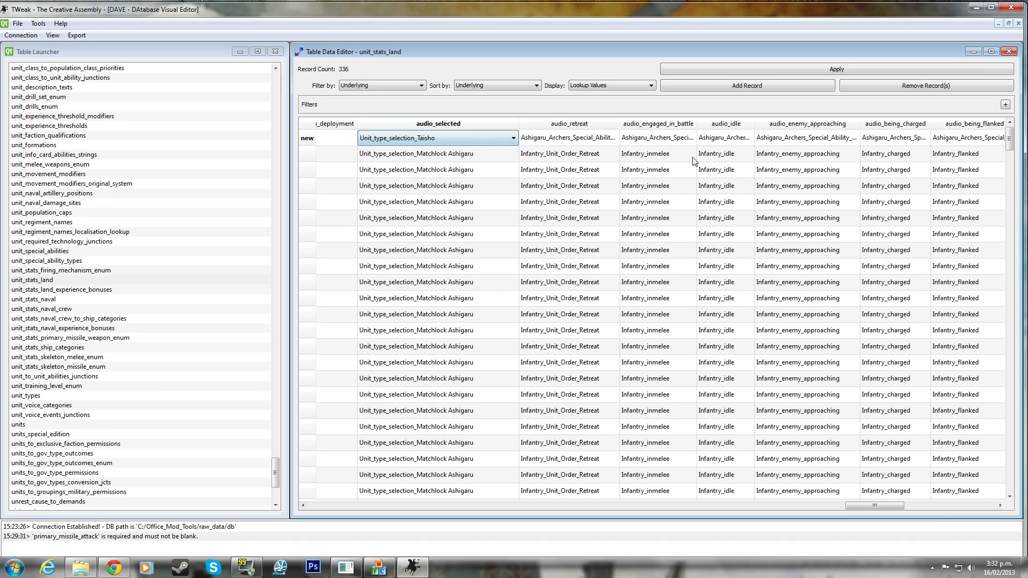
Fill the new record's audio_wavering field with the default Ashigaru_Archers entry.
{"action": "left_click_drag", "start_coordinate": [904, 505], "coordinate": [948, 503]}
{"action": "left_click", "coordinate": [584, 140]}
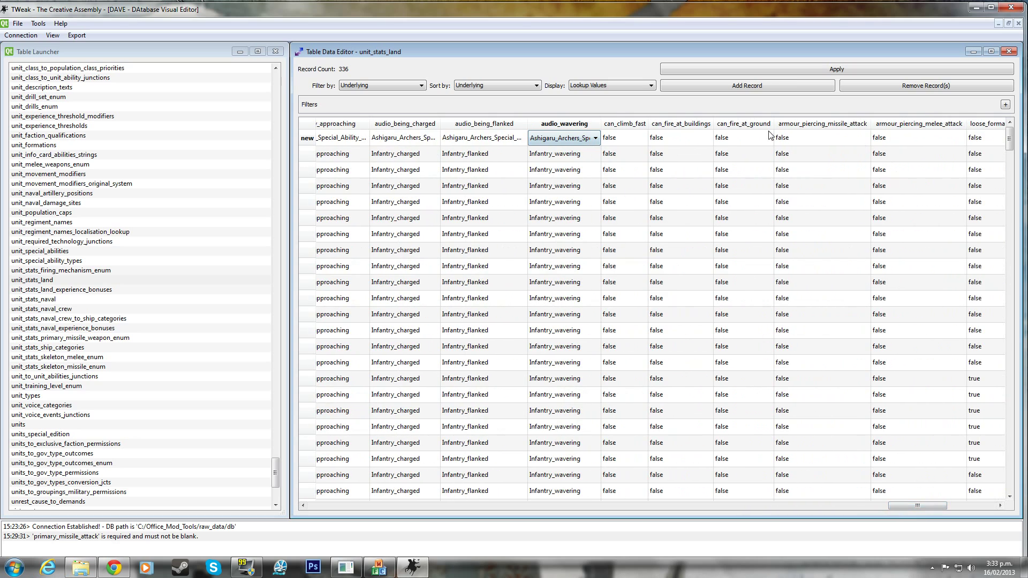
{"action": "left_click", "coordinate": [640, 138]}
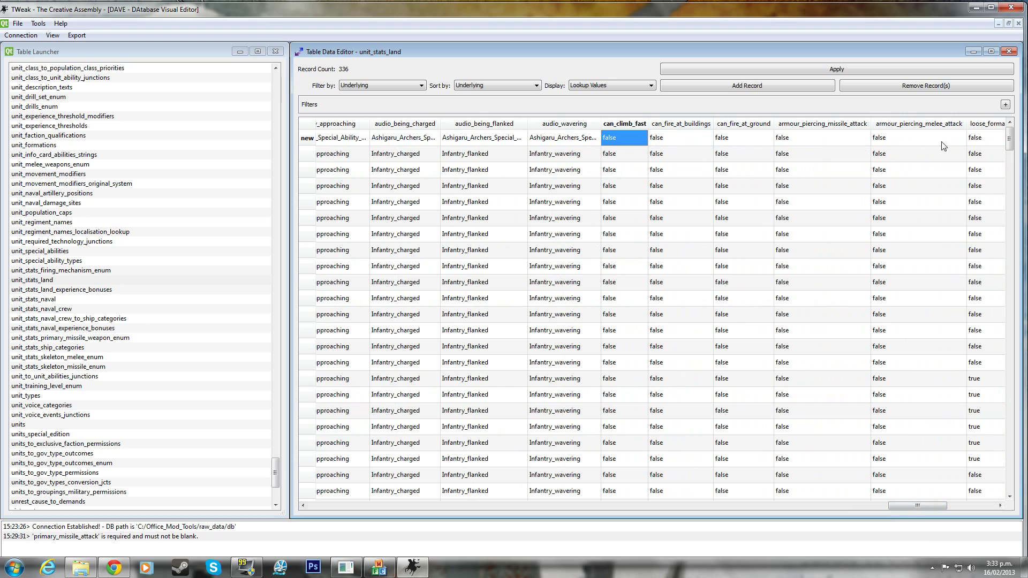
Set the new record's close_formation_spacing_variation to 2, loose_formation_spacing_variation to 3 and dismounted_close_formation_spacing_variation to 2.
{"action": "left_click_drag", "start_coordinate": [918, 506], "coordinate": [939, 511]}
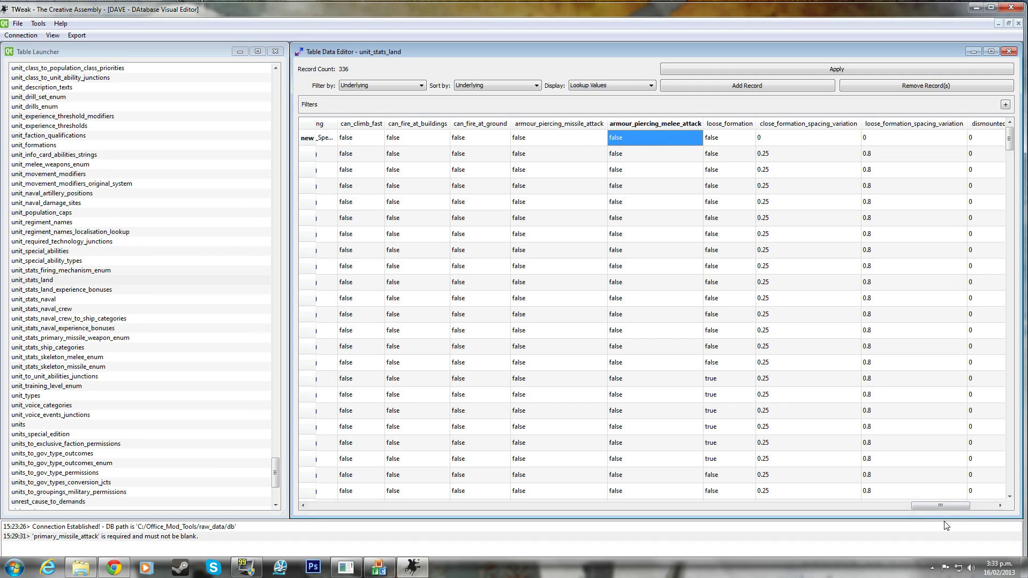
{"action": "left_click_drag", "start_coordinate": [949, 508], "coordinate": [973, 506]}
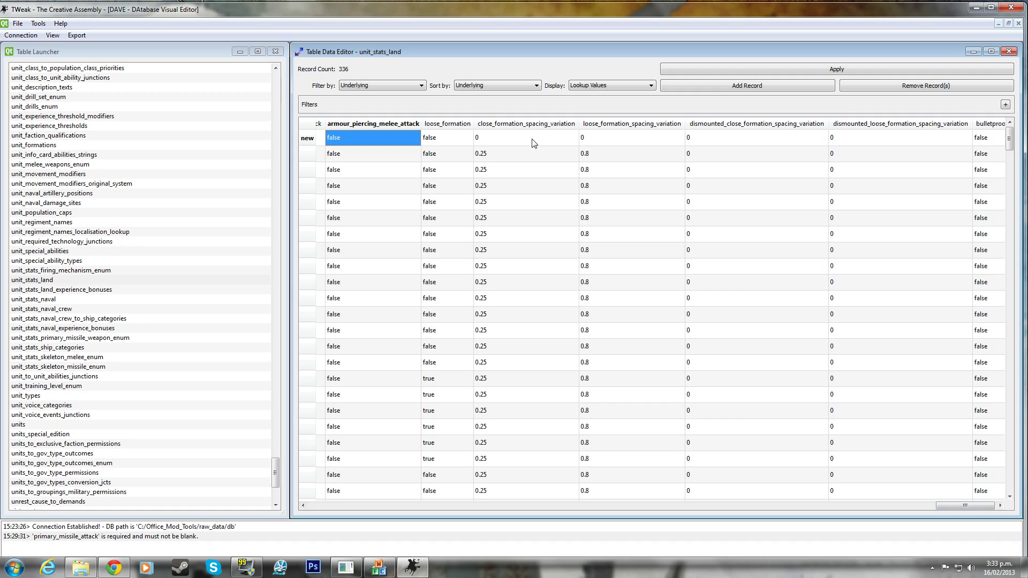
{"action": "left_click", "coordinate": [530, 137]}
{"action": "type", "text": "22"}
{"action": "key", "text": "ctrl+a"}
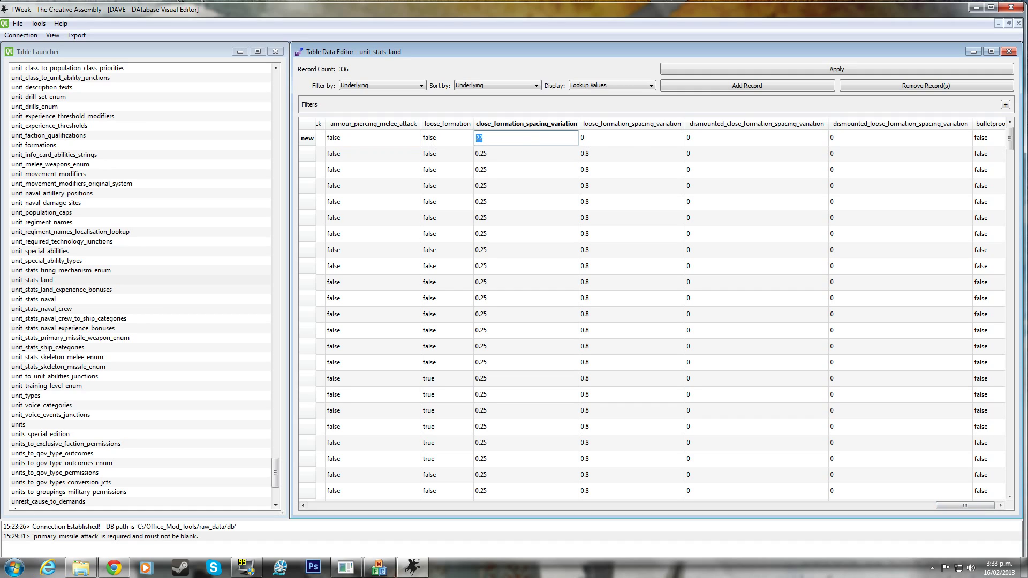
{"action": "type", "text": "2"}
{"action": "left_click", "coordinate": [672, 138]}
{"action": "key", "text": "ctrl+a"}
{"action": "type", "text": "3"}
{"action": "left_click", "coordinate": [746, 141]}
{"action": "type", "text": "2"}
{"action": "left_click", "coordinate": [873, 143]}
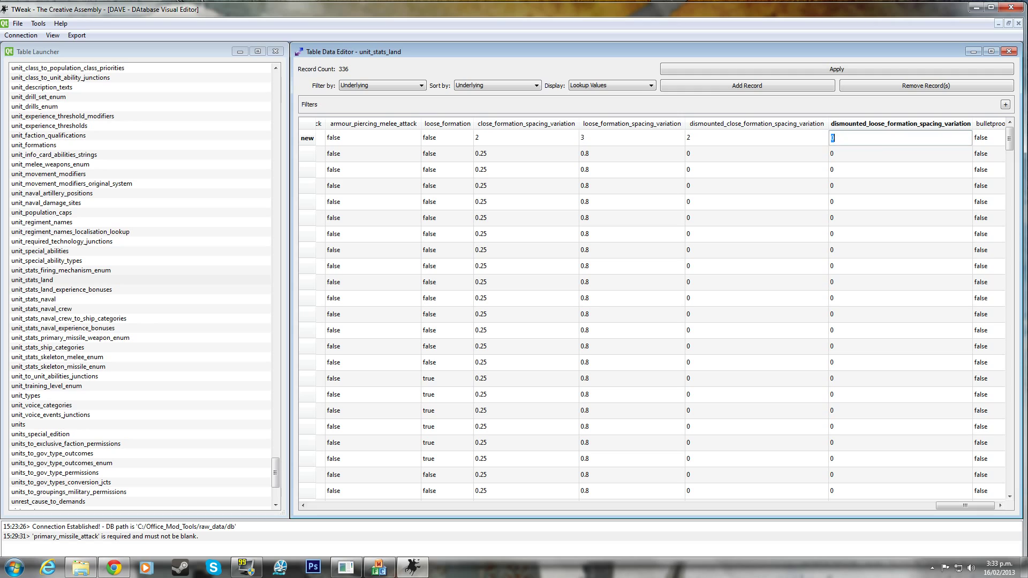
Set all four close and loose formation spacing variations of the new record, including the dismounted ones, to 0.
{"action": "left_click", "coordinate": [494, 141]}
{"action": "type", "text": "0"}
{"action": "left_click", "coordinate": [605, 137]}
{"action": "type", "text": "0"}
{"action": "left_click", "coordinate": [741, 137]}
{"action": "type", "text": "0"}
{"action": "left_click", "coordinate": [859, 140]}
{"action": "type", "text": "0"}
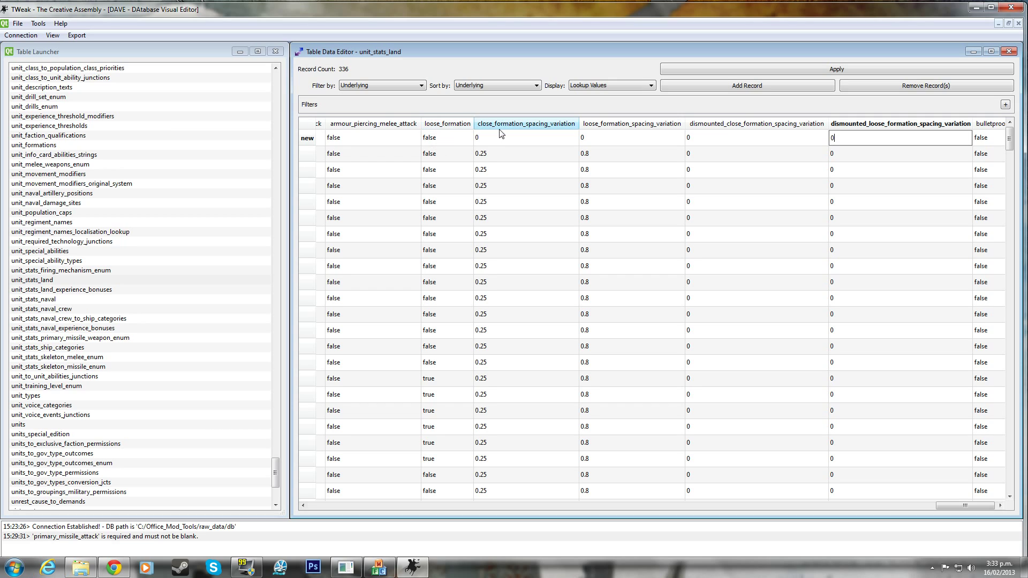
Compare the spacing variations of the existing units, and apply the new record to the unit_stats_land table.
{"action": "scroll", "coordinate": [511, 237], "scroll_direction": "down", "scroll_amount": 15}
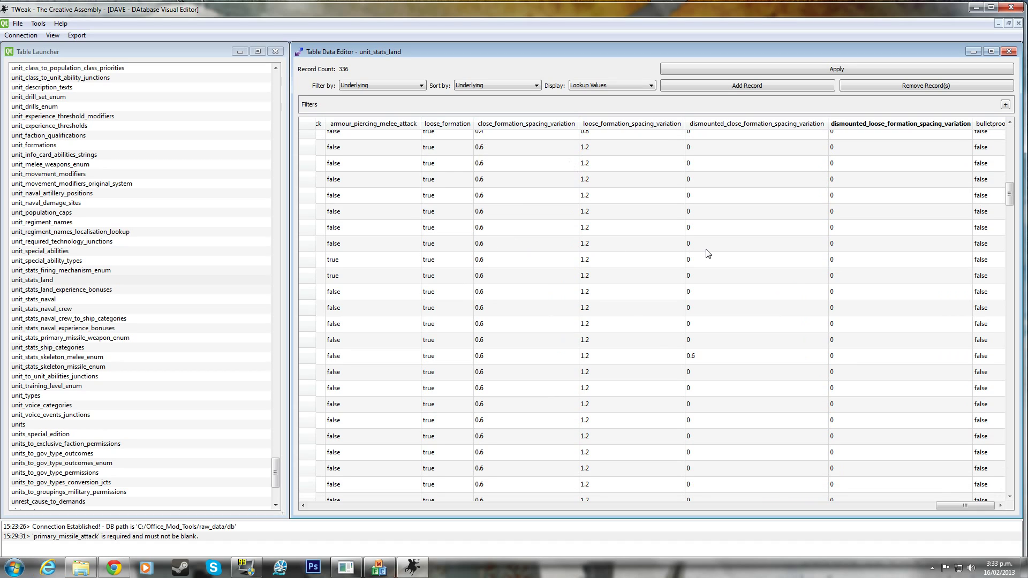
{"action": "left_click_drag", "start_coordinate": [1010, 194], "coordinate": [1010, 135]}
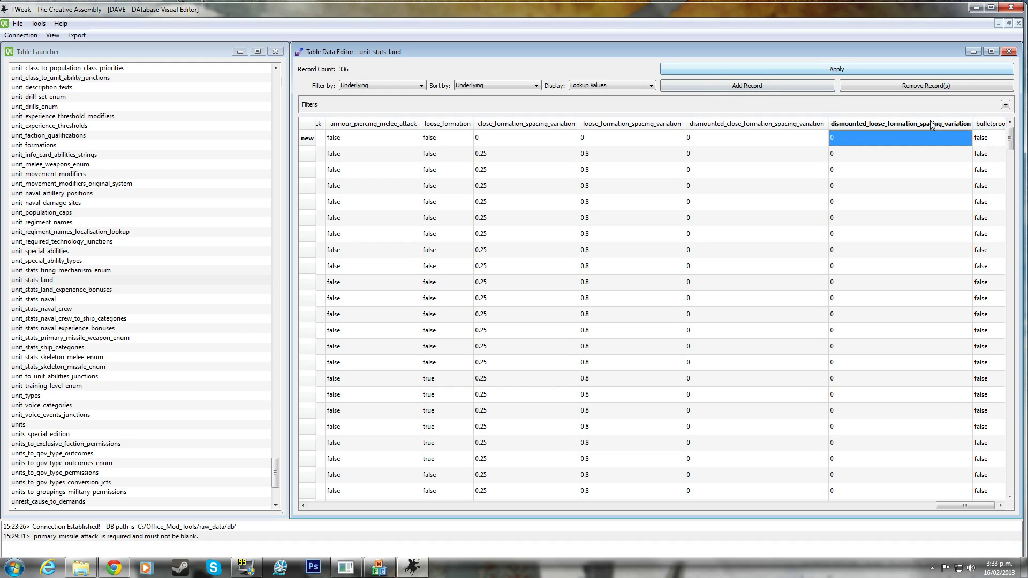
{"action": "left_click", "coordinate": [778, 66]}
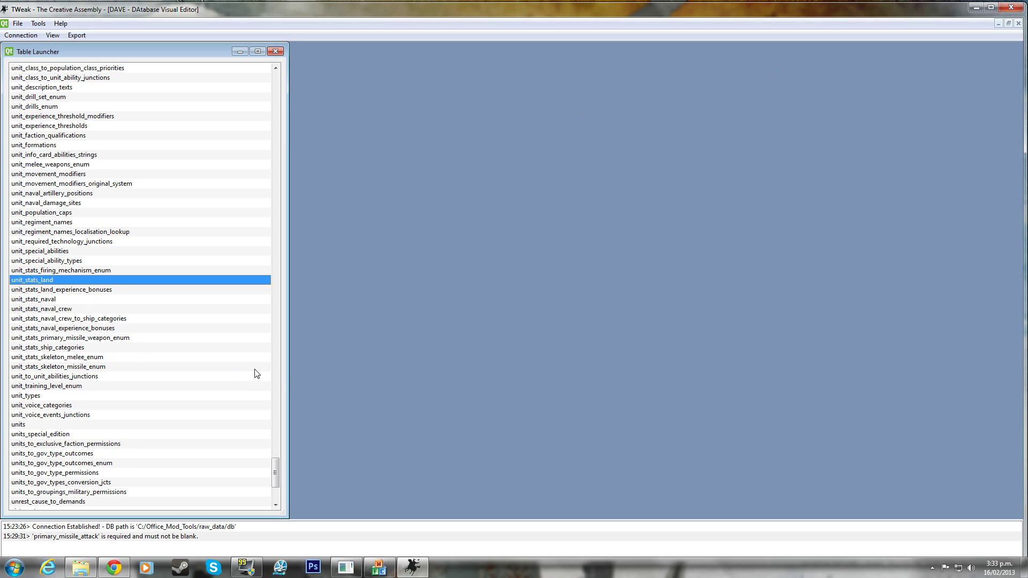
Open the building_units_allowed table in an enlarged editor and add a new record to it.
{"action": "left_click_drag", "start_coordinate": [282, 461], "coordinate": [291, 146]}
{"action": "scroll", "coordinate": [38, 150], "scroll_direction": "down", "scroll_amount": 8}
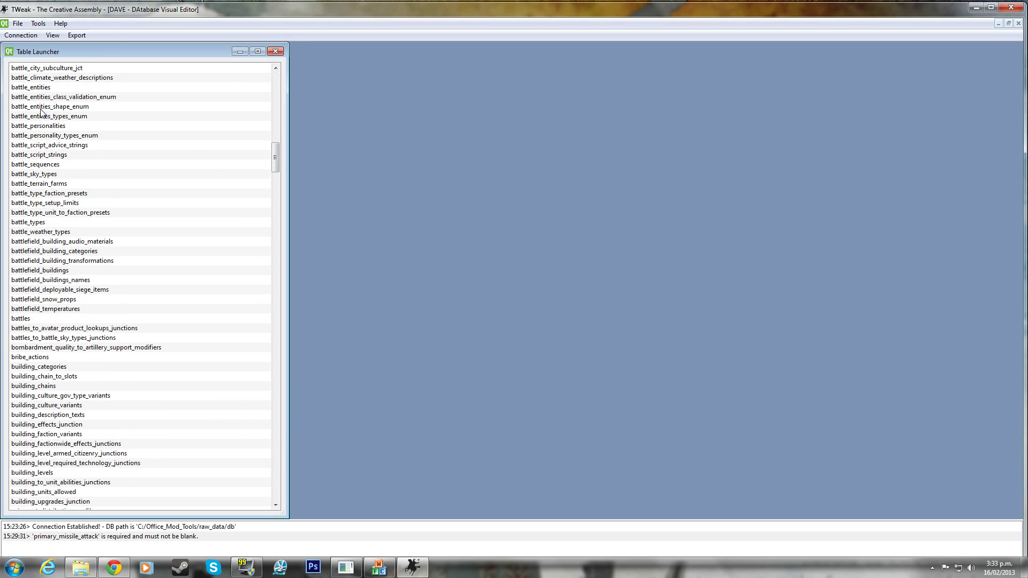
{"action": "scroll", "coordinate": [62, 171], "scroll_direction": "down", "scroll_amount": 8}
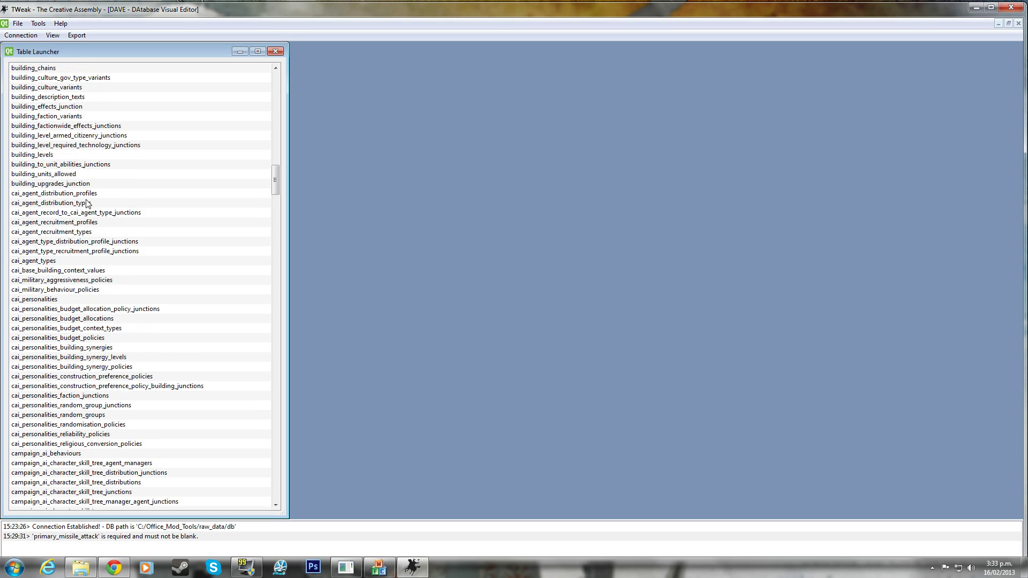
{"action": "double_click", "coordinate": [74, 174]}
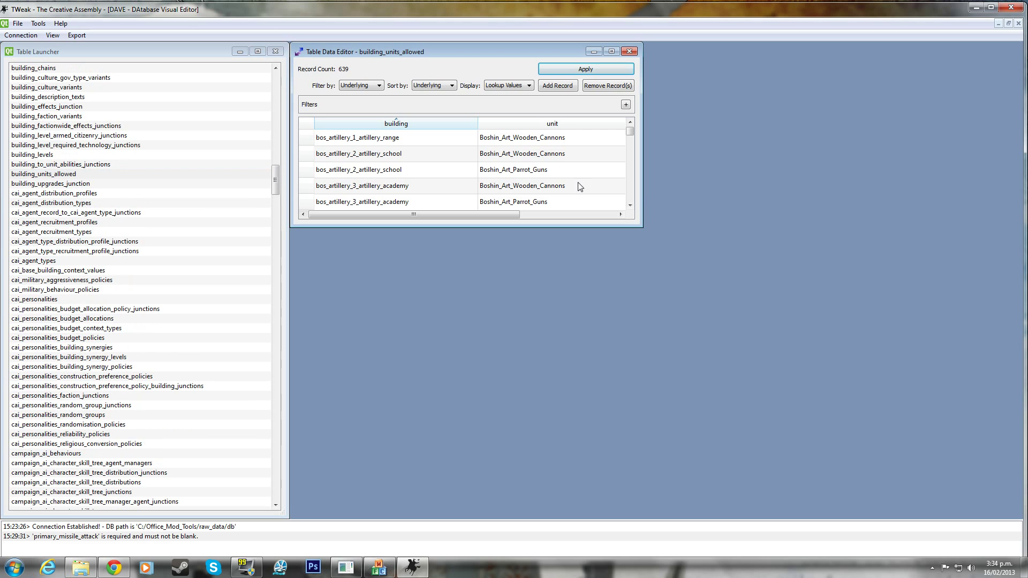
{"action": "left_click_drag", "start_coordinate": [647, 231], "coordinate": [1021, 518]}
{"action": "left_click", "coordinate": [758, 87]}
Set the new building_units_allowed record's building to SHO_Yari_1_Drill_Yard.
{"action": "double_click", "coordinate": [414, 141]}
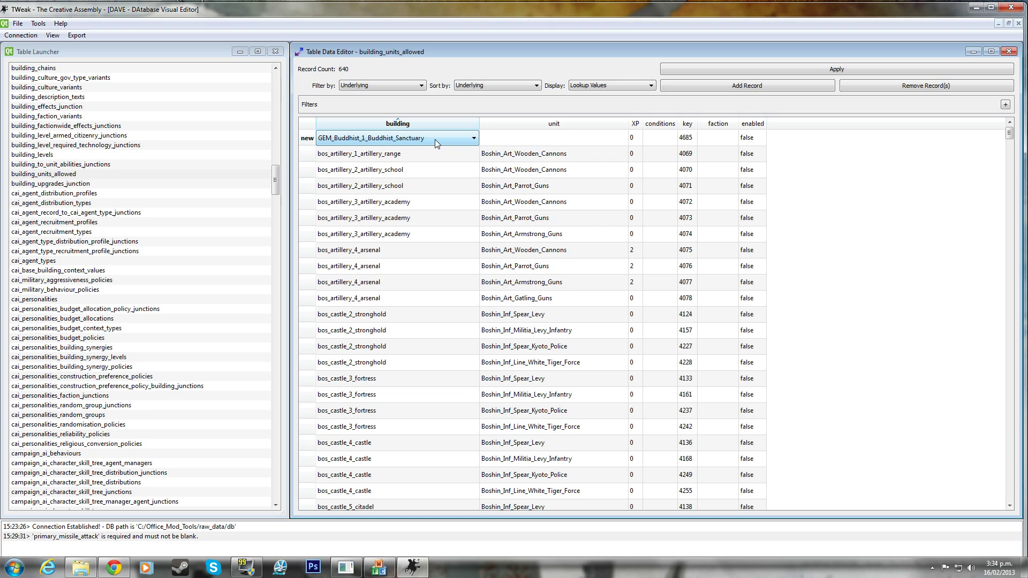
{"action": "left_click", "coordinate": [435, 137]}
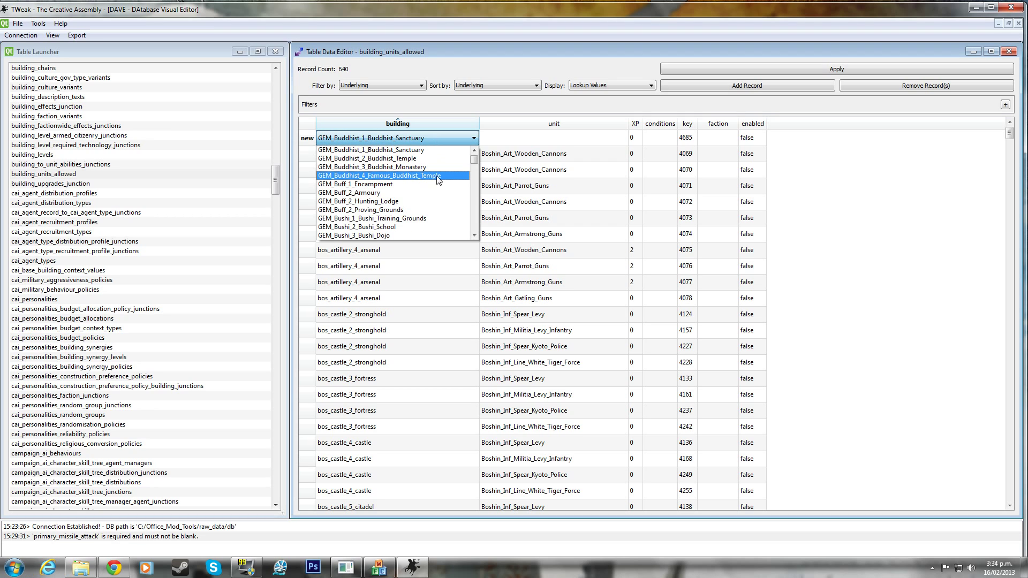
{"action": "left_click_drag", "start_coordinate": [475, 157], "coordinate": [475, 212]}
{"action": "scroll", "coordinate": [418, 198], "scroll_direction": "up", "scroll_amount": 8}
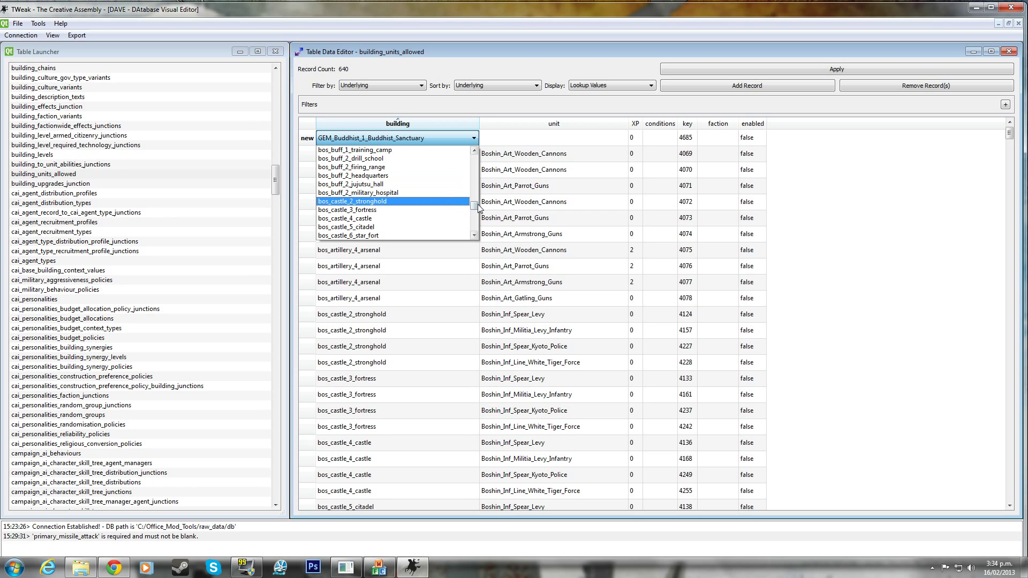
{"action": "mouse_move", "coordinate": [477, 205]}
{"action": "left_mouse_down"}
{"action": "mouse_move", "coordinate": [475, 180]}
{"action": "mouse_move", "coordinate": [475, 191]}
{"action": "left_mouse_up"}
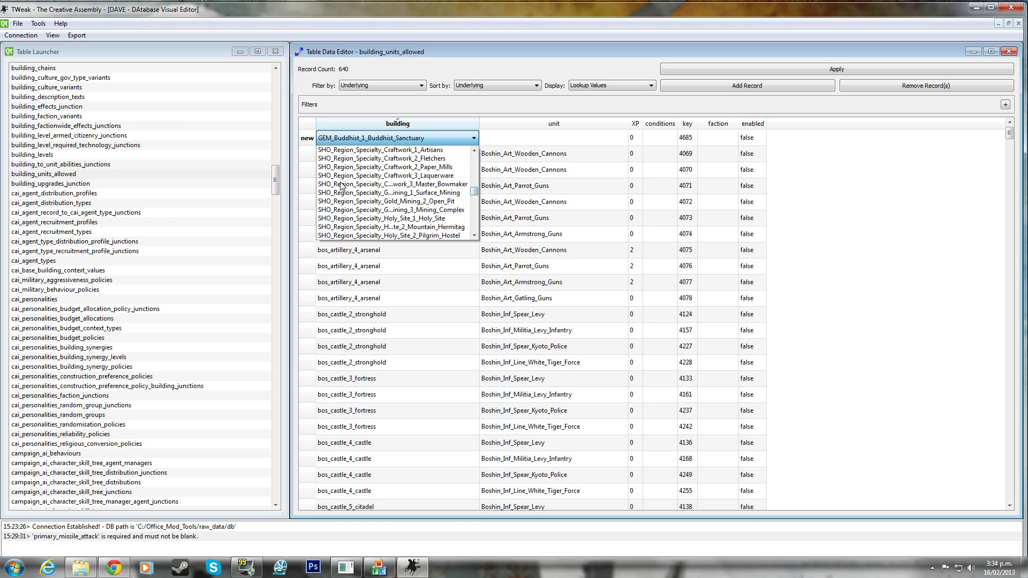
{"action": "scroll", "coordinate": [375, 198], "scroll_direction": "up", "scroll_amount": 10}
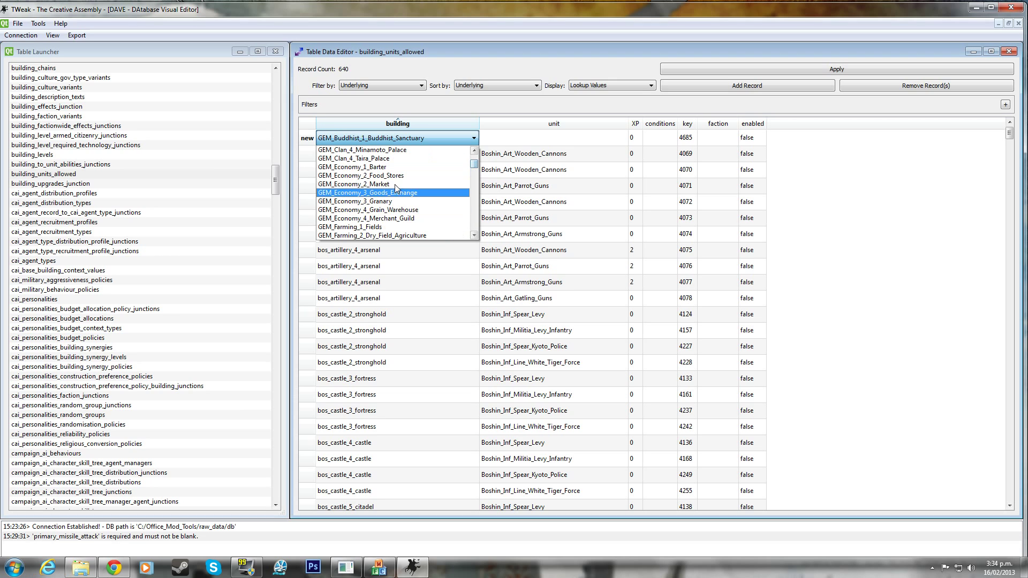
{"action": "left_click_drag", "start_coordinate": [474, 170], "coordinate": [358, 192]}
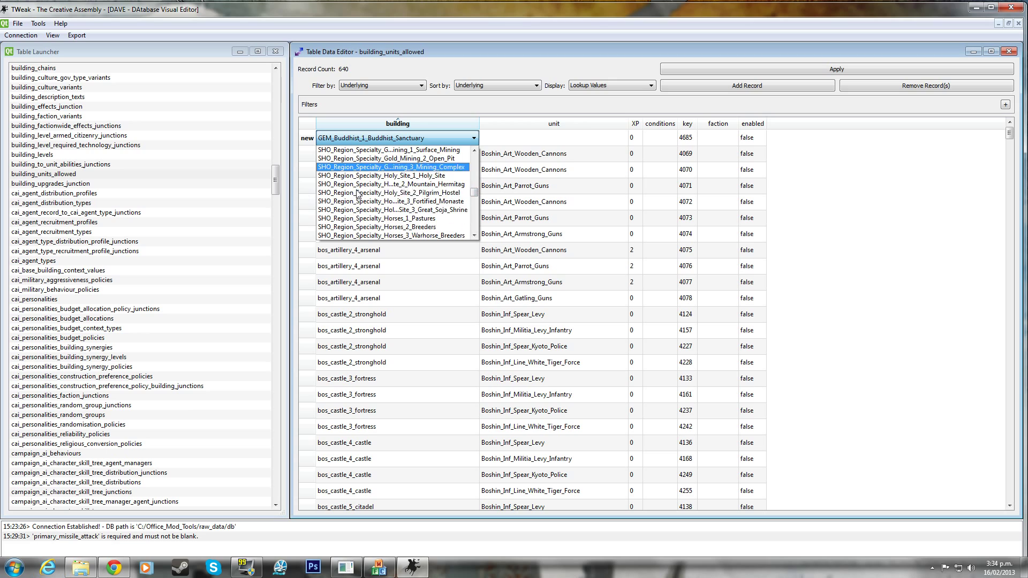
{"action": "scroll", "coordinate": [375, 196], "scroll_direction": "down", "scroll_amount": 8}
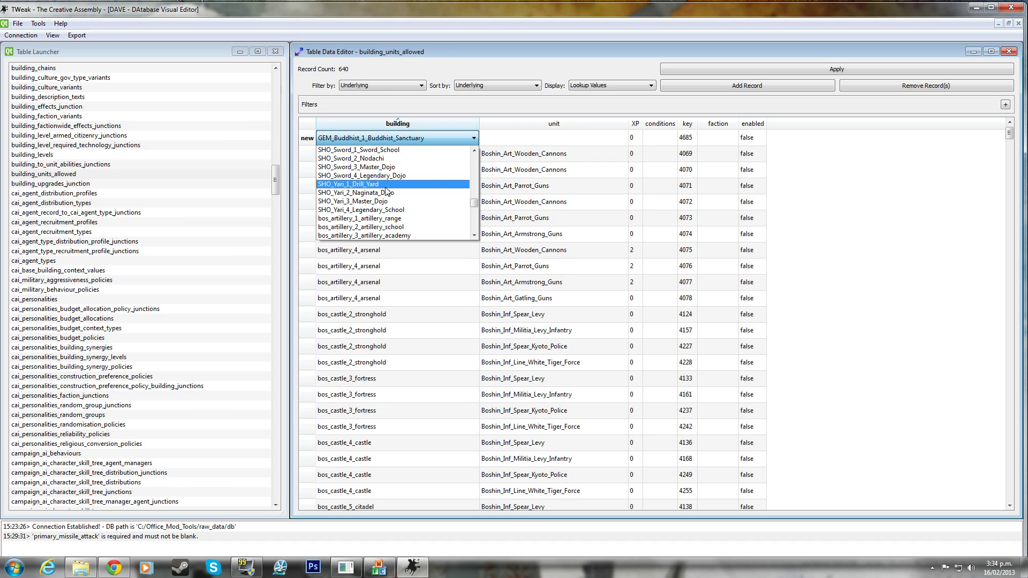
{"action": "left_click", "coordinate": [386, 184]}
Review the available buildings for the new building_units_allowed record and reselect SHO_Yari_1_Drill_Yard.
{"action": "double_click", "coordinate": [539, 140]}
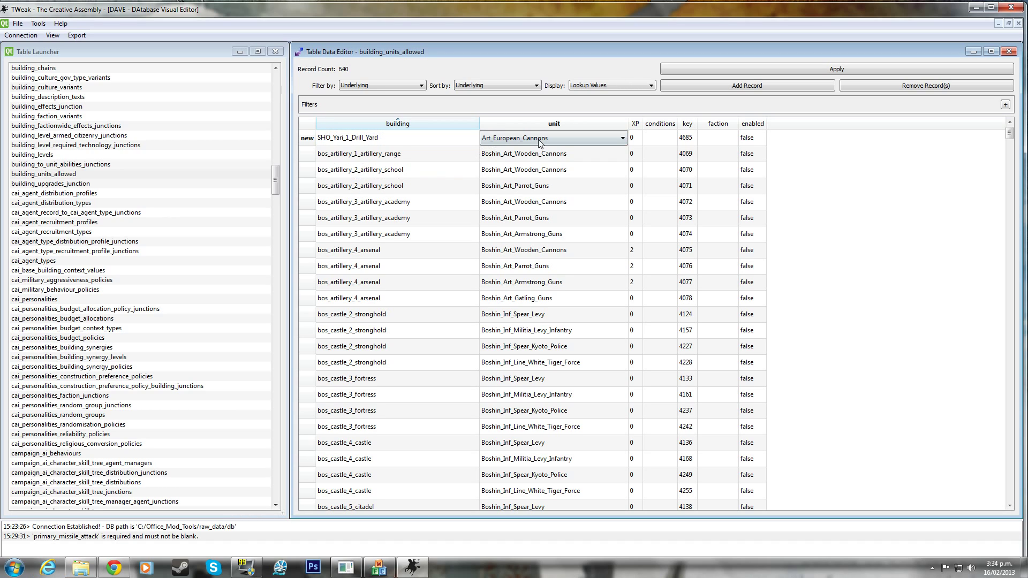
{"action": "double_click", "coordinate": [368, 141]}
{"action": "left_click", "coordinate": [419, 141]}
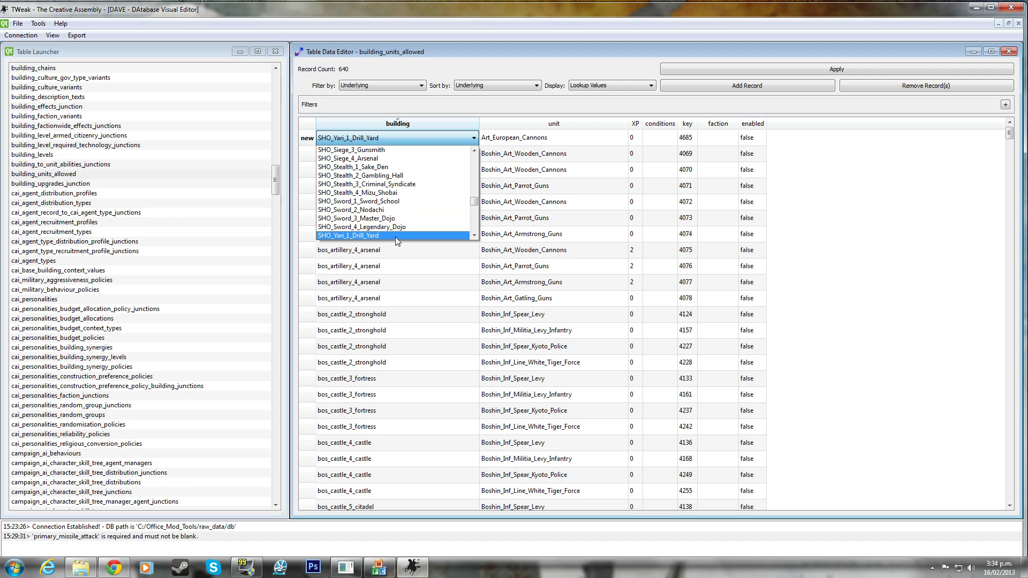
{"action": "scroll", "coordinate": [395, 236], "scroll_direction": "down", "scroll_amount": 1}
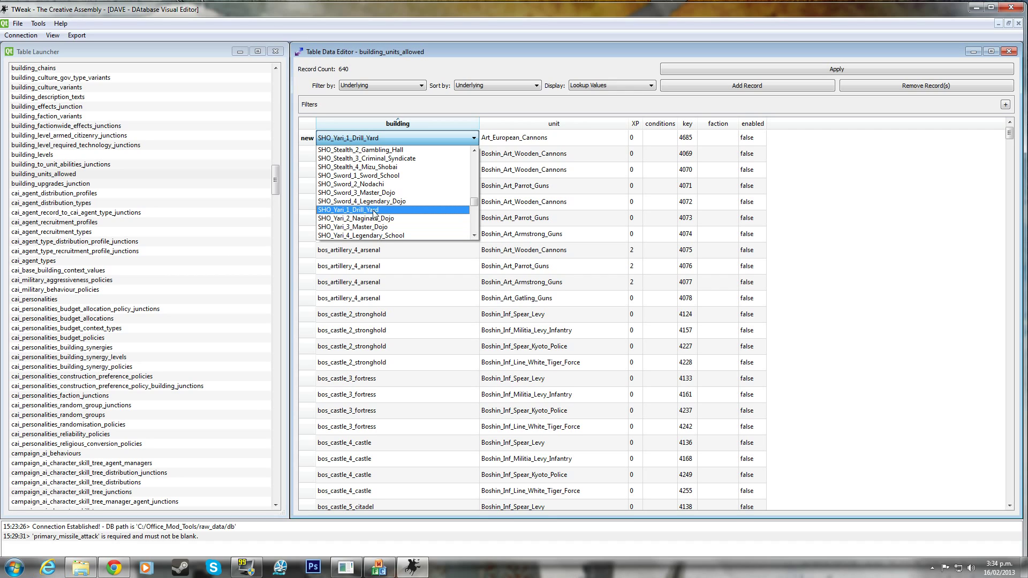
{"action": "scroll", "coordinate": [371, 219], "scroll_direction": "down", "scroll_amount": 1}
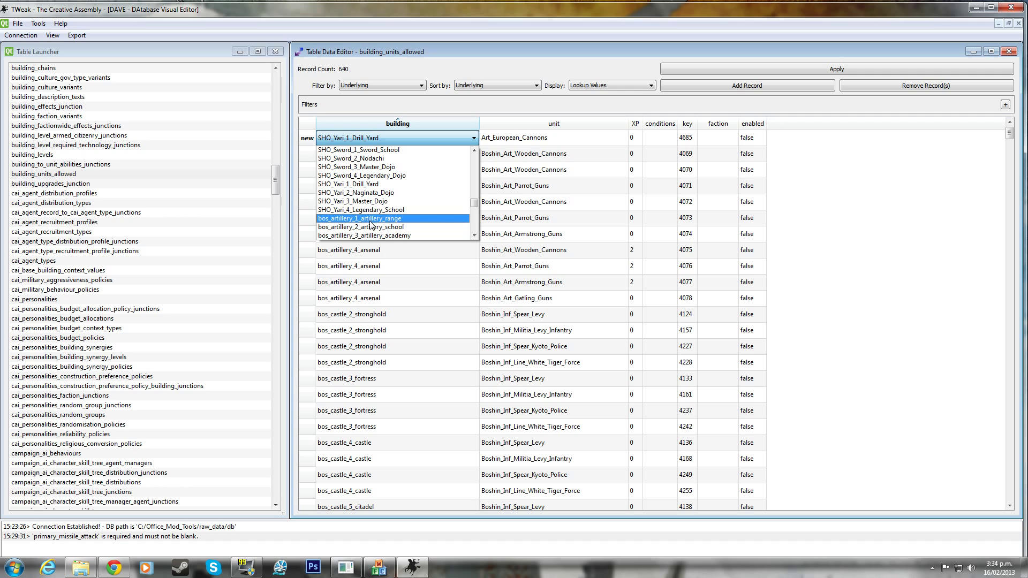
{"action": "left_click", "coordinate": [404, 184]}
Set the new building_units_allowed record's unit to Inf_Heavy_Warrior_Samurai.
{"action": "double_click", "coordinate": [578, 138]}
{"action": "left_click", "coordinate": [578, 137]}
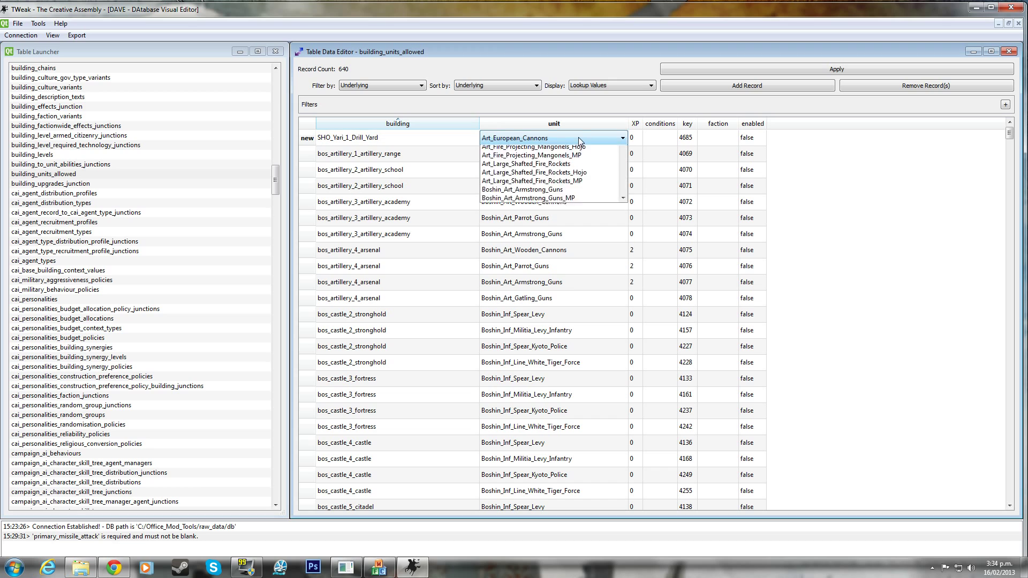
{"action": "left_click_drag", "start_coordinate": [623, 155], "coordinate": [624, 231]}
{"action": "scroll", "coordinate": [574, 190], "scroll_direction": "up", "scroll_amount": 9}
{"action": "scroll", "coordinate": [522, 184], "scroll_direction": "up", "scroll_amount": 10}
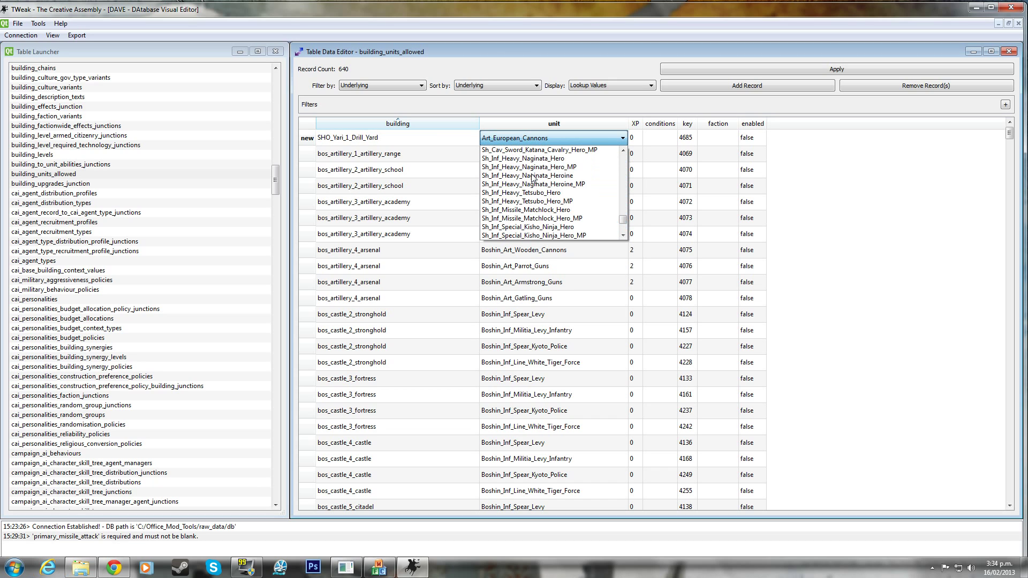
{"action": "scroll", "coordinate": [532, 178], "scroll_direction": "up", "scroll_amount": 10}
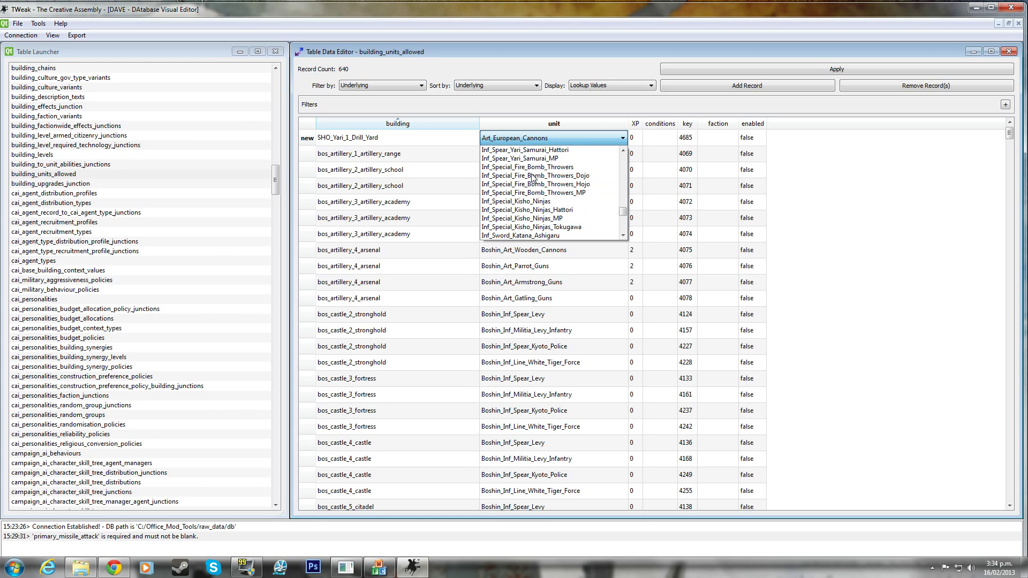
{"action": "scroll", "coordinate": [532, 178], "scroll_direction": "down", "scroll_amount": 10}
{"action": "scroll", "coordinate": [532, 177], "scroll_direction": "up", "scroll_amount": 10}
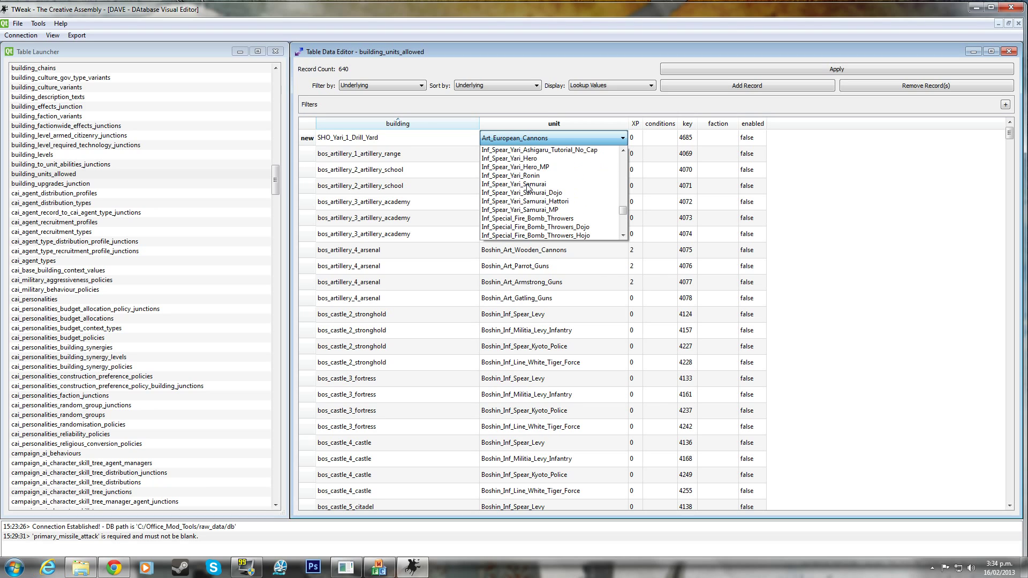
{"action": "scroll", "coordinate": [525, 184], "scroll_direction": "down", "scroll_amount": 5}
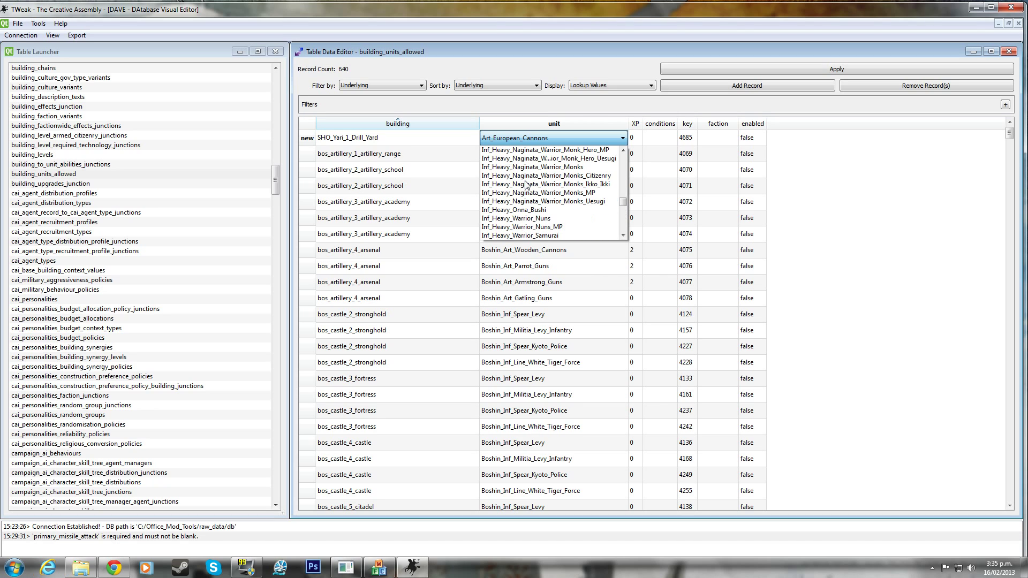
{"action": "left_click", "coordinate": [524, 184]}
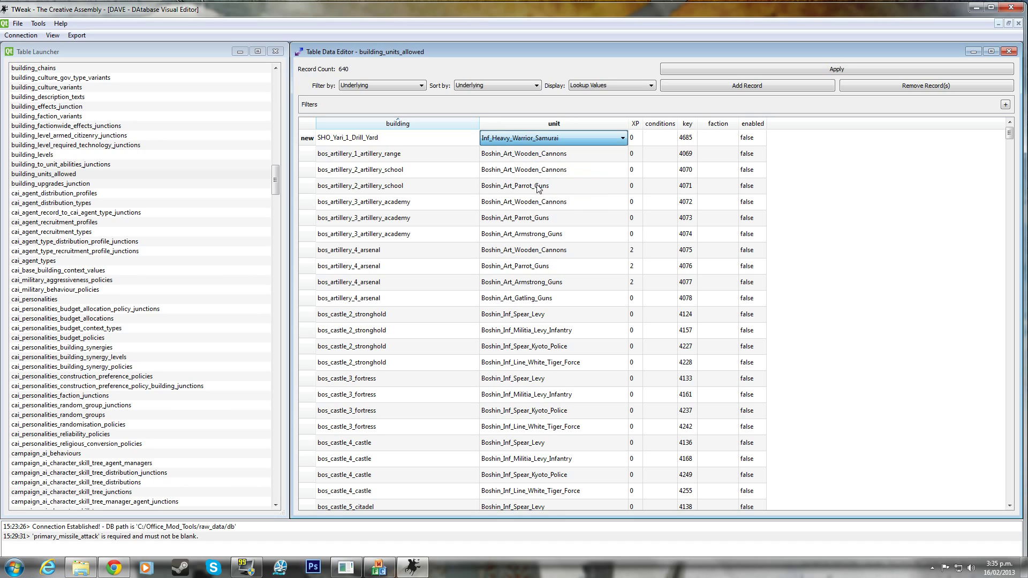
Set the XP of the new Inf_Heavy_Warrior_Samurai record to 2.
{"action": "left_click", "coordinate": [635, 139]}
{"action": "key", "text": "F2"}
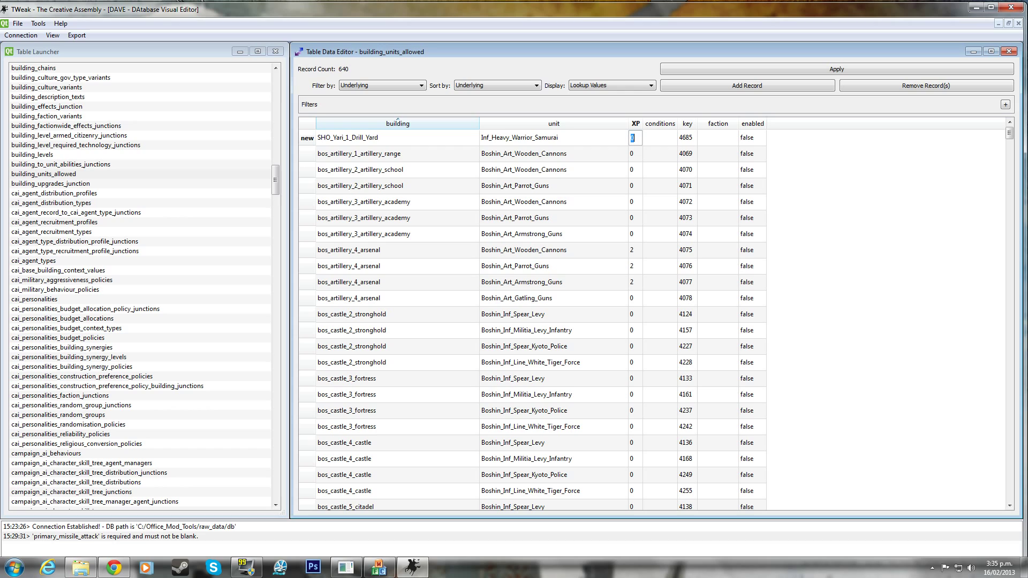
{"action": "type", "text": "2"}
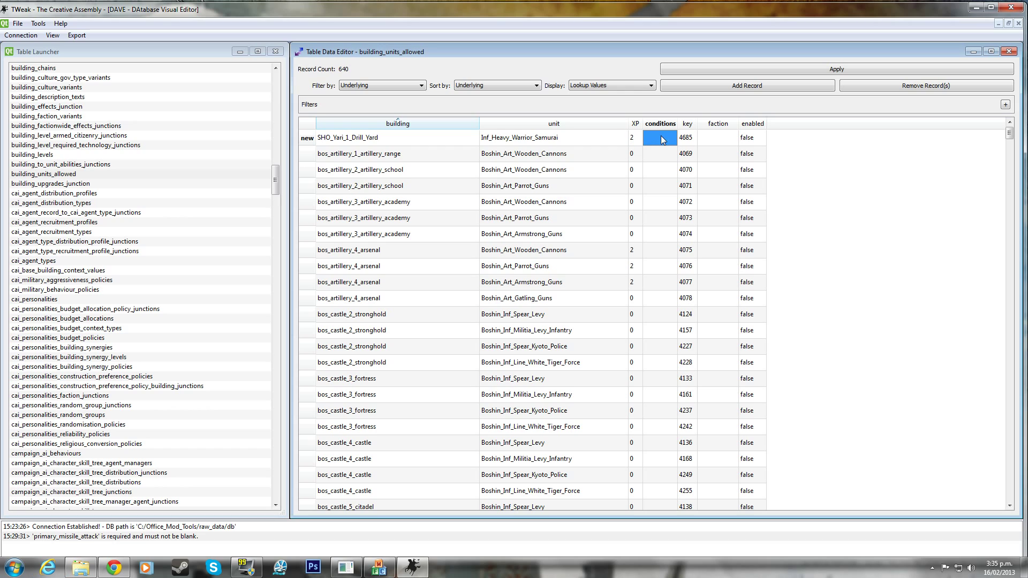
Look through the faction options for the new record, leaving its faction blank.
{"action": "double_click", "coordinate": [714, 138]}
{"action": "left_click", "coordinate": [723, 143]}
{"action": "left_click_drag", "start_coordinate": [734, 157], "coordinate": [737, 234]}
{"action": "left_click", "coordinate": [726, 235]}
Examine the faction entry of the existing Gen_Sanada_Yukimura record, and apply the new record to the building_units_allowed table.
{"action": "left_click_drag", "start_coordinate": [1009, 133], "coordinate": [1009, 358]}
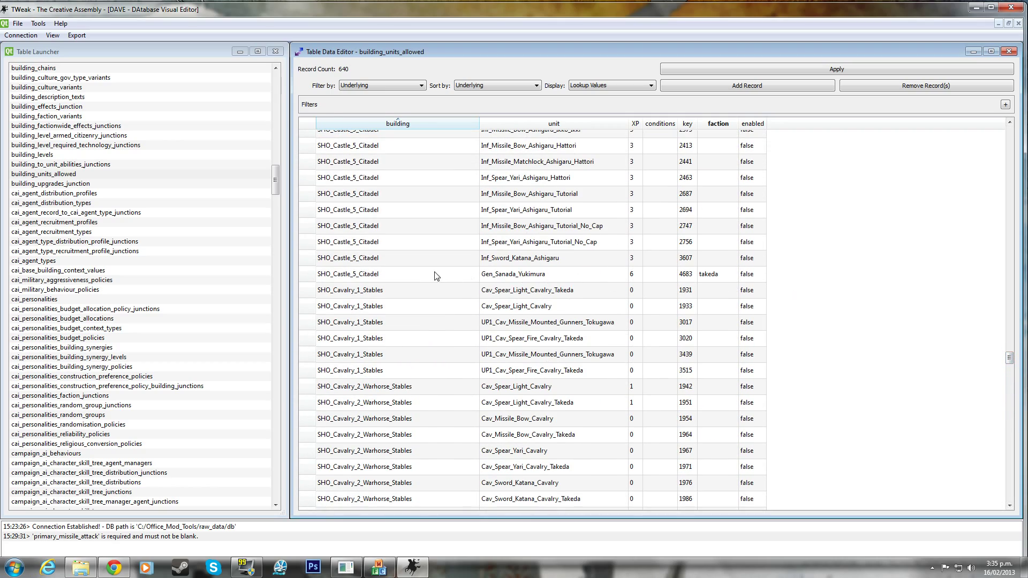
{"action": "left_click_drag", "start_coordinate": [1009, 358], "coordinate": [1011, 357]}
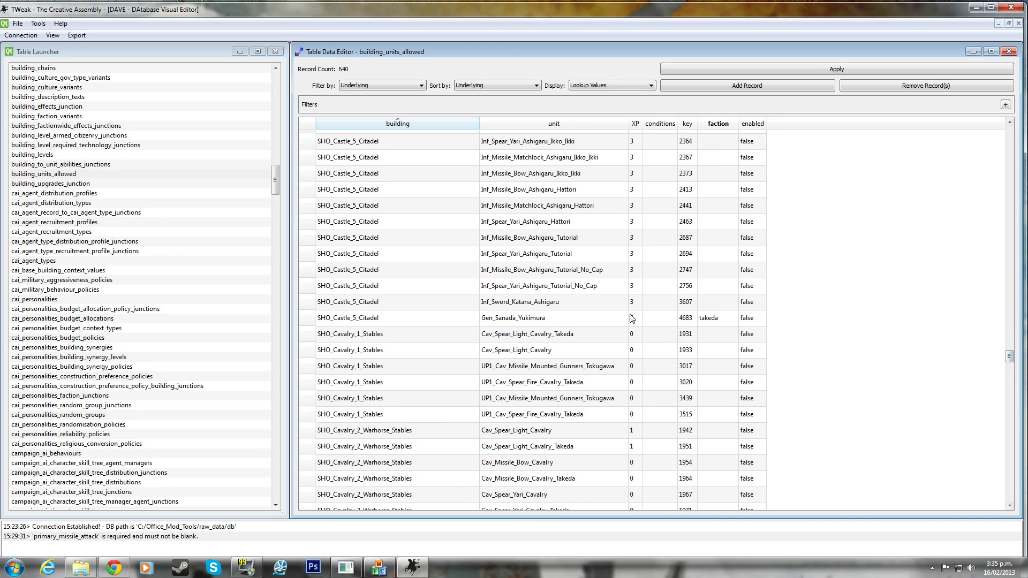
{"action": "left_click", "coordinate": [605, 318]}
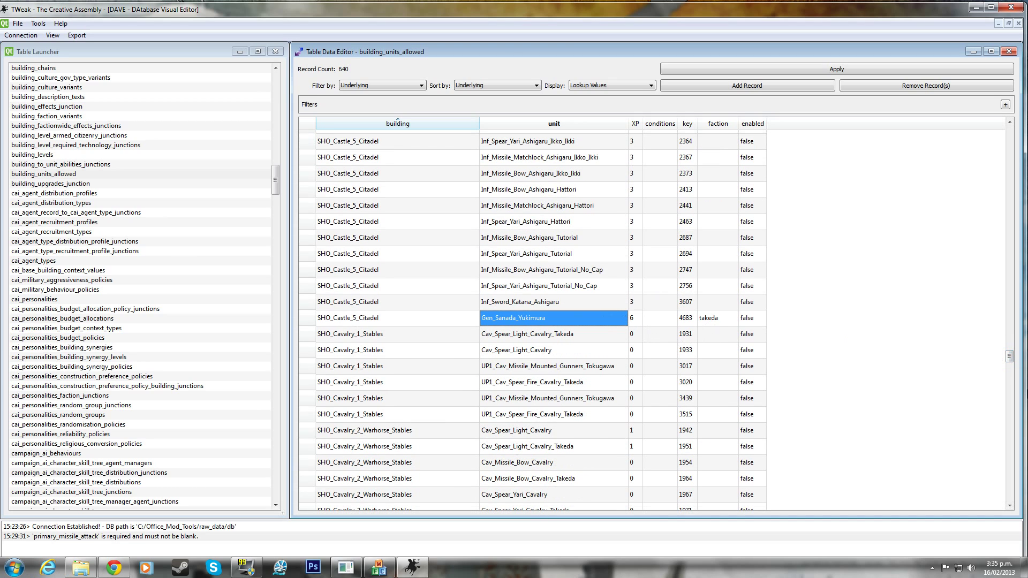
{"action": "left_click_drag", "start_coordinate": [1010, 356], "coordinate": [1010, 132]}
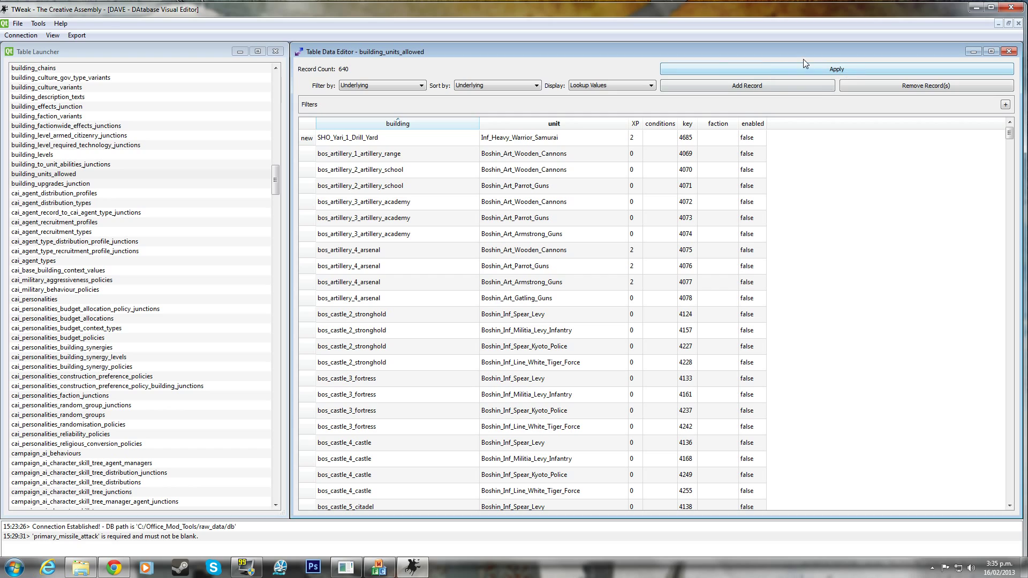
{"action": "left_click", "coordinate": [787, 66]}
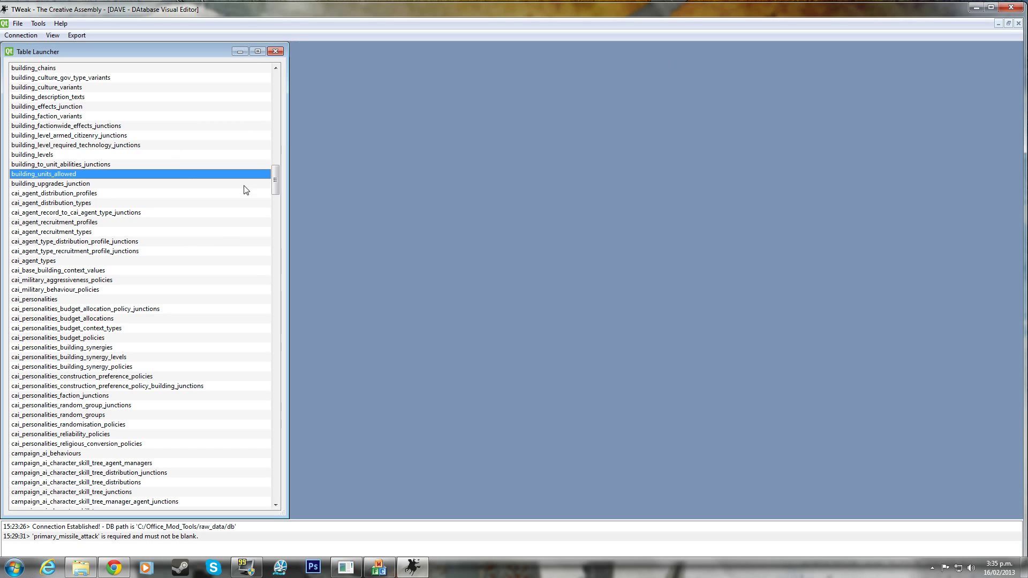
Open the cdir_unit_qualities table in an enlarged editor and add a new record to it.
{"action": "left_click_drag", "start_coordinate": [275, 181], "coordinate": [276, 259]}
{"action": "left_click", "coordinate": [75, 186]}
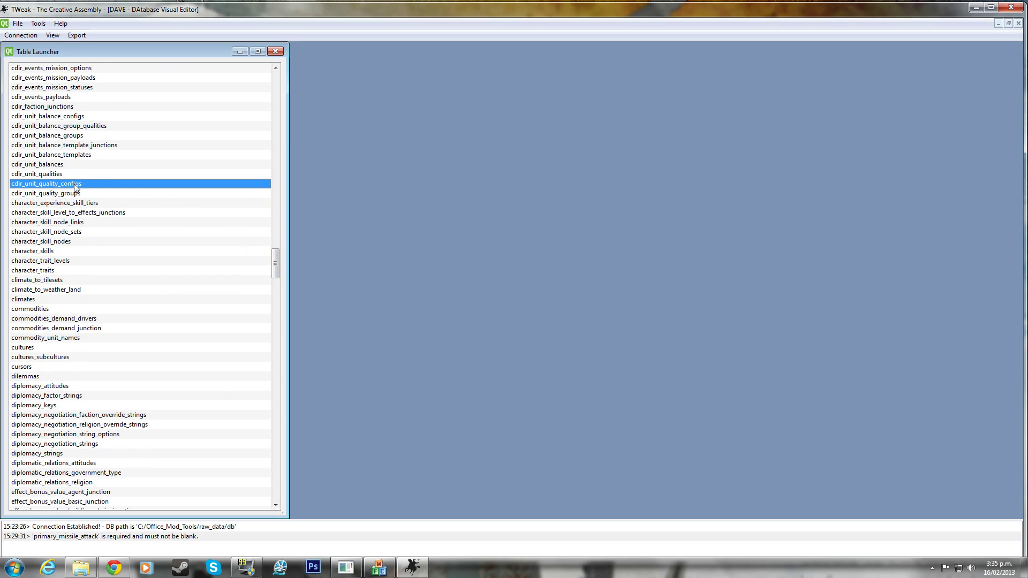
{"action": "double_click", "coordinate": [57, 174]}
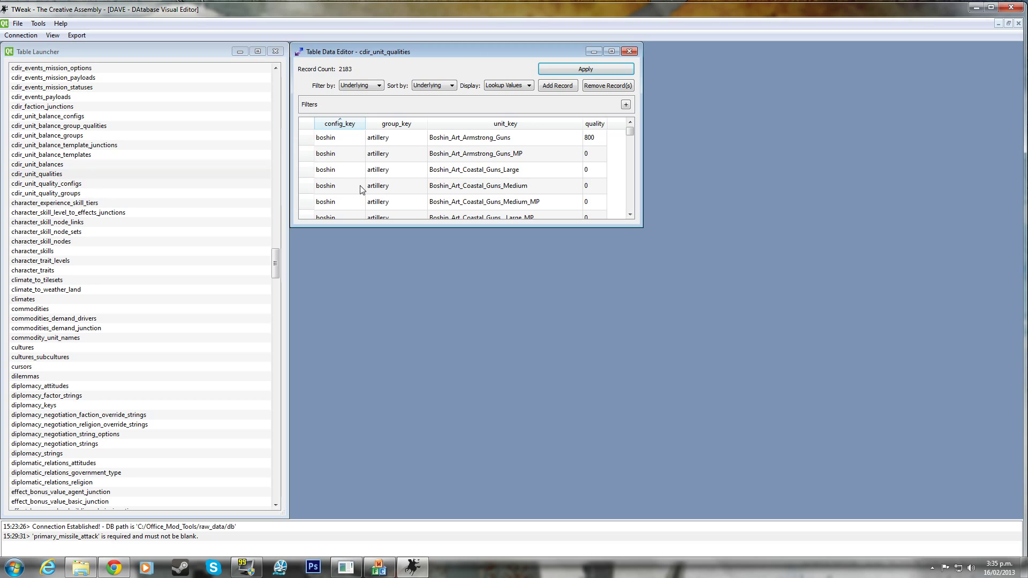
{"action": "left_click_drag", "start_coordinate": [638, 224], "coordinate": [1017, 517]}
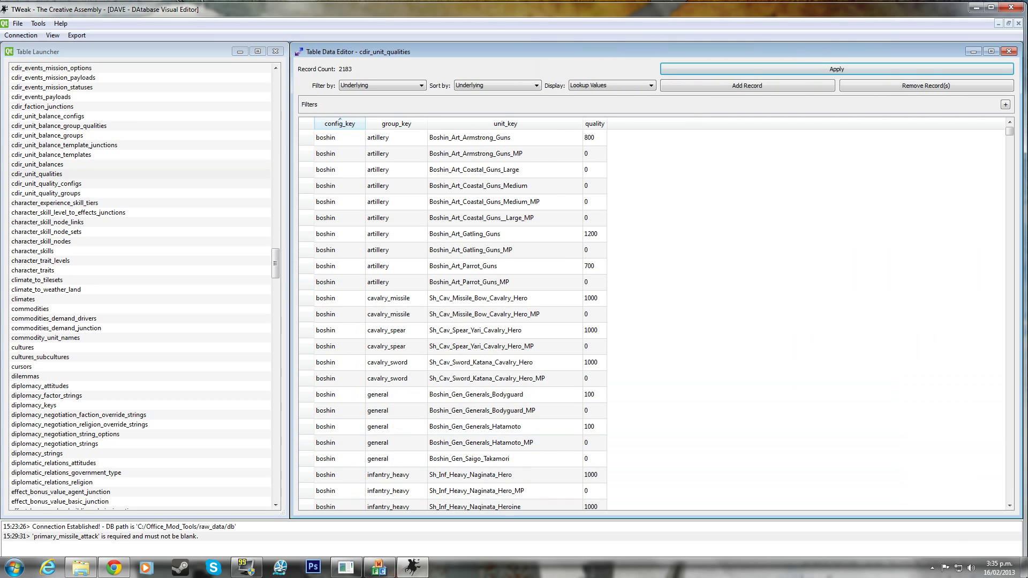
{"action": "left_click", "coordinate": [721, 84]}
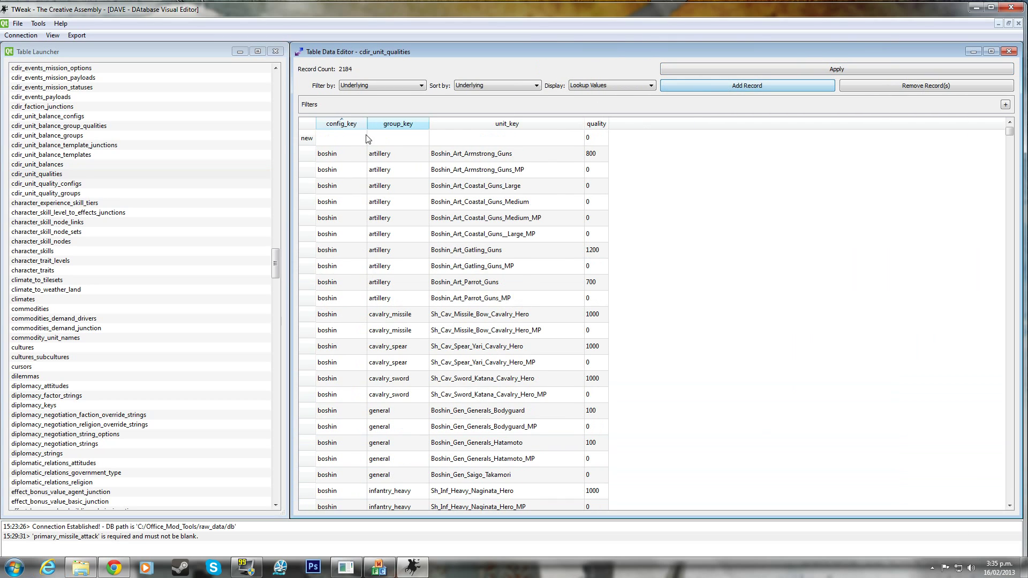
Set the new cdir_unit_qualities record's config_key to default and its group_key to cavalry_sword.
{"action": "left_click", "coordinate": [351, 138]}
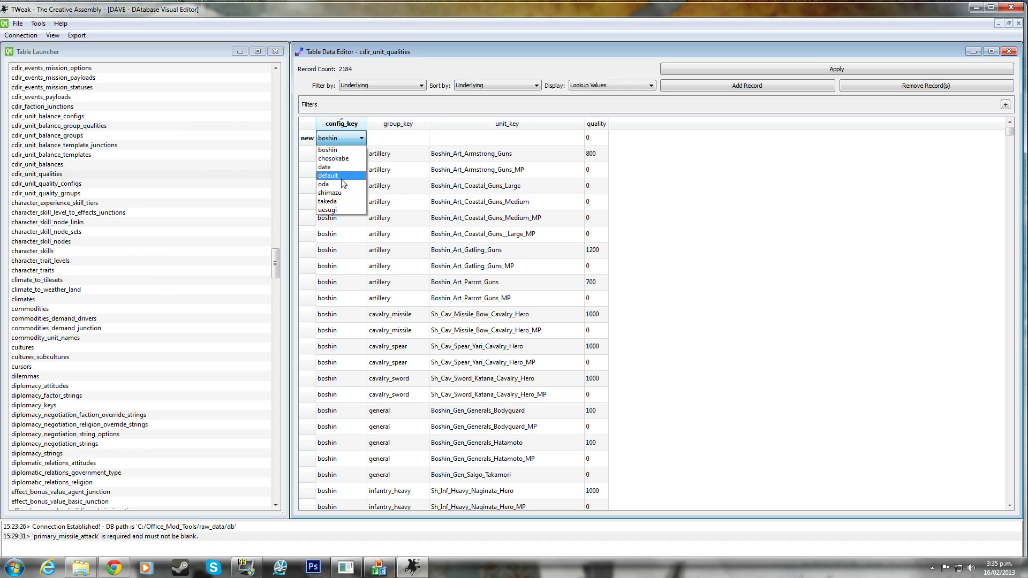
{"action": "left_click", "coordinate": [328, 175]}
{"action": "left_click", "coordinate": [406, 138]}
{"action": "left_click", "coordinate": [407, 138]}
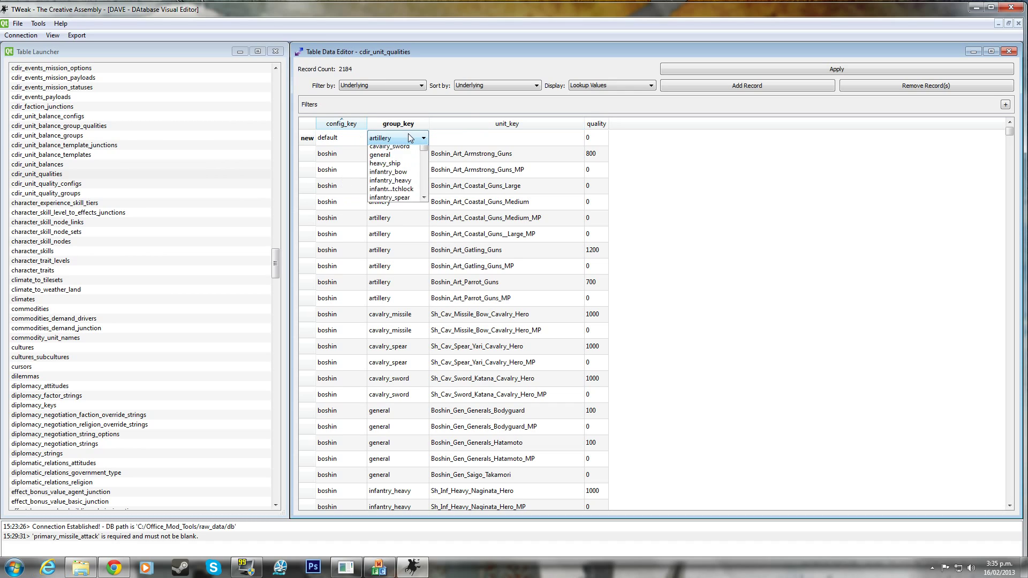
{"action": "left_click_drag", "start_coordinate": [424, 163], "coordinate": [434, 228]}
{"action": "scroll", "coordinate": [398, 206], "scroll_direction": "up", "scroll_amount": 5}
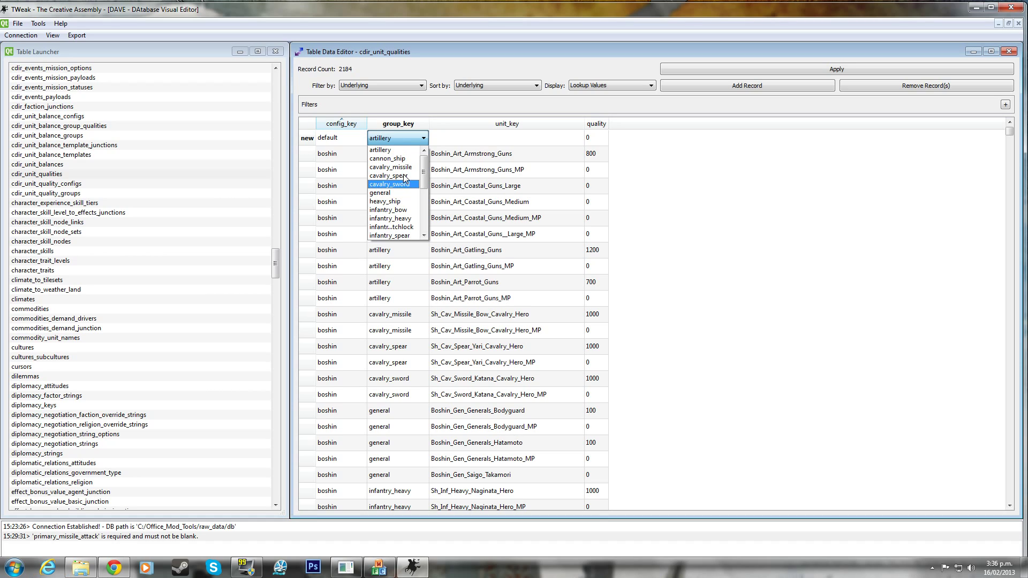
{"action": "left_click", "coordinate": [407, 185]}
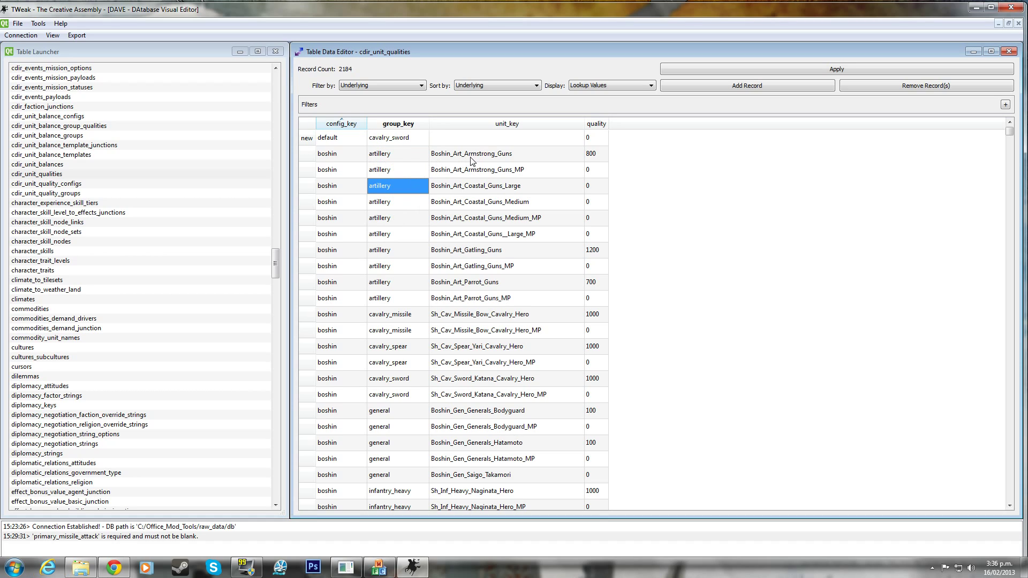
Set the new cdir_unit_qualities record's unit_key to Inf_Heavy_Warrior_Samurai.
{"action": "double_click", "coordinate": [536, 141]}
{"action": "left_click", "coordinate": [534, 138]}
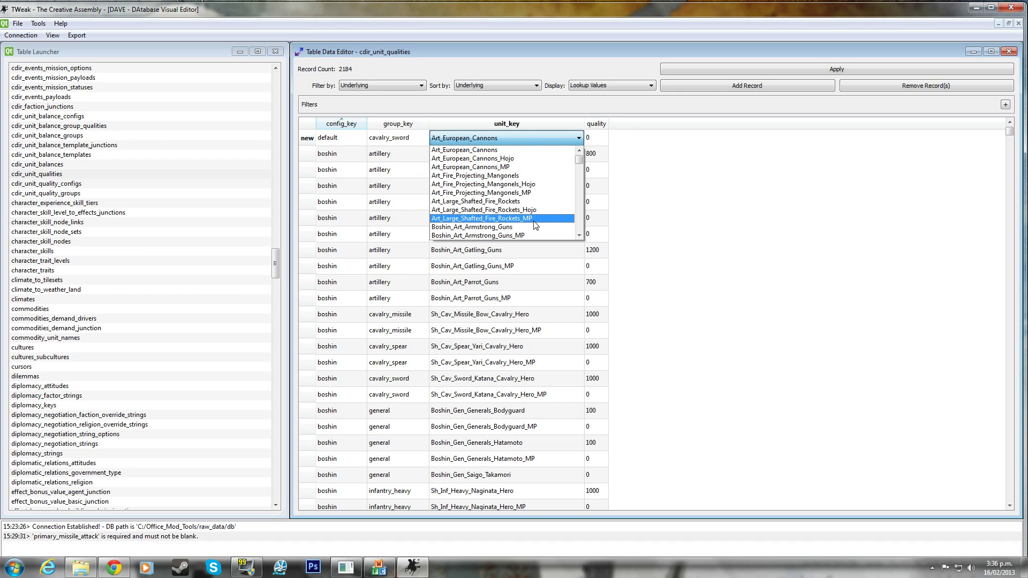
{"action": "scroll", "coordinate": [535, 225], "scroll_direction": "down", "scroll_amount": 20}
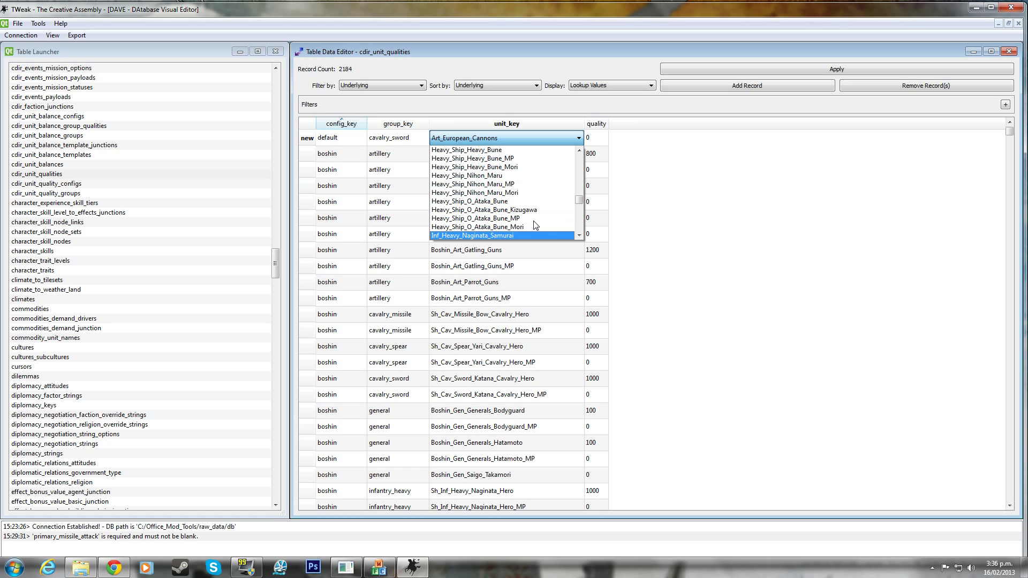
{"action": "scroll", "coordinate": [534, 225], "scroll_direction": "up", "scroll_amount": 6}
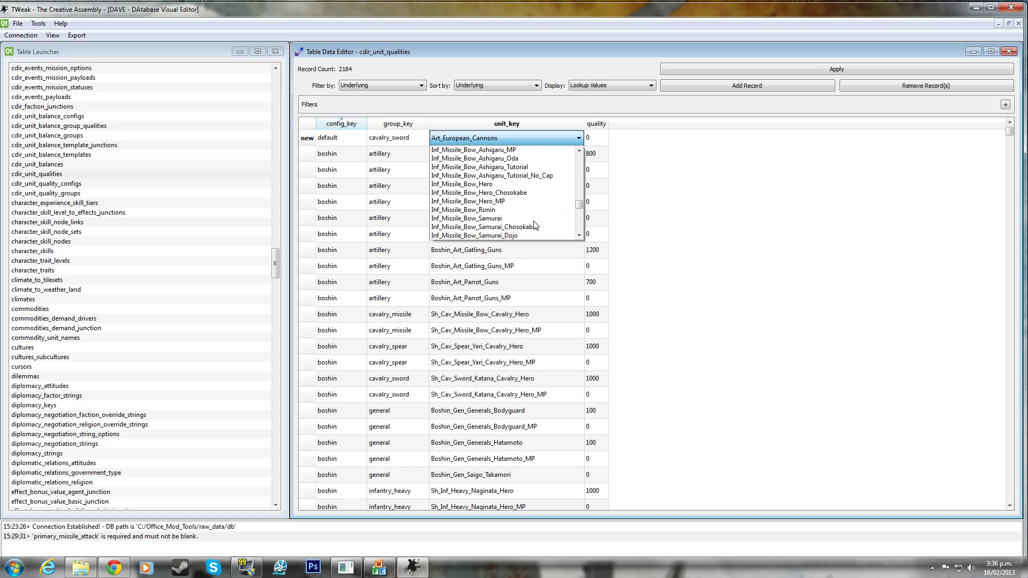
{"action": "scroll", "coordinate": [508, 227], "scroll_direction": "down", "scroll_amount": 1}
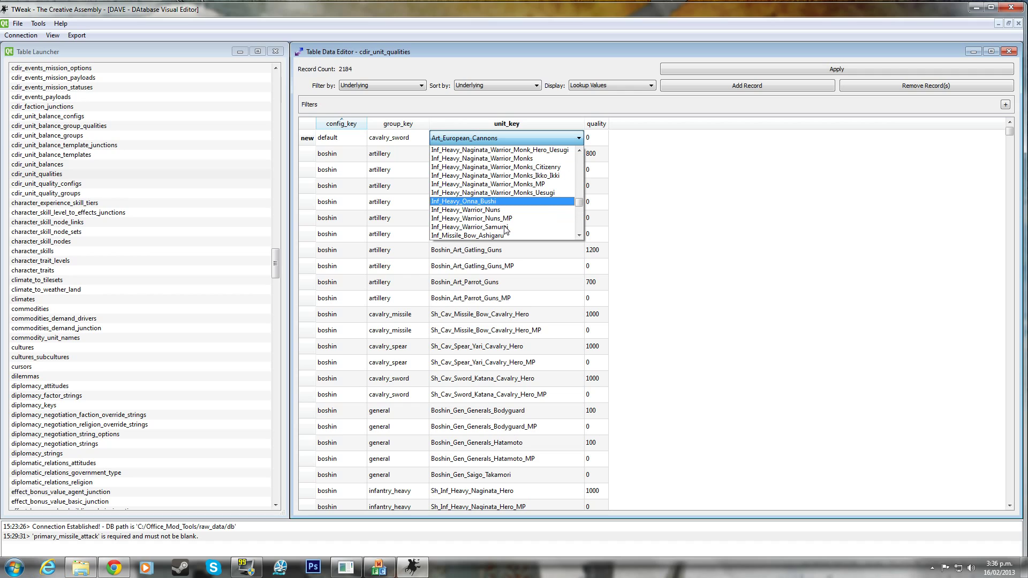
{"action": "left_click", "coordinate": [512, 225]}
Set the new record's quality to 1000 and apply it to the cdir_unit_qualities table.
{"action": "key", "text": "Tab"}
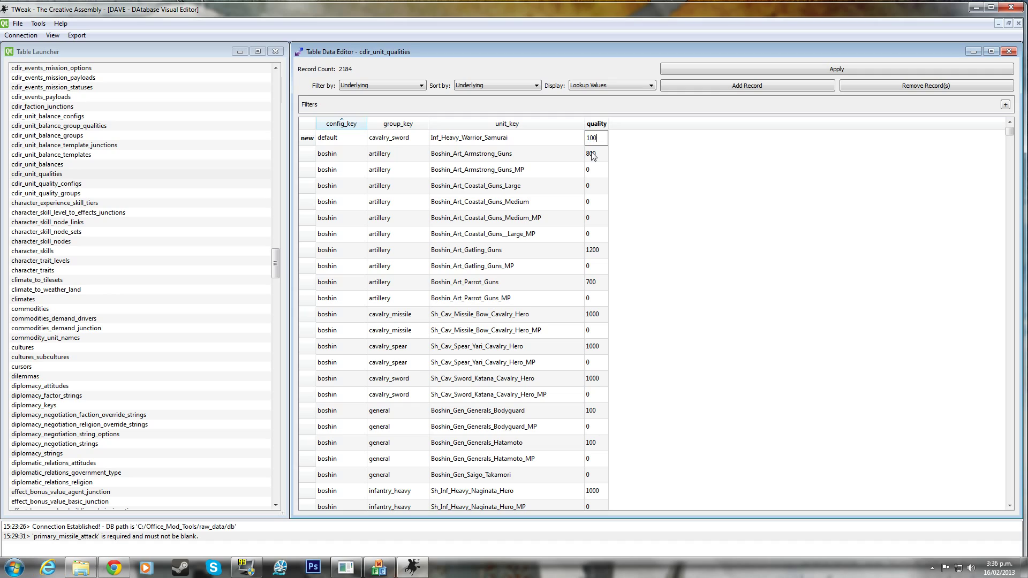
{"action": "type", "text": "1000"}
{"action": "left_click", "coordinate": [489, 316]}
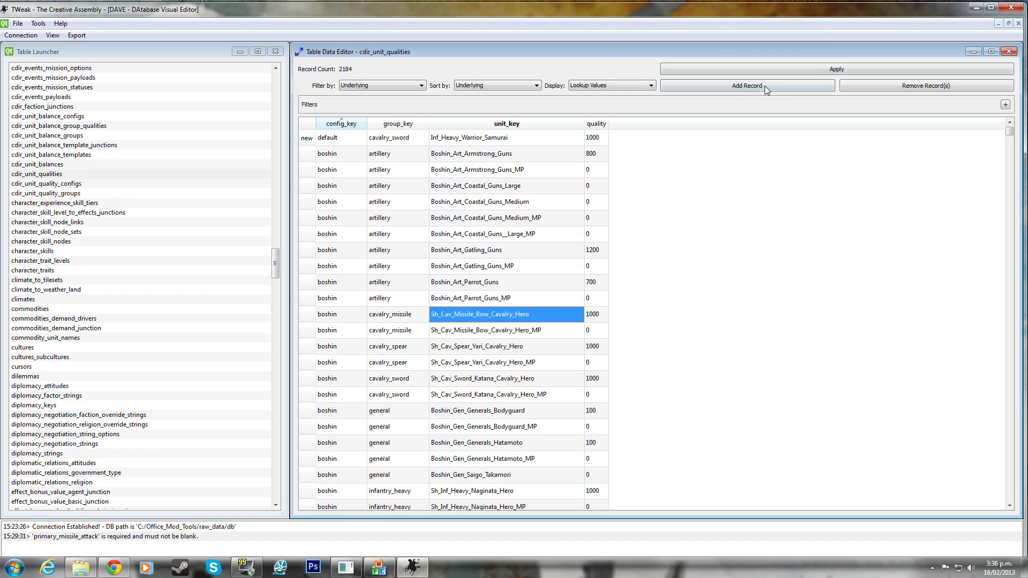
{"action": "left_click", "coordinate": [759, 72]}
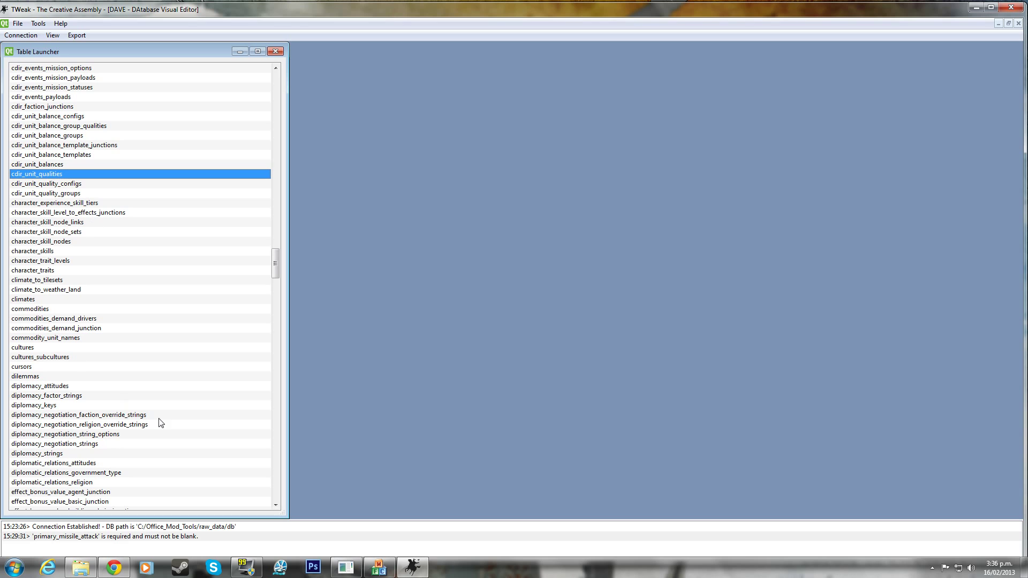
Open the unit_to_unit_abilities_junctions table in an enlarged editor and add a new record to it.
{"action": "left_click_drag", "start_coordinate": [272, 258], "coordinate": [268, 315]}
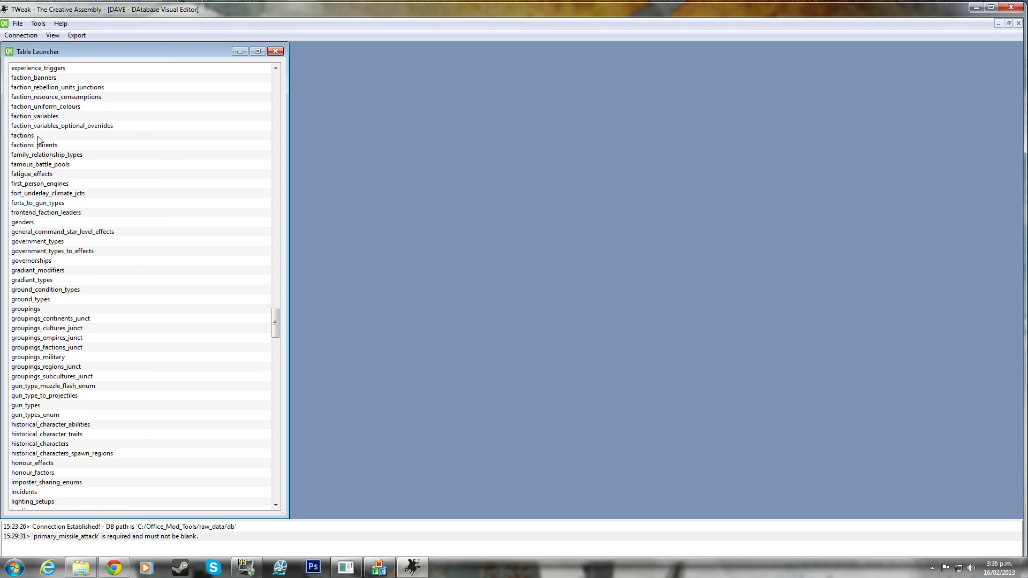
{"action": "scroll", "coordinate": [191, 291], "scroll_direction": "down", "scroll_amount": 20}
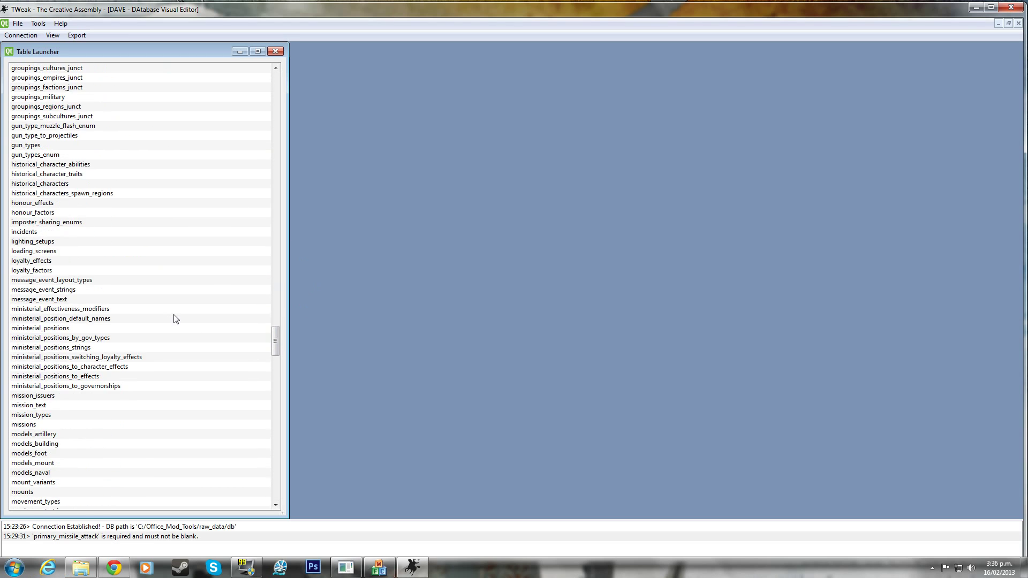
{"action": "scroll", "coordinate": [164, 322], "scroll_direction": "down", "scroll_amount": 20}
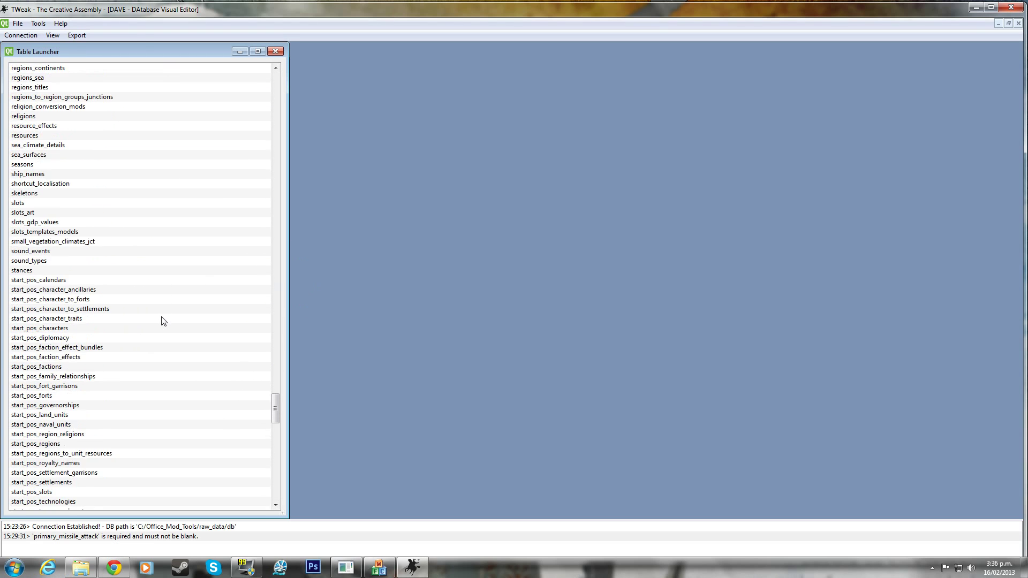
{"action": "scroll", "coordinate": [163, 321], "scroll_direction": "down", "scroll_amount": 15}
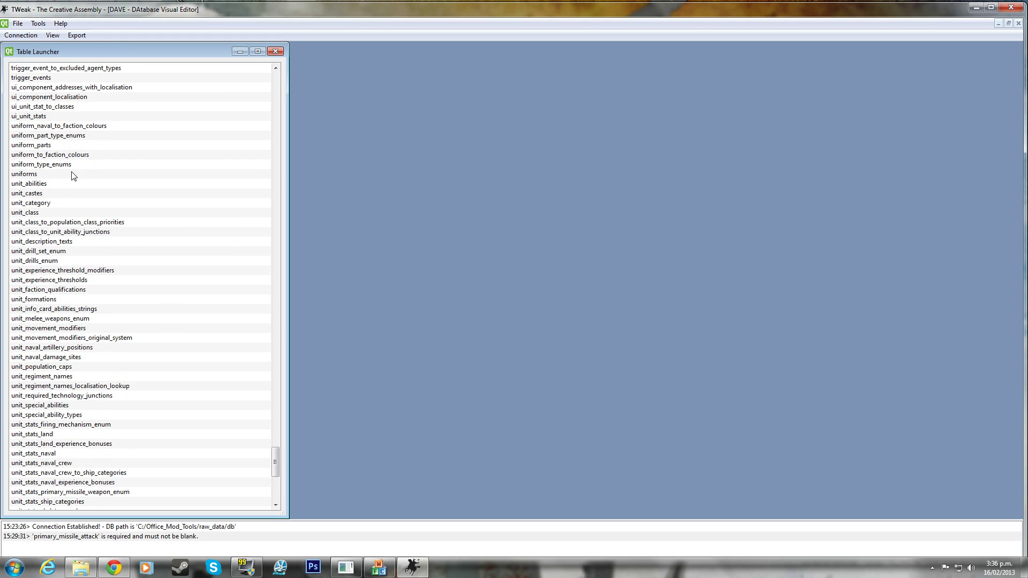
{"action": "scroll", "coordinate": [73, 176], "scroll_direction": "down", "scroll_amount": 1}
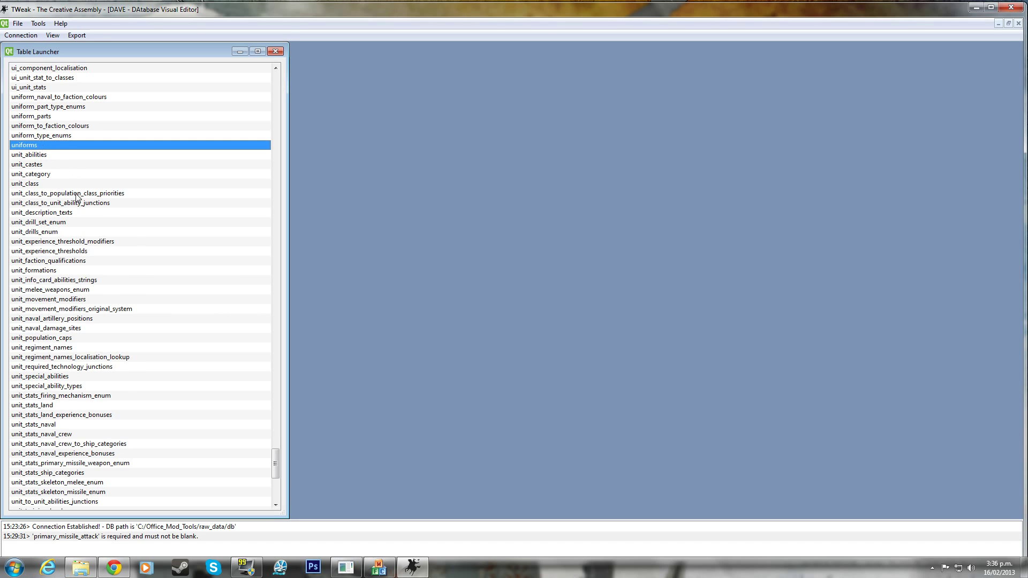
{"action": "scroll", "coordinate": [77, 193], "scroll_direction": "down", "scroll_amount": 4}
{"action": "scroll", "coordinate": [75, 189], "scroll_direction": "down", "scroll_amount": 2}
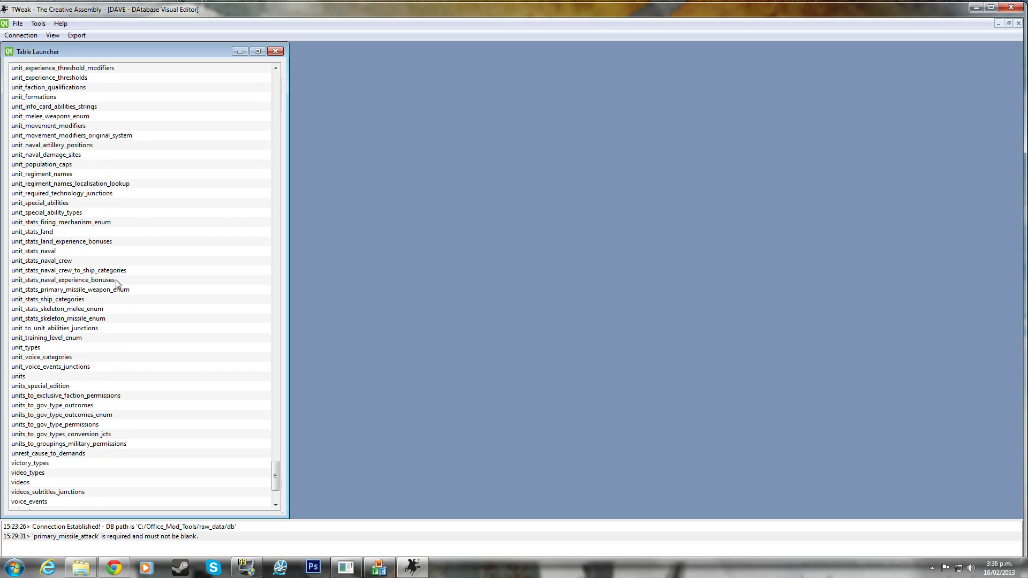
{"action": "double_click", "coordinate": [120, 331]}
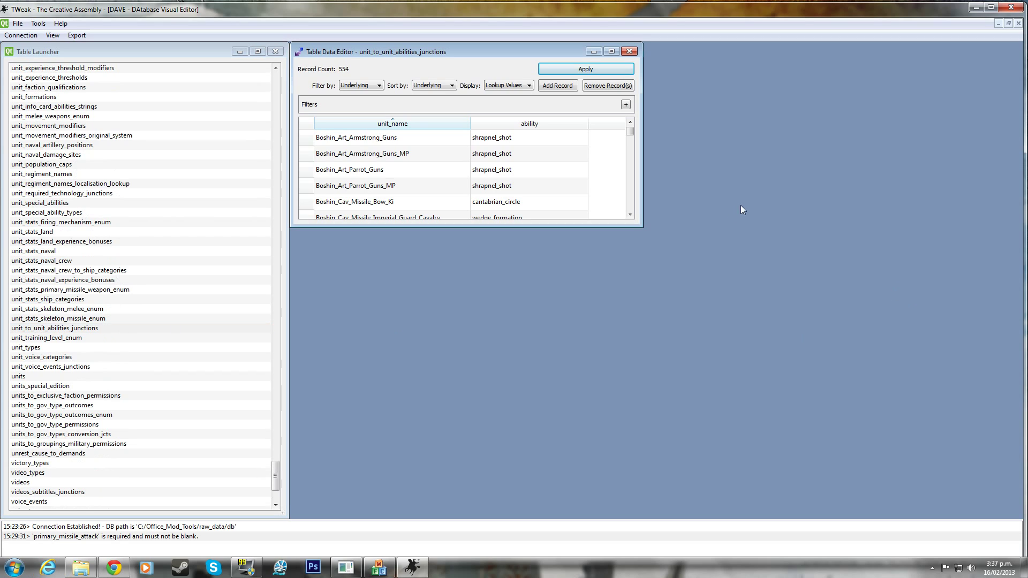
{"action": "left_click_drag", "start_coordinate": [642, 225], "coordinate": [1022, 519]}
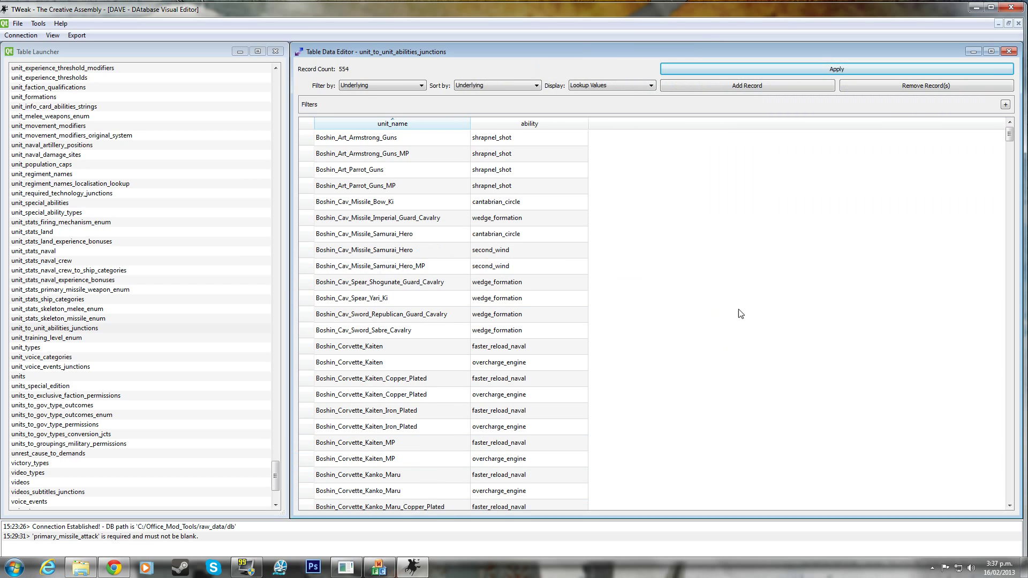
{"action": "left_click", "coordinate": [759, 92]}
Set the new unit_to_unit_abilities_junctions record's unit_name to Inf_Heavy_Warrior_Samurai.
{"action": "double_click", "coordinate": [416, 136]}
{"action": "left_click", "coordinate": [417, 136]}
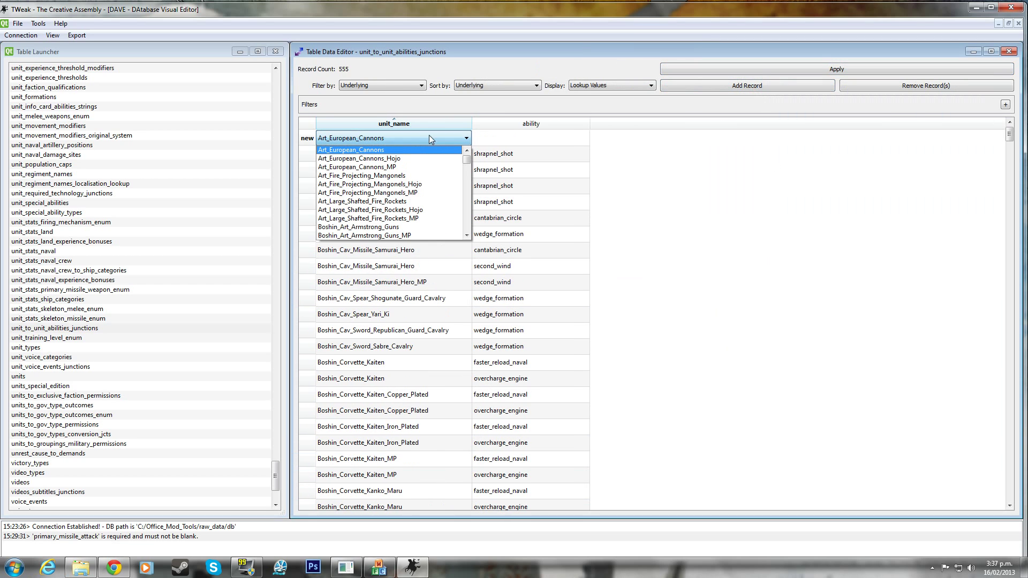
{"action": "left_click_drag", "start_coordinate": [466, 165], "coordinate": [463, 187]}
{"action": "scroll", "coordinate": [390, 189], "scroll_direction": "up", "scroll_amount": 10}
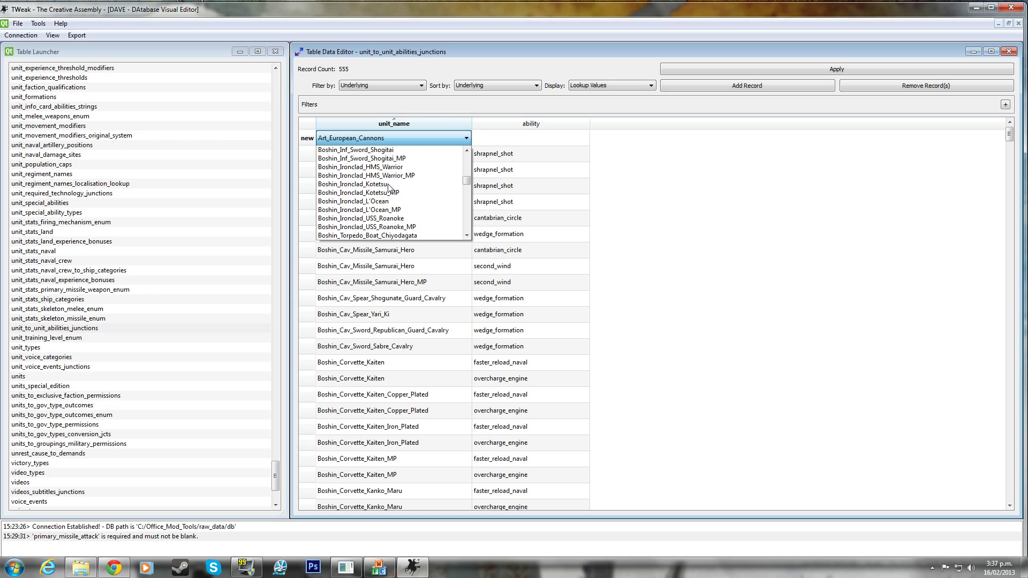
{"action": "scroll", "coordinate": [390, 188], "scroll_direction": "up", "scroll_amount": 15}
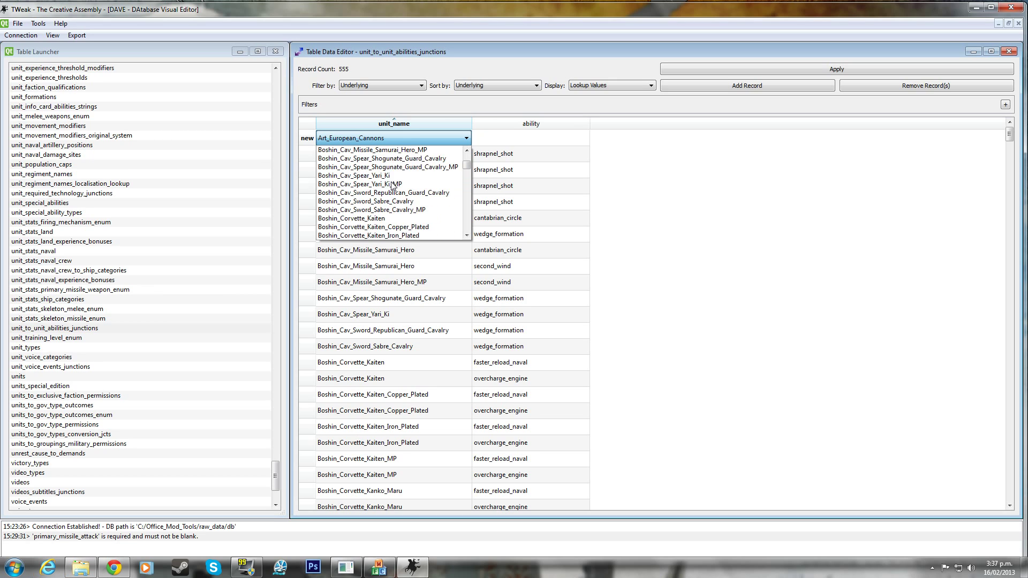
{"action": "scroll", "coordinate": [392, 186], "scroll_direction": "up", "scroll_amount": 4}
{"action": "scroll", "coordinate": [390, 182], "scroll_direction": "down", "scroll_amount": 15}
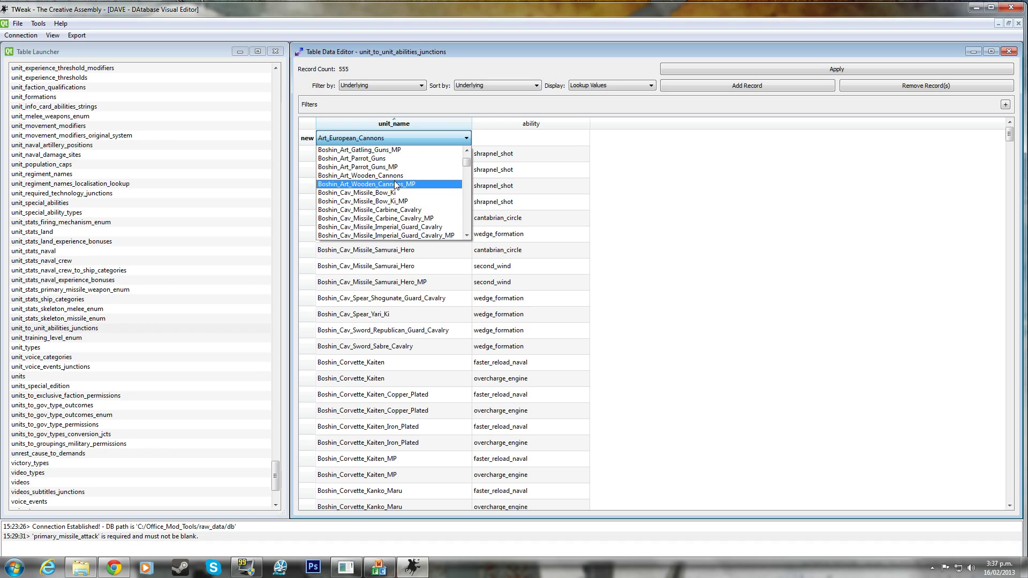
{"action": "scroll", "coordinate": [389, 182], "scroll_direction": "down", "scroll_amount": 15}
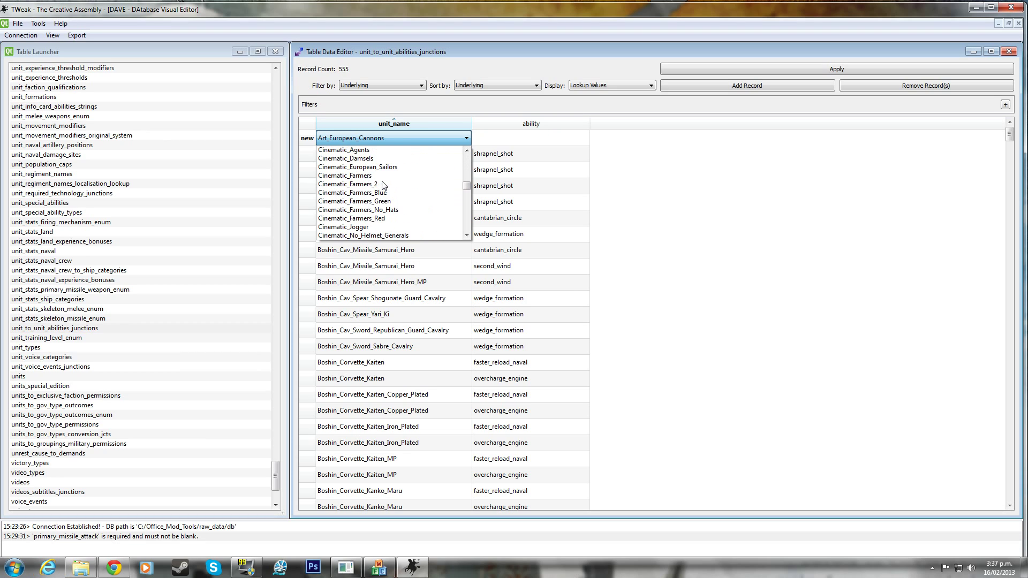
{"action": "scroll", "coordinate": [383, 187], "scroll_direction": "down", "scroll_amount": 15}
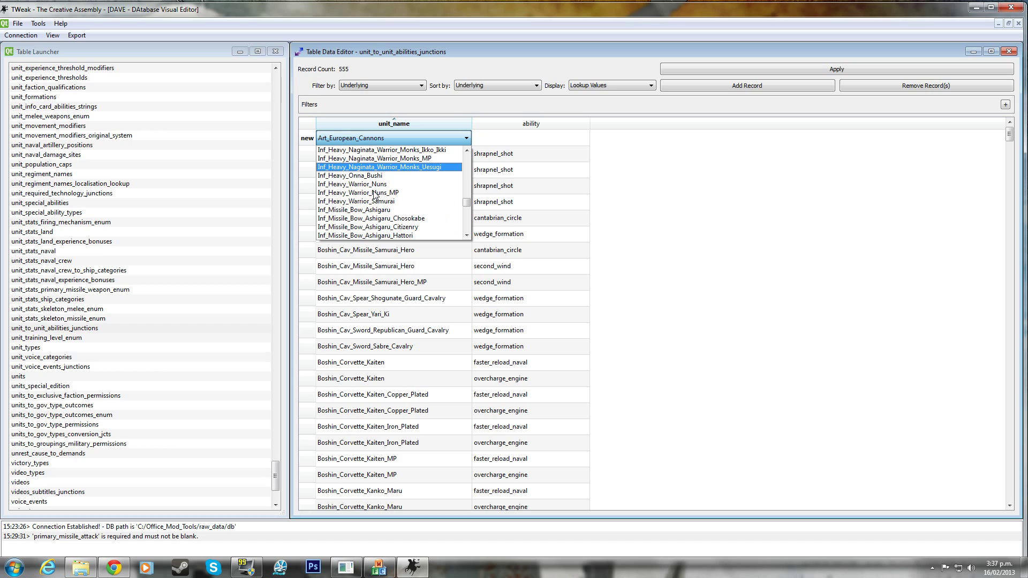
{"action": "scroll", "coordinate": [384, 197], "scroll_direction": "down", "scroll_amount": 4}
{"action": "scroll", "coordinate": [396, 209], "scroll_direction": "up", "scroll_amount": 4}
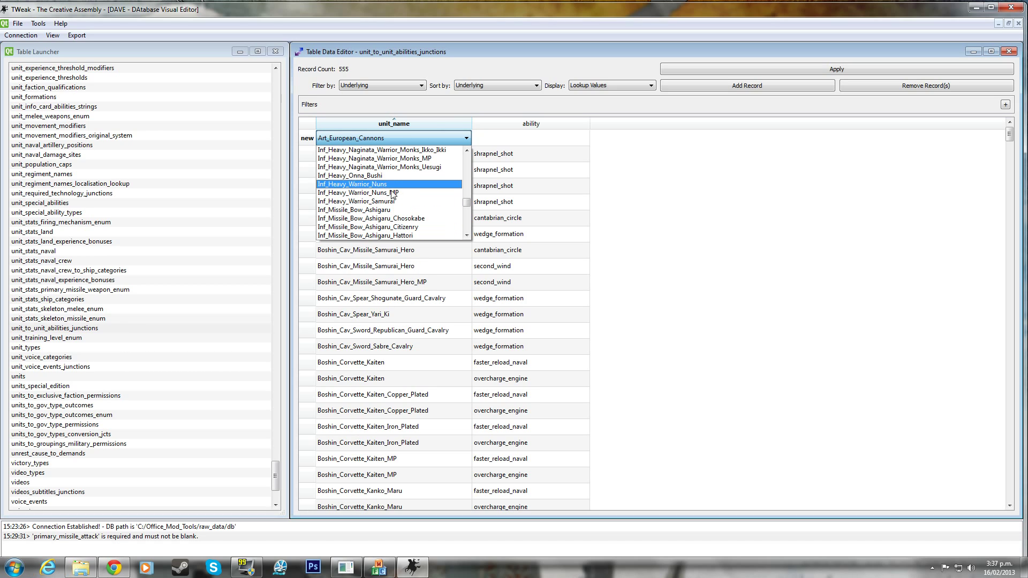
{"action": "left_click", "coordinate": [402, 202]}
Set the new record's ability to warcry and apply it to the unit_to_unit_abilities_junctions table.
{"action": "left_click", "coordinate": [535, 138]}
{"action": "left_click", "coordinate": [560, 137]}
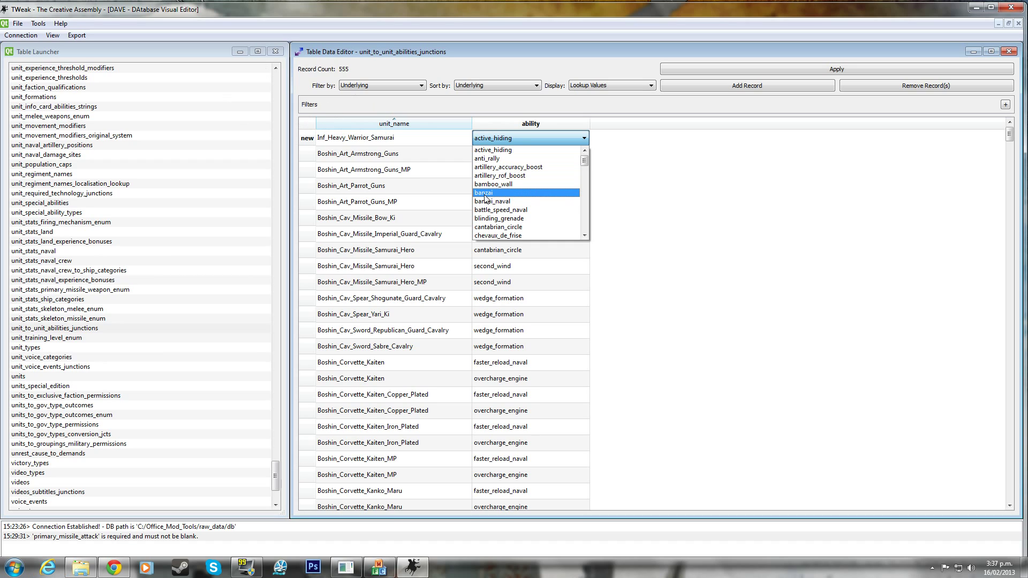
{"action": "left_click_drag", "start_coordinate": [586, 159], "coordinate": [585, 208]}
{"action": "scroll", "coordinate": [524, 189], "scroll_direction": "down", "scroll_amount": 1}
{"action": "scroll", "coordinate": [526, 191], "scroll_direction": "down", "scroll_amount": 3}
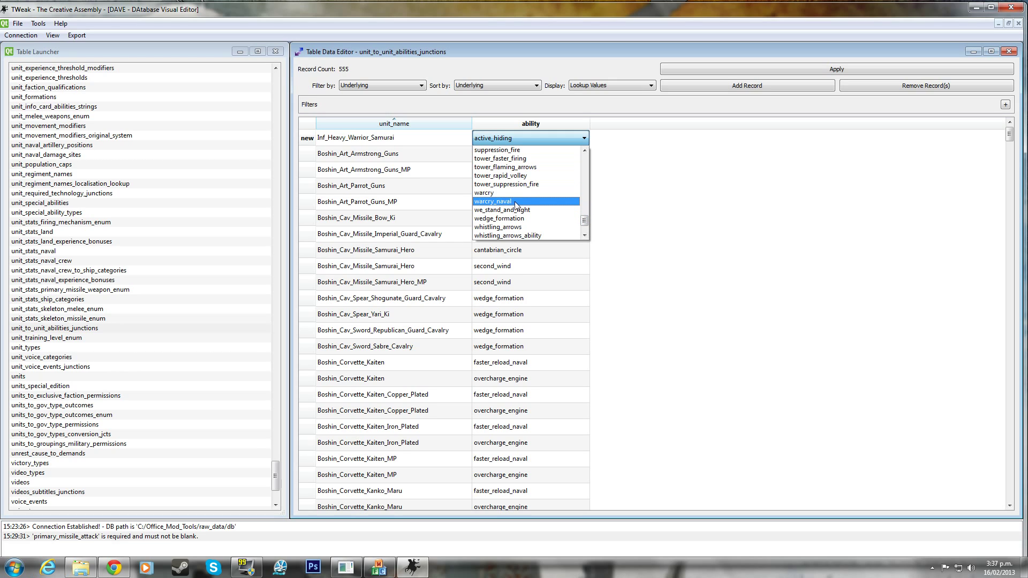
{"action": "left_click", "coordinate": [518, 192]}
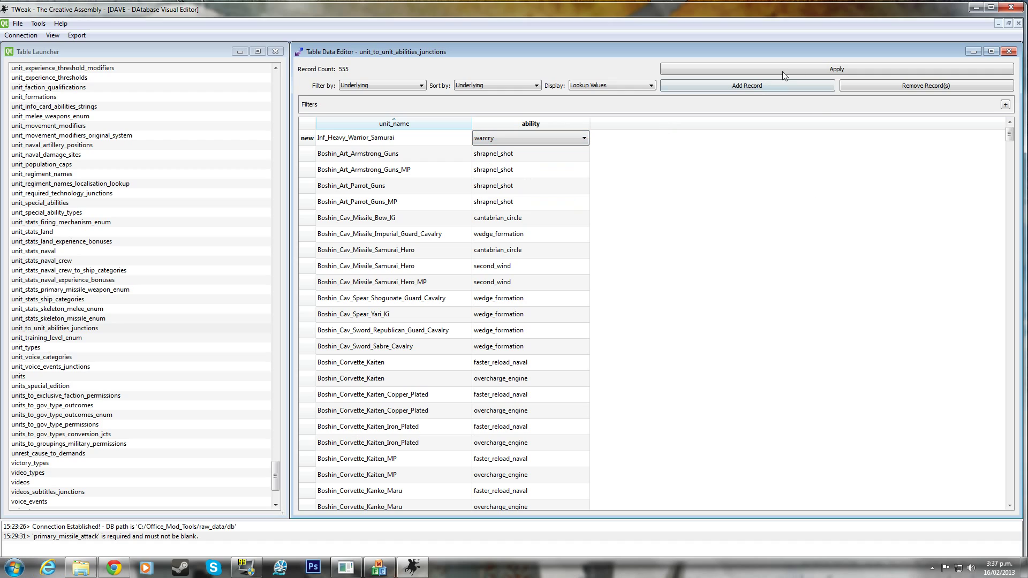
{"action": "left_click", "coordinate": [821, 65]}
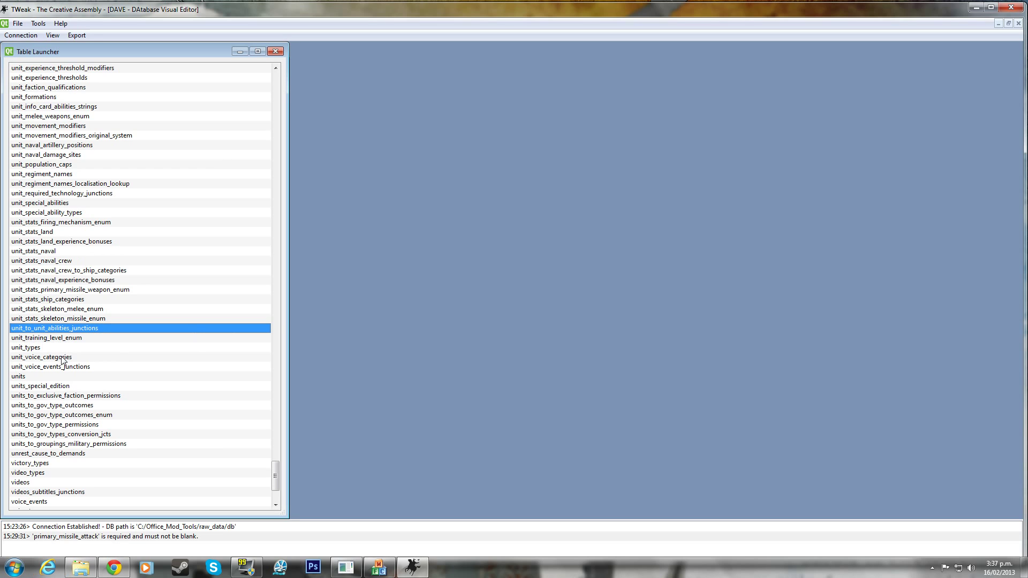
Open the units_to_exclusive_faction_permissions table in an enlarged editor and add a new record to it.
{"action": "scroll", "coordinate": [97, 373], "scroll_direction": "down", "scroll_amount": 2}
{"action": "double_click", "coordinate": [98, 338]}
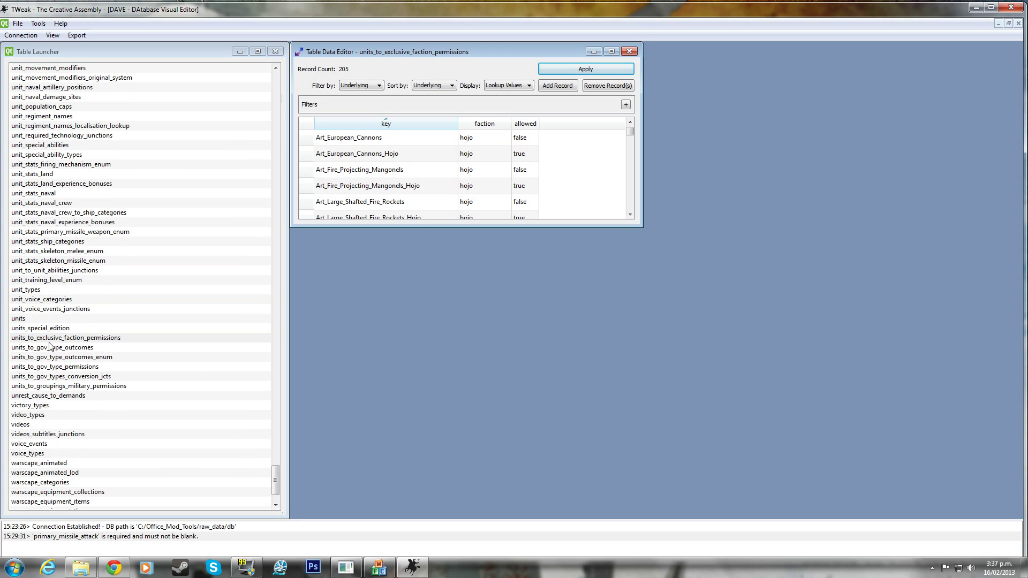
{"action": "left_click_drag", "start_coordinate": [637, 224], "coordinate": [1021, 509]}
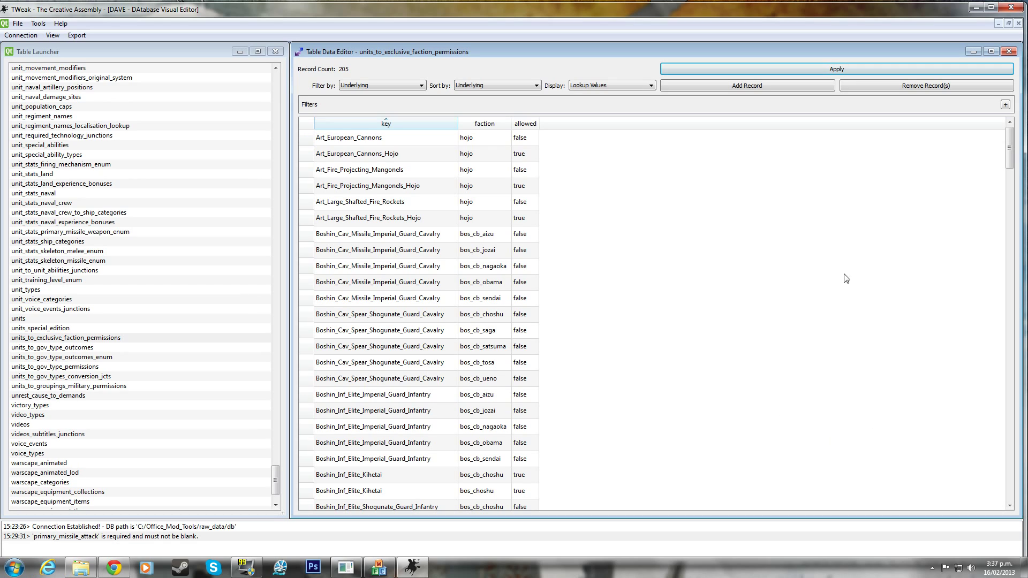
{"action": "left_click", "coordinate": [753, 85]}
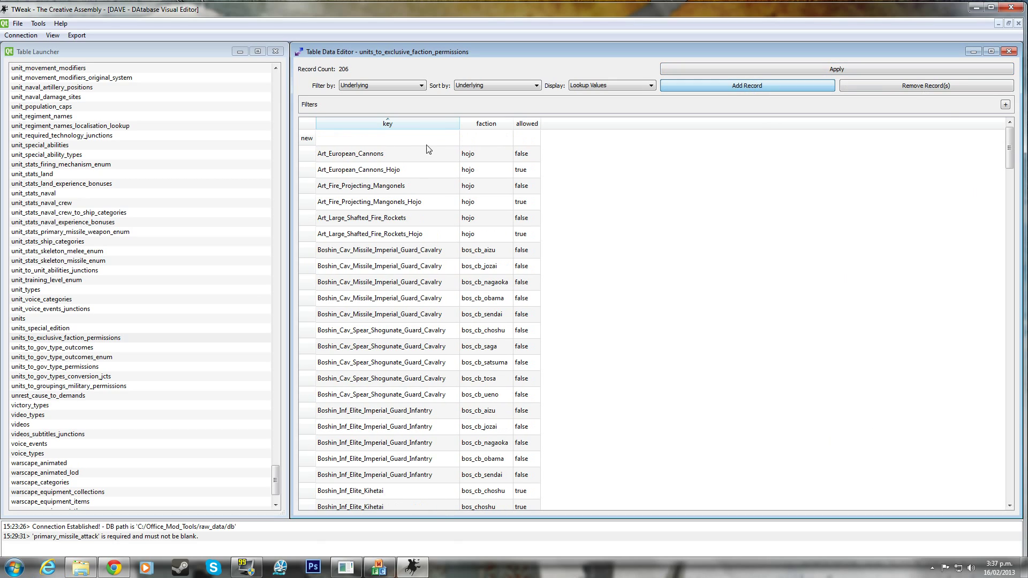
Set the new units_to_exclusive_faction_permissions record's key to Inf_Heavy_Warrior_Samurai.
{"action": "double_click", "coordinate": [387, 134]}
{"action": "left_click", "coordinate": [453, 139]}
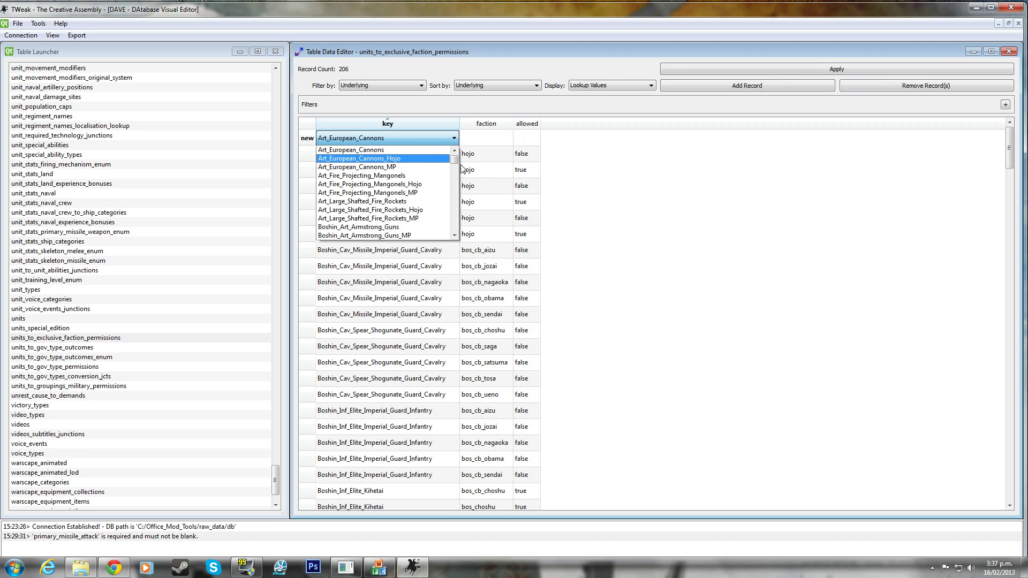
{"action": "left_click_drag", "start_coordinate": [454, 152], "coordinate": [451, 208]}
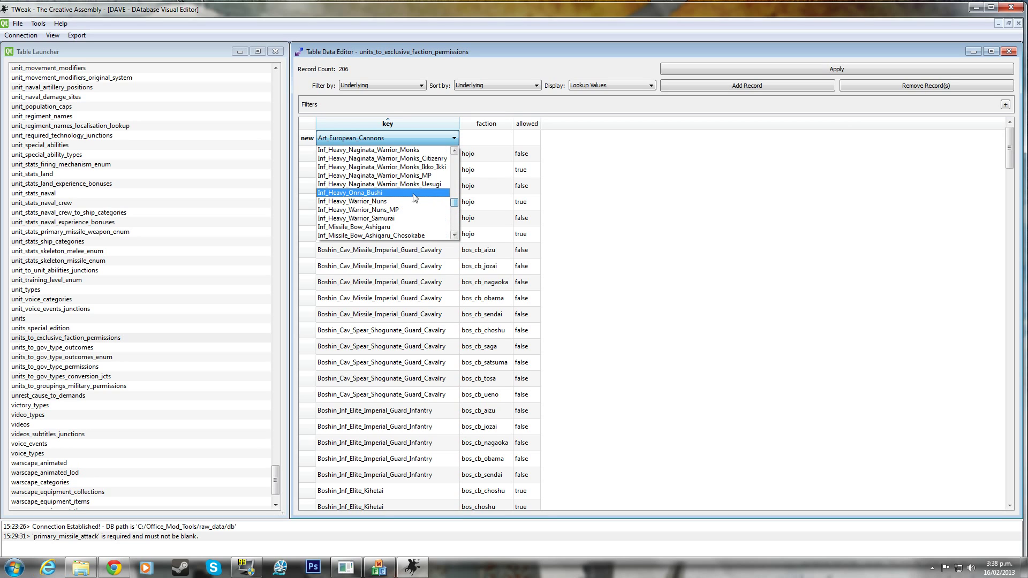
{"action": "scroll", "coordinate": [397, 198], "scroll_direction": "up", "scroll_amount": 6}
{"action": "scroll", "coordinate": [399, 196], "scroll_direction": "down", "scroll_amount": 3}
{"action": "scroll", "coordinate": [404, 200], "scroll_direction": "down", "scroll_amount": 1}
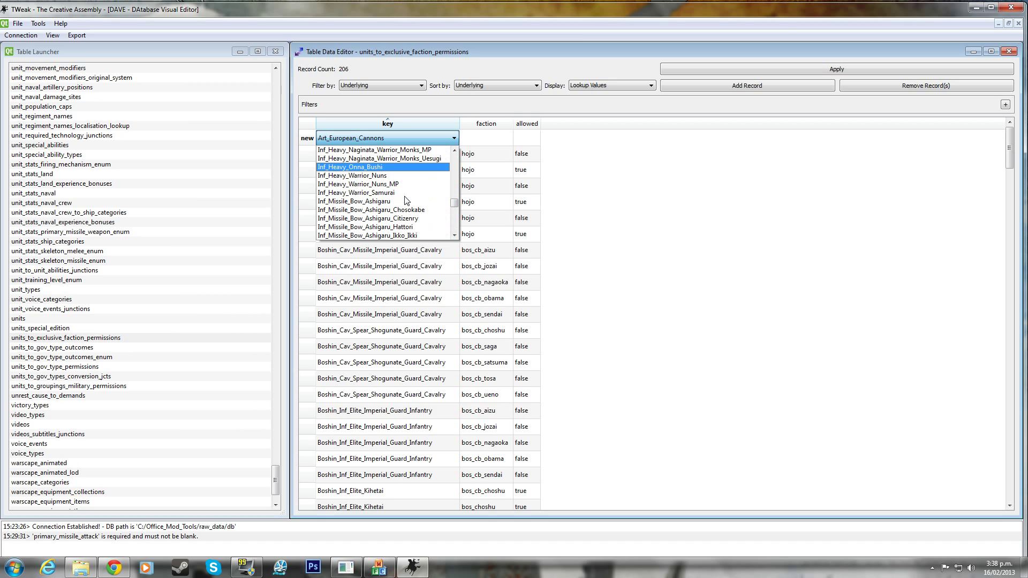
{"action": "left_click", "coordinate": [406, 193]}
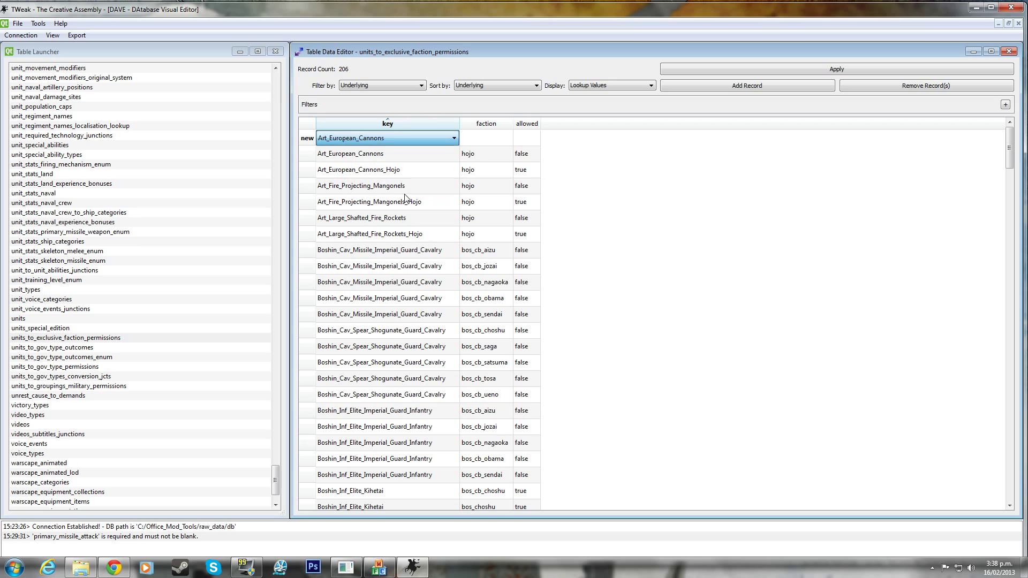
Set the new record's faction to hojo with allowed enabled, and apply it to the units_to_exclusive_faction_permissions table.
{"action": "left_click", "coordinate": [498, 138]}
{"action": "left_click", "coordinate": [503, 140]}
{"action": "left_click_drag", "start_coordinate": [508, 160], "coordinate": [505, 230]}
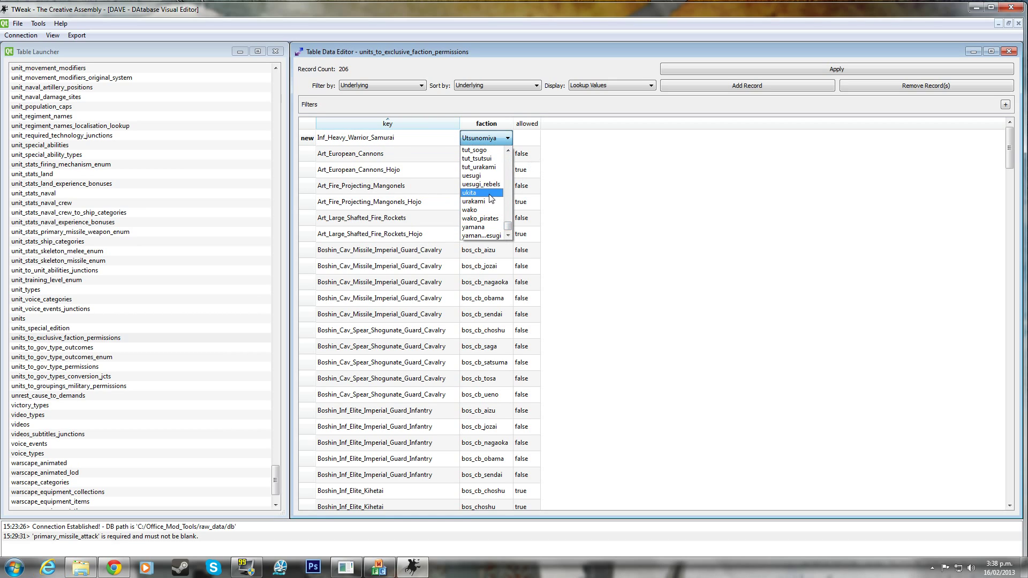
{"action": "scroll", "coordinate": [494, 190], "scroll_direction": "up", "scroll_amount": 4}
{"action": "scroll", "coordinate": [494, 190], "scroll_direction": "up", "scroll_amount": 2}
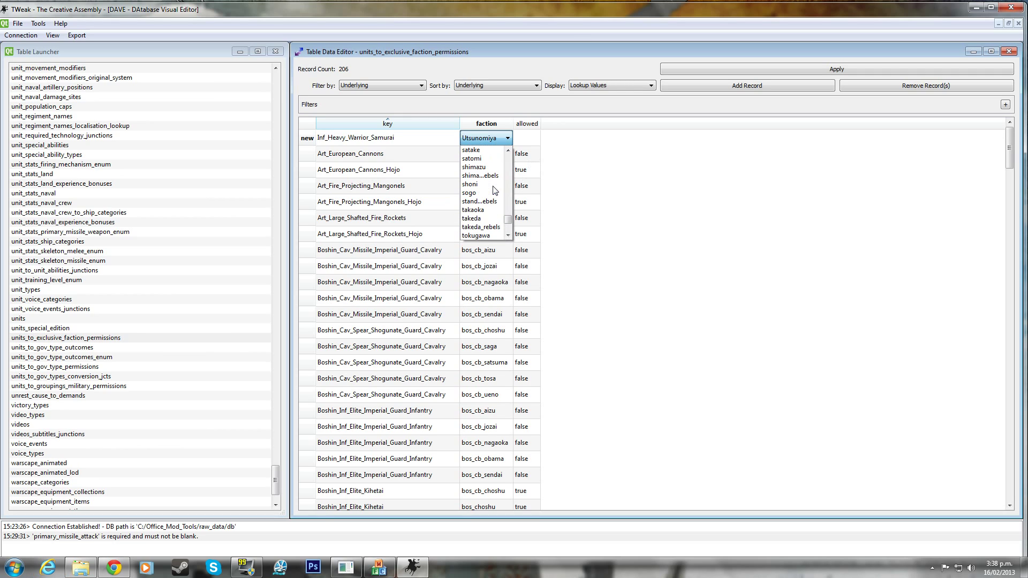
{"action": "scroll", "coordinate": [493, 190], "scroll_direction": "up", "scroll_amount": 3}
{"action": "scroll", "coordinate": [494, 190], "scroll_direction": "up", "scroll_amount": 8}
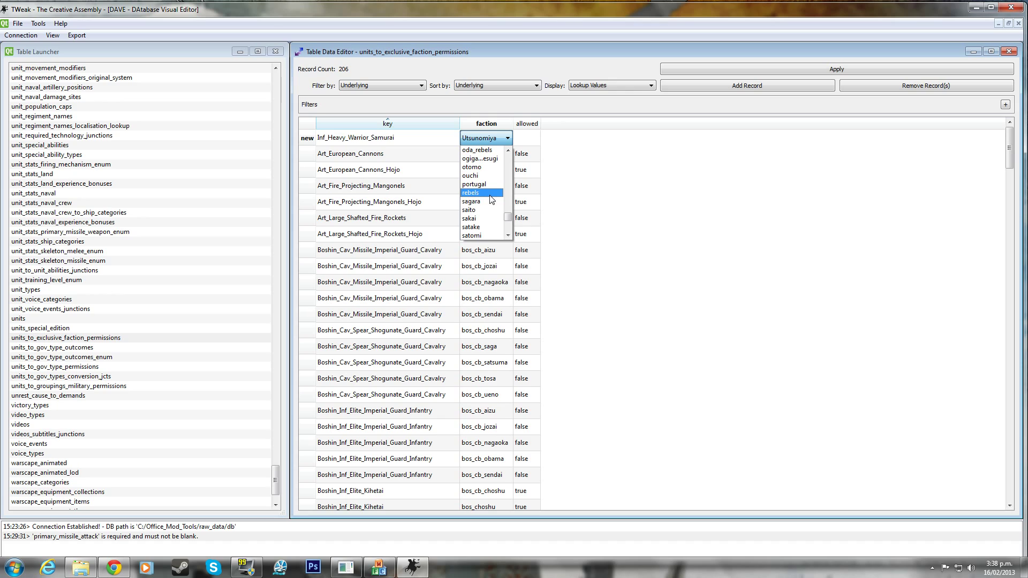
{"action": "scroll", "coordinate": [485, 204], "scroll_direction": "up", "scroll_amount": 2}
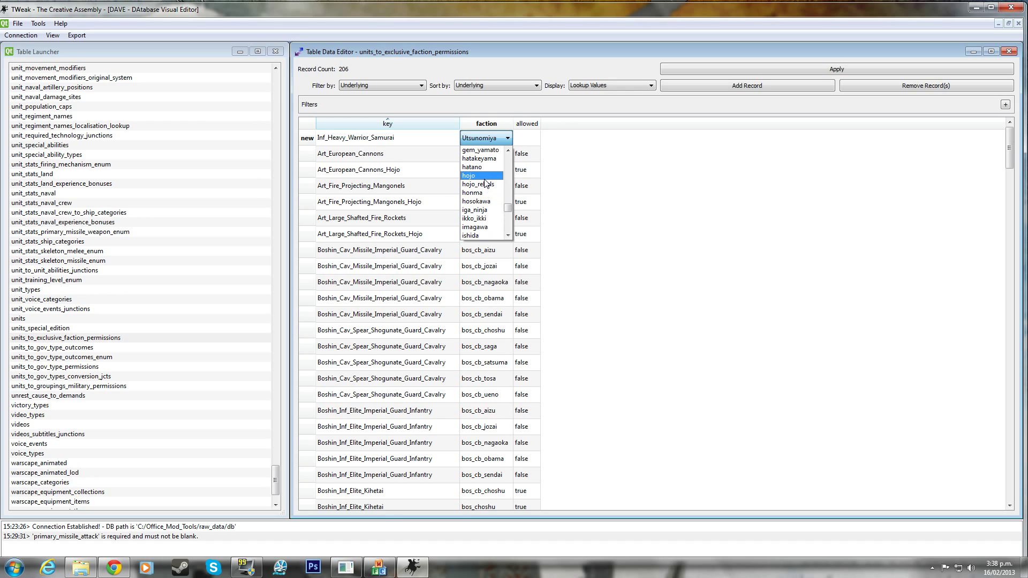
{"action": "left_click", "coordinate": [482, 177]}
{"action": "left_click", "coordinate": [528, 139]}
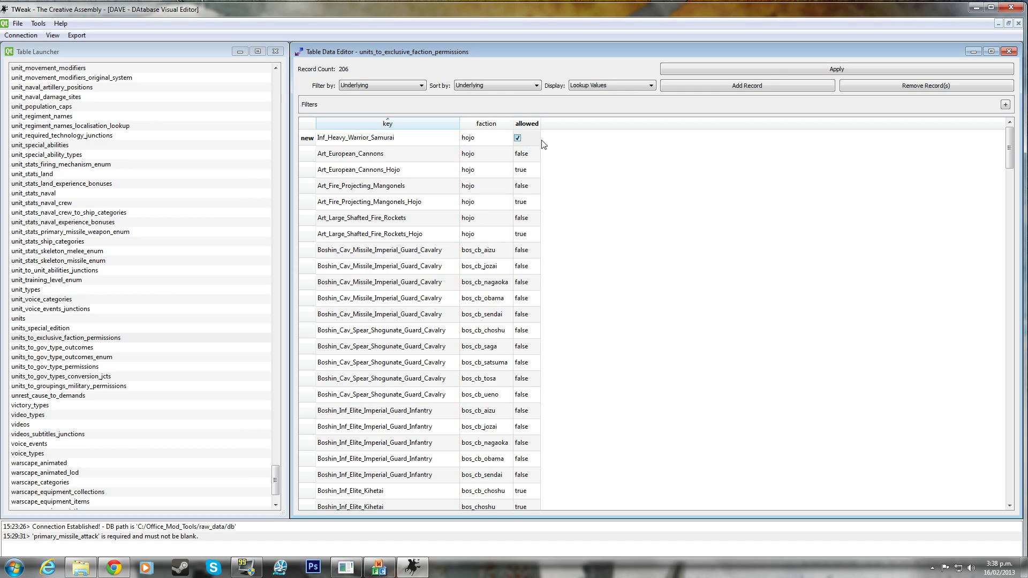
{"action": "left_click", "coordinate": [777, 70]}
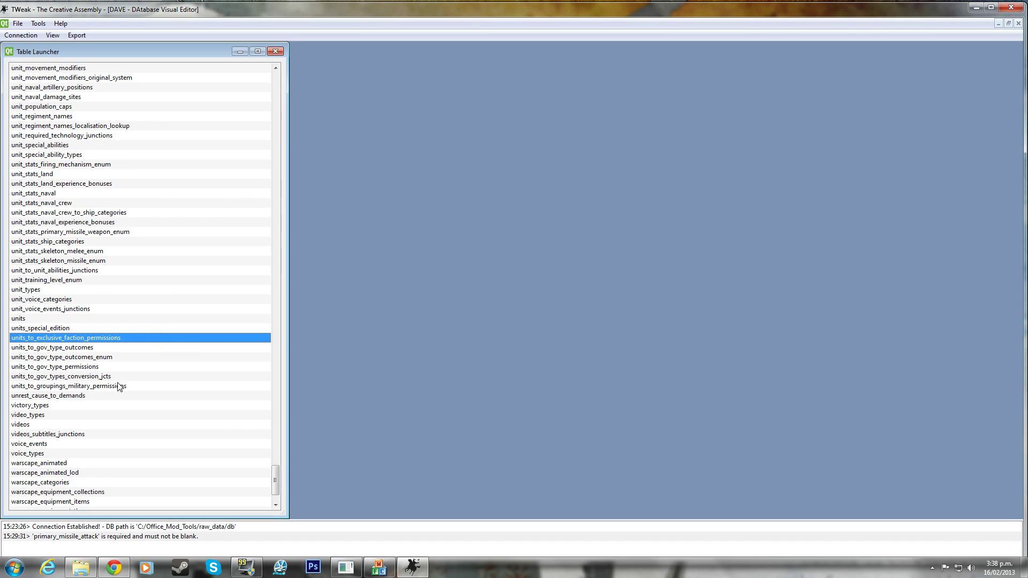
Open the units_to_groupings_military_permissions table in an enlarged editor and add a new record to it.
{"action": "double_click", "coordinate": [48, 386]}
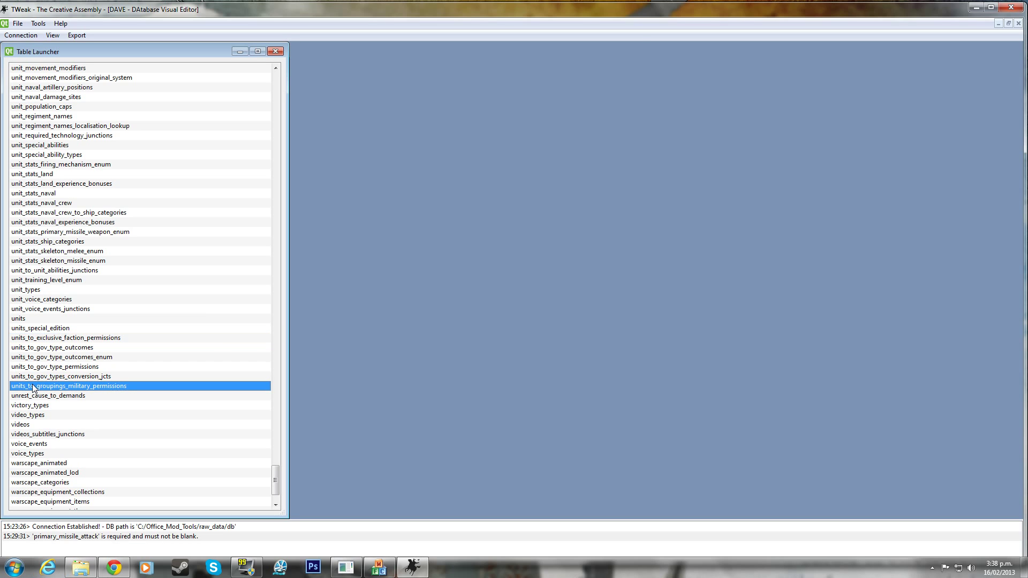
{"action": "left_click_drag", "start_coordinate": [641, 227], "coordinate": [1013, 556]}
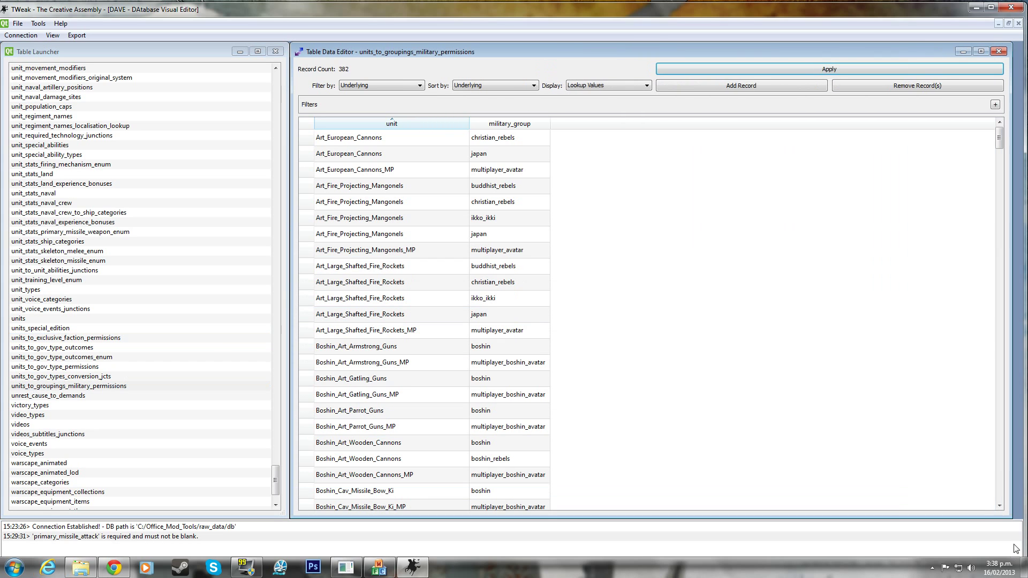
{"action": "left_click", "coordinate": [741, 86]}
Set the new units_to_groupings_military_permissions record's unit to Inf_Heavy_Warrior_Samurai.
{"action": "double_click", "coordinate": [419, 137]}
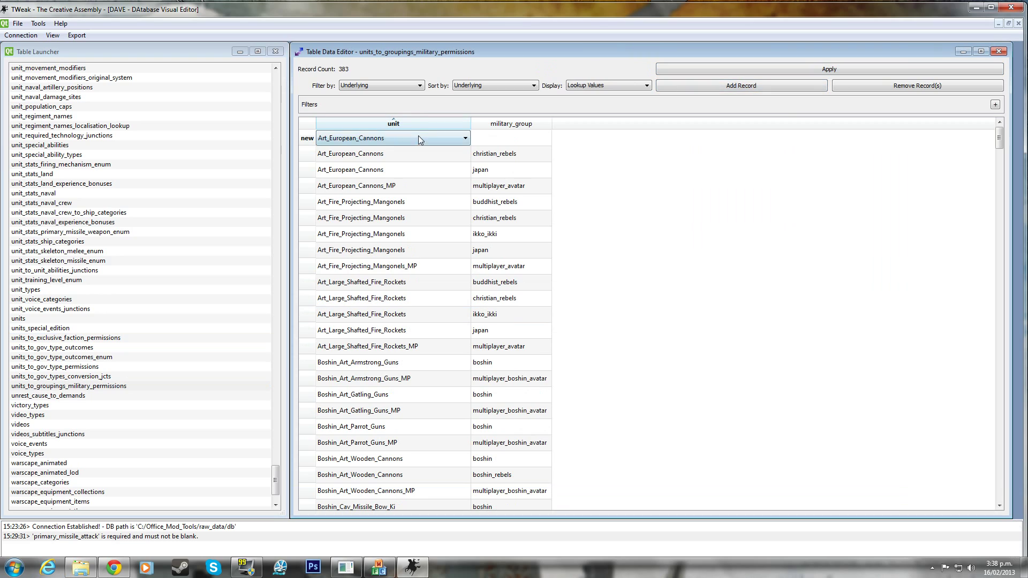
{"action": "left_click", "coordinate": [419, 138]}
{"action": "scroll", "coordinate": [423, 220], "scroll_direction": "down", "scroll_amount": 15}
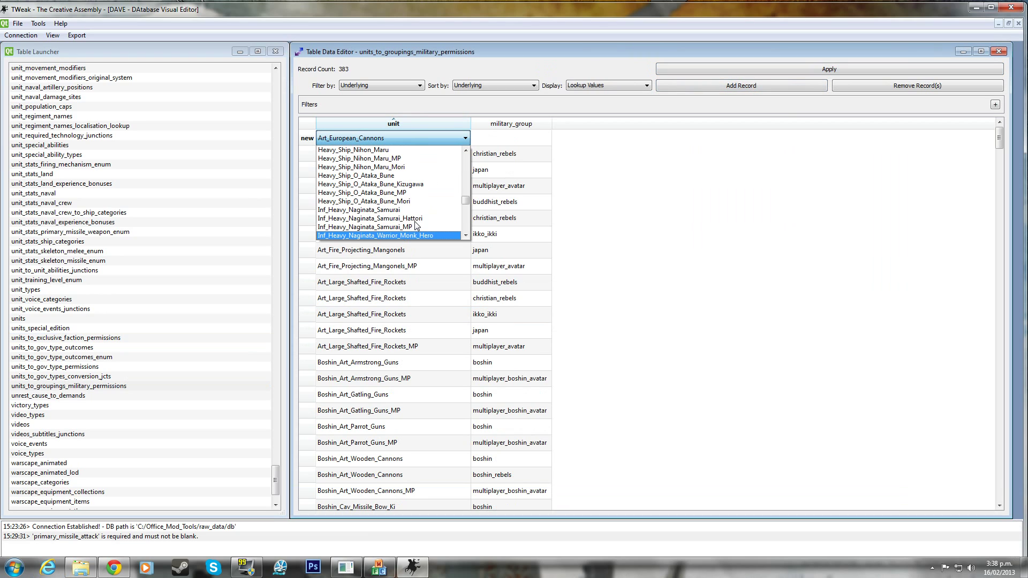
{"action": "scroll", "coordinate": [416, 225], "scroll_direction": "down", "scroll_amount": 2}
{"action": "scroll", "coordinate": [416, 225], "scroll_direction": "down", "scroll_amount": 2}
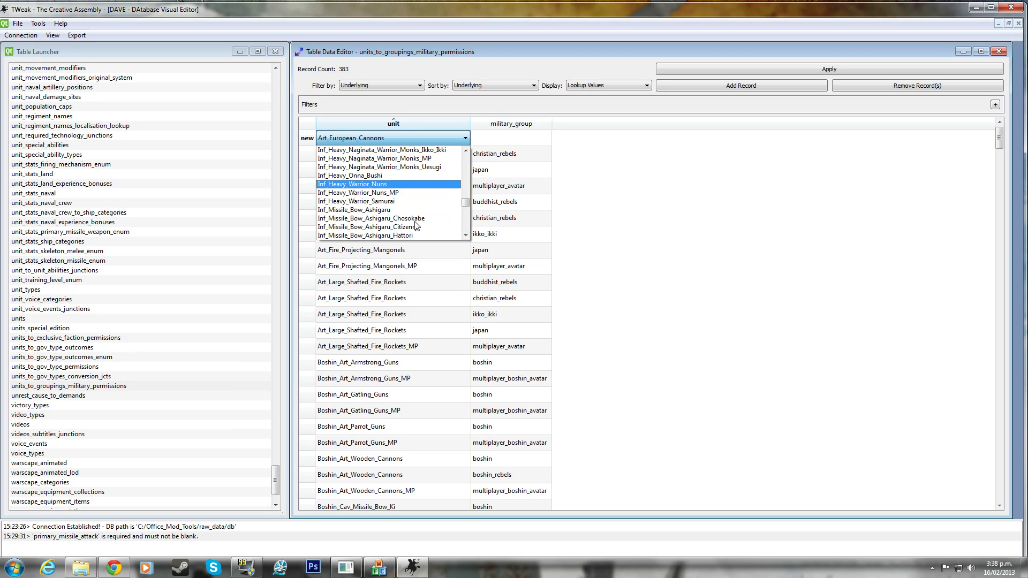
{"action": "left_click", "coordinate": [407, 201]}
Set the new record's military_group to japan.
{"action": "left_click", "coordinate": [495, 138]}
{"action": "left_click", "coordinate": [495, 138]}
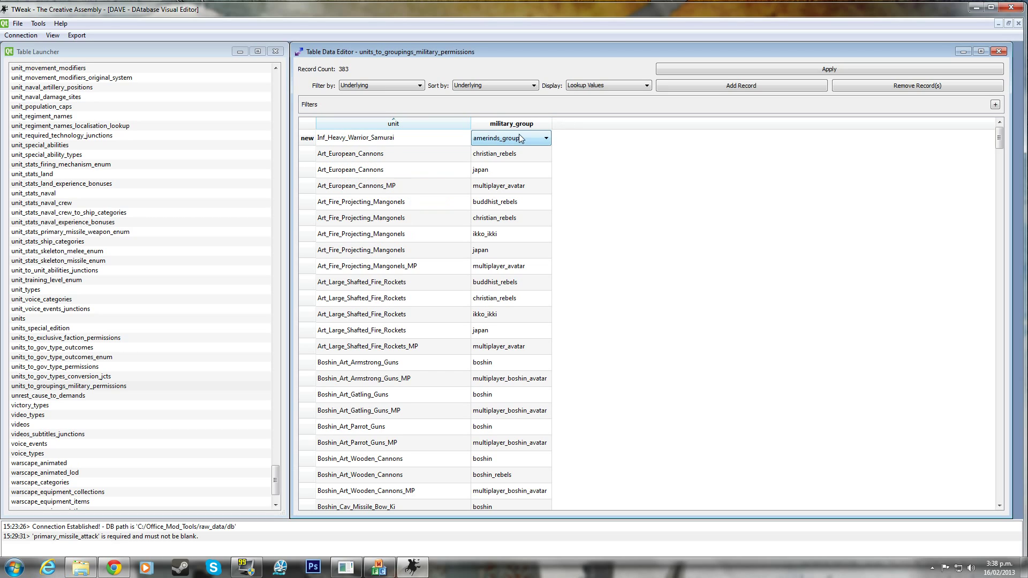
{"action": "left_click", "coordinate": [522, 139]}
{"action": "scroll", "coordinate": [517, 210], "scroll_direction": "down", "scroll_amount": 2}
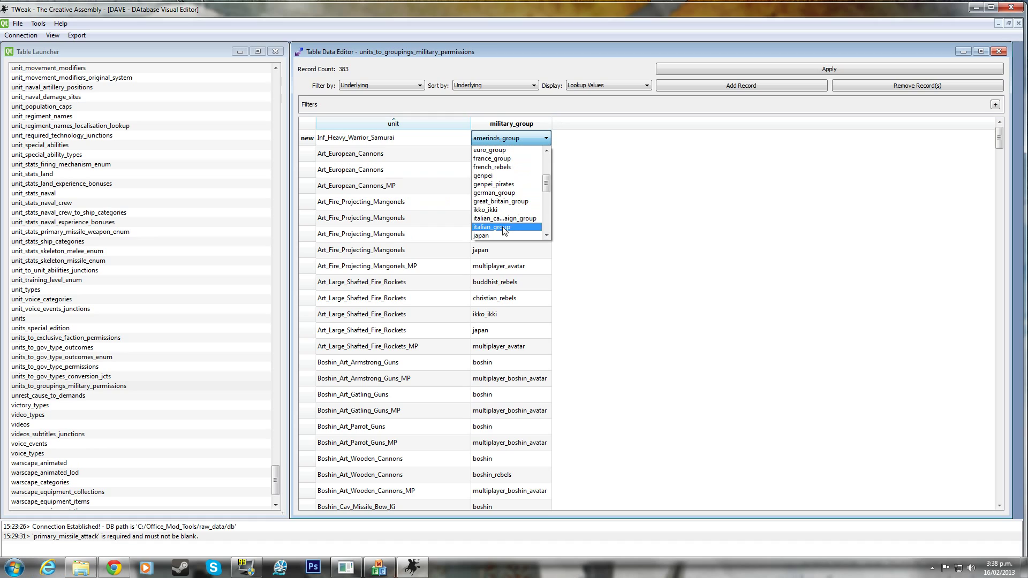
{"action": "left_click", "coordinate": [506, 236]}
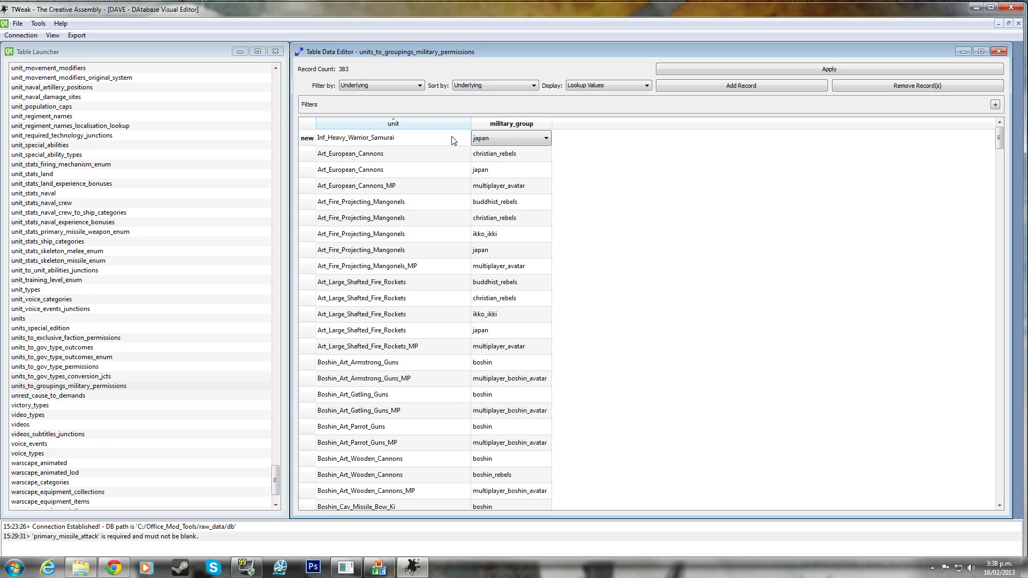
{"action": "left_click", "coordinate": [487, 159]}
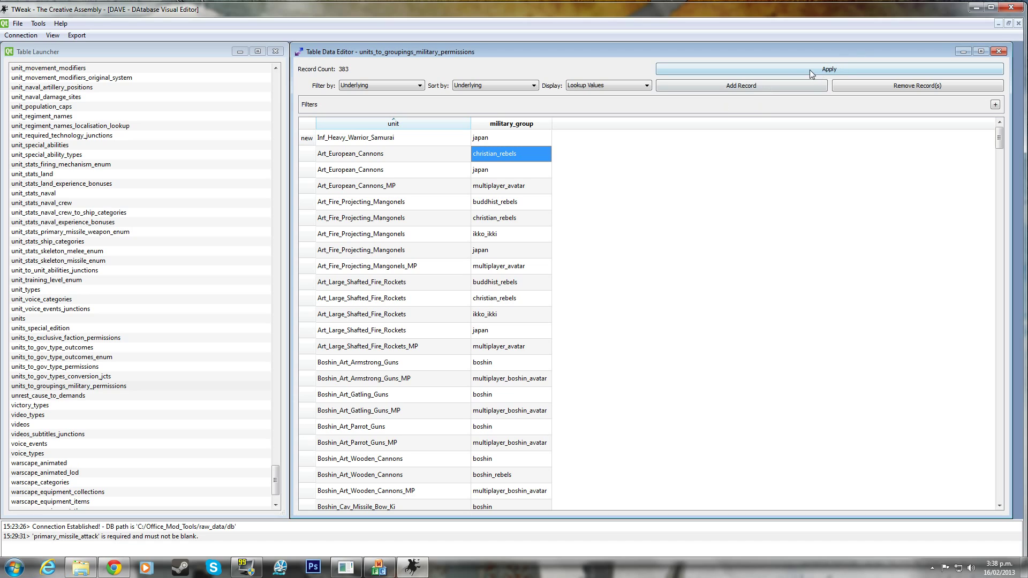
Close the units_to_groupings_military_permissions table without saving, and open and close the units_to_exclusive_faction_permissions table.
{"action": "left_click", "coordinate": [999, 51]}
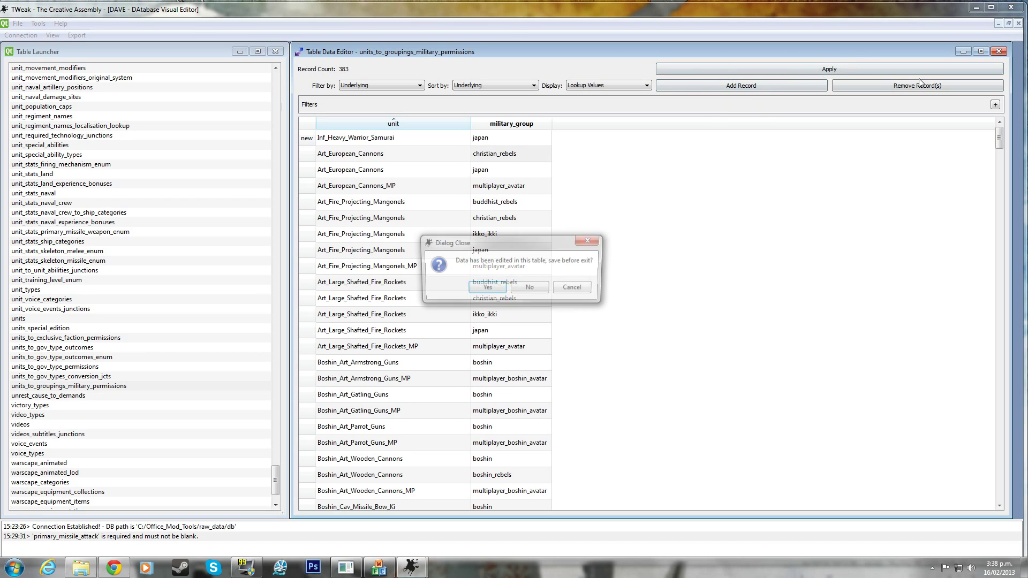
{"action": "left_click", "coordinate": [531, 290]}
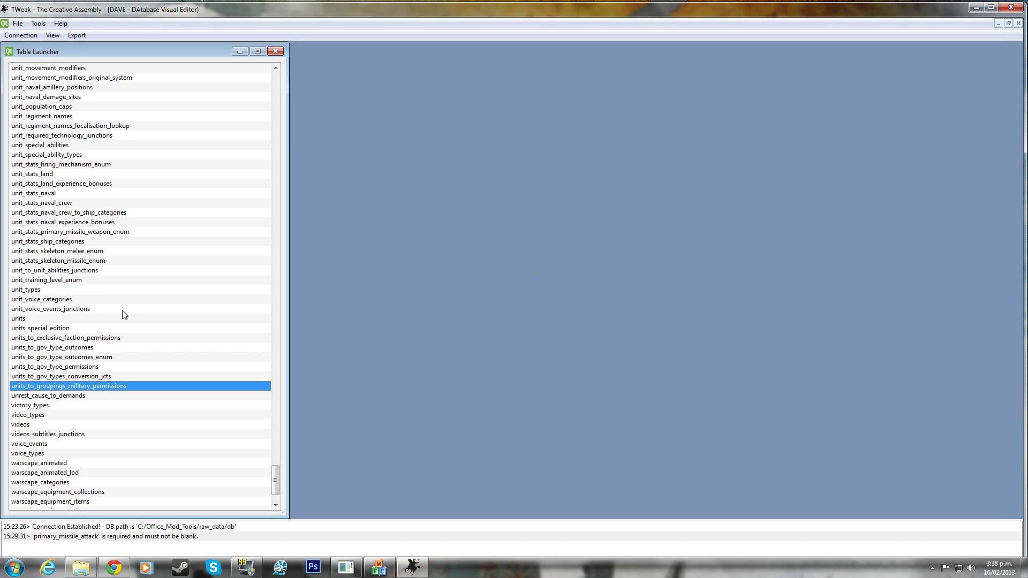
{"action": "double_click", "coordinate": [106, 337]}
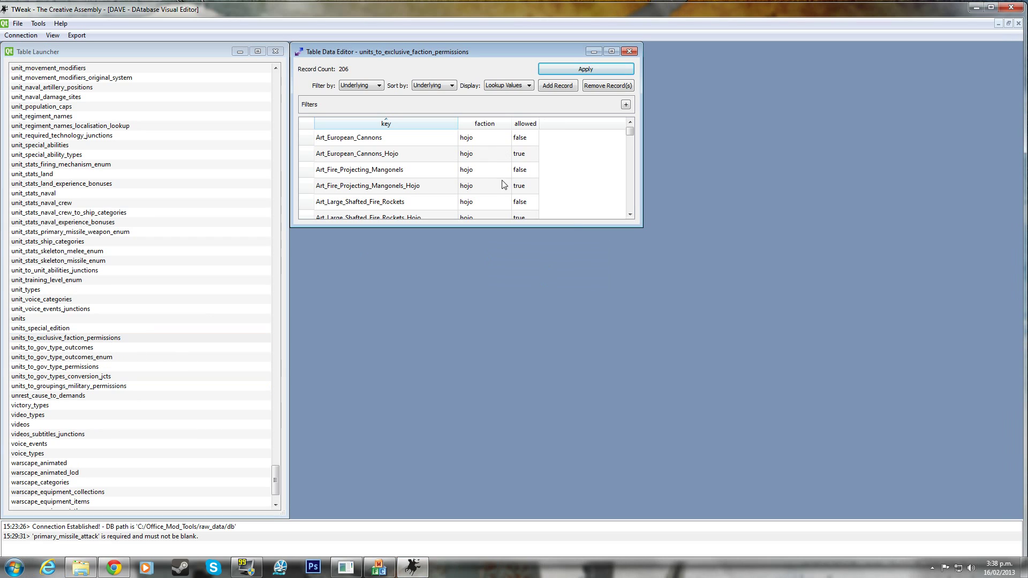
{"action": "left_click", "coordinate": [629, 52]}
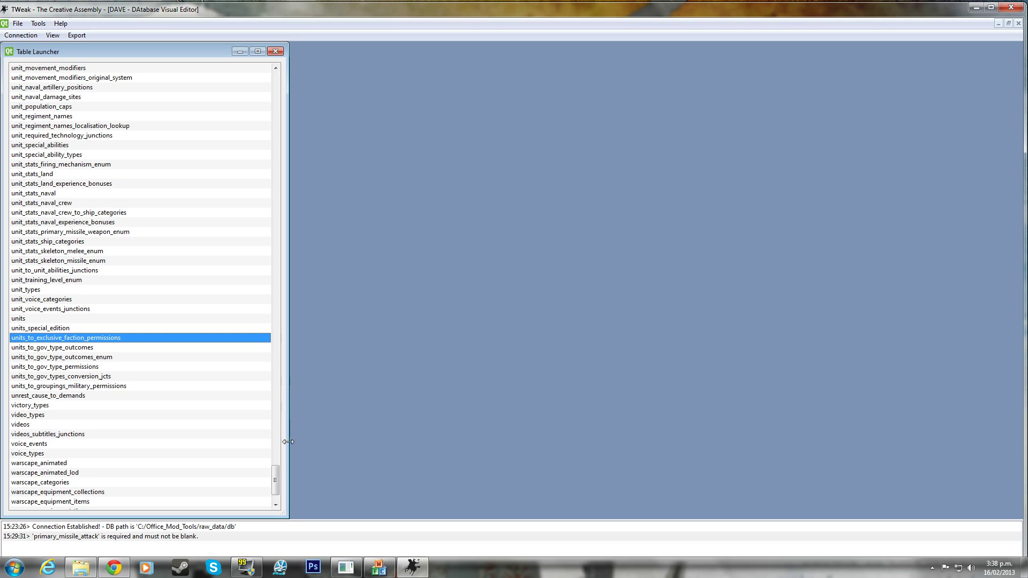
Open the uniforms table in an enlarged editor and add a new record to it.
{"action": "left_click_drag", "start_coordinate": [276, 484], "coordinate": [268, 455]}
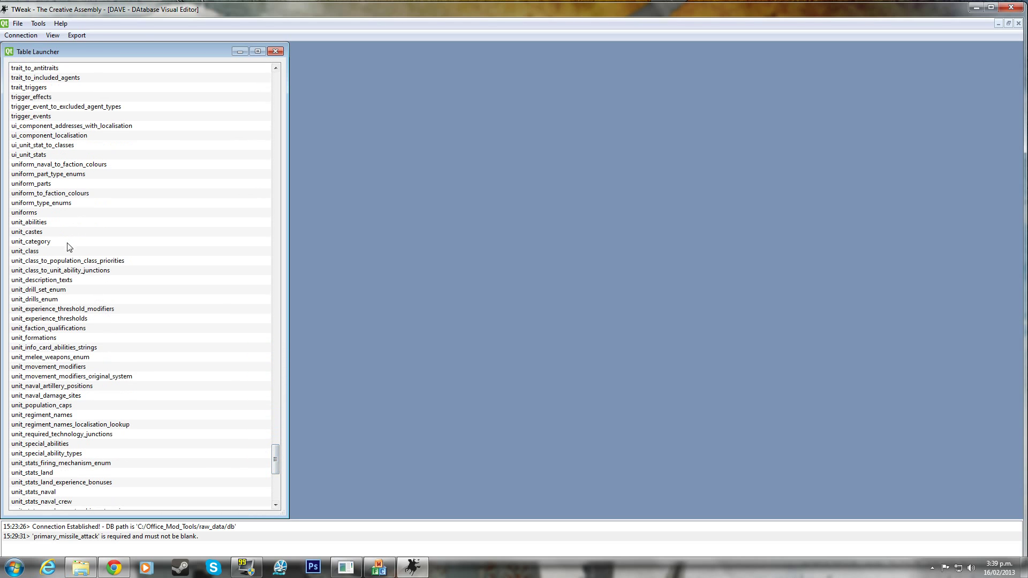
{"action": "double_click", "coordinate": [43, 213]}
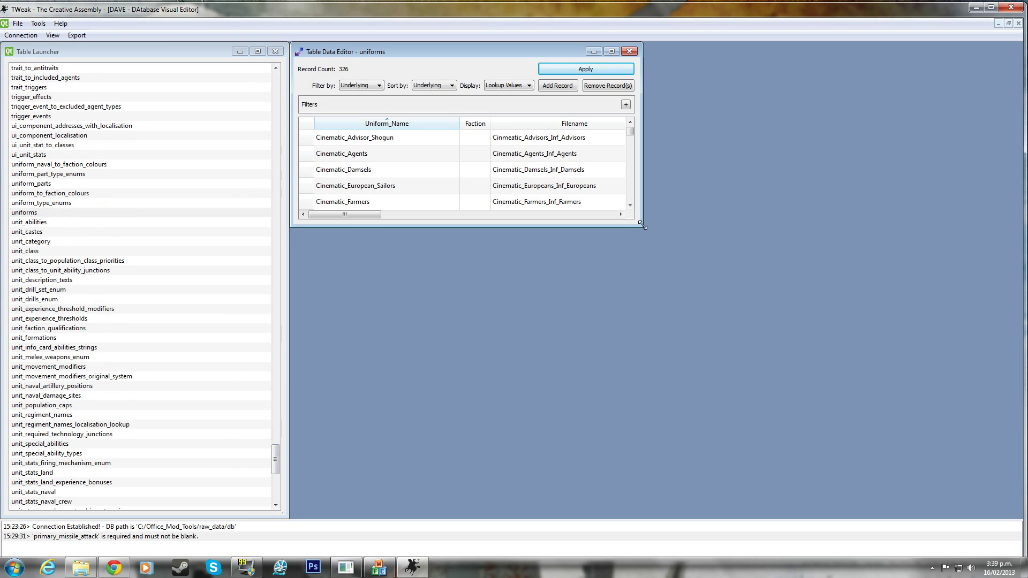
{"action": "left_click_drag", "start_coordinate": [642, 225], "coordinate": [1022, 518]}
{"action": "left_click", "coordinate": [729, 86]}
Name the new uniforms record Samurai_warrior_1 in its Uniform_Name field.
{"action": "double_click", "coordinate": [381, 138]}
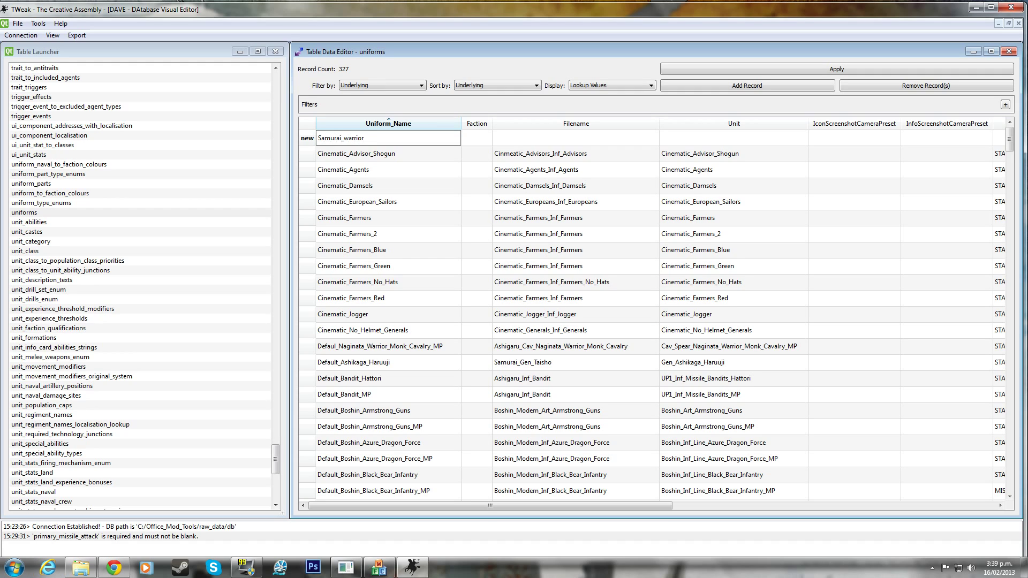
{"action": "key", "text": "Return"}
{"action": "left_click", "coordinate": [405, 138]}
Copy the Filename value Samurai_Cav_Yari_Cavalry from the Default_Yari_Cavalry_MP record in the uniforms table.
{"action": "double_click", "coordinate": [558, 140]}
{"action": "scroll", "coordinate": [488, 301], "scroll_direction": "down", "scroll_amount": 15}
{"action": "scroll", "coordinate": [488, 301], "scroll_direction": "down", "scroll_amount": 15}
{"action": "scroll", "coordinate": [526, 329], "scroll_direction": "down", "scroll_amount": 10}
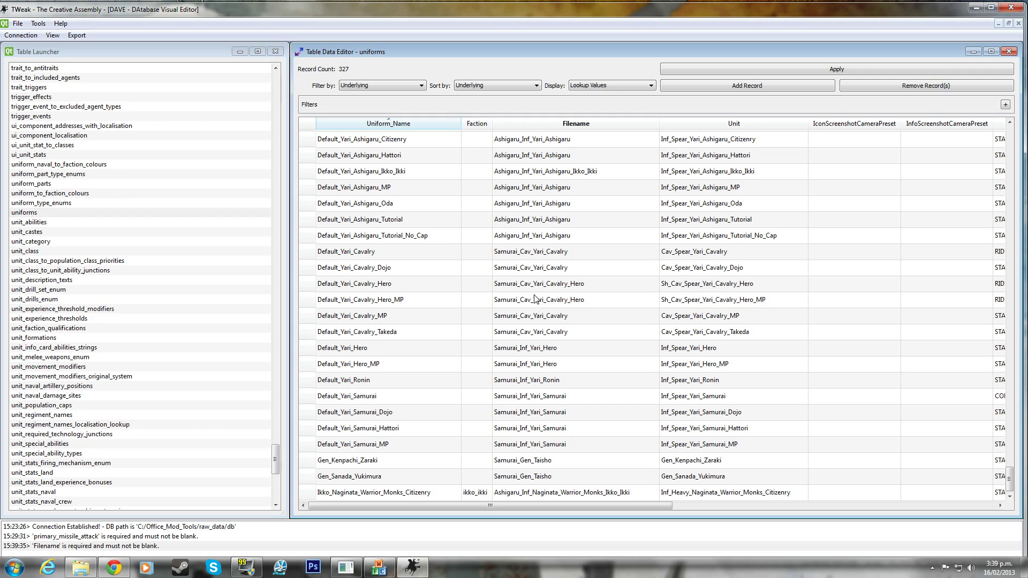
{"action": "double_click", "coordinate": [538, 311]}
{"action": "left_click", "coordinate": [538, 311]}
{"action": "right_click", "coordinate": [538, 312]}
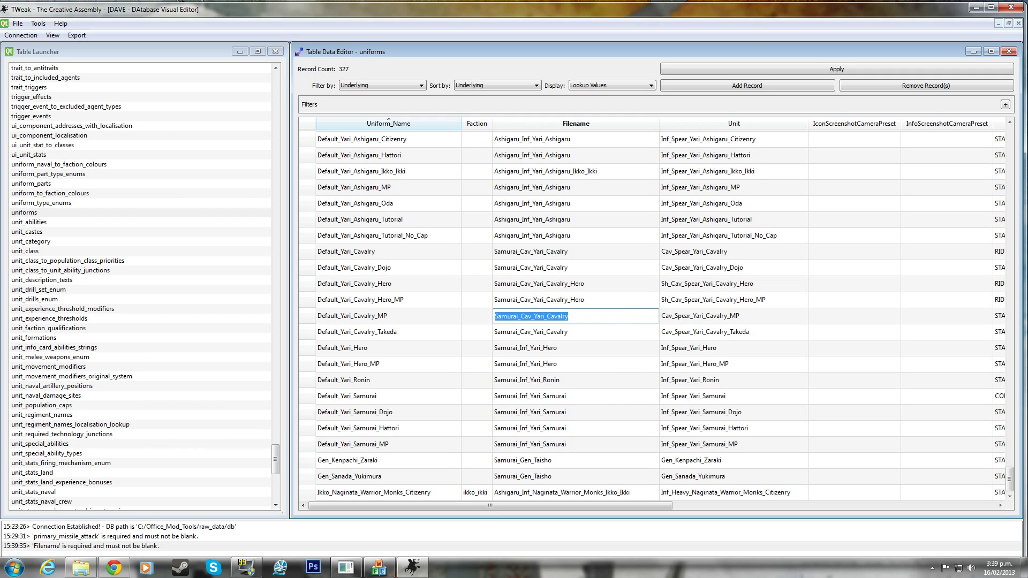
{"action": "right_click", "coordinate": [526, 317]}
{"action": "left_click", "coordinate": [552, 363]}
Paste Samurai_Cav_Yari_Cavalry as the Filename of the new Samurai_warrior_1 record.
{"action": "left_click_drag", "start_coordinate": [1011, 478], "coordinate": [1012, 126]}
{"action": "double_click", "coordinate": [593, 140]}
{"action": "right_click", "coordinate": [582, 138]}
{"action": "left_click", "coordinate": [626, 199]}
Set the Samurai_warrior_1 record's Unit to Inf_Heavy_Warrior_Samurai.
{"action": "double_click", "coordinate": [769, 138]}
{"action": "left_click", "coordinate": [768, 138]}
{"action": "scroll", "coordinate": [742, 233], "scroll_direction": "down", "scroll_amount": 20}
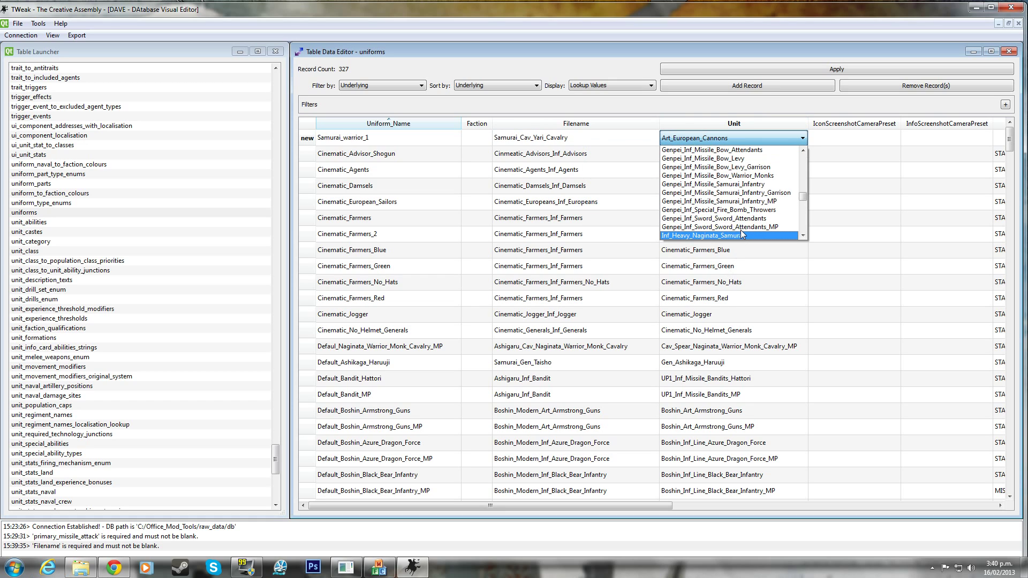
{"action": "scroll", "coordinate": [741, 233], "scroll_direction": "down", "scroll_amount": 5}
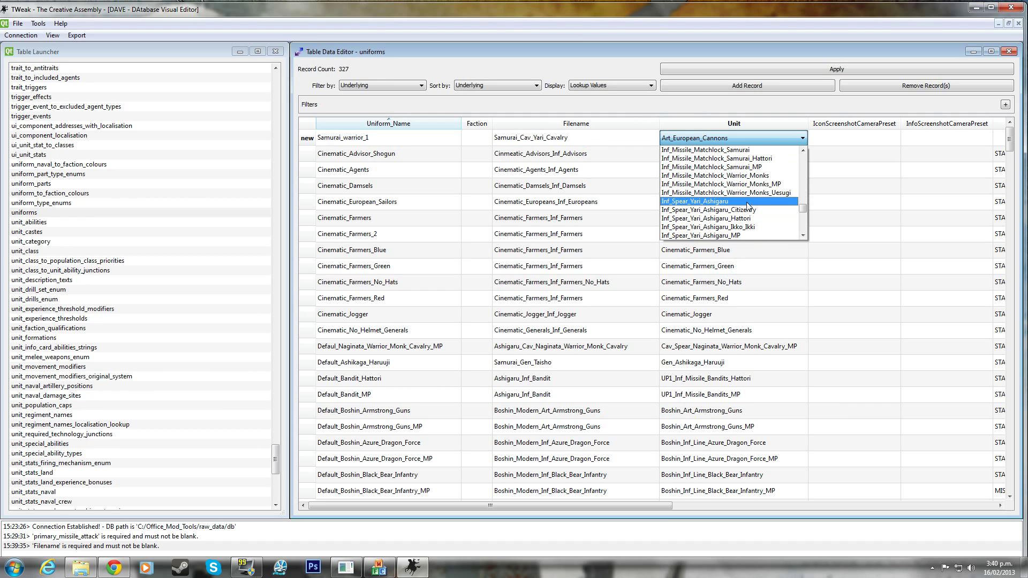
{"action": "scroll", "coordinate": [747, 205], "scroll_direction": "down", "scroll_amount": 2}
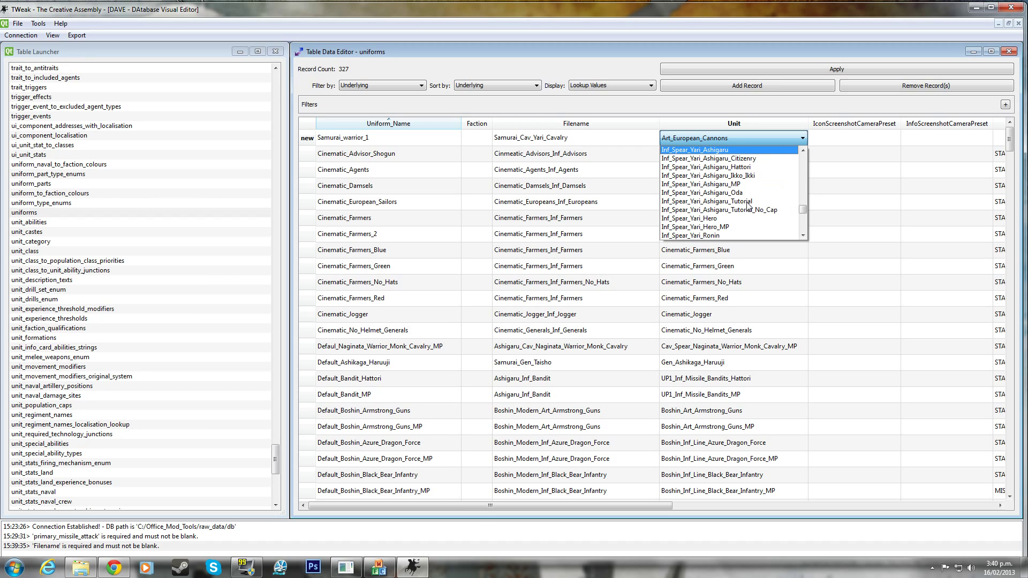
{"action": "scroll", "coordinate": [748, 205], "scroll_direction": "down", "scroll_amount": 2}
{"action": "scroll", "coordinate": [765, 207], "scroll_direction": "up", "scroll_amount": 10}
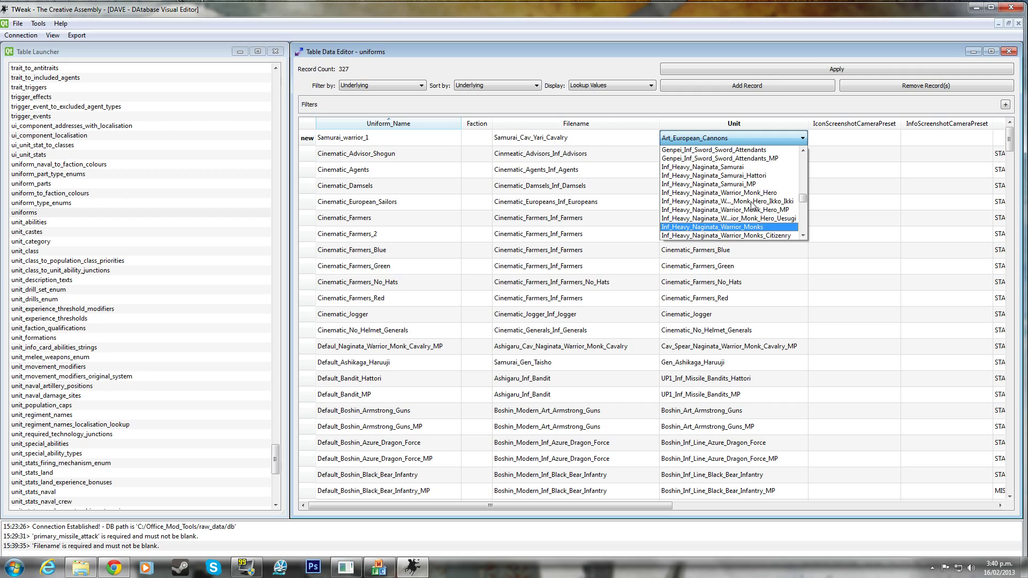
{"action": "scroll", "coordinate": [742, 226], "scroll_direction": "down", "scroll_amount": 2}
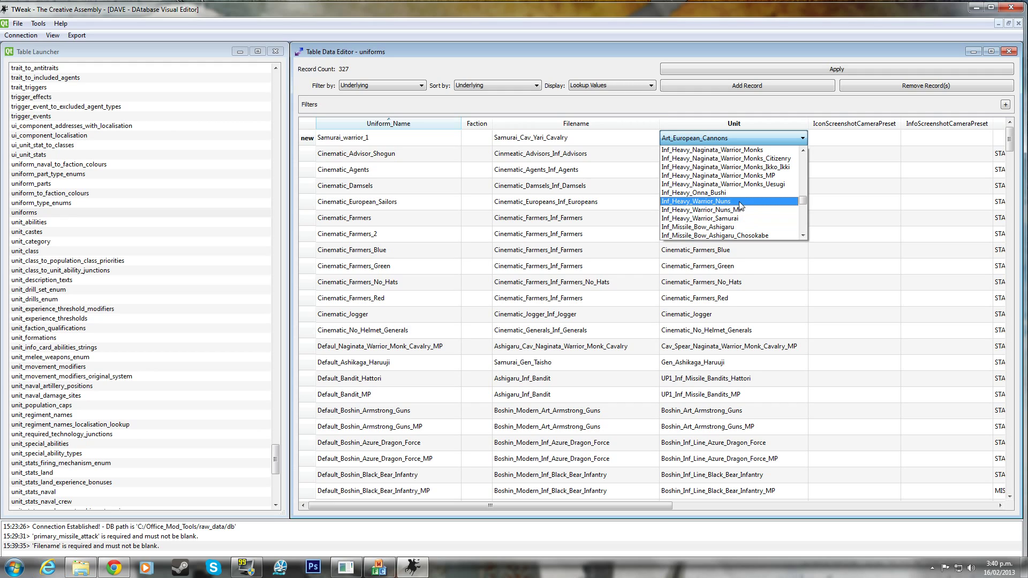
{"action": "left_click", "coordinate": [741, 219]}
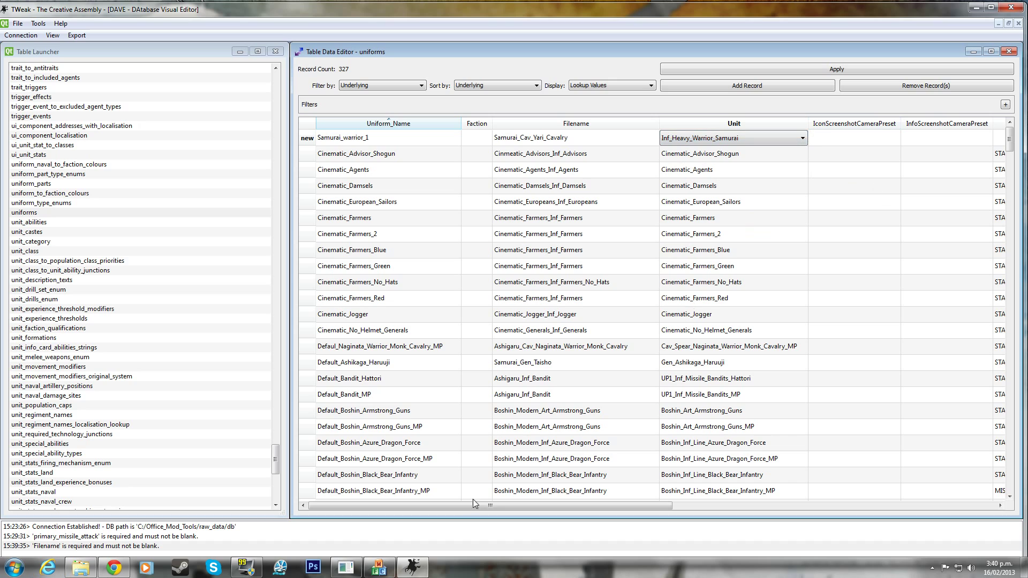
Set both ManAnimation and MountAnimation of the Samurai_warrior_1 record to STAND.
{"action": "left_click_drag", "start_coordinate": [664, 506], "coordinate": [874, 504]}
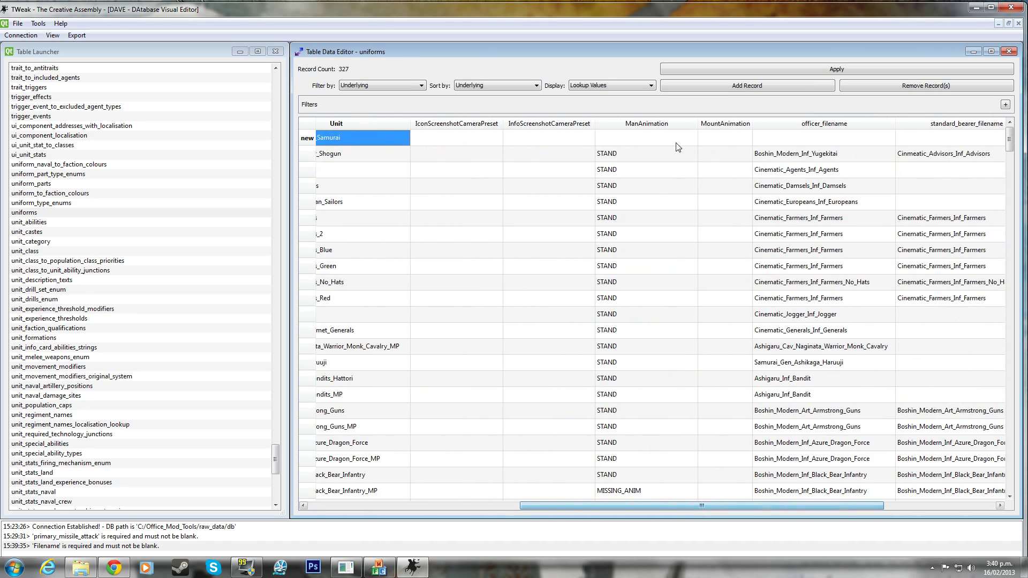
{"action": "left_click", "coordinate": [666, 138]}
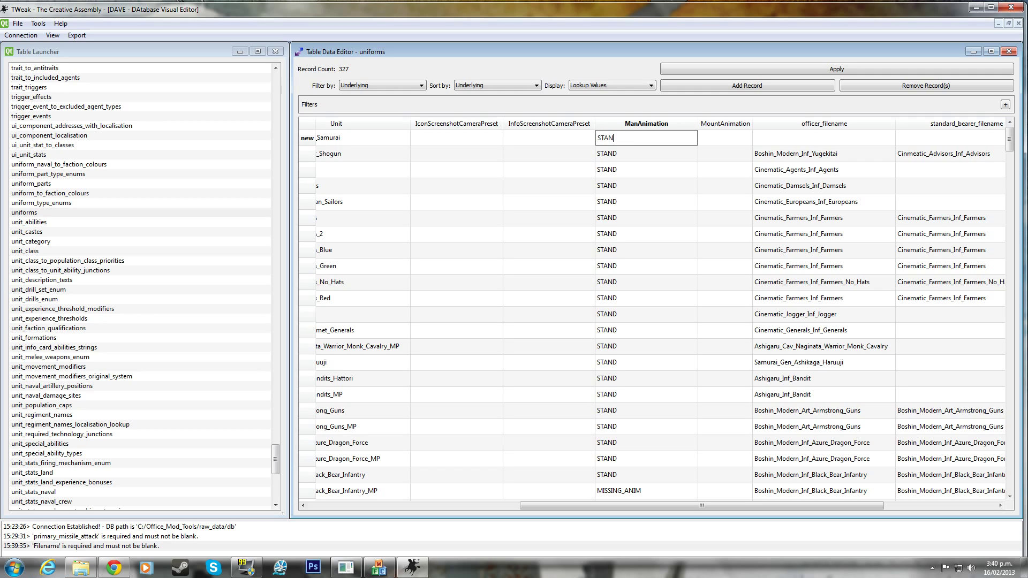
{"action": "left_click", "coordinate": [732, 140]}
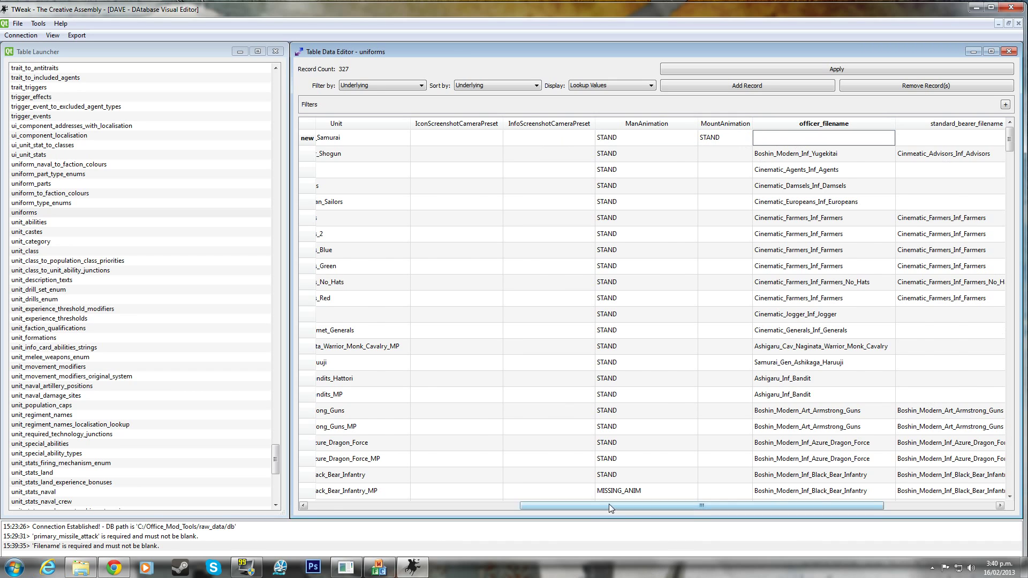
Copy the new record's Uniform_Name, Samurai_warrior_1, into its officer_filename field.
{"action": "left_click_drag", "start_coordinate": [612, 506], "coordinate": [403, 506]}
{"action": "double_click", "coordinate": [343, 138]}
{"action": "key", "text": "ctrl+c"}
{"action": "right_click", "coordinate": [347, 140]}
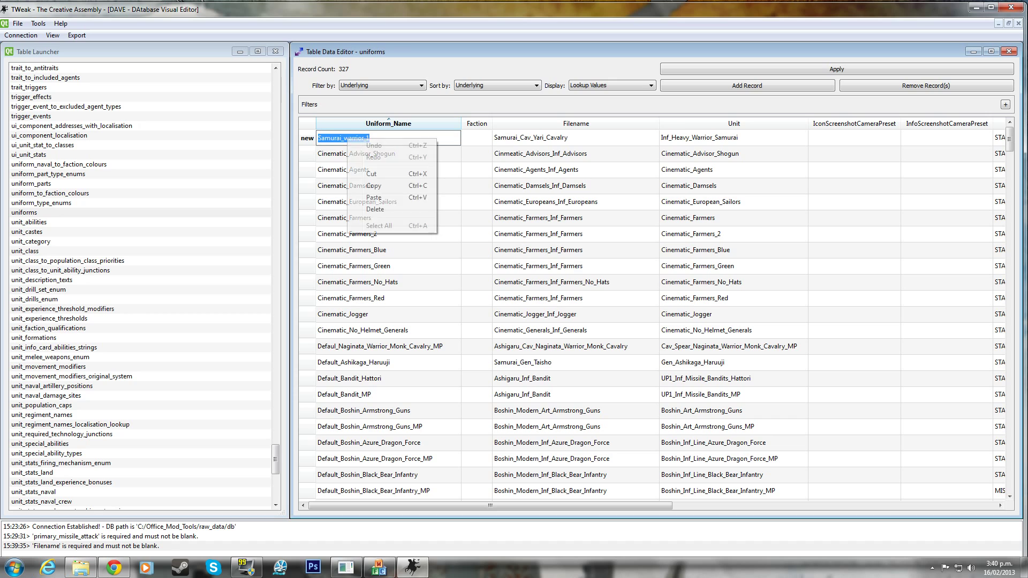
{"action": "key", "text": "Escape"}
{"action": "left_click_drag", "start_coordinate": [600, 505], "coordinate": [864, 511]}
{"action": "right_click", "coordinate": [741, 140]}
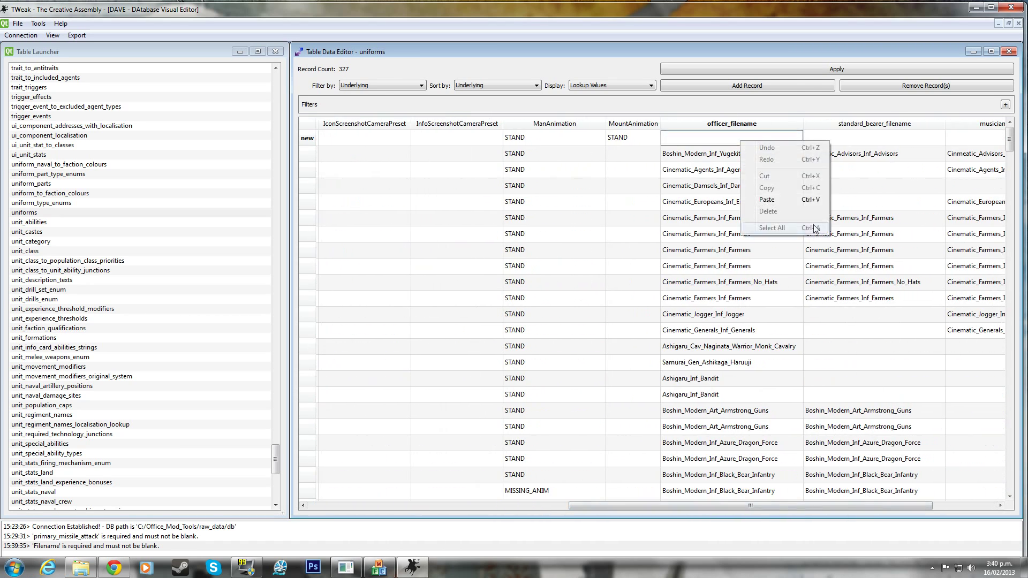
{"action": "left_click", "coordinate": [796, 203]}
Set the new record's imposter_sharing to samurai and apply it to the uniforms table.
{"action": "left_click_drag", "start_coordinate": [862, 507], "coordinate": [913, 506]}
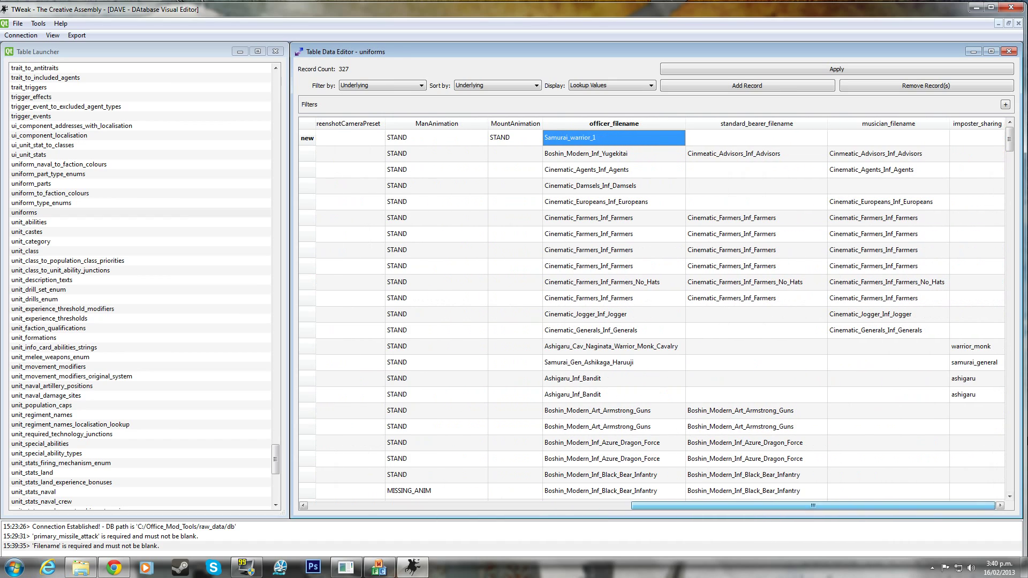
{"action": "left_click", "coordinate": [984, 143]}
{"action": "left_click", "coordinate": [984, 144]}
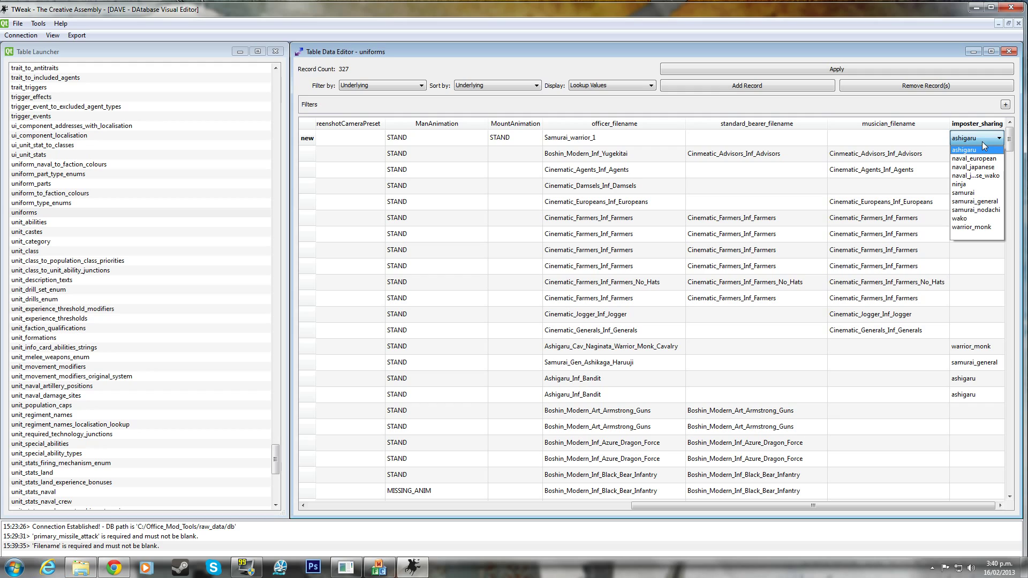
{"action": "left_click", "coordinate": [991, 197]}
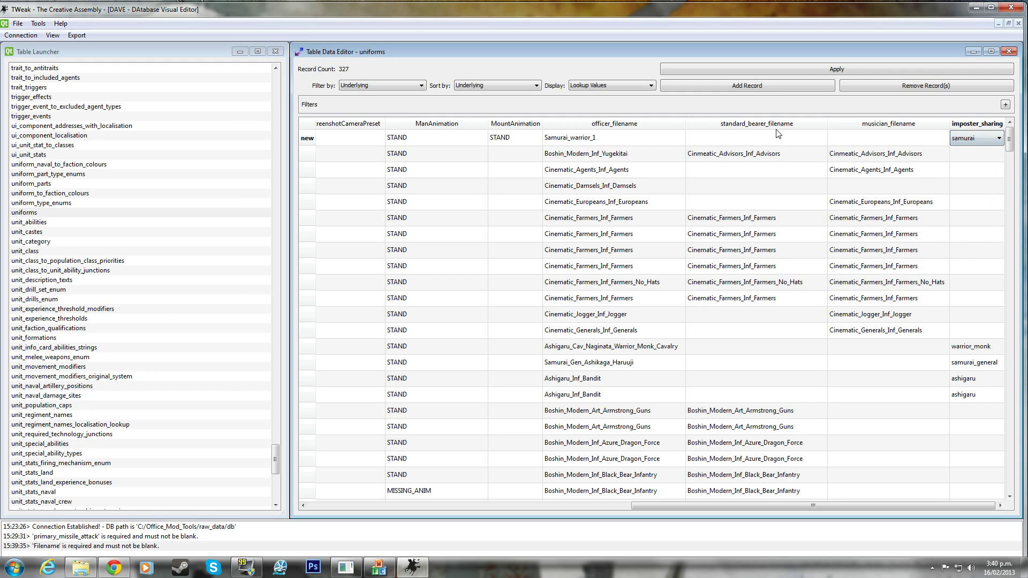
{"action": "left_click", "coordinate": [796, 67]}
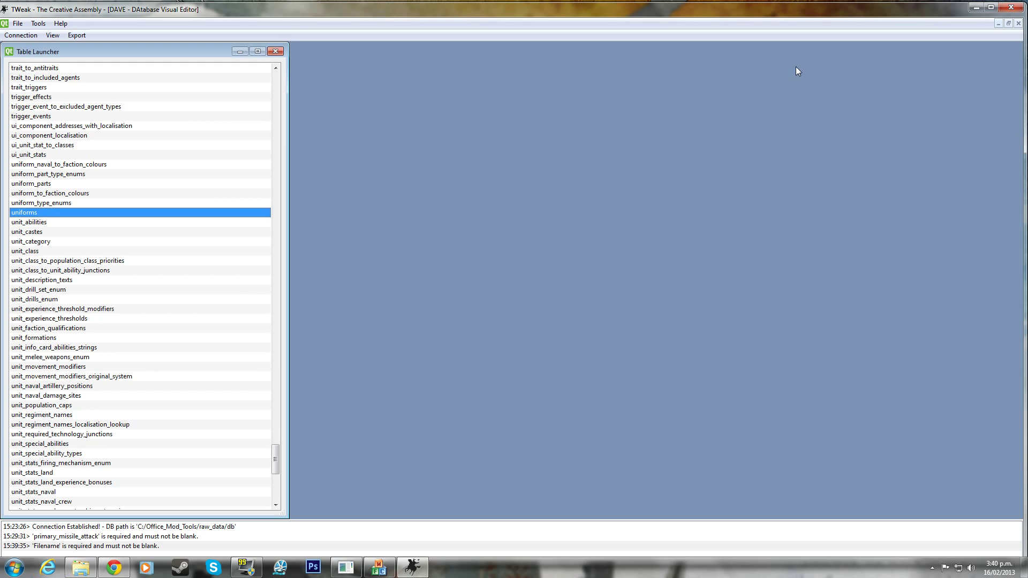
Close the Table Launcher and open the Unit editor.
{"action": "left_click", "coordinate": [275, 52]}
{"action": "left_click", "coordinate": [52, 35]}
{"action": "left_click", "coordinate": [37, 24]}
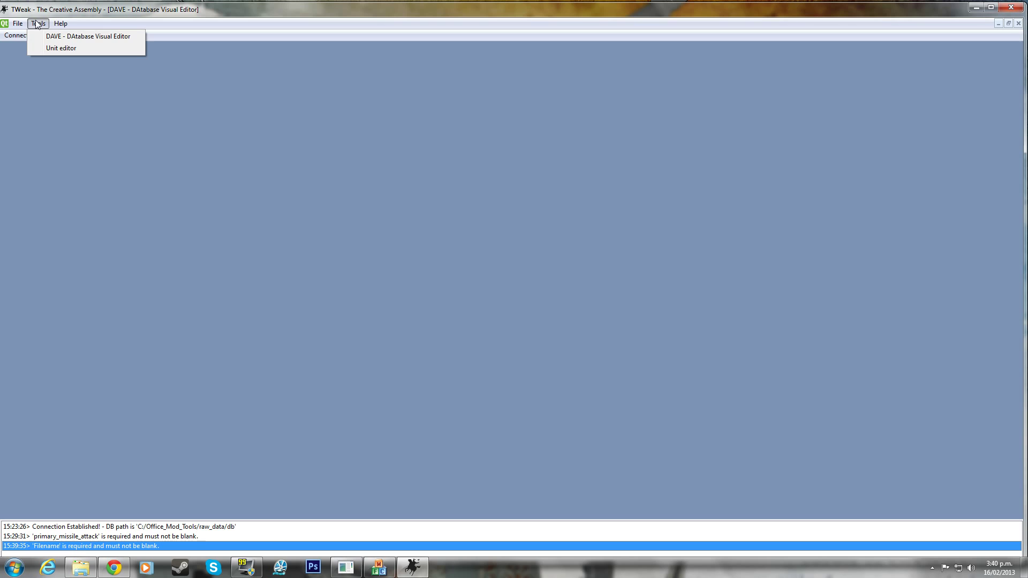
{"action": "left_click", "coordinate": [62, 48]}
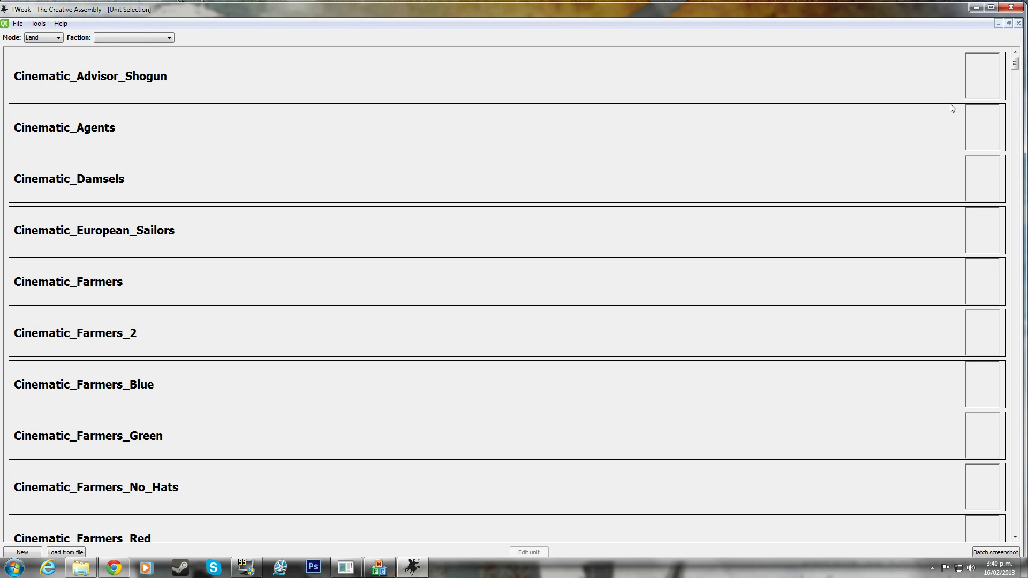
Open the Samurai_warrior_1 unit for editing and preview the small_crescent_crest on its soldier.
{"action": "left_click_drag", "start_coordinate": [1015, 66], "coordinate": [1014, 533]}
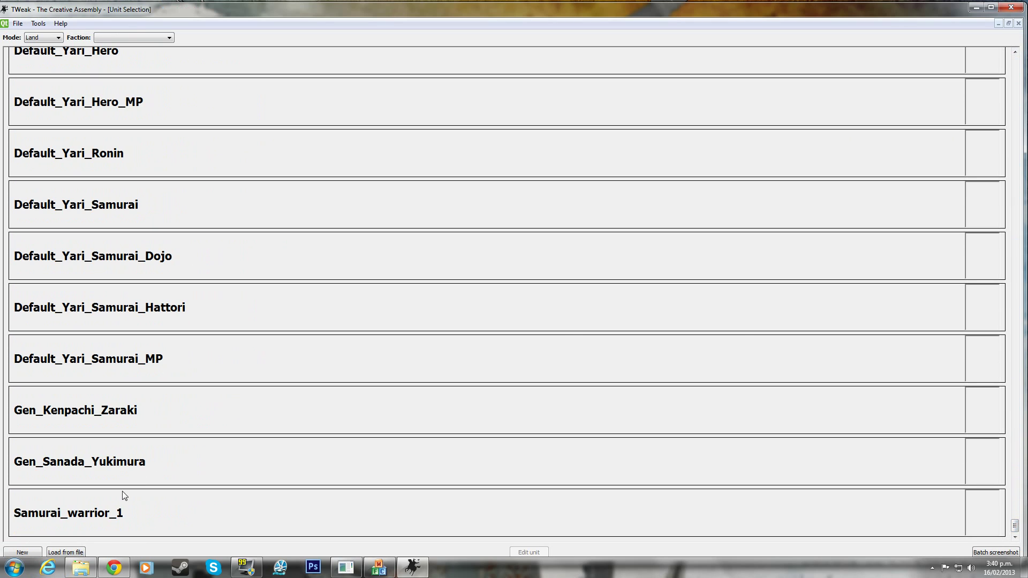
{"action": "left_click", "coordinate": [124, 495]}
{"action": "left_click", "coordinate": [529, 552]}
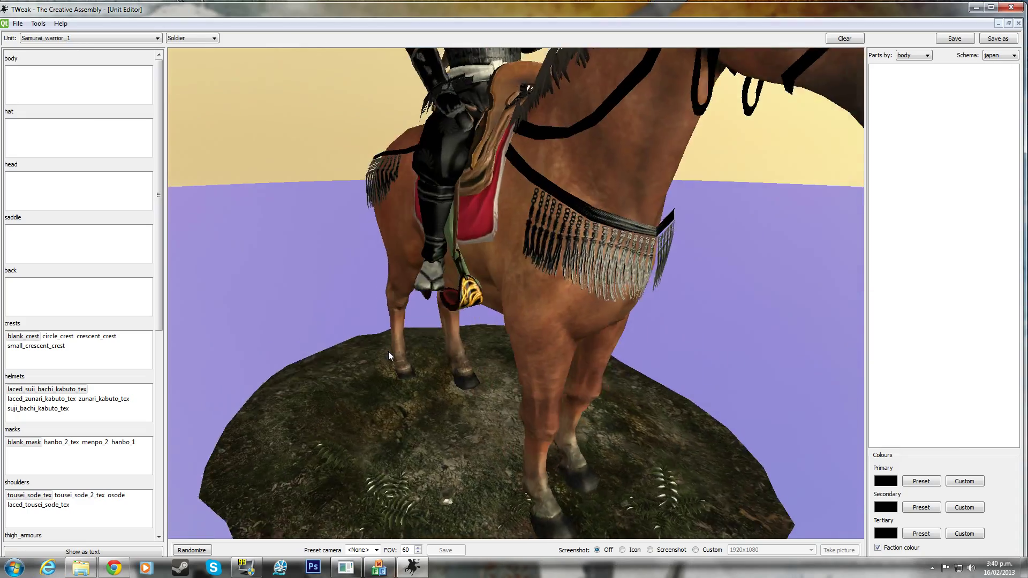
{"action": "left_click_drag", "start_coordinate": [441, 270], "coordinate": [163, 355]}
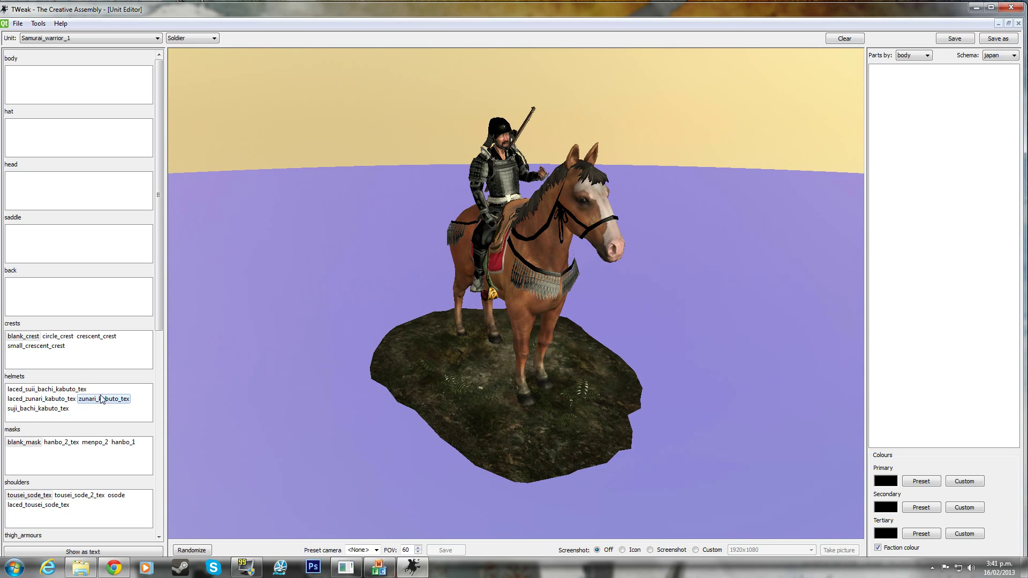
{"action": "left_click", "coordinate": [36, 345]}
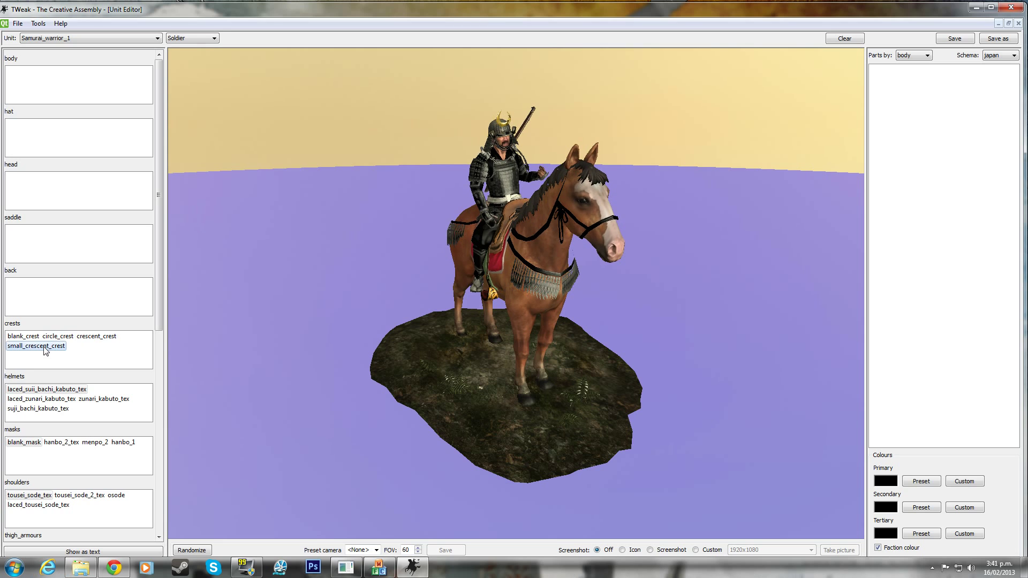
Switch the unit from Soldier to Officer and filter the available parts by legs.
{"action": "left_click", "coordinate": [194, 39]}
{"action": "left_click", "coordinate": [189, 54]}
{"action": "left_click_drag", "start_coordinate": [260, 270], "coordinate": [857, 127]}
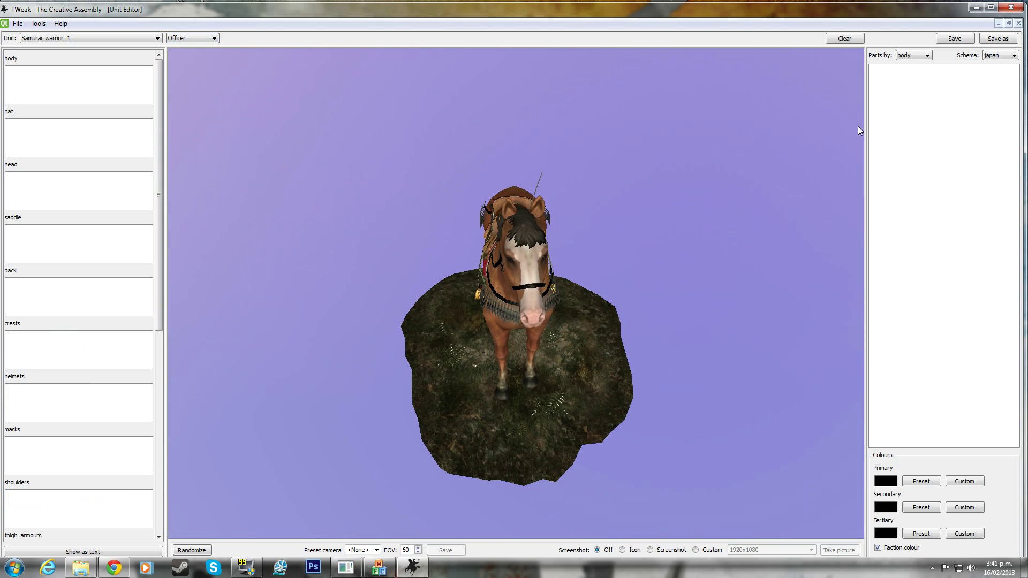
{"action": "left_click", "coordinate": [915, 56]}
{"action": "scroll", "coordinate": [915, 123], "scroll_direction": "down", "scroll_amount": 2}
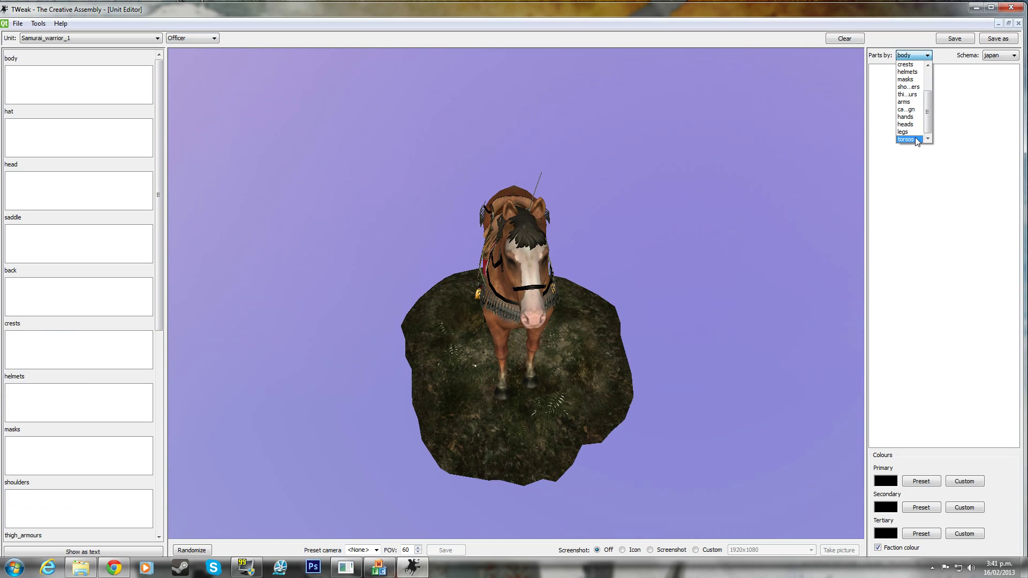
{"action": "left_click", "coordinate": [915, 133]}
{"action": "scroll", "coordinate": [871, 387], "scroll_direction": "down", "scroll_amount": 2}
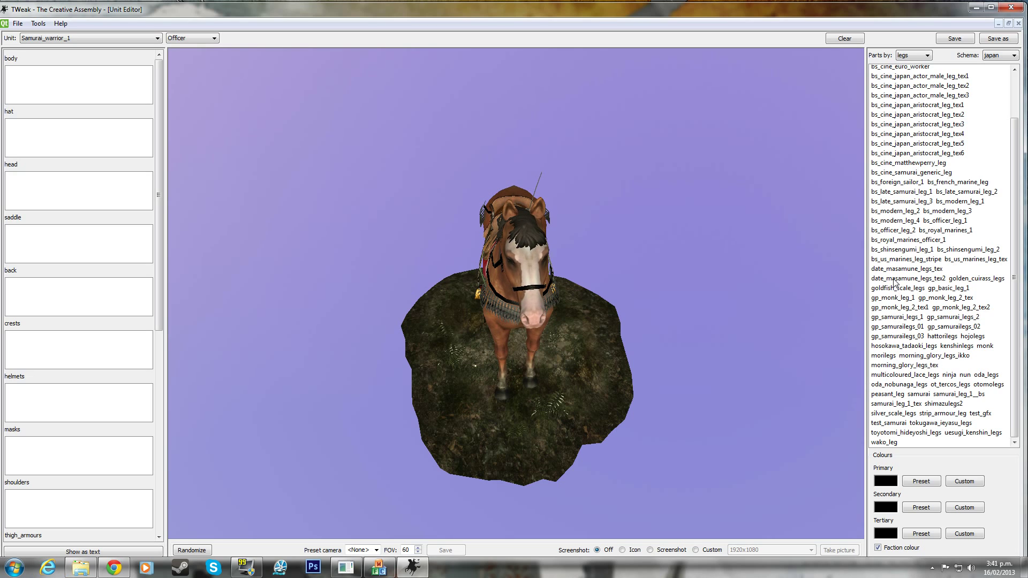
Try the samurai_leg_1_tex legs on the officer and remove them.
{"action": "left_click", "coordinate": [889, 404]}
{"action": "left_click_drag", "start_coordinate": [511, 284], "coordinate": [359, 304]}
{"action": "scroll", "coordinate": [59, 511], "scroll_direction": "down", "scroll_amount": 6}
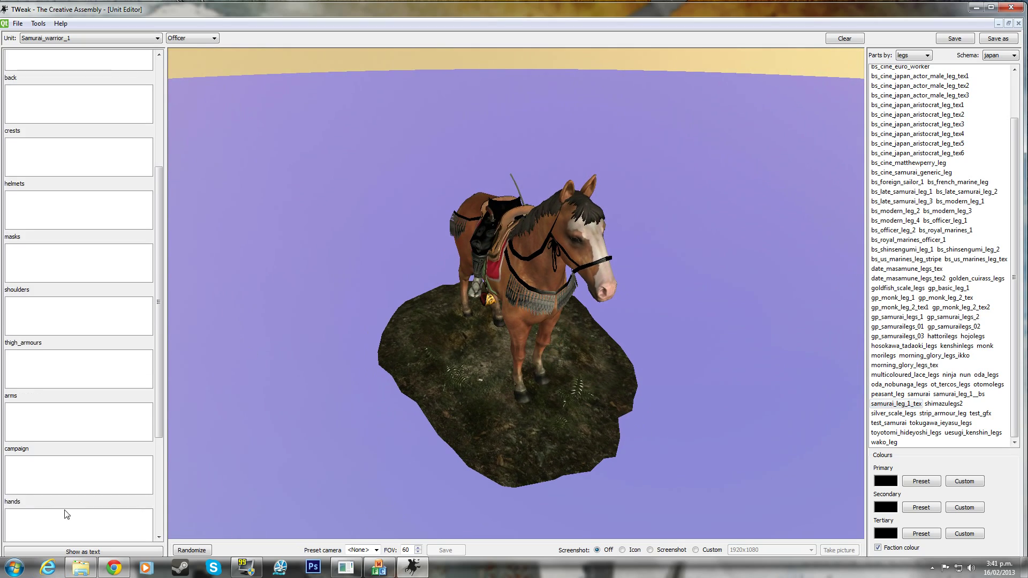
{"action": "double_click", "coordinate": [44, 455]}
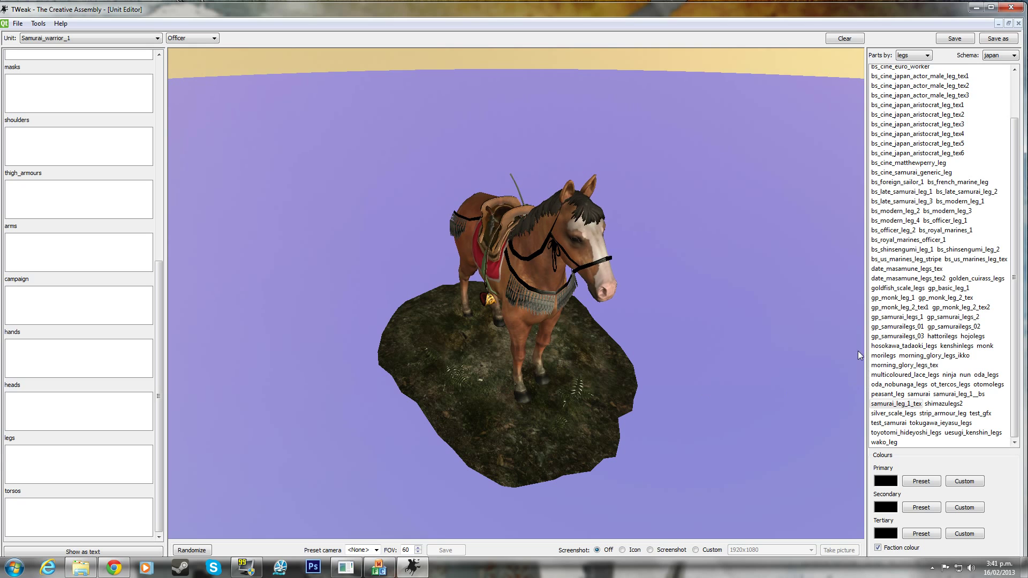
Add the bs_cine_japan_aristocrat_leg_tex6 legs to the officer.
{"action": "scroll", "coordinate": [941, 217], "scroll_direction": "up", "scroll_amount": 2}
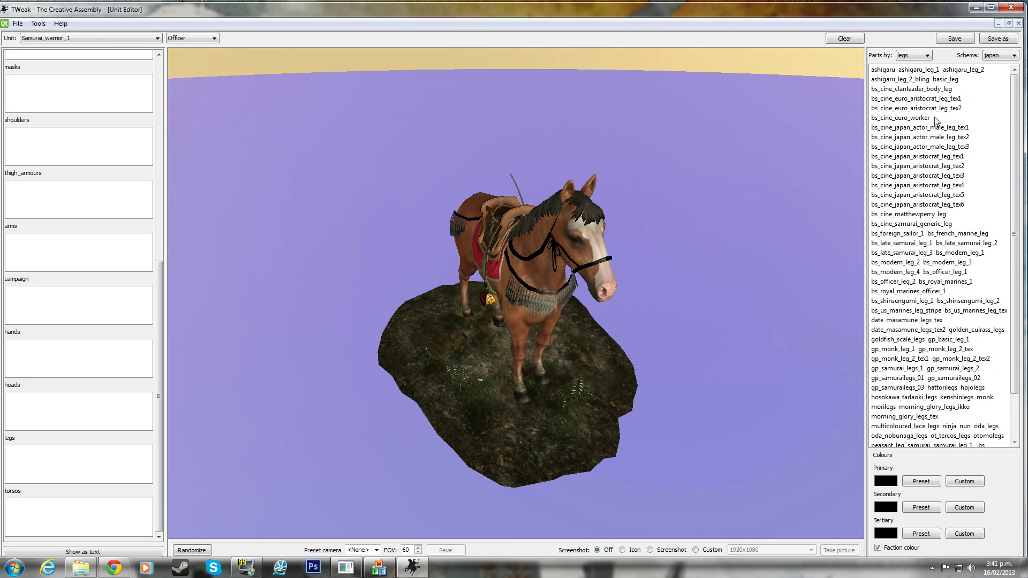
{"action": "double_click", "coordinate": [935, 205]}
{"action": "left_click_drag", "start_coordinate": [536, 217], "coordinate": [643, 211]}
{"action": "scroll", "coordinate": [544, 216], "scroll_direction": "up", "scroll_amount": 5}
{"action": "scroll", "coordinate": [484, 217], "scroll_direction": "down", "scroll_amount": 5}
Add the blade_master_torso part to the officer from the torsos category.
{"action": "left_click", "coordinate": [926, 55]}
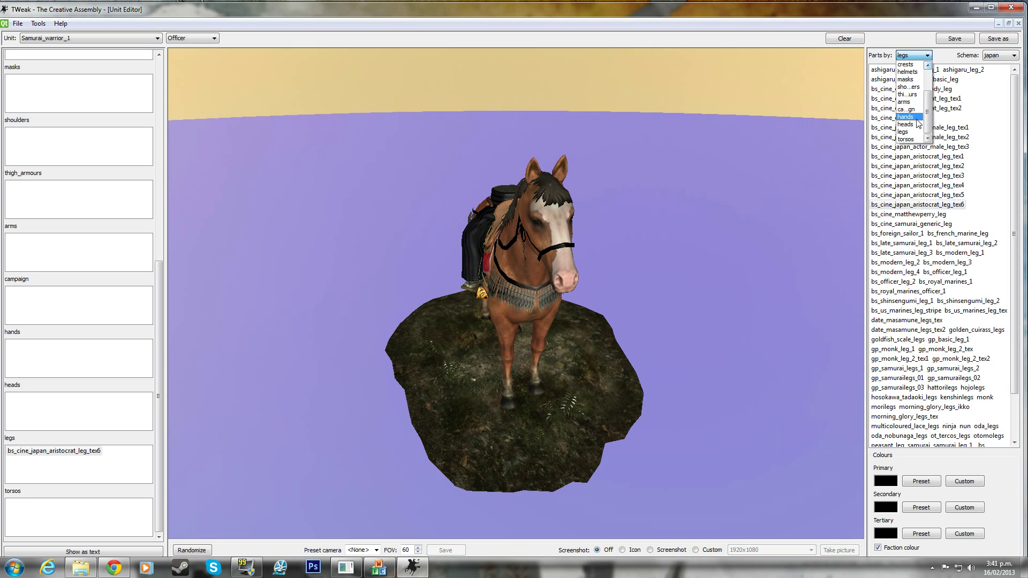
{"action": "left_click", "coordinate": [914, 141]}
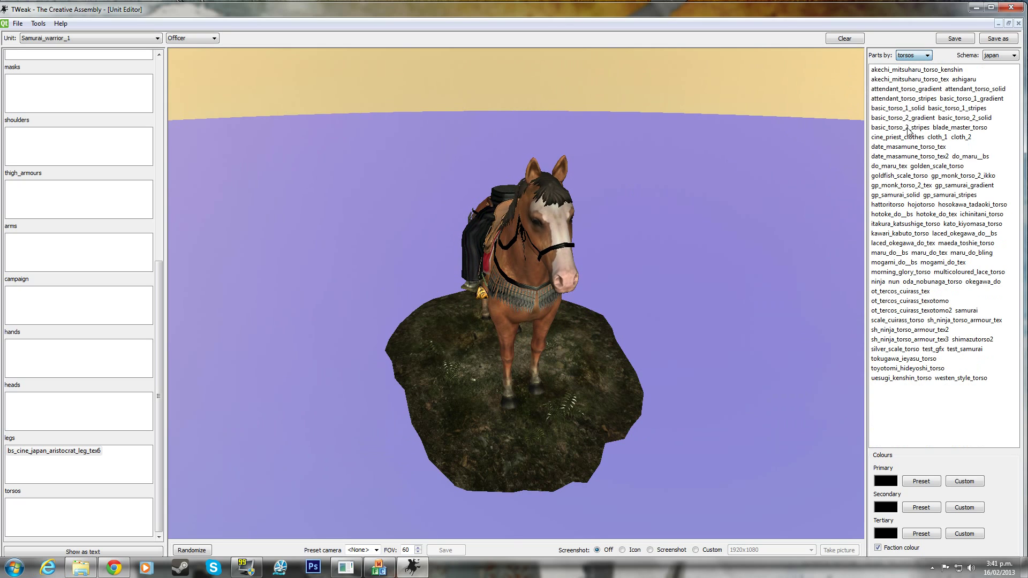
{"action": "left_click", "coordinate": [972, 128]}
{"action": "left_click_drag", "start_coordinate": [519, 206], "coordinate": [415, 261]}
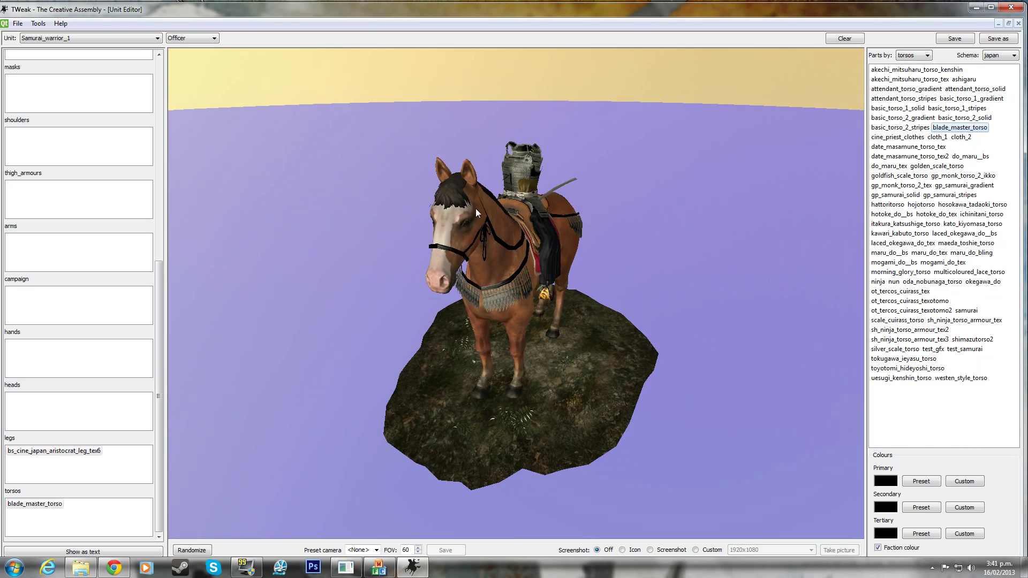
Add the wako_arm part to the officer from the arms category.
{"action": "left_click", "coordinate": [910, 56]}
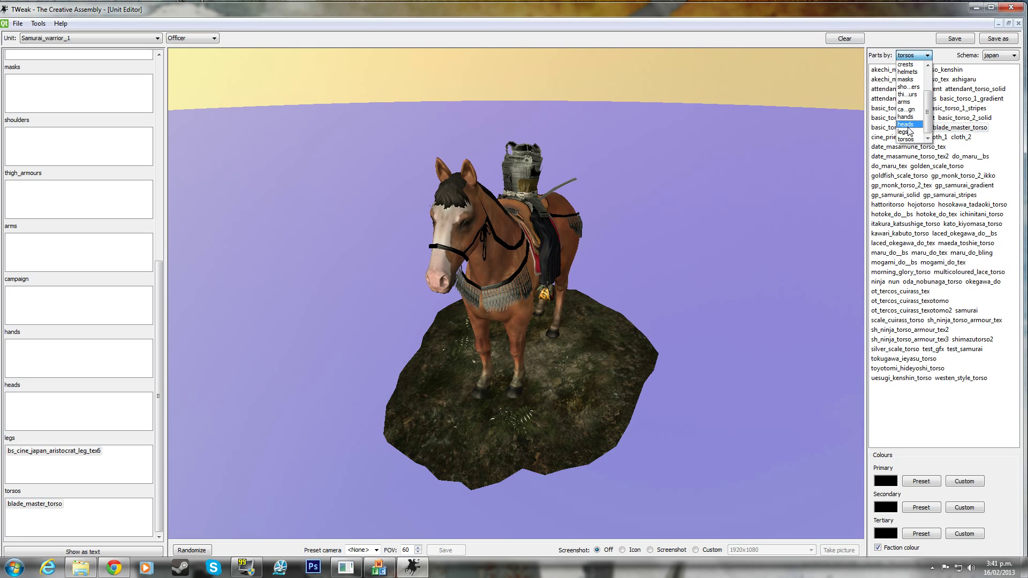
{"action": "left_click", "coordinate": [906, 102]}
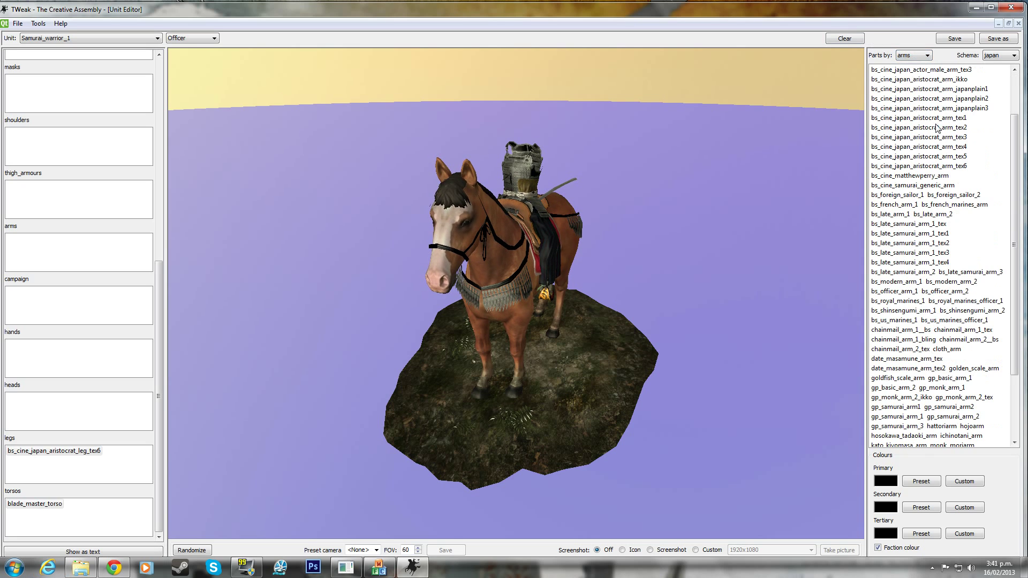
{"action": "scroll", "coordinate": [926, 148], "scroll_direction": "down", "scroll_amount": 3}
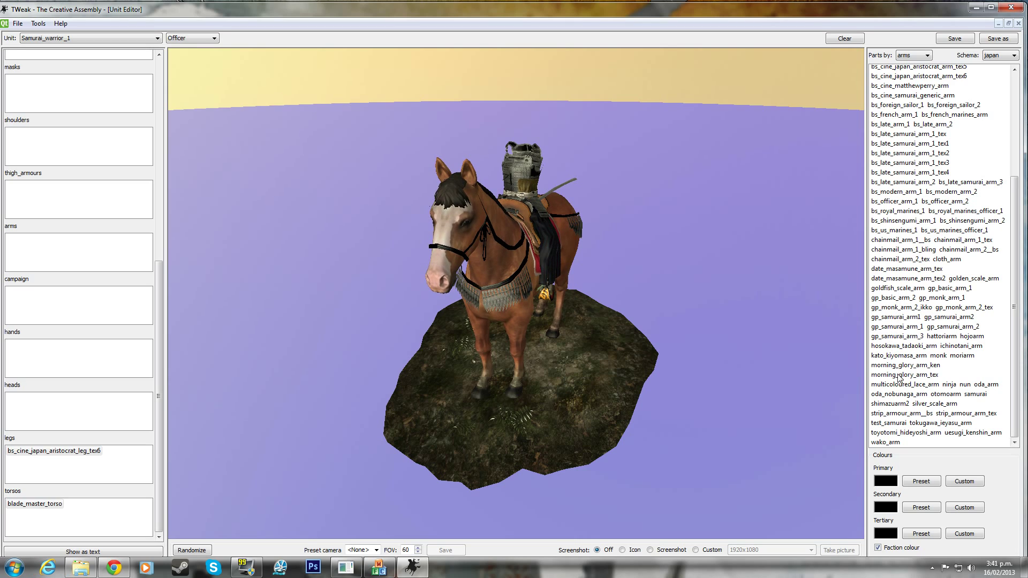
{"action": "left_click", "coordinate": [892, 443]}
{"action": "left_click_drag", "start_coordinate": [798, 381], "coordinate": [399, 261]}
Try menpo_1_kenmask on the officer, remove it, and add menpo_mask instead.
{"action": "left_click", "coordinate": [924, 58]}
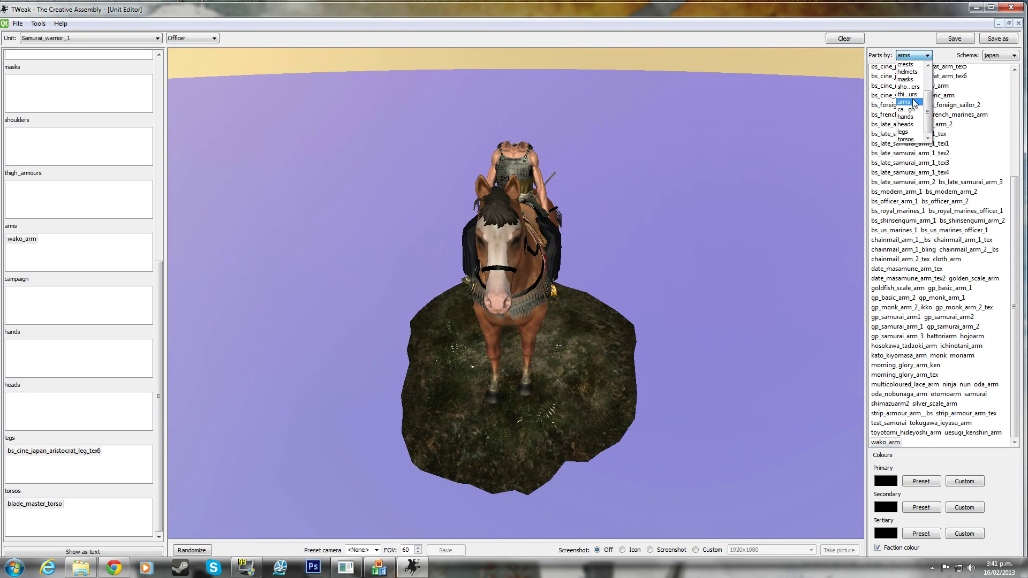
{"action": "left_click", "coordinate": [918, 80]}
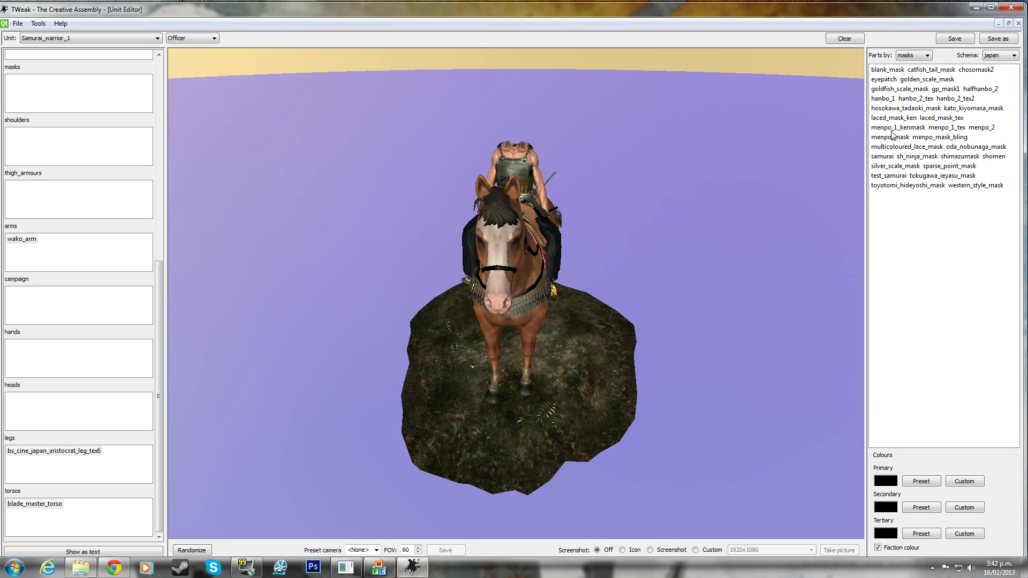
{"action": "left_click", "coordinate": [924, 57]}
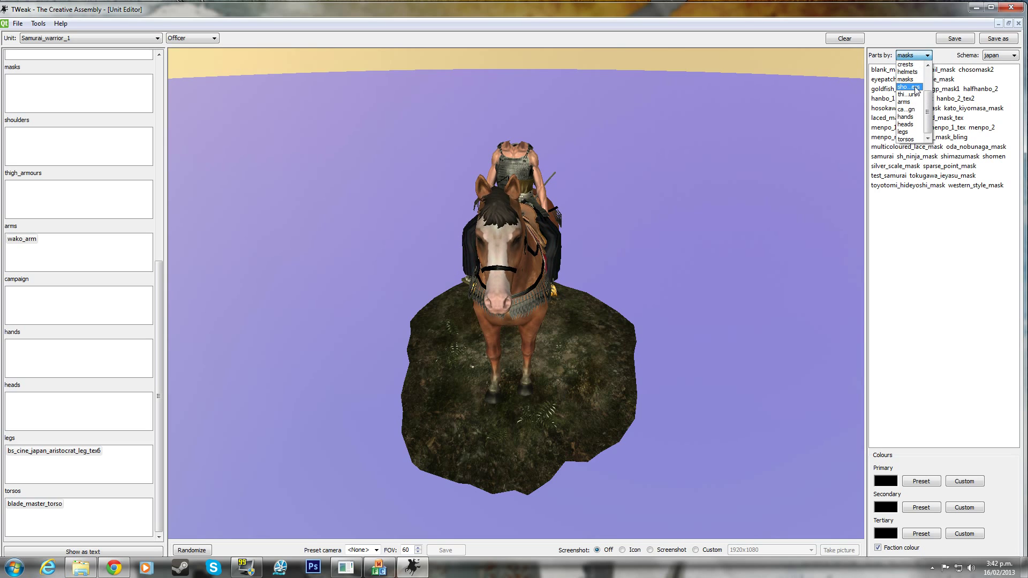
{"action": "left_click", "coordinate": [916, 81]}
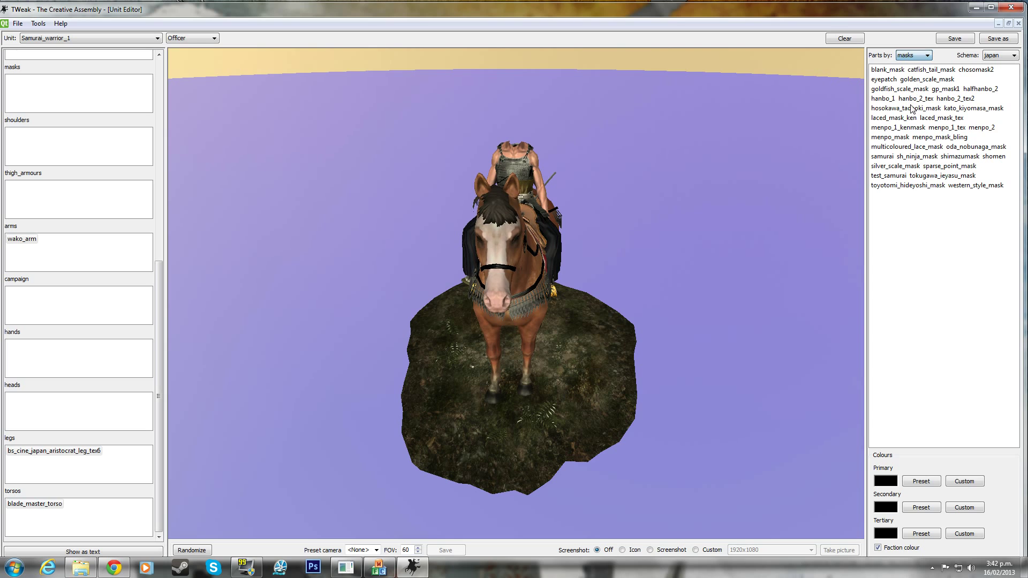
{"action": "left_click", "coordinate": [899, 132]}
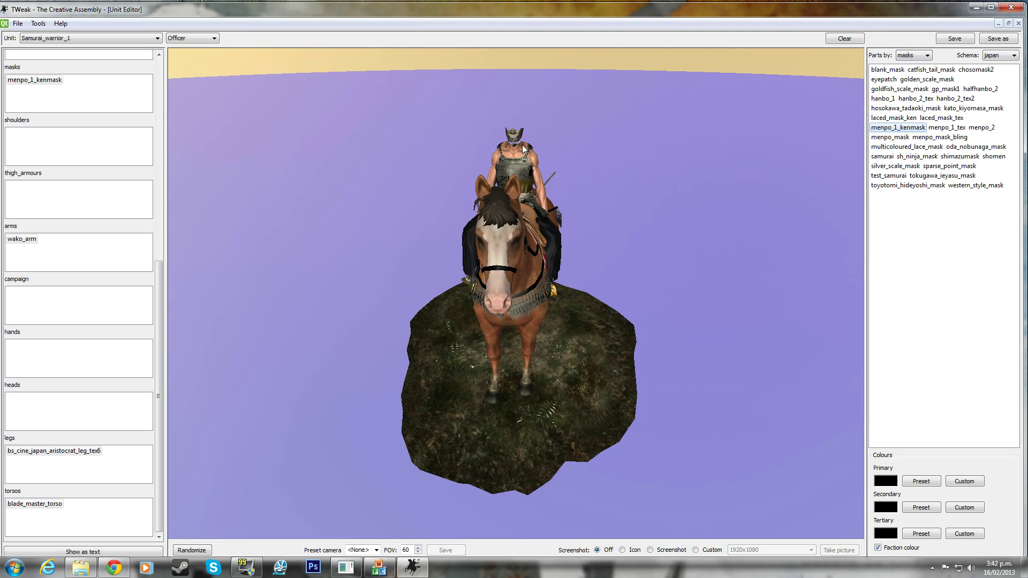
{"action": "double_click", "coordinate": [22, 85]}
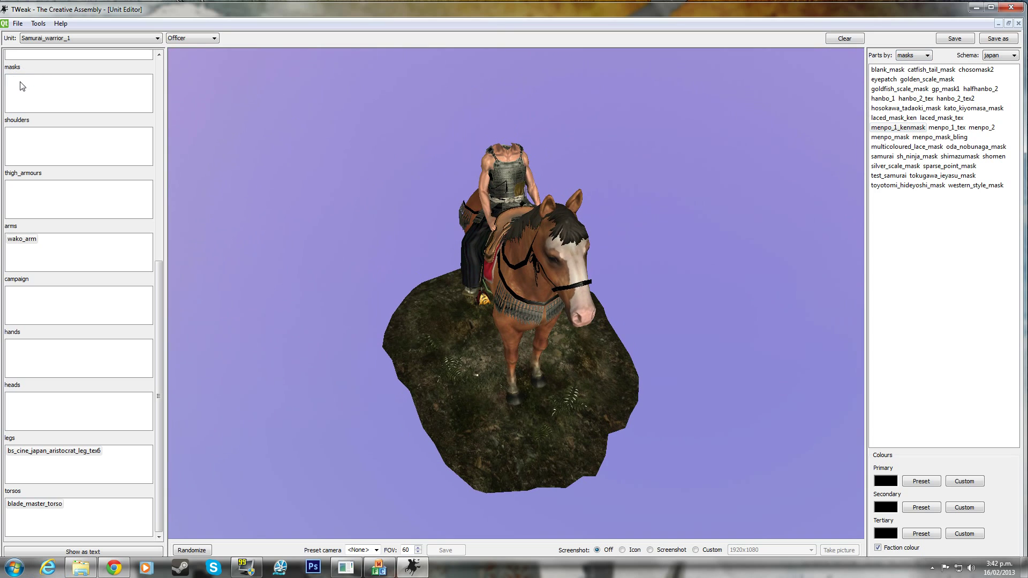
{"action": "left_click", "coordinate": [890, 137]}
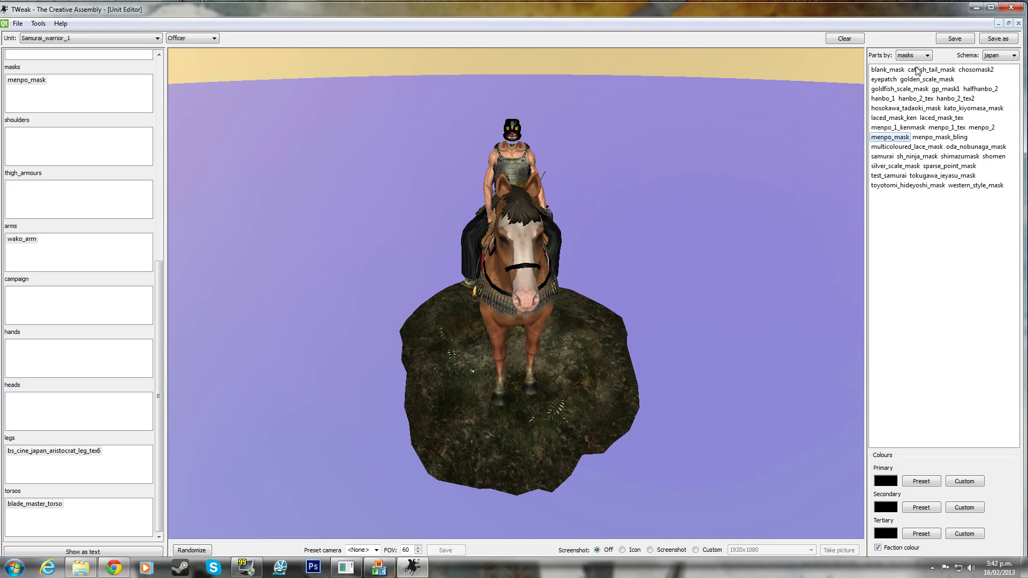
Add the monk_tex headgear to the officer from the helmets category.
{"action": "left_click", "coordinate": [925, 54]}
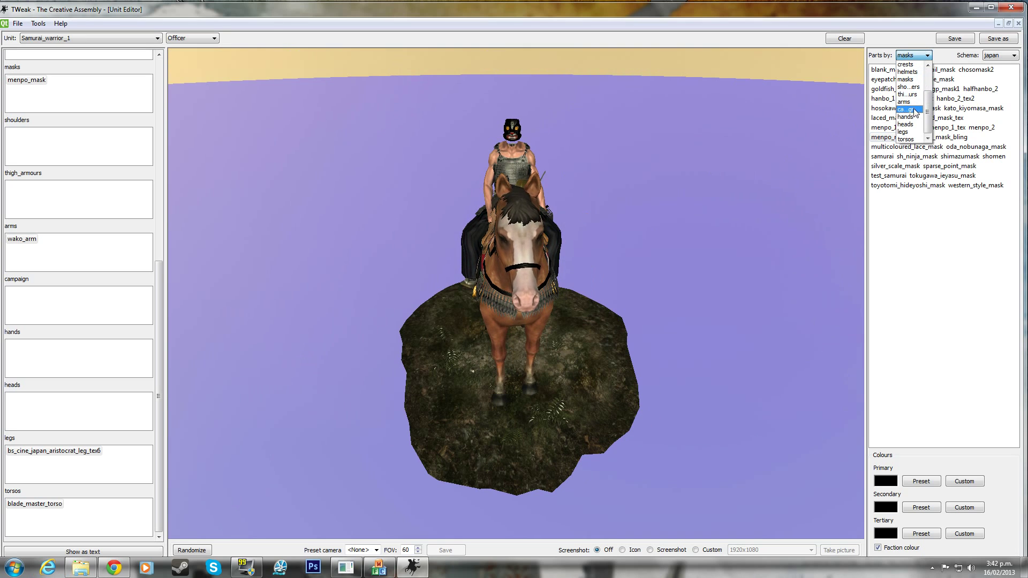
{"action": "left_click", "coordinate": [907, 71]}
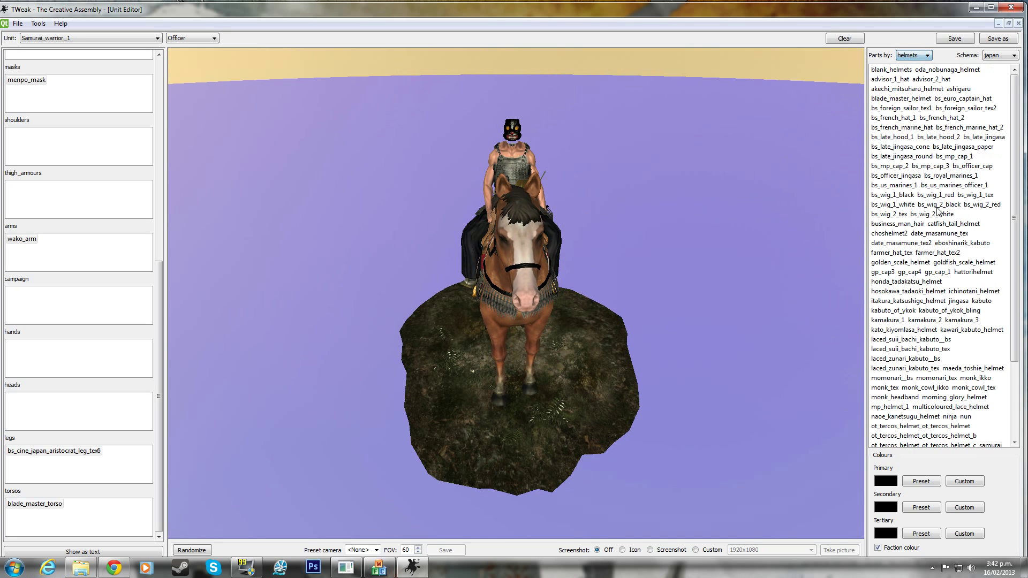
{"action": "scroll", "coordinate": [898, 254], "scroll_direction": "down", "scroll_amount": 5}
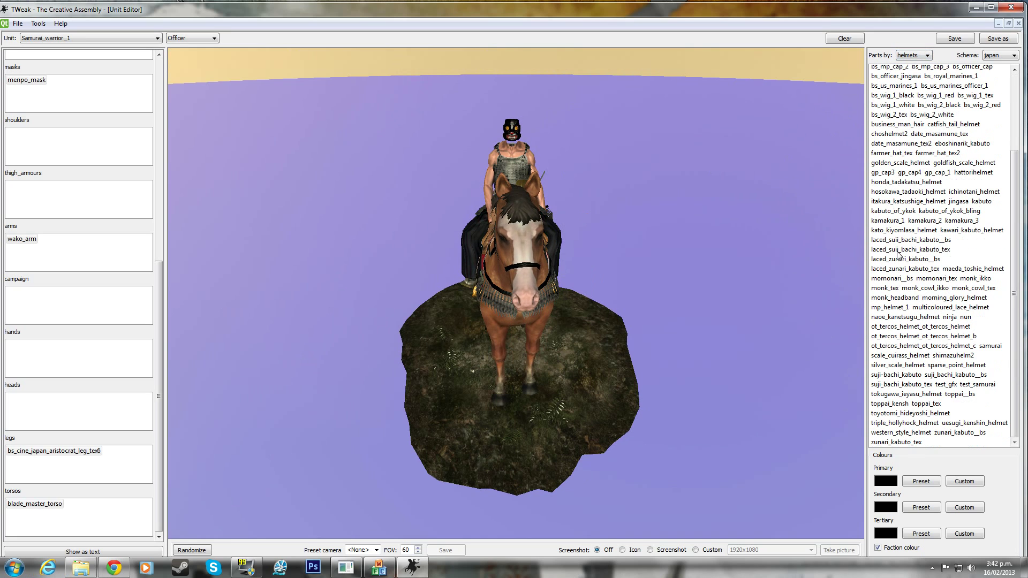
{"action": "left_click", "coordinate": [893, 290]}
{"action": "left_click_drag", "start_coordinate": [530, 151], "coordinate": [509, 166]}
{"action": "scroll", "coordinate": [551, 151], "scroll_direction": "up", "scroll_amount": 5}
{"action": "left_click_drag", "start_coordinate": [670, 273], "coordinate": [771, 157]}
Inspect the dressed officer from several angles and look over the available hands parts.
{"action": "left_click", "coordinate": [913, 56]}
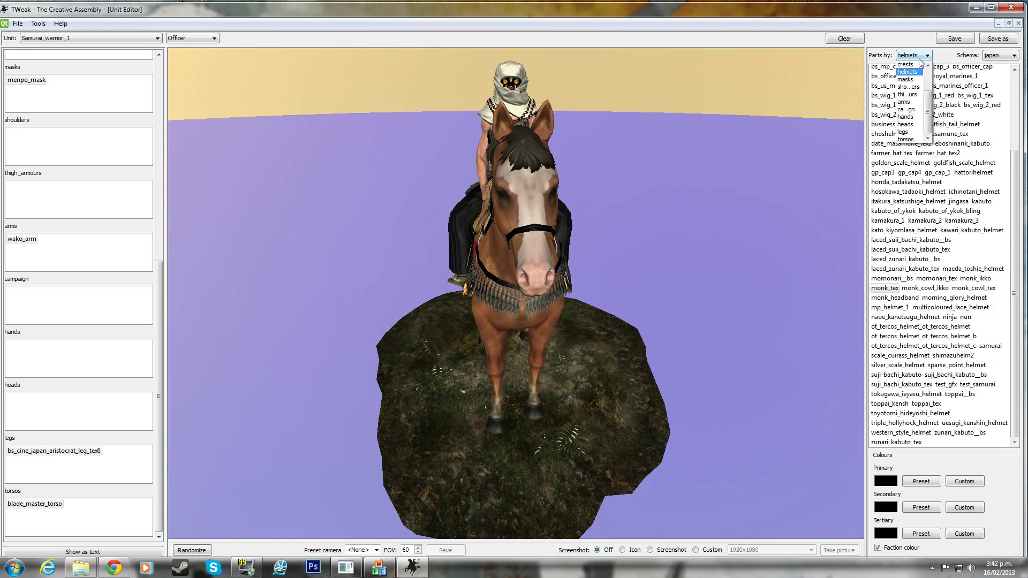
{"action": "left_click", "coordinate": [462, 182]}
{"action": "left_click_drag", "start_coordinate": [461, 182], "coordinate": [509, 128]}
{"action": "left_click", "coordinate": [914, 56]}
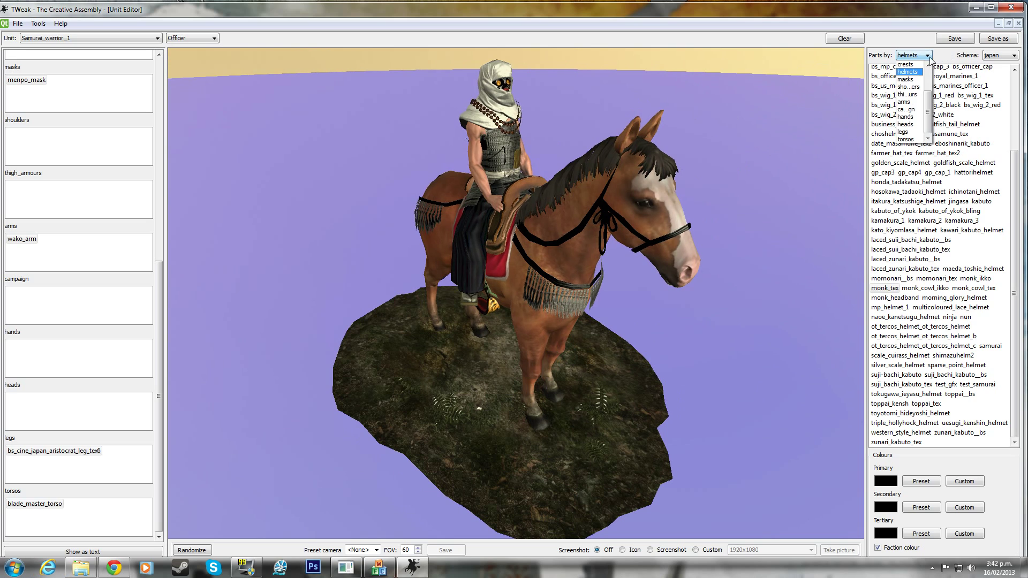
{"action": "left_click", "coordinate": [905, 117]}
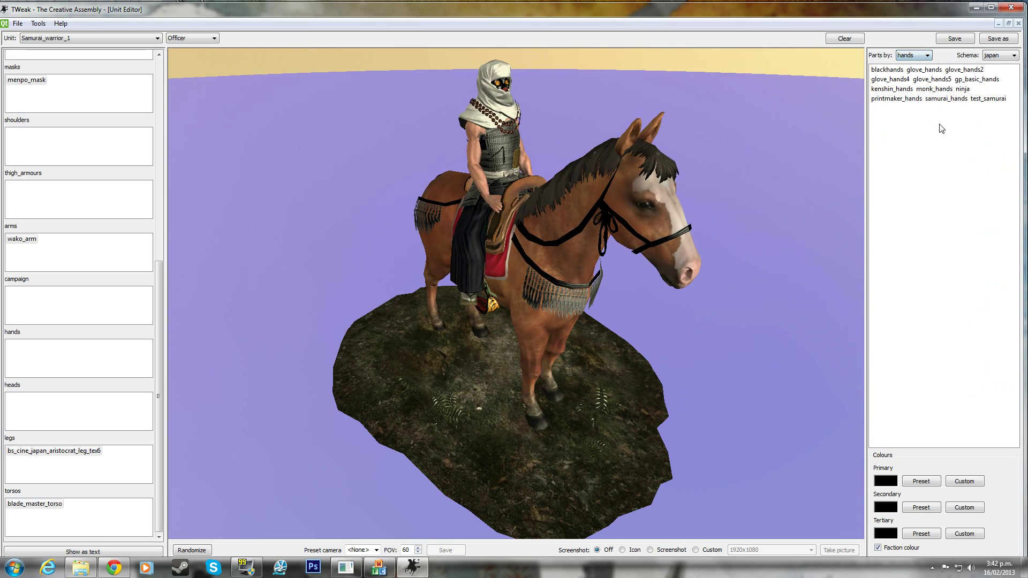
{"action": "left_click_drag", "start_coordinate": [637, 169], "coordinate": [562, 348]}
{"action": "left_click_drag", "start_coordinate": [535, 200], "coordinate": [454, 339]}
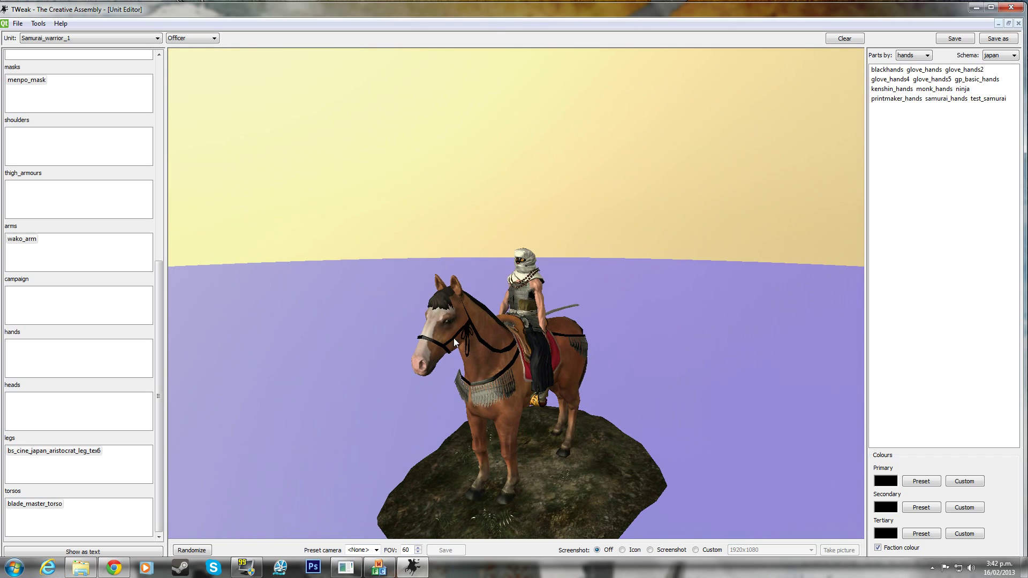
Add the horo_horo_normal_02 part to the officer's back and review the assigned parts.
{"action": "left_click", "coordinate": [908, 55]}
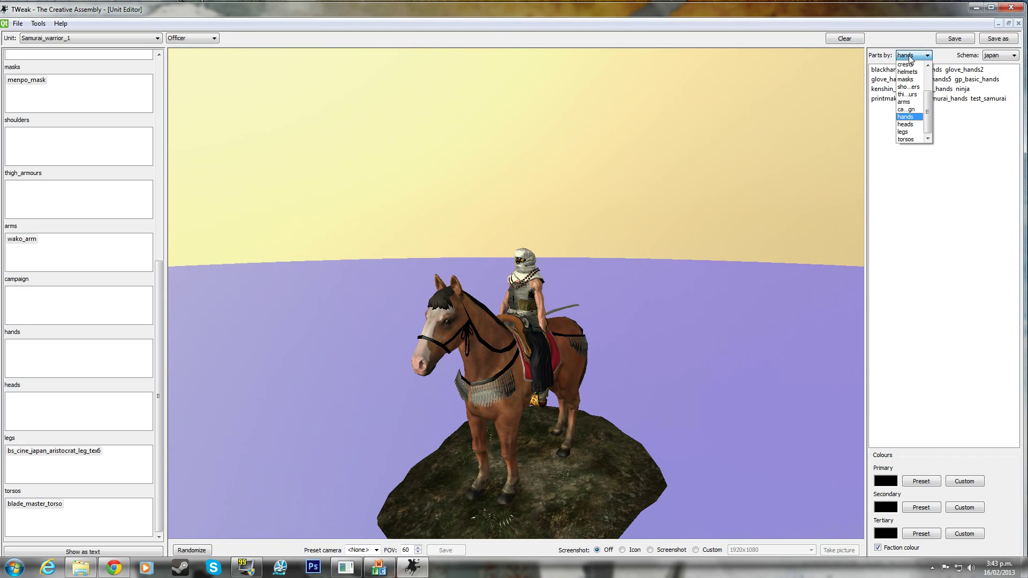
{"action": "scroll", "coordinate": [922, 96], "scroll_direction": "up", "scroll_amount": 2}
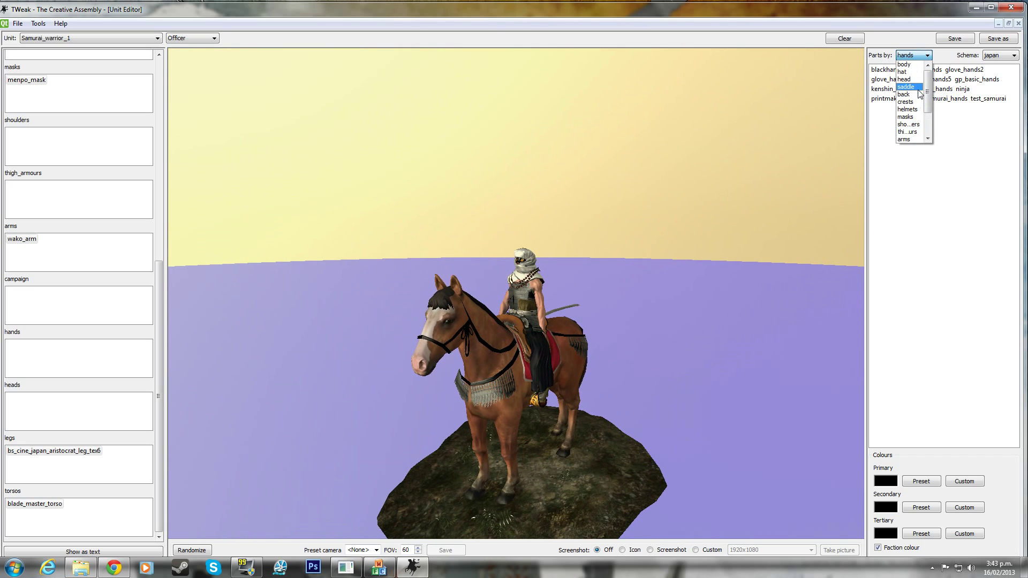
{"action": "left_click", "coordinate": [914, 95]}
{"action": "left_click_drag", "start_coordinate": [509, 294], "coordinate": [749, 235]}
{"action": "left_click", "coordinate": [898, 128]}
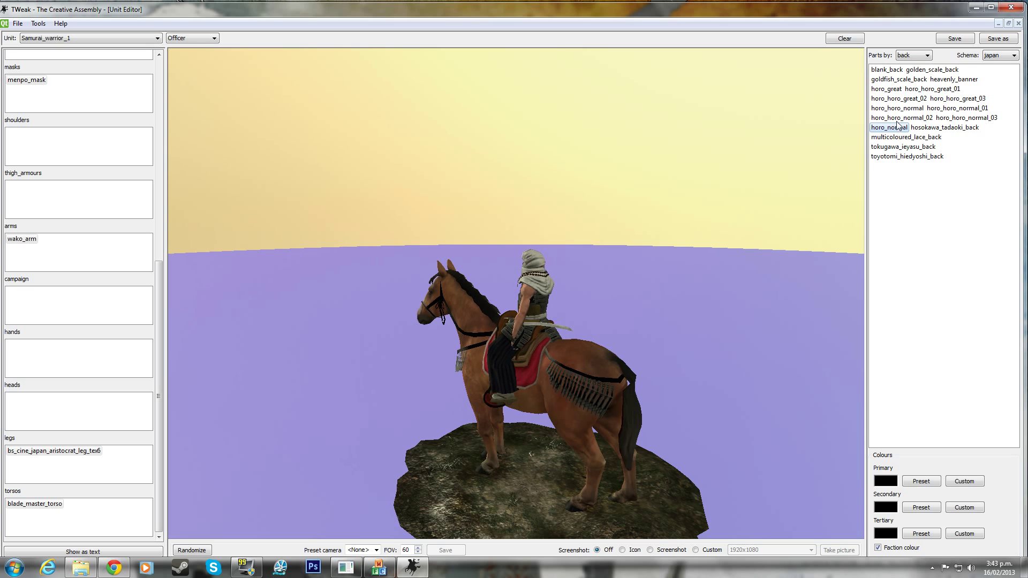
{"action": "left_click_drag", "start_coordinate": [544, 295], "coordinate": [38, 287]}
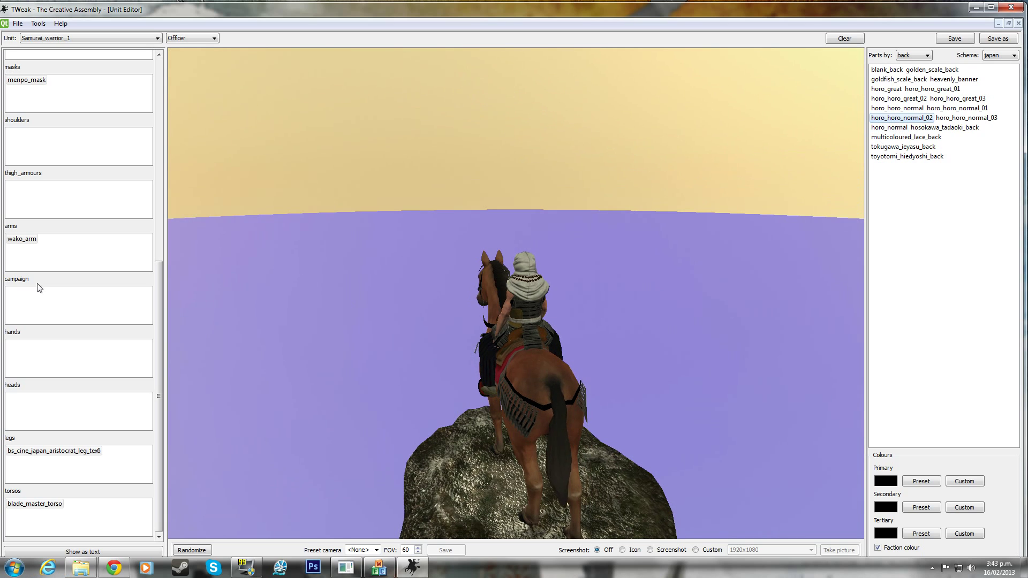
{"action": "scroll", "coordinate": [68, 408], "scroll_direction": "up", "scroll_amount": 5}
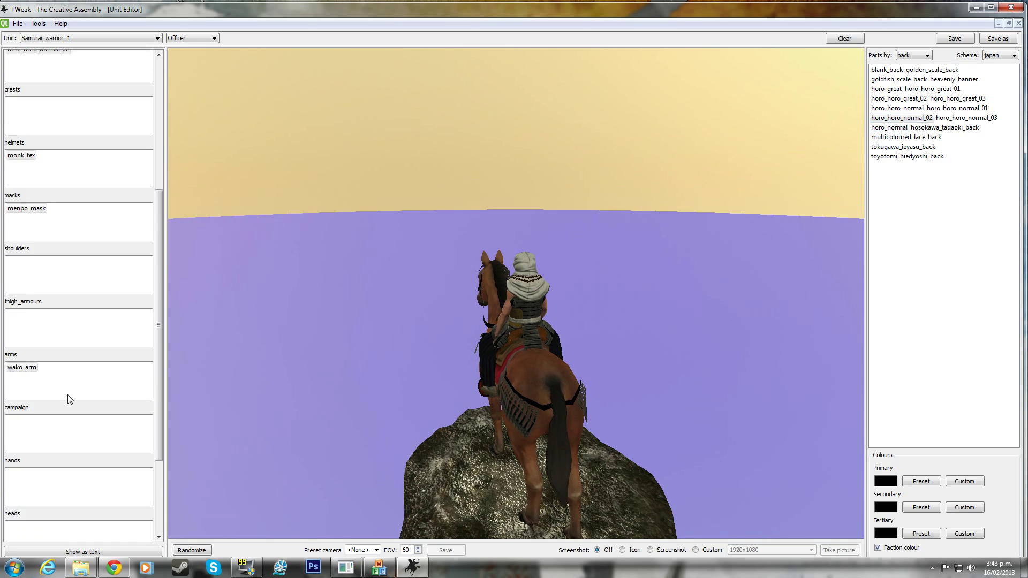
Replace the officer's back part with tokugawa_ieyasu_back and save the Samurai_warrior_1 unit.
{"action": "double_click", "coordinate": [46, 214]}
{"action": "left_click_drag", "start_coordinate": [375, 251], "coordinate": [669, 252]}
{"action": "double_click", "coordinate": [904, 146]}
{"action": "left_click_drag", "start_coordinate": [631, 282], "coordinate": [375, 287]}
{"action": "left_click", "coordinate": [954, 39]}
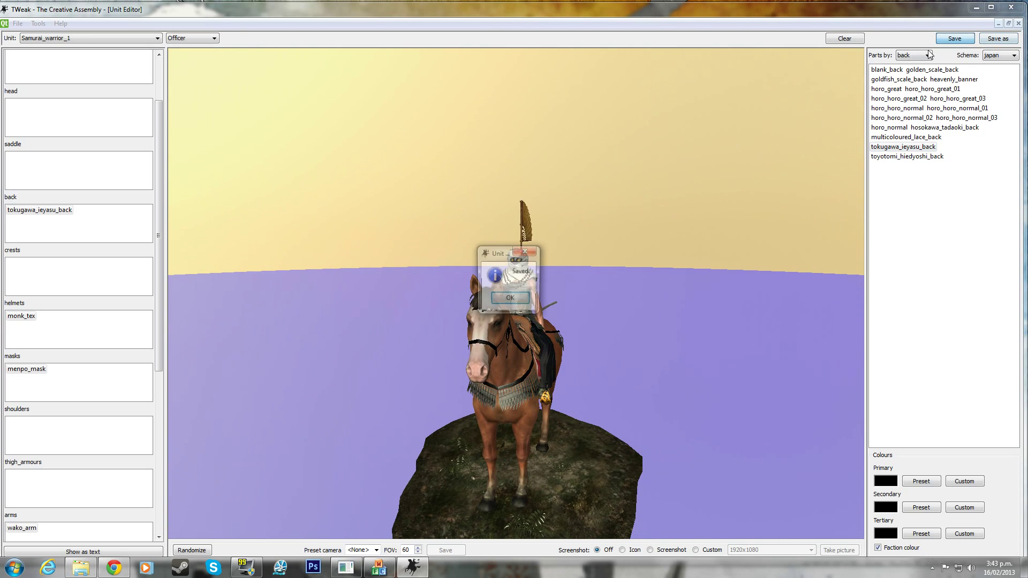
{"action": "key", "text": "Return"}
Close TWeak, ignore its shutdown error, and launch BOB from MultiMod Support.
{"action": "left_click", "coordinate": [1011, 7]}
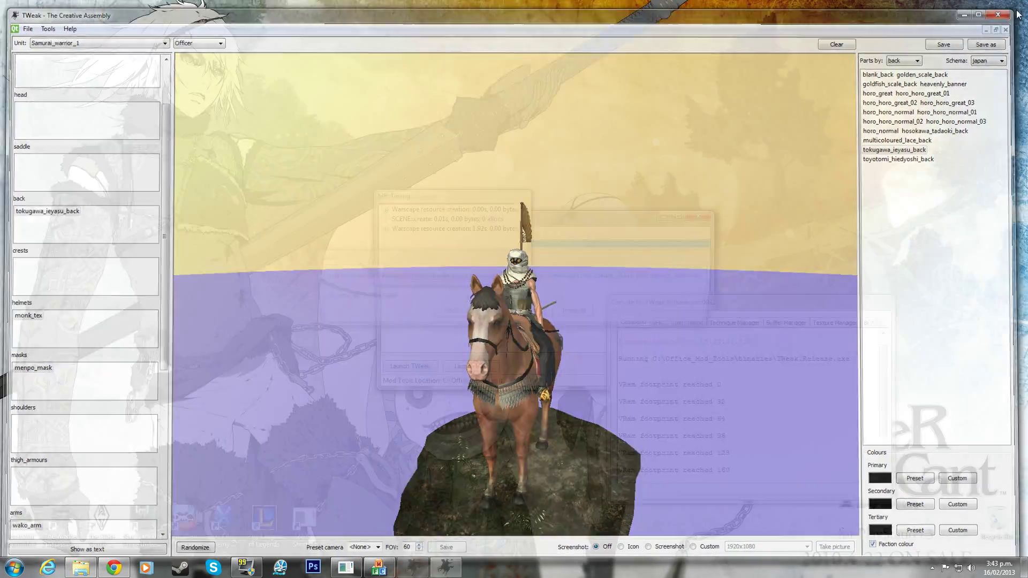
{"action": "left_click", "coordinate": [545, 314]}
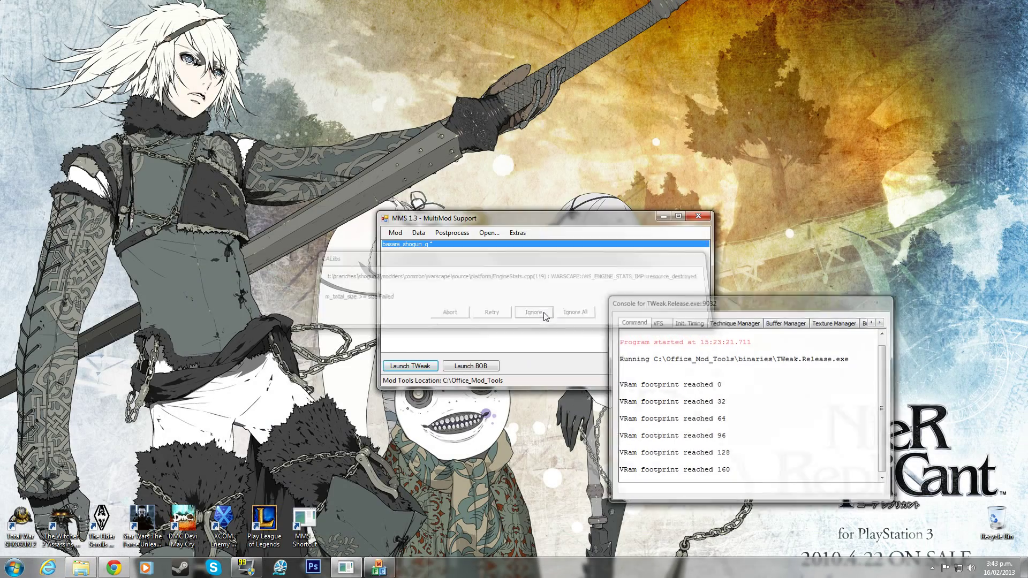
{"action": "left_click", "coordinate": [474, 368]}
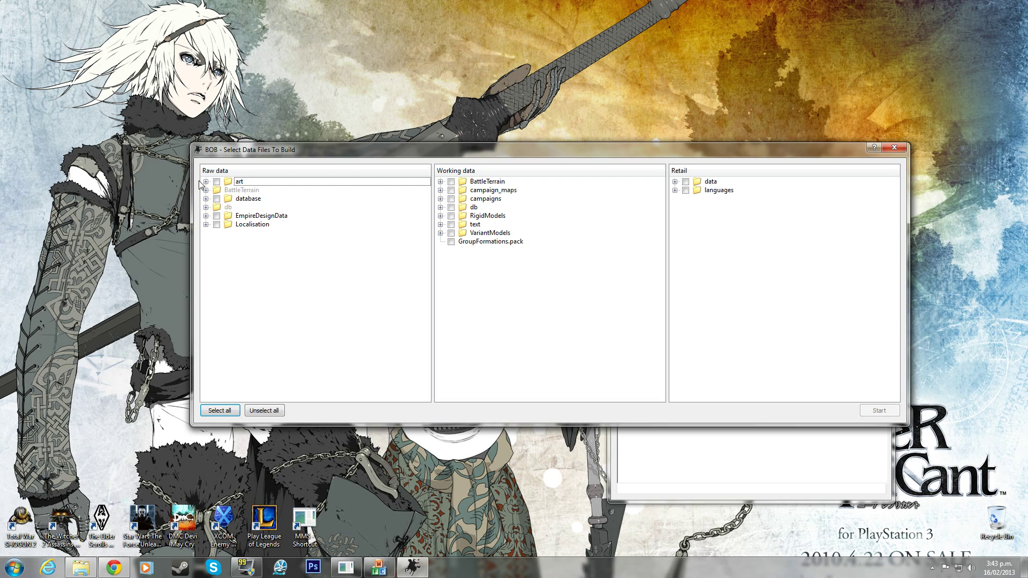
Select the building_units_allowed table in the raw database data for the build.
{"action": "left_click", "coordinate": [206, 199]}
{"action": "scroll", "coordinate": [428, 207], "scroll_direction": "down", "scroll_amount": 8}
{"action": "scroll", "coordinate": [428, 207], "scroll_direction": "down", "scroll_amount": 15}
{"action": "scroll", "coordinate": [432, 219], "scroll_direction": "up", "scroll_amount": 10}
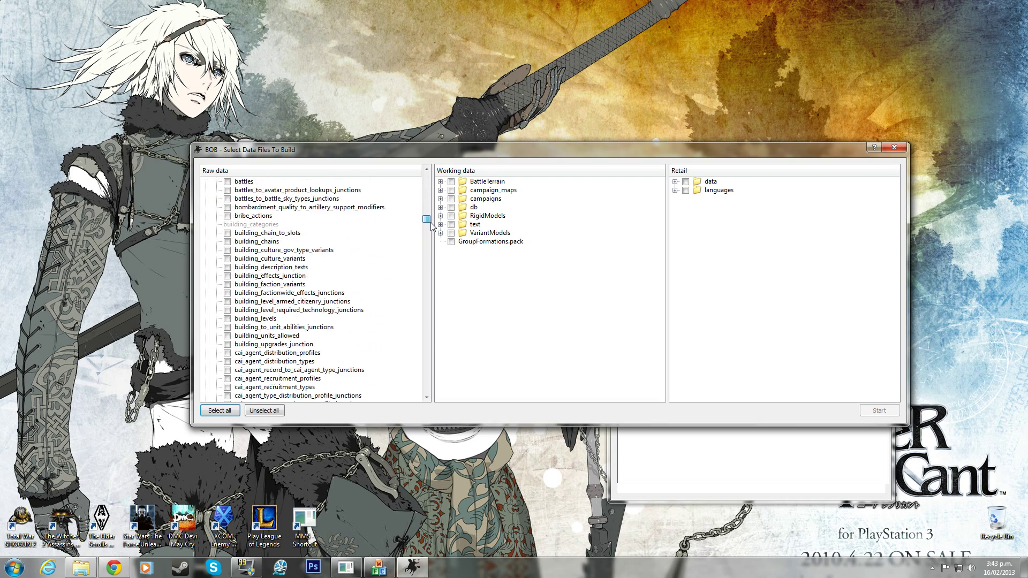
{"action": "scroll", "coordinate": [431, 225], "scroll_direction": "down", "scroll_amount": 2}
{"action": "left_click", "coordinate": [227, 301]}
Select cdir_unit_balances in the raw database tables, clear it again, and select cdir_unit_qualities instead.
{"action": "left_click_drag", "start_coordinate": [427, 221], "coordinate": [427, 265]}
{"action": "scroll", "coordinate": [297, 236], "scroll_direction": "up", "scroll_amount": 3}
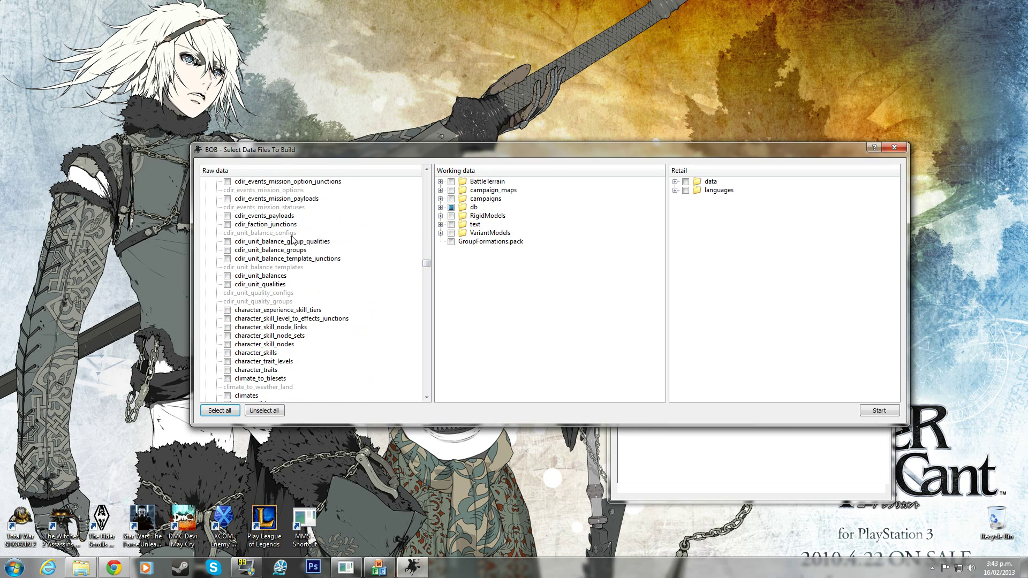
{"action": "left_click", "coordinate": [227, 276]}
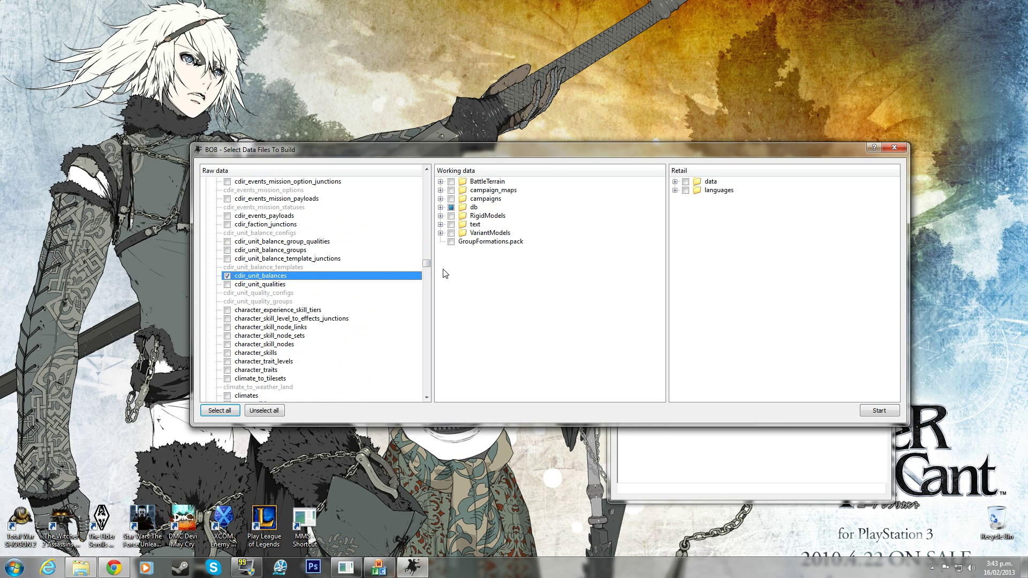
{"action": "left_click_drag", "start_coordinate": [427, 262], "coordinate": [428, 263]}
{"action": "left_click", "coordinate": [227, 276]}
{"action": "left_click", "coordinate": [227, 285]}
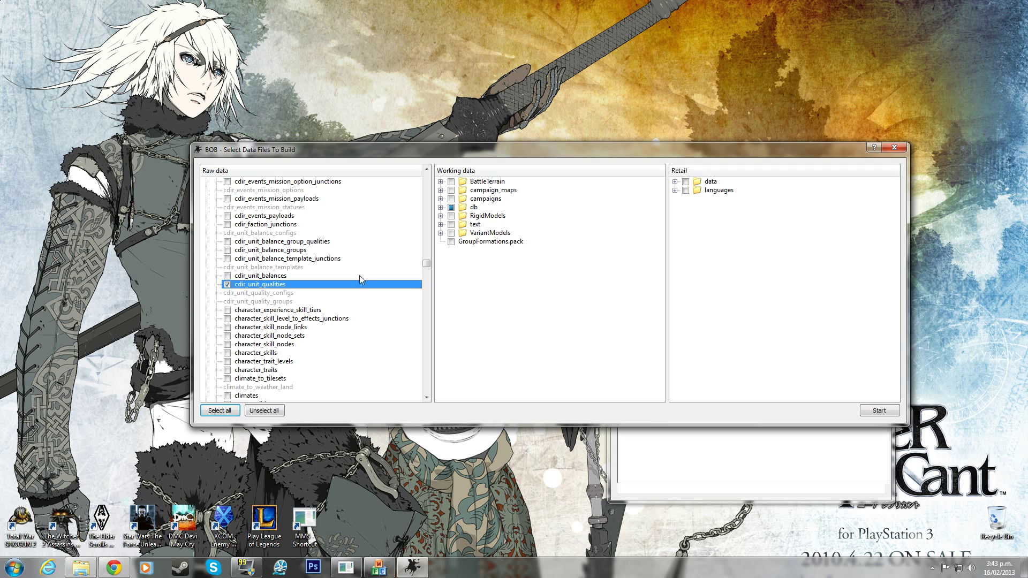
Select the uniforms and unit_stats_land tables in the raw data for the build.
{"action": "left_click_drag", "start_coordinate": [427, 263], "coordinate": [424, 347]}
{"action": "scroll", "coordinate": [304, 304], "scroll_direction": "down", "scroll_amount": 2}
{"action": "scroll", "coordinate": [304, 304], "scroll_direction": "down", "scroll_amount": 8}
{"action": "left_click", "coordinate": [227, 293]}
{"action": "scroll", "coordinate": [252, 322], "scroll_direction": "down", "scroll_amount": 4}
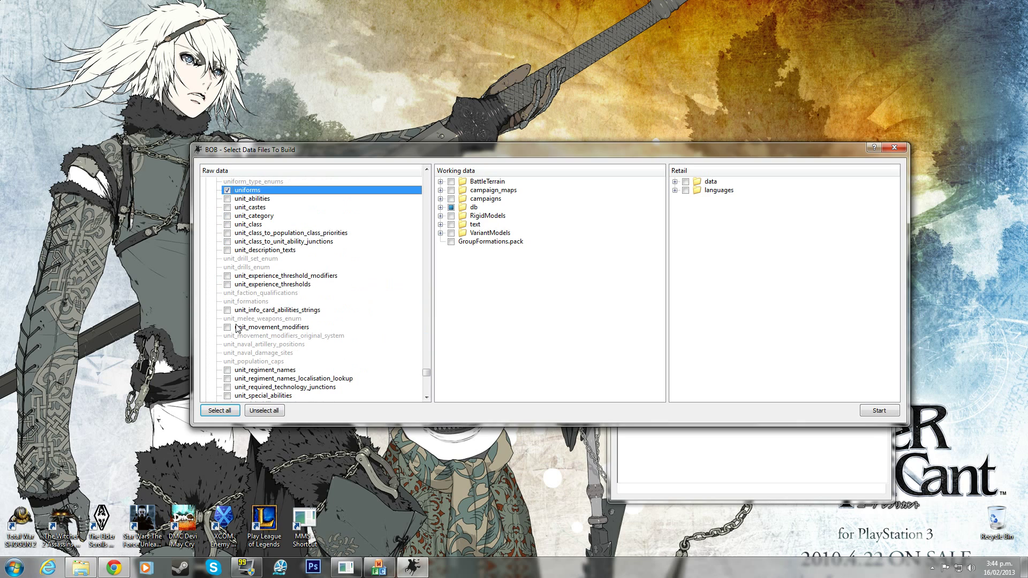
{"action": "scroll", "coordinate": [238, 326], "scroll_direction": "down", "scroll_amount": 3}
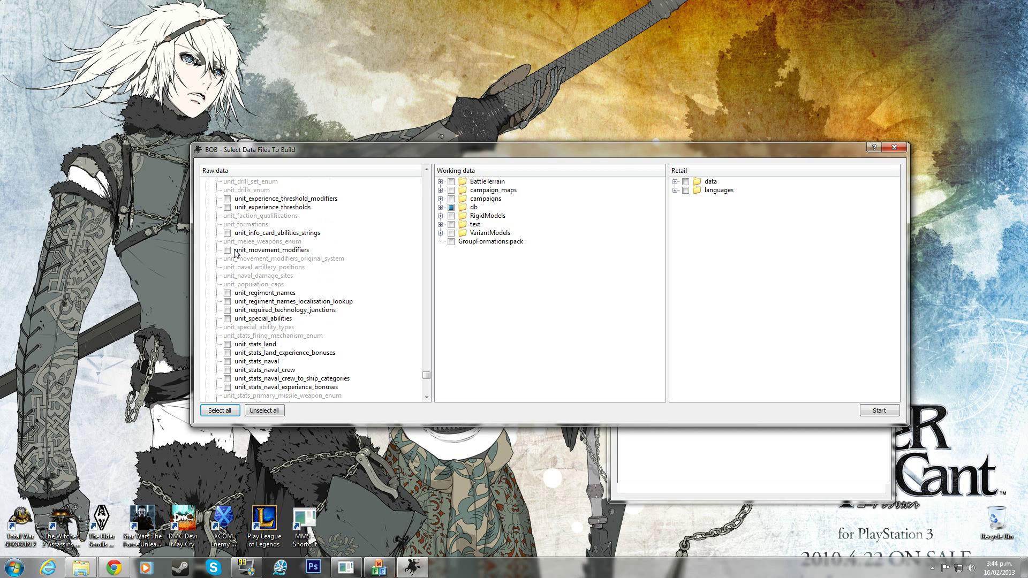
{"action": "scroll", "coordinate": [237, 270], "scroll_direction": "down", "scroll_amount": 1}
{"action": "left_click", "coordinate": [227, 319]}
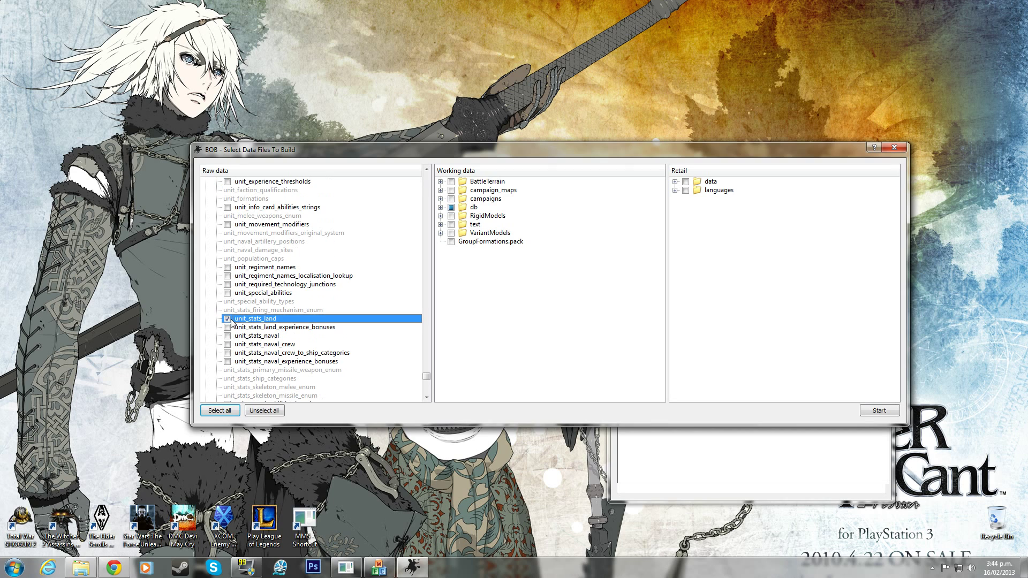
Select the unit_to_unit_abilities_junctions, units, units_to_exclusive_faction_permissions and units_to_groupings_military_permissions tables for the build.
{"action": "scroll", "coordinate": [233, 304], "scroll_direction": "down", "scroll_amount": 5}
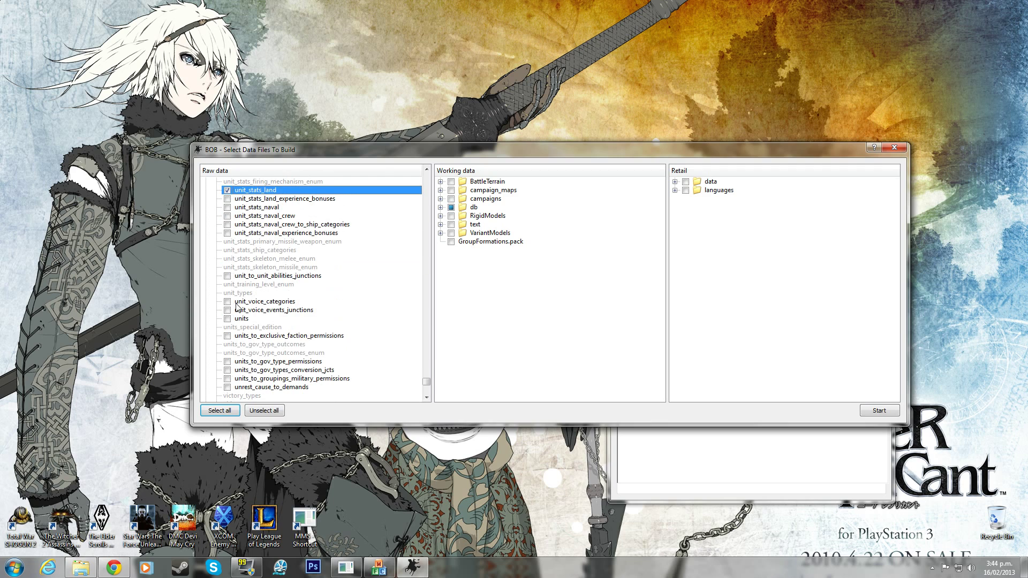
{"action": "left_click", "coordinate": [229, 277]}
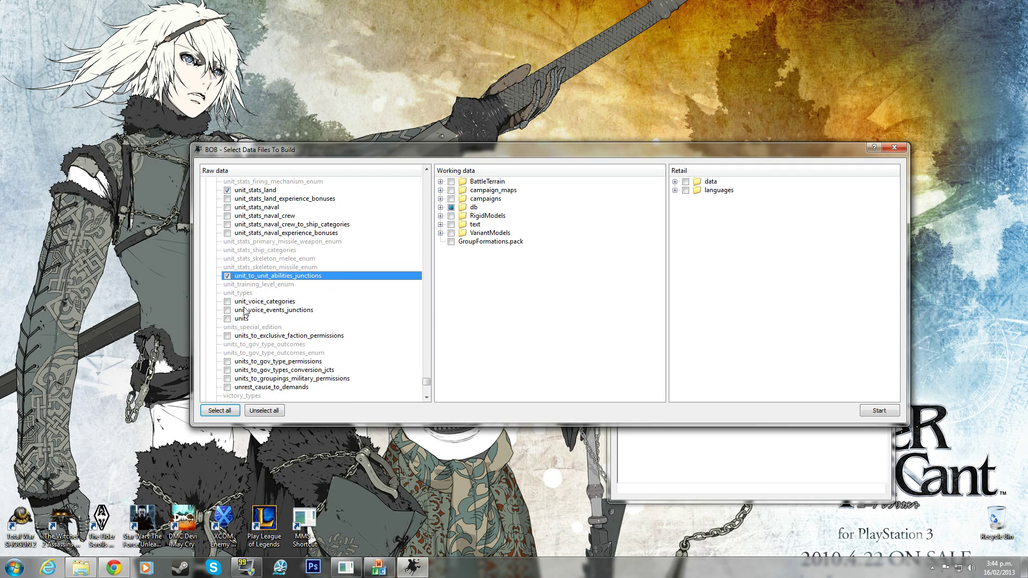
{"action": "left_click", "coordinate": [228, 319]}
{"action": "left_click", "coordinate": [240, 336]}
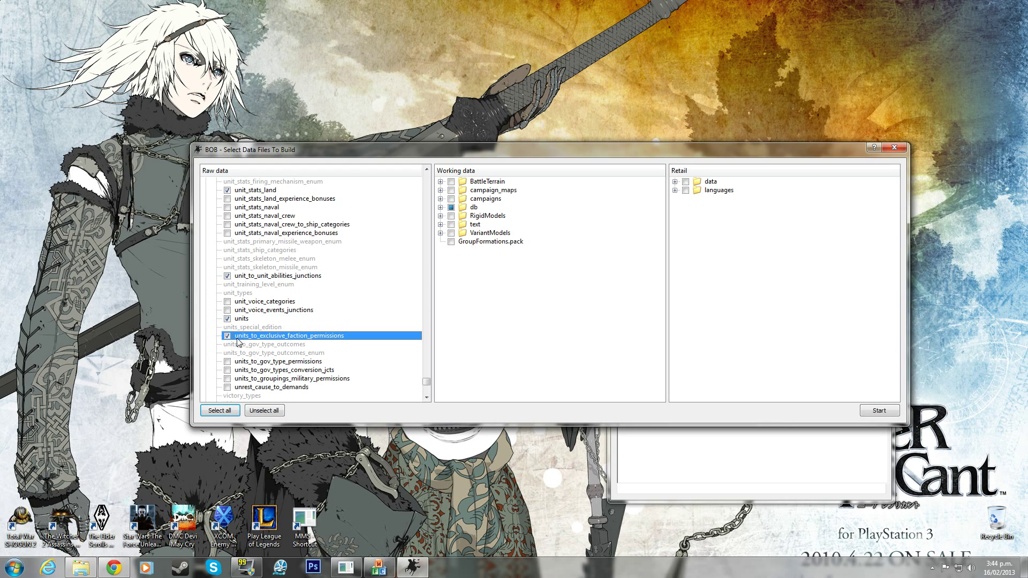
{"action": "left_click", "coordinate": [228, 379]}
{"action": "scroll", "coordinate": [319, 298], "scroll_direction": "down", "scroll_amount": 7}
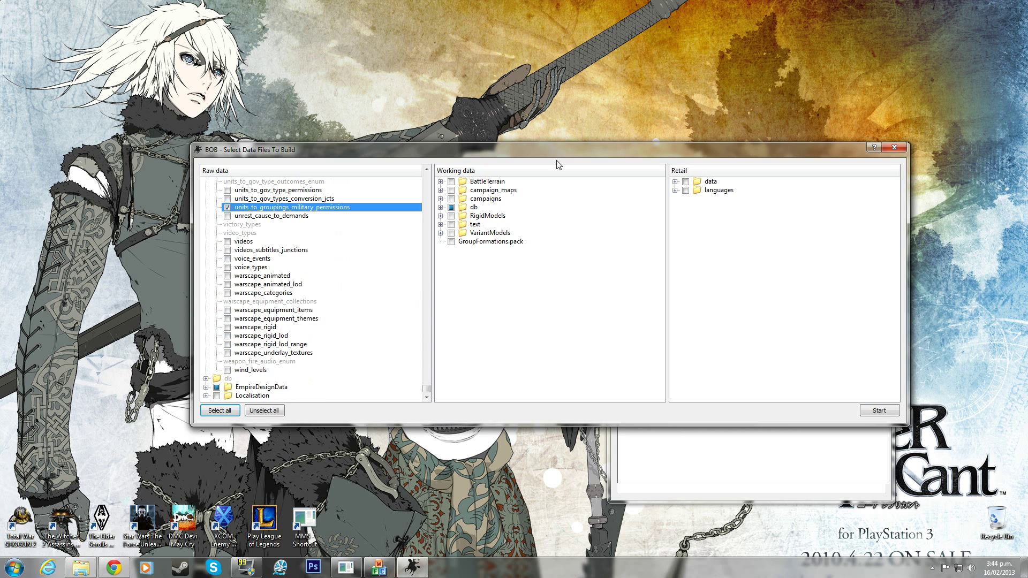
Enable packing of building_units_allowed from the working db data into basara_shogun_q.pack.
{"action": "left_click", "coordinate": [440, 208]}
{"action": "left_click_drag", "start_coordinate": [662, 189], "coordinate": [661, 231]}
{"action": "left_click", "coordinate": [452, 259]}
{"action": "left_click", "coordinate": [475, 269]}
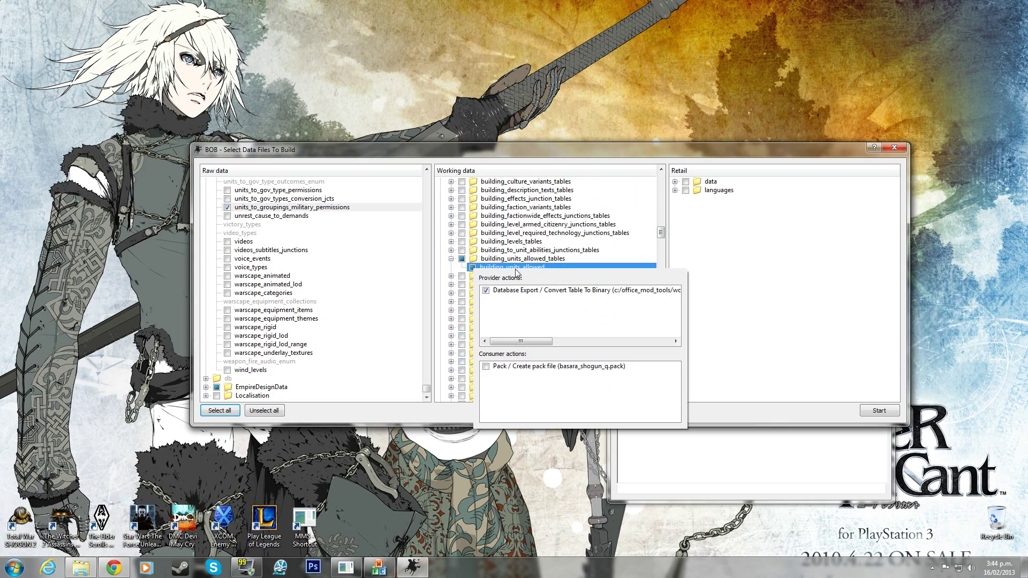
{"action": "left_click", "coordinate": [484, 368]}
{"action": "left_click_drag", "start_coordinate": [661, 232], "coordinate": [666, 400]}
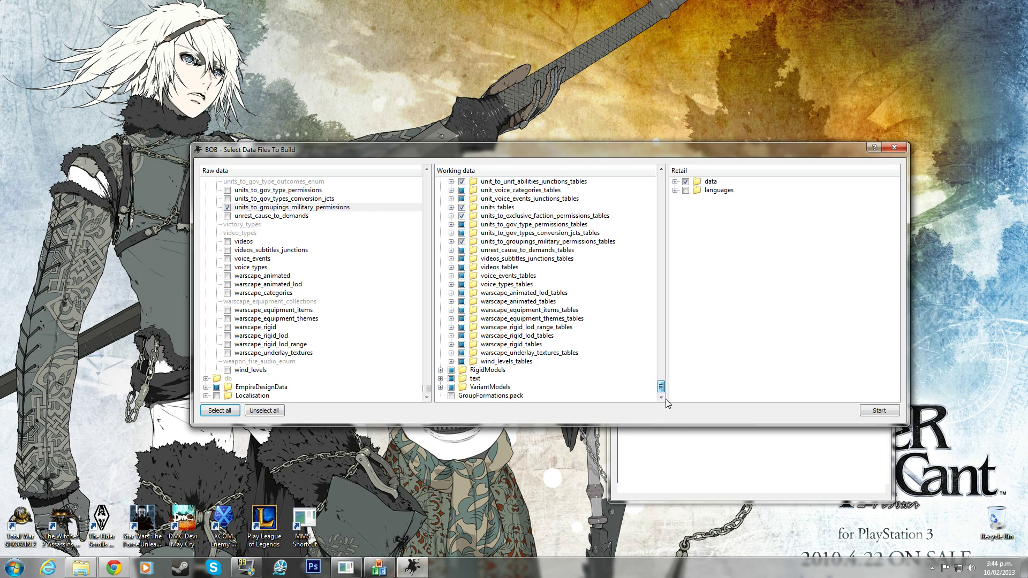
Include the units.loc and units.txt files from the working text data, then run the build and exit BOB.
{"action": "left_click", "coordinate": [440, 378]}
{"action": "left_click", "coordinate": [452, 311]}
{"action": "scroll", "coordinate": [546, 310], "scroll_direction": "down", "scroll_amount": 5}
{"action": "left_click_drag", "start_coordinate": [661, 335], "coordinate": [667, 397]}
{"action": "left_click", "coordinate": [472, 285]}
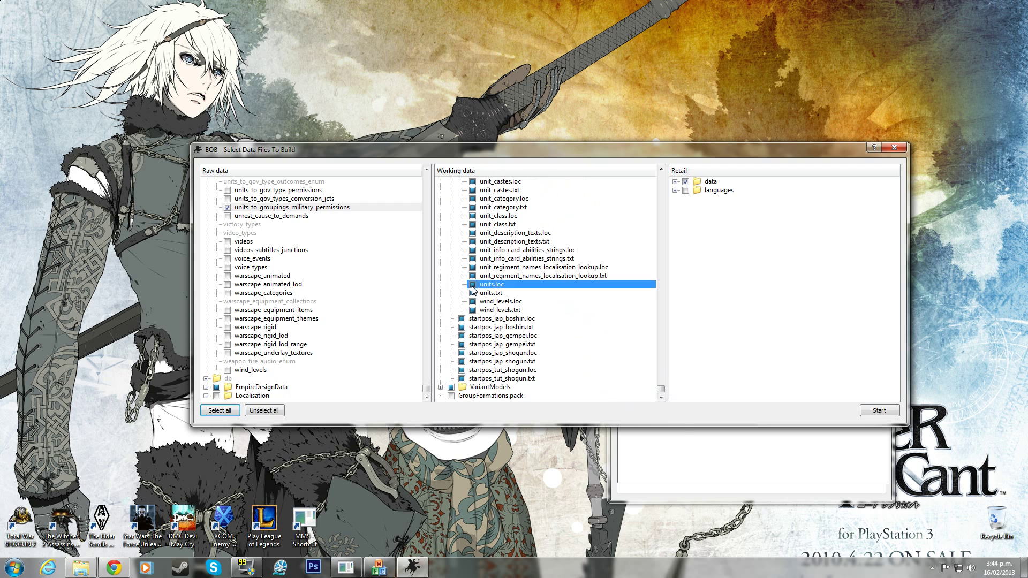
{"action": "left_click", "coordinate": [528, 257]}
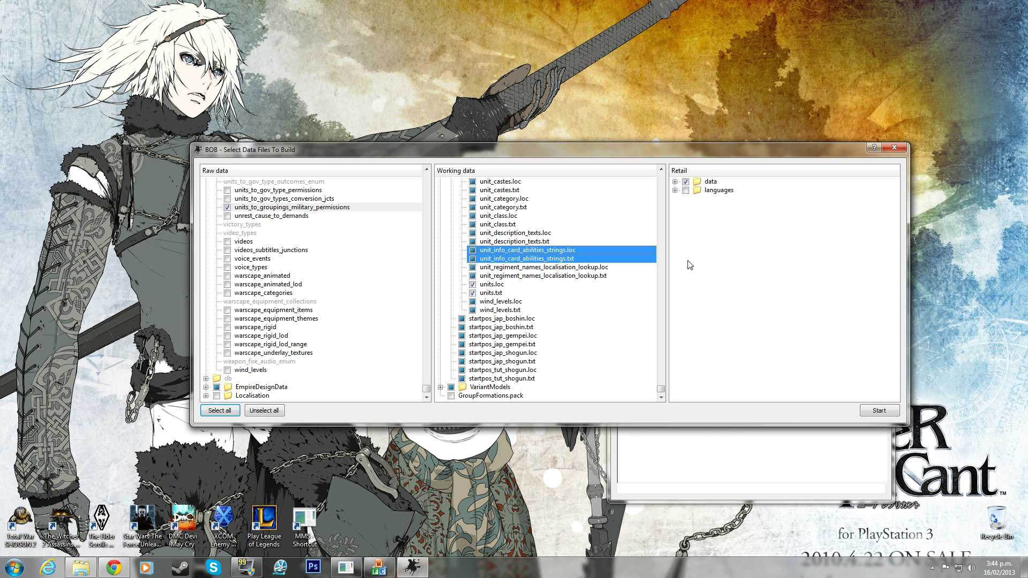
{"action": "left_click", "coordinate": [878, 412]}
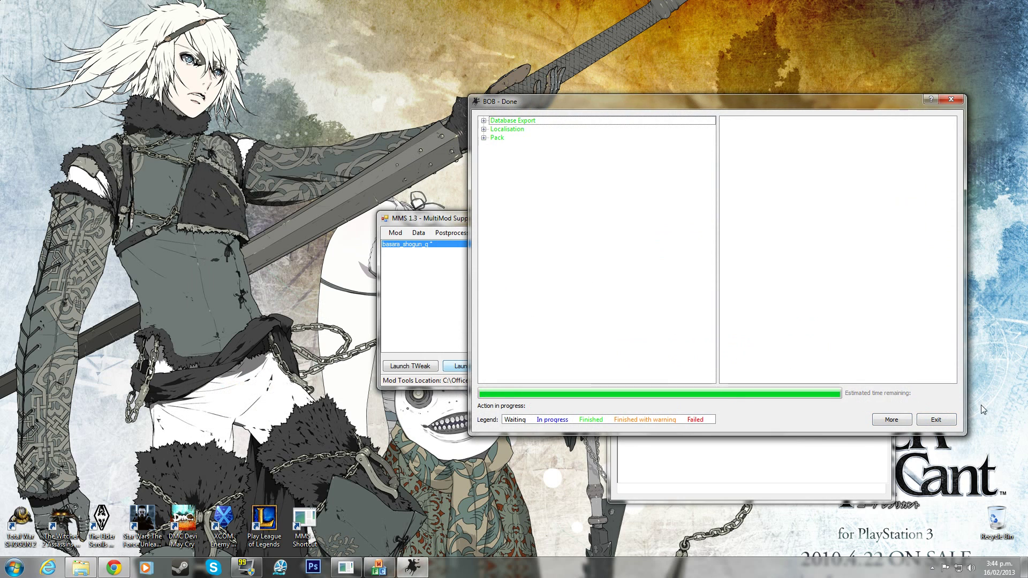
{"action": "left_click", "coordinate": [935, 420]}
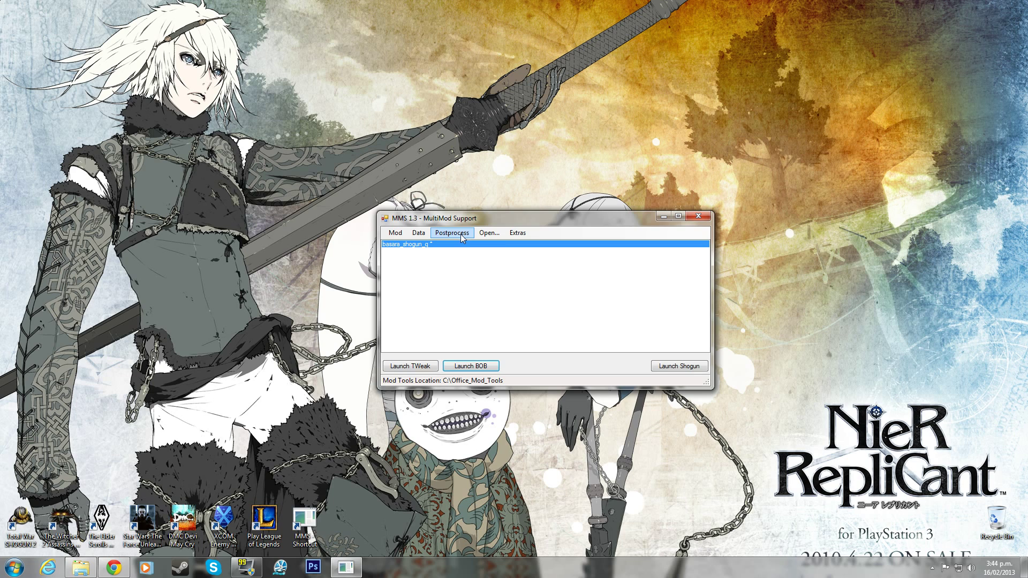
Install the basara_shogun_q mod, overwriting the existing pack file.
{"action": "left_click", "coordinate": [418, 233]}
{"action": "mouse_move", "coordinate": [451, 236]}
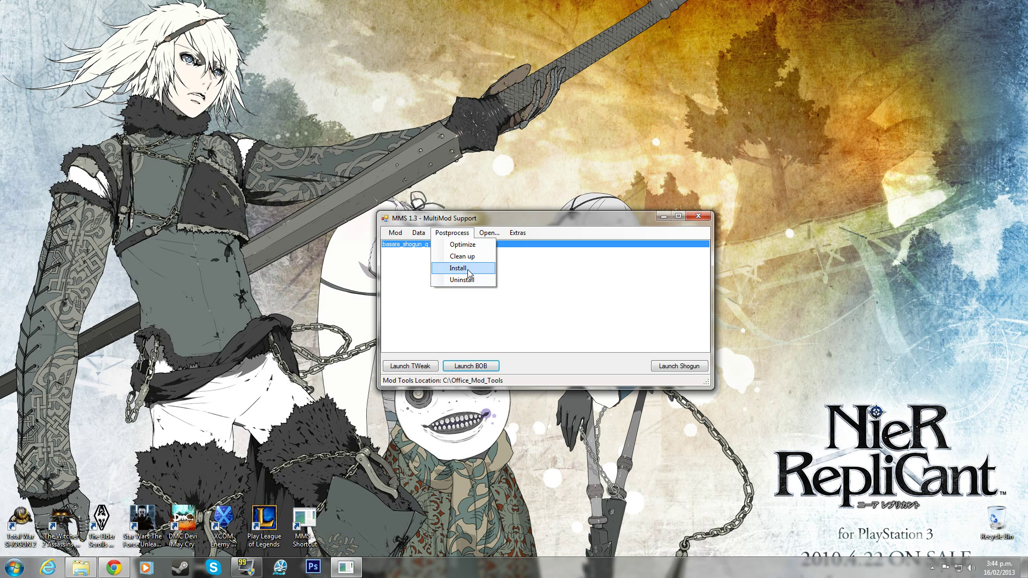
{"action": "left_click", "coordinate": [462, 268]}
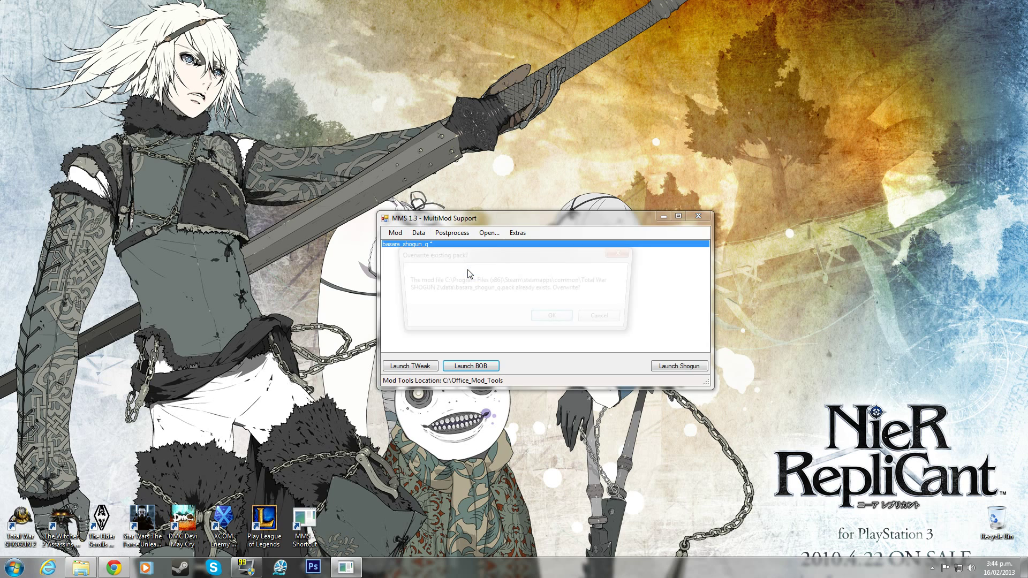
{"action": "left_click_drag", "start_coordinate": [465, 256], "coordinate": [485, 220]}
{"action": "left_click", "coordinate": [579, 281]}
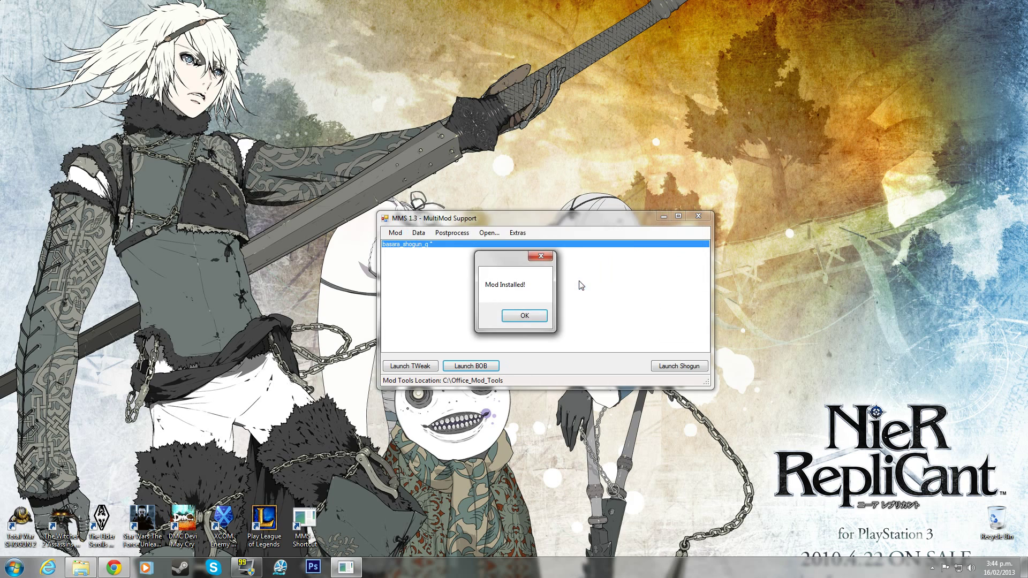
{"action": "left_click", "coordinate": [525, 316]}
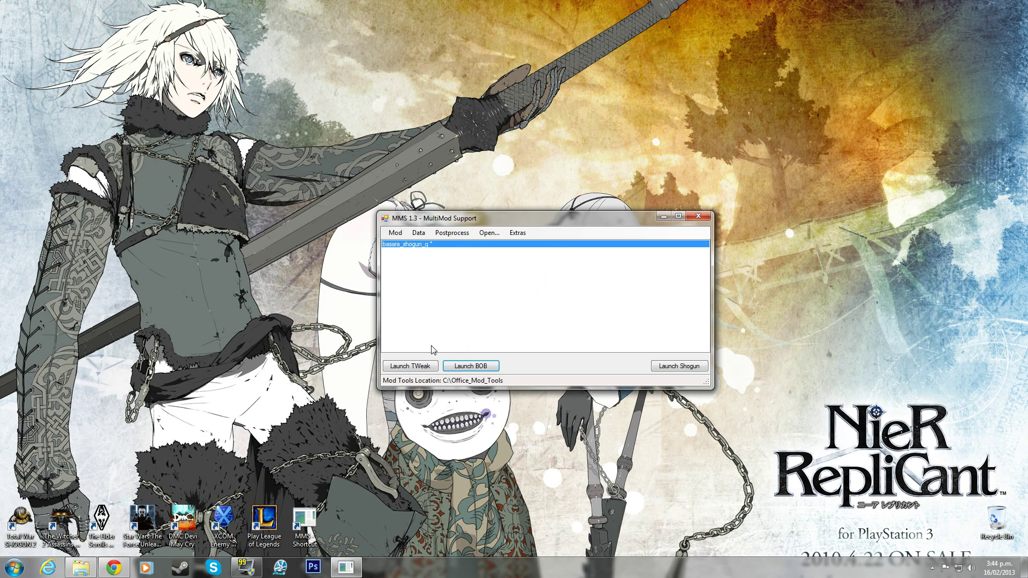
Launch Total War: SHOGUN 2 with basara_shogun_q.pack enabled and skip the intro sequences.
{"action": "left_click", "coordinate": [686, 370]}
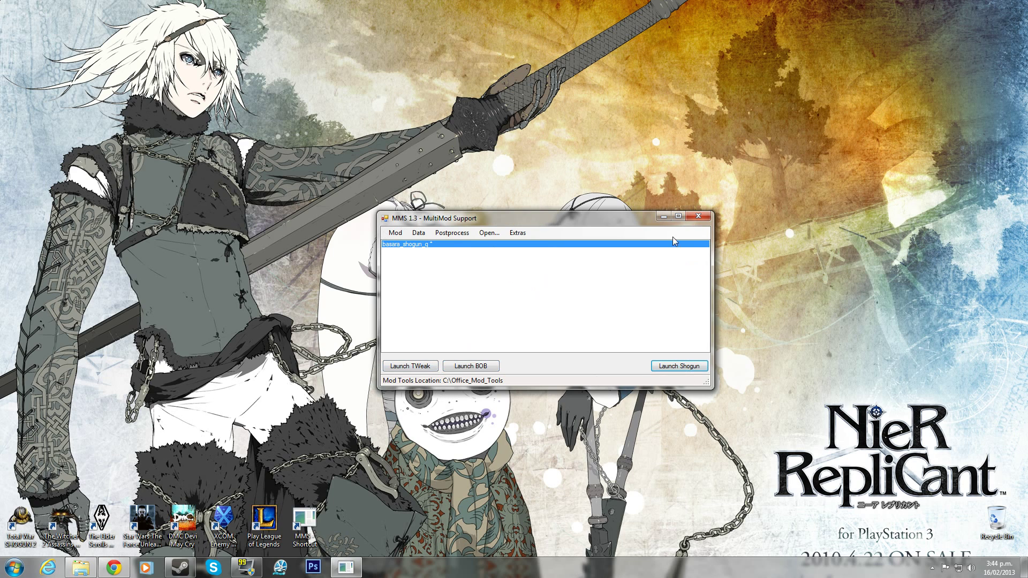
{"action": "left_click", "coordinate": [664, 216]}
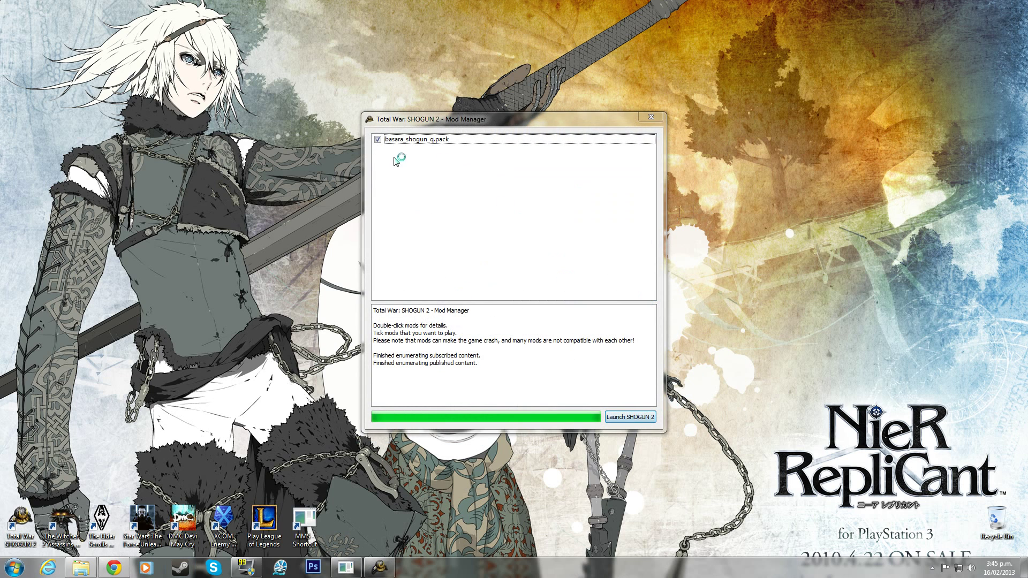
{"action": "left_click", "coordinate": [645, 417]}
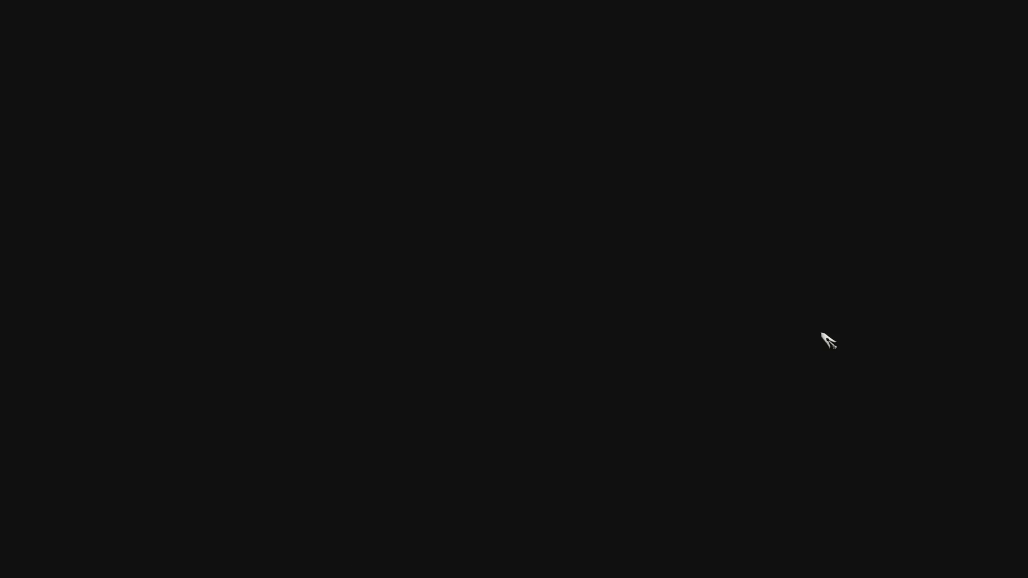
{"action": "key", "text": "Escape"}
{"action": "key", "text": "Escape"}
{"action": "key", "text": "Escape"}
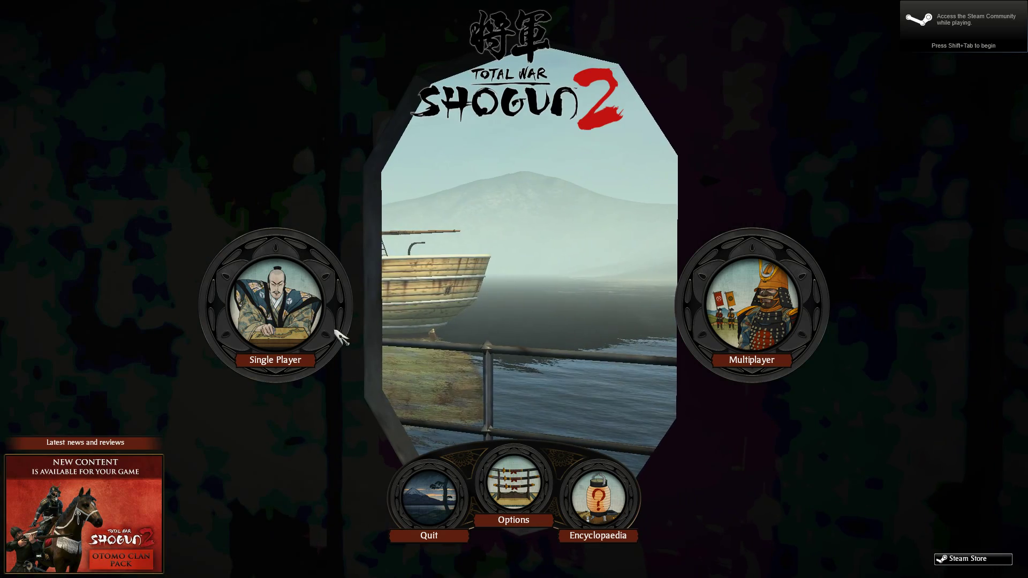
Open a single-player custom battle, change the clan from Oda to Hojo, and open its army for modification.
{"action": "mouse_move", "coordinate": [340, 334]}
{"action": "left_click", "coordinate": [408, 377]}
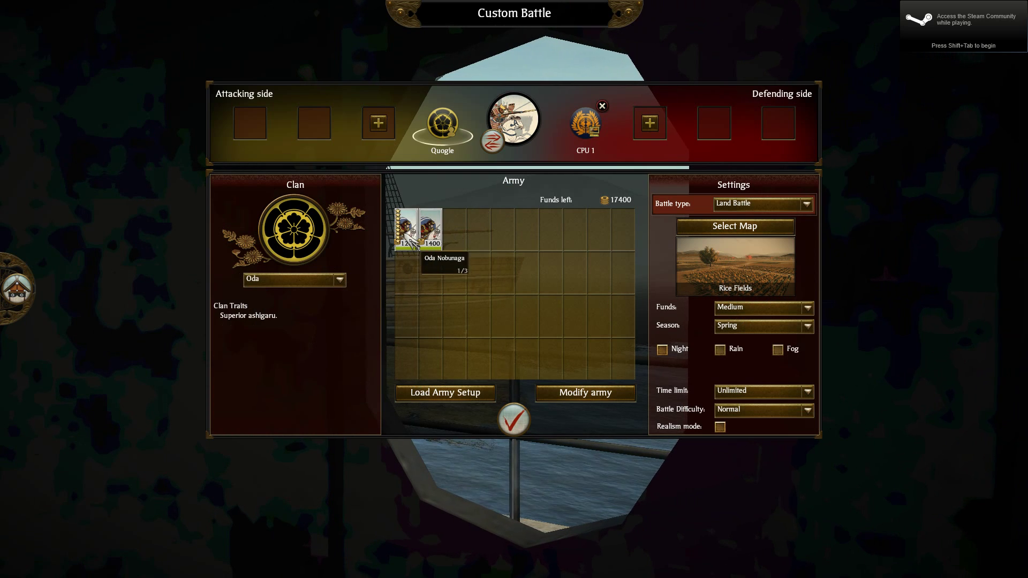
{"action": "left_click", "coordinate": [300, 279]}
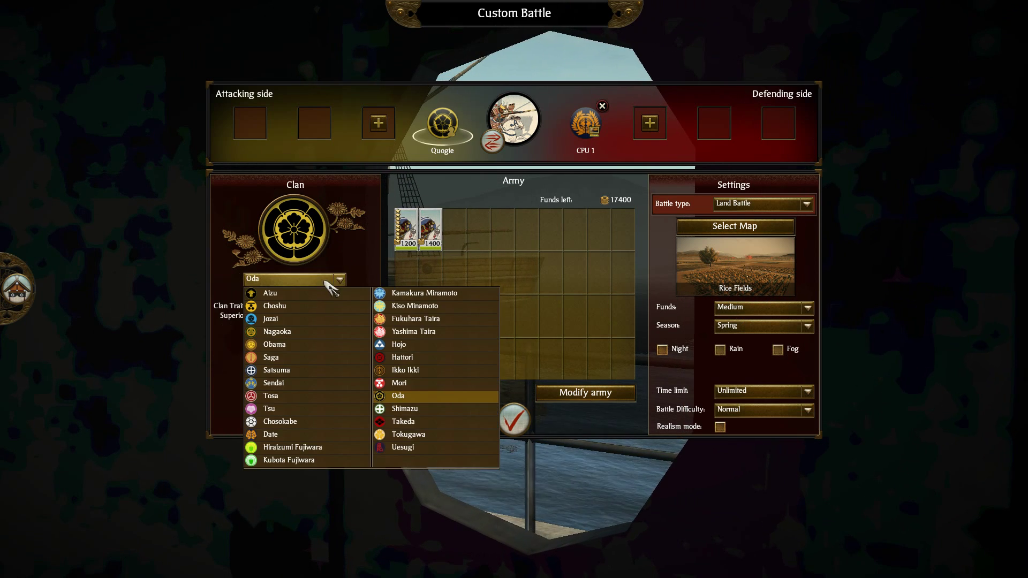
{"action": "left_click", "coordinate": [435, 345]}
{"action": "left_click", "coordinate": [611, 396]}
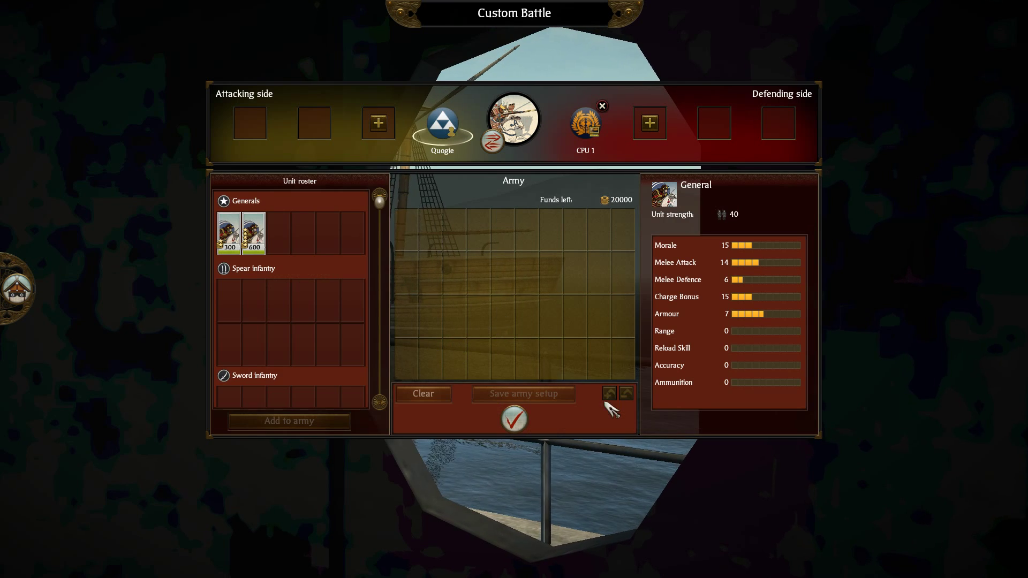
Add the Hojo Ujiyasu general and the Warrior Samurai sword infantry to the army, and check the samurai's range stat.
{"action": "double_click", "coordinate": [254, 230]}
{"action": "scroll", "coordinate": [276, 262], "scroll_direction": "down", "scroll_amount": 3}
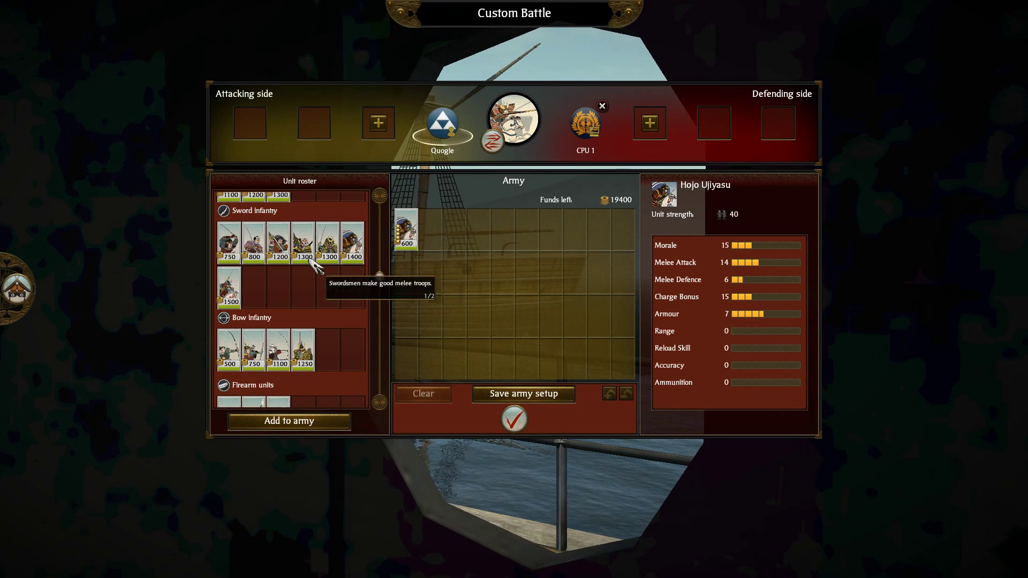
{"action": "double_click", "coordinate": [240, 291]}
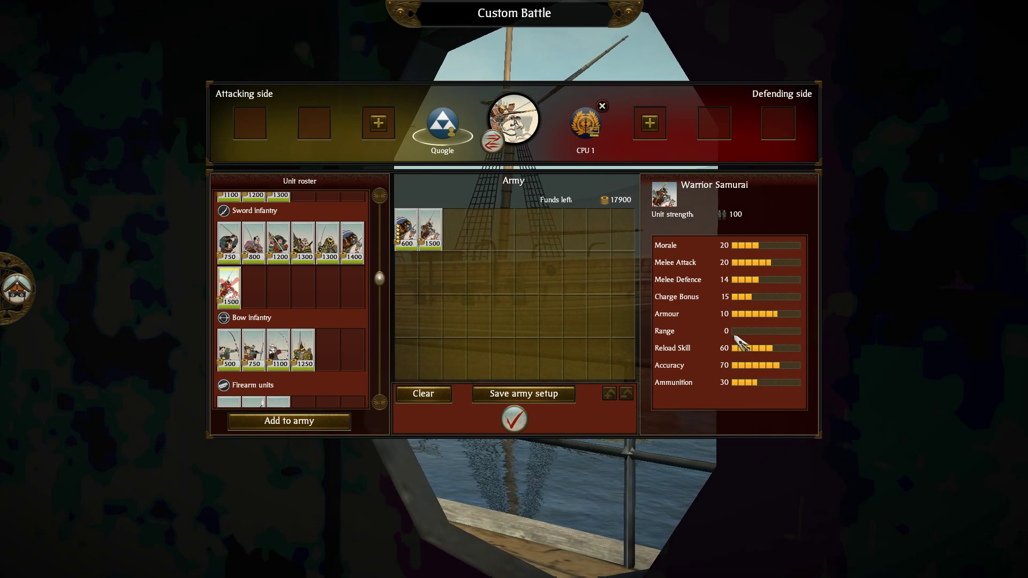
{"action": "mouse_move", "coordinate": [686, 333]}
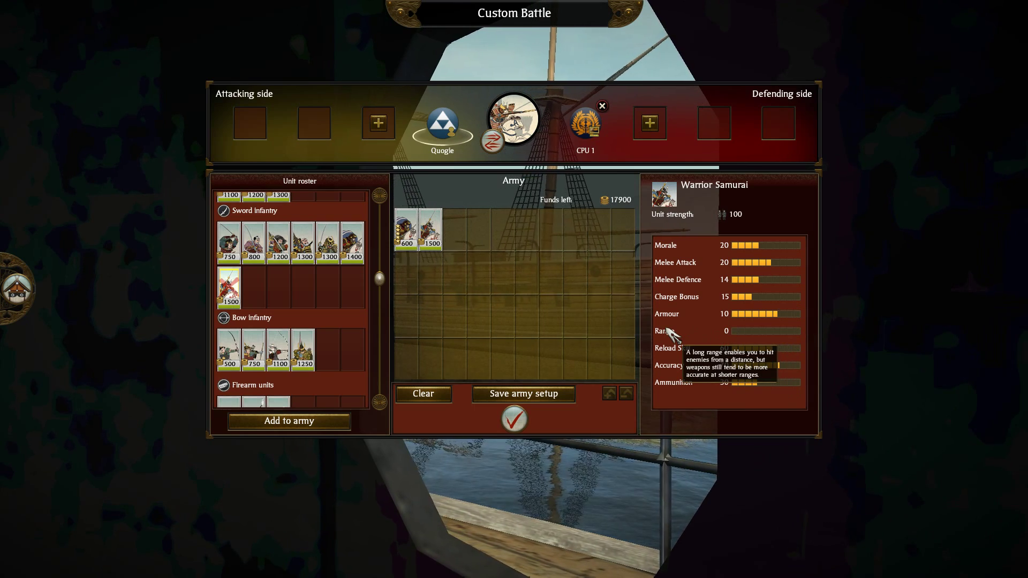
Check the Warrior Samurai's range stat and remove the Hojo Ujiyasu general from the attacking army.
{"action": "mouse_move", "coordinate": [664, 332]}
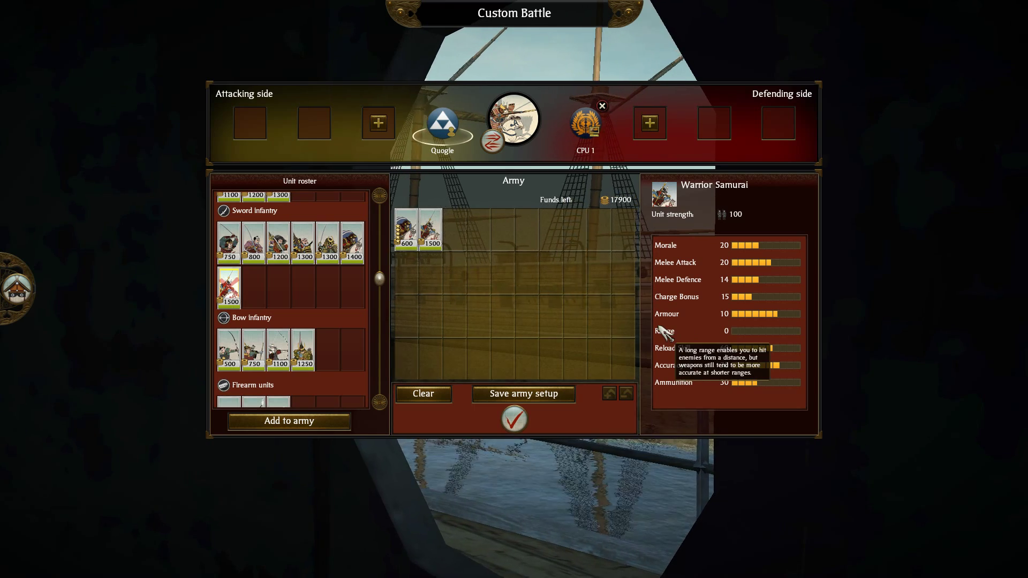
{"action": "left_click", "coordinate": [407, 229]}
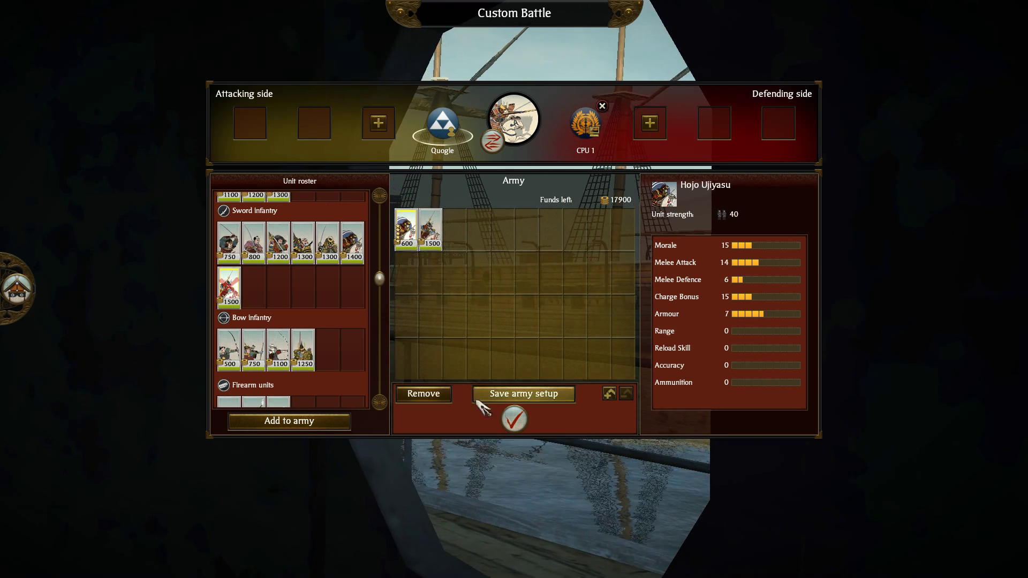
{"action": "left_click", "coordinate": [429, 394]}
Clear CPU 1's army and give it a single Yari Ashigaru unit, removing the Date Masamune general.
{"action": "left_click", "coordinate": [589, 126]}
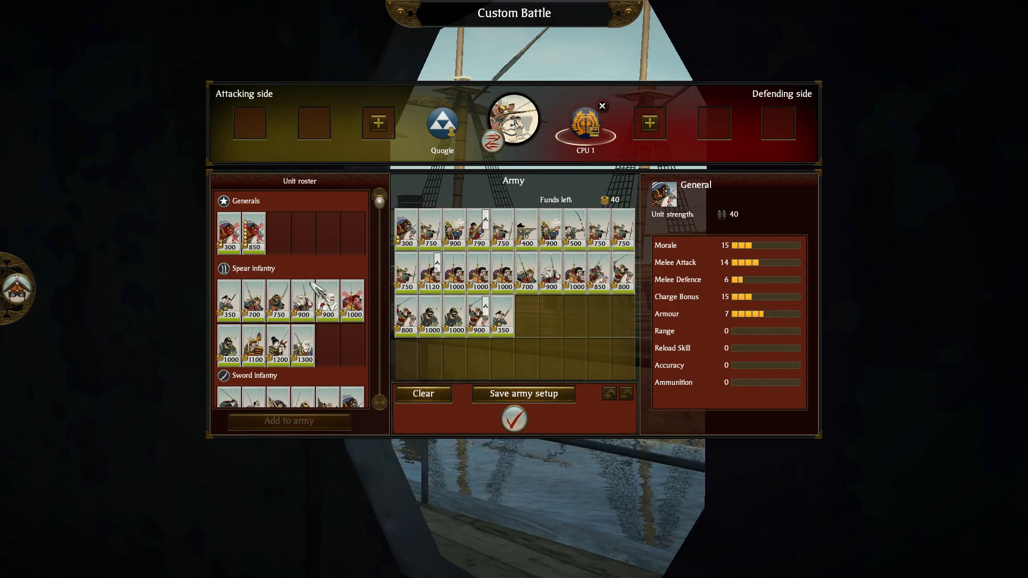
{"action": "scroll", "coordinate": [326, 295], "scroll_direction": "down", "scroll_amount": 3}
{"action": "scroll", "coordinate": [326, 295], "scroll_direction": "up", "scroll_amount": 2}
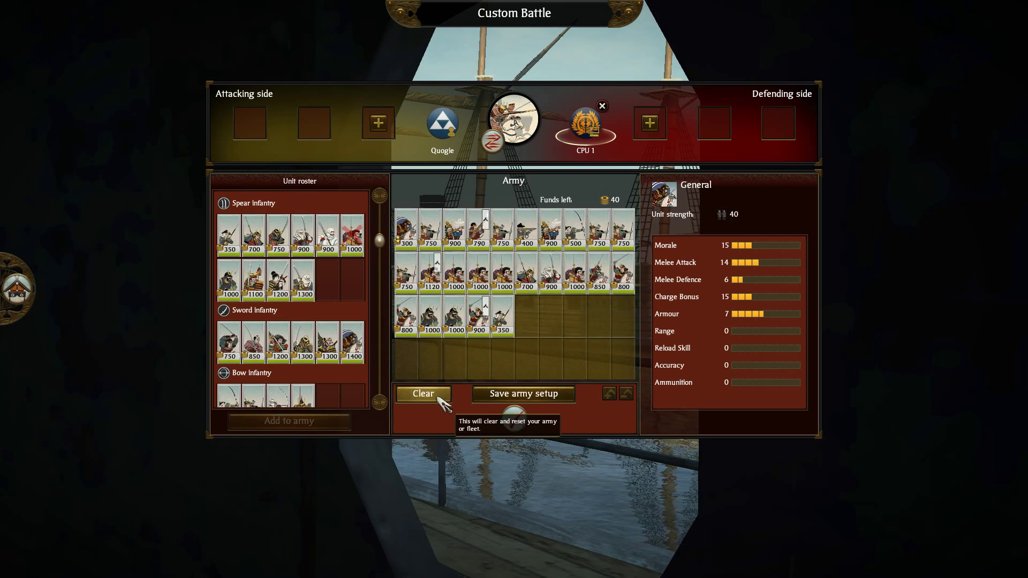
{"action": "left_click", "coordinate": [437, 396]}
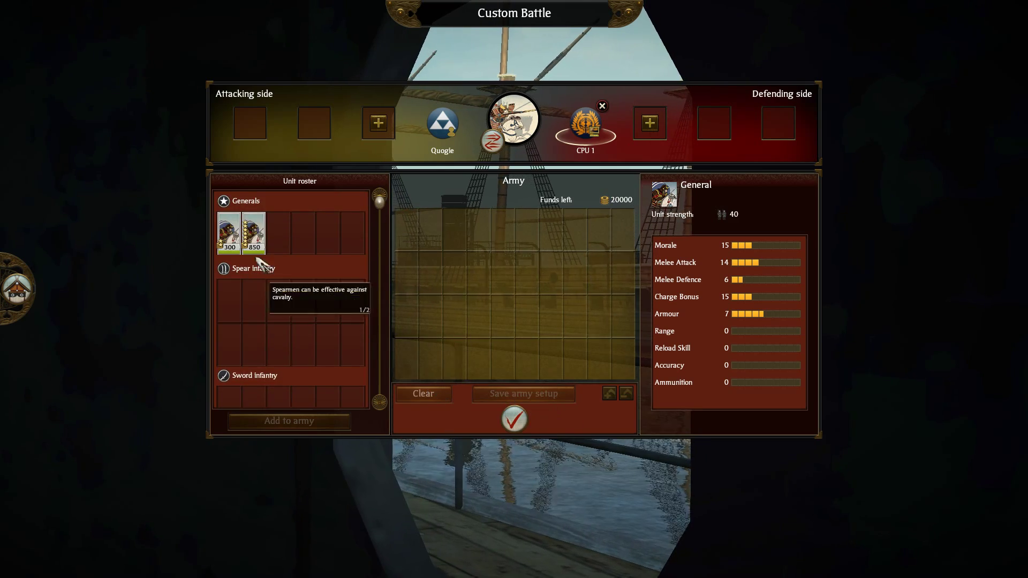
{"action": "double_click", "coordinate": [235, 308]}
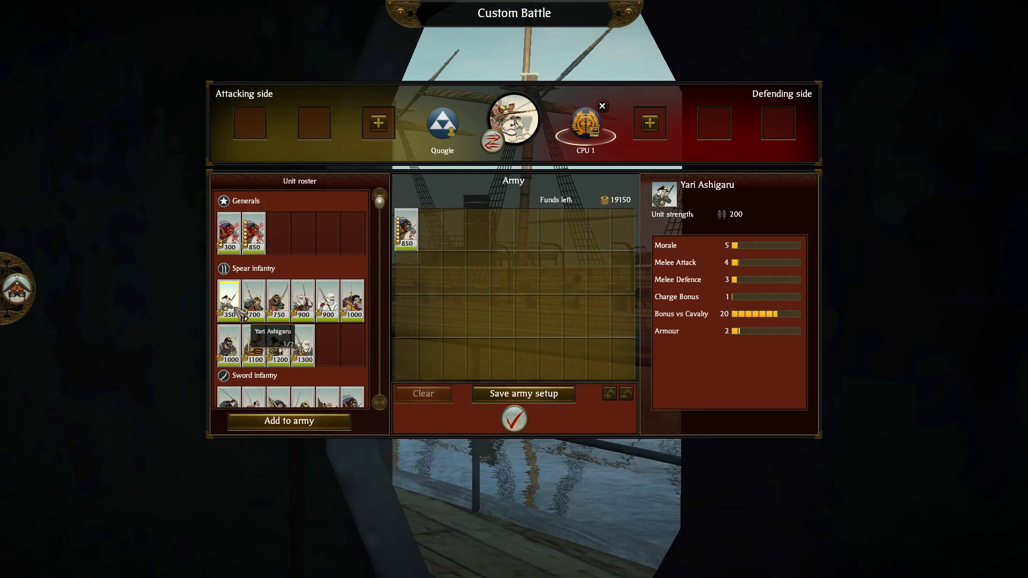
{"action": "left_click", "coordinate": [410, 225]}
{"action": "left_click", "coordinate": [441, 392]}
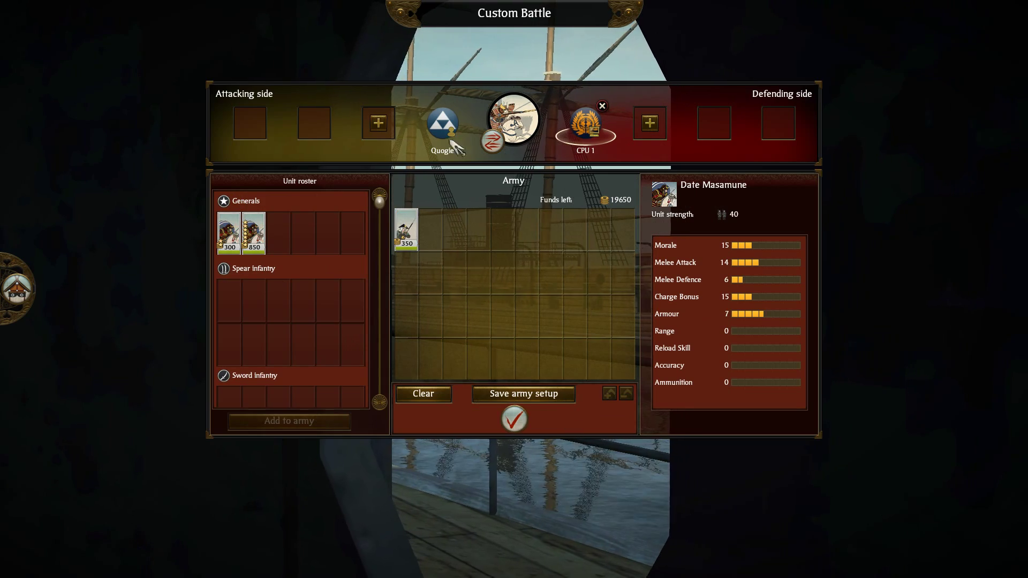
Confirm the army setup, launch the custom battle, start the fighting, and select the Warrior Samurai unit.
{"action": "left_click", "coordinate": [517, 419]}
{"action": "left_click", "coordinate": [526, 423]}
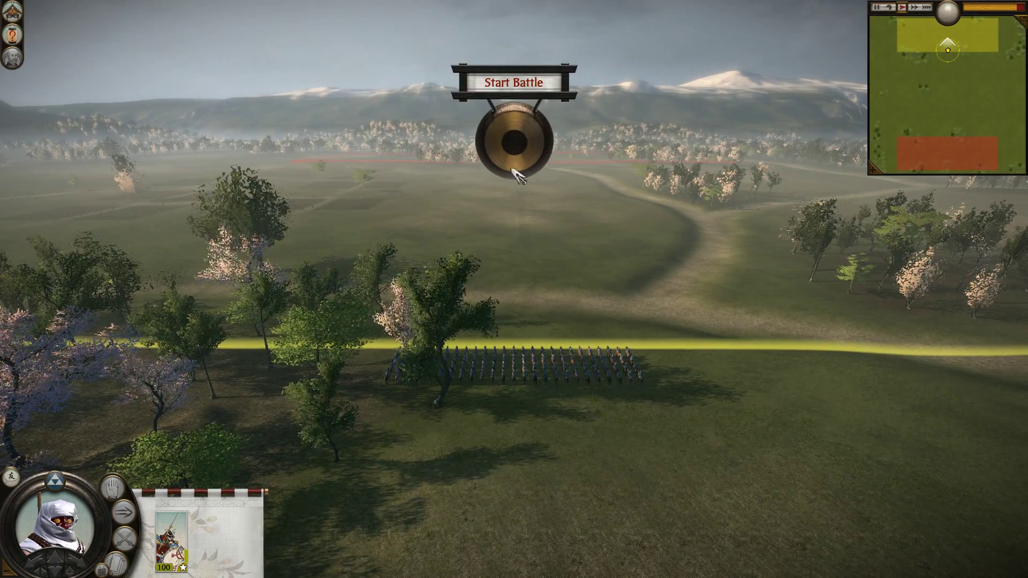
{"action": "left_click", "coordinate": [510, 157]}
{"action": "left_click", "coordinate": [505, 393]}
Examine the mounted Warrior Samurai and their general up close from the front, side and back.
{"action": "scroll", "coordinate": [528, 424], "scroll_direction": "up", "scroll_amount": 10}
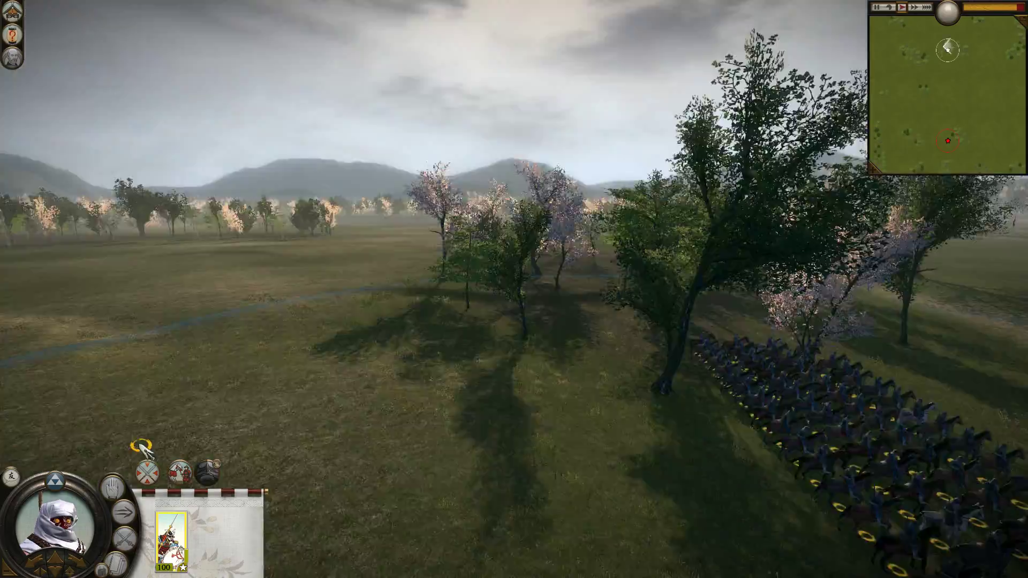
{"action": "key", "text": "e"}
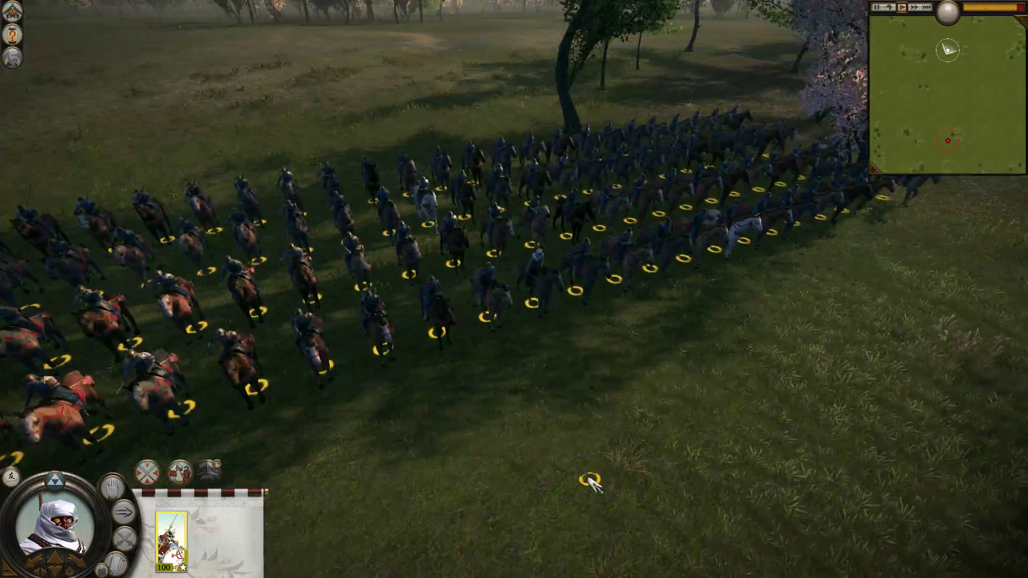
{"action": "scroll", "coordinate": [597, 472], "scroll_direction": "up", "scroll_amount": 5}
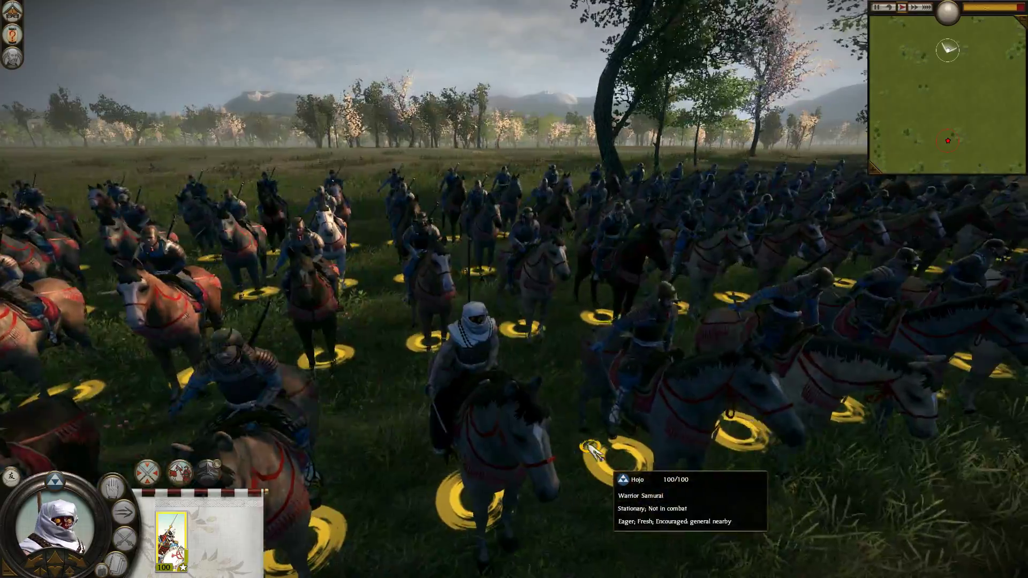
{"action": "key", "text": "e"}
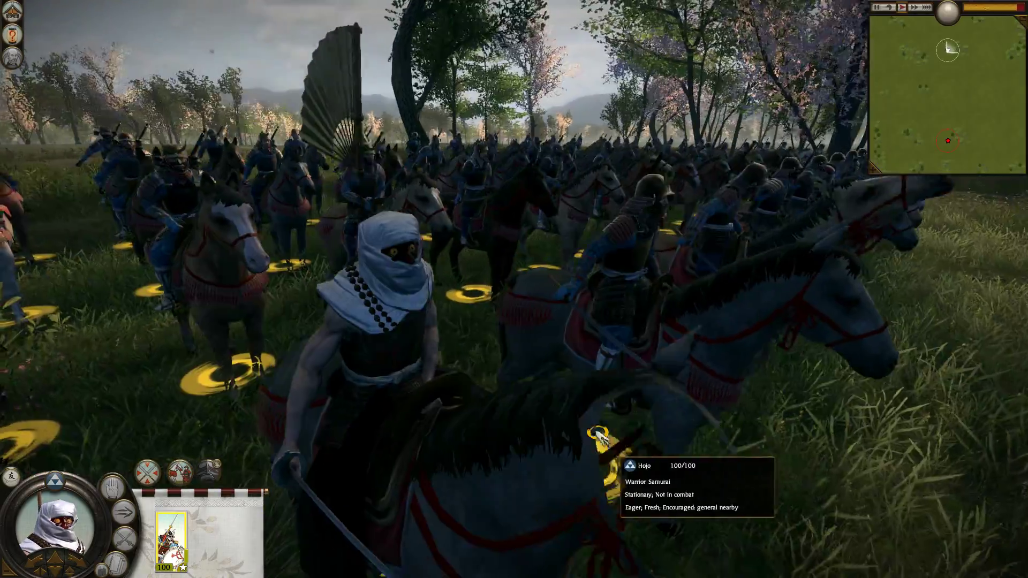
{"action": "key", "text": "e"}
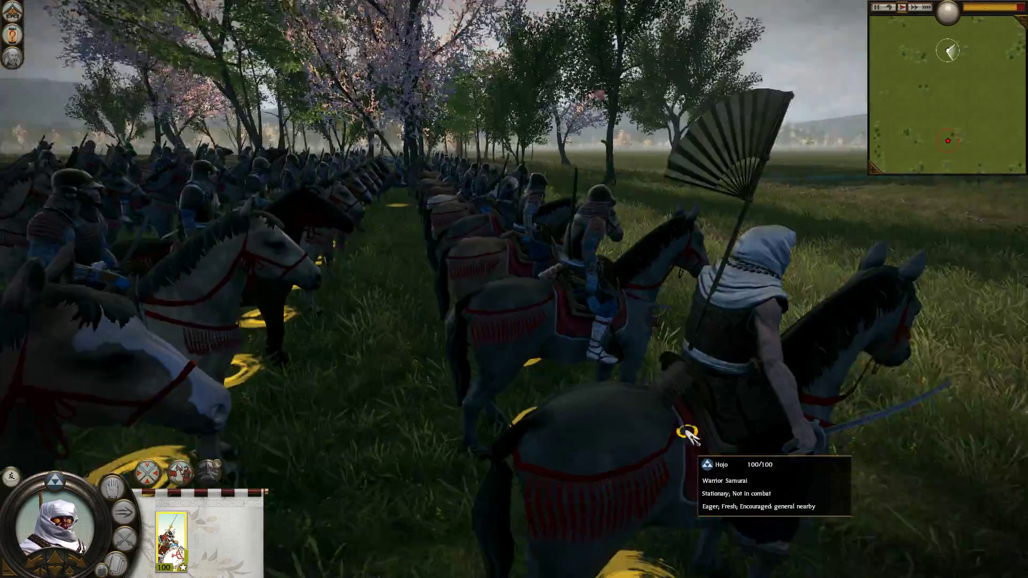
{"action": "key", "text": "e"}
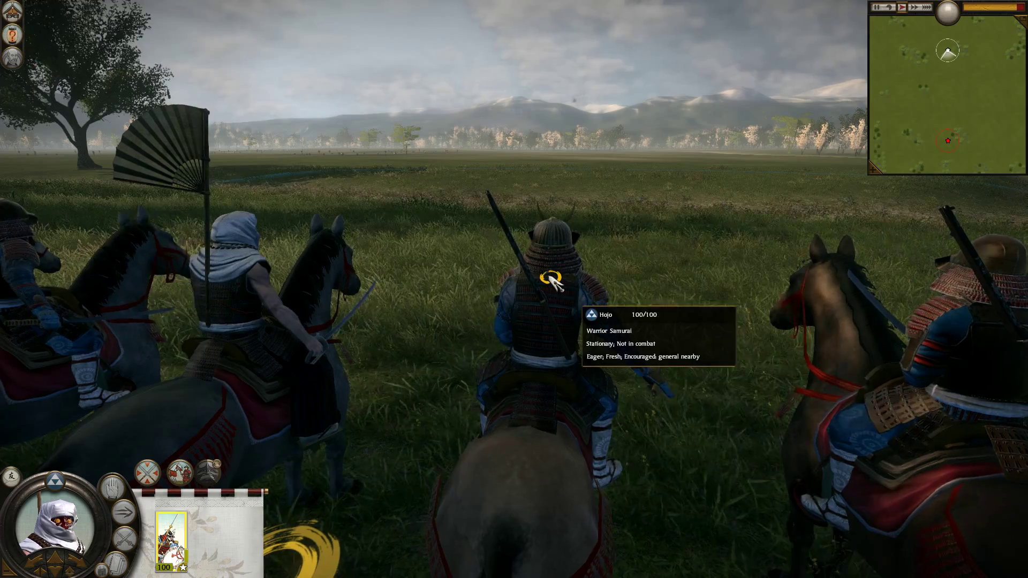
{"action": "key", "text": "a"}
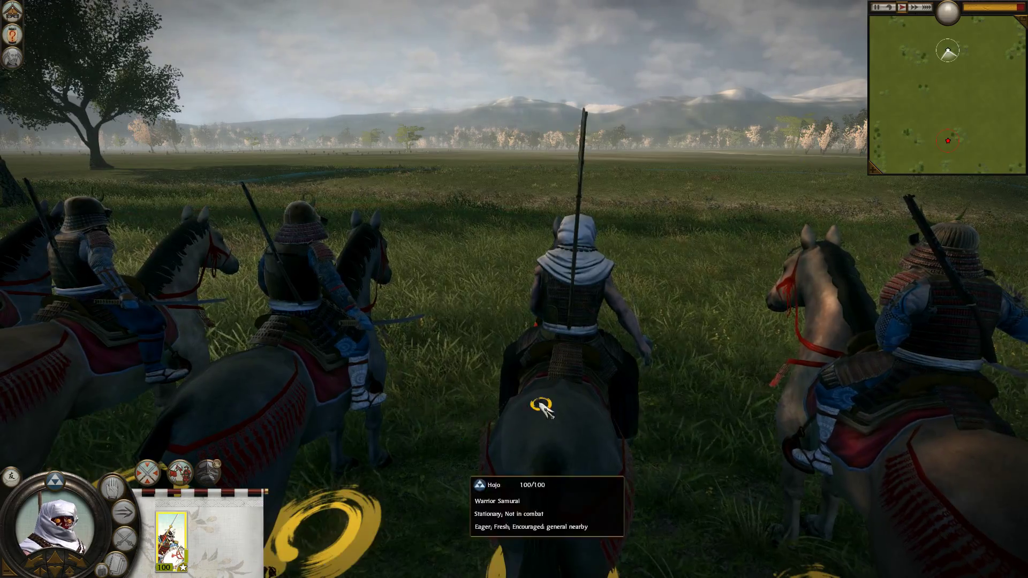
Order the Warrior Samurai to run forward across the open field and follow their advance.
{"action": "key", "text": "s"}
{"action": "key", "text": "s"}
{"action": "scroll", "coordinate": [559, 435], "scroll_direction": "down", "scroll_amount": 8}
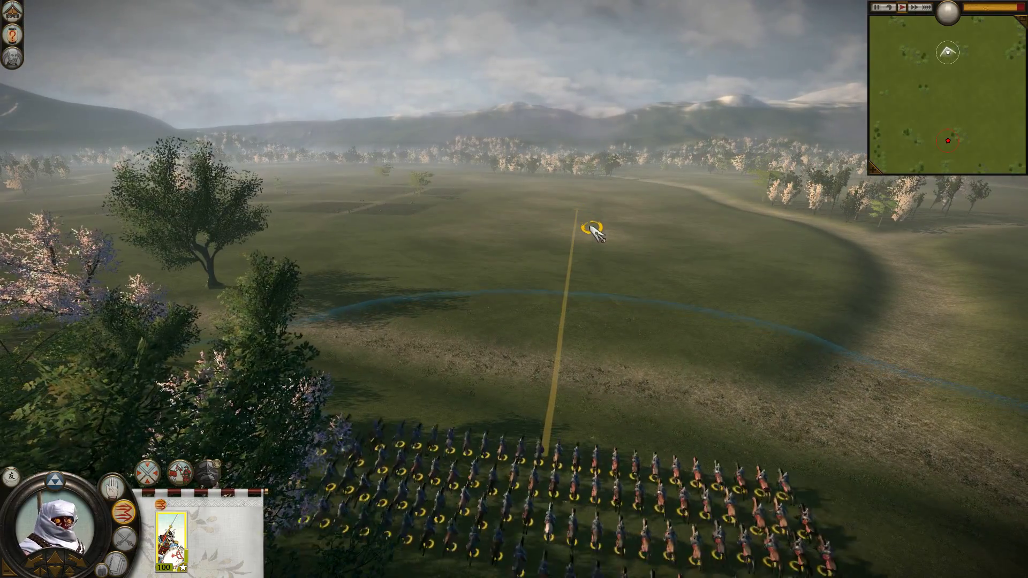
{"action": "key", "text": "q"}
{"action": "key", "text": "w"}
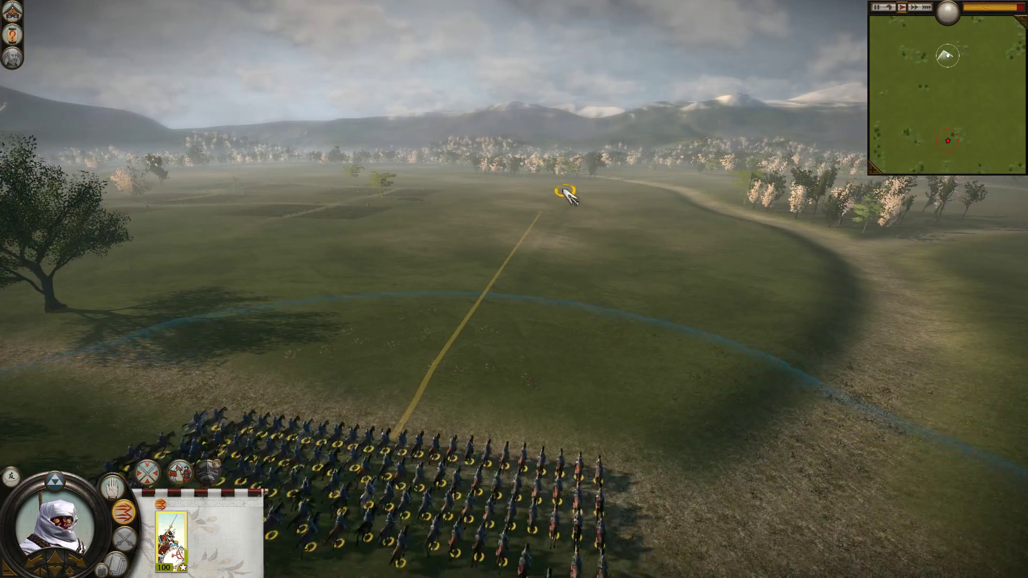
{"action": "key", "text": "w"}
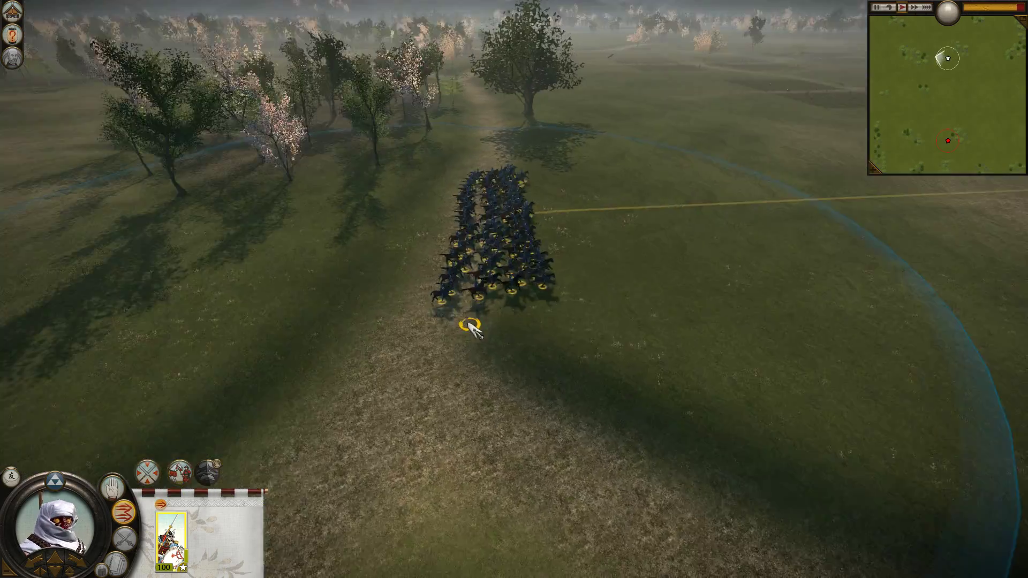
{"action": "key", "text": "e"}
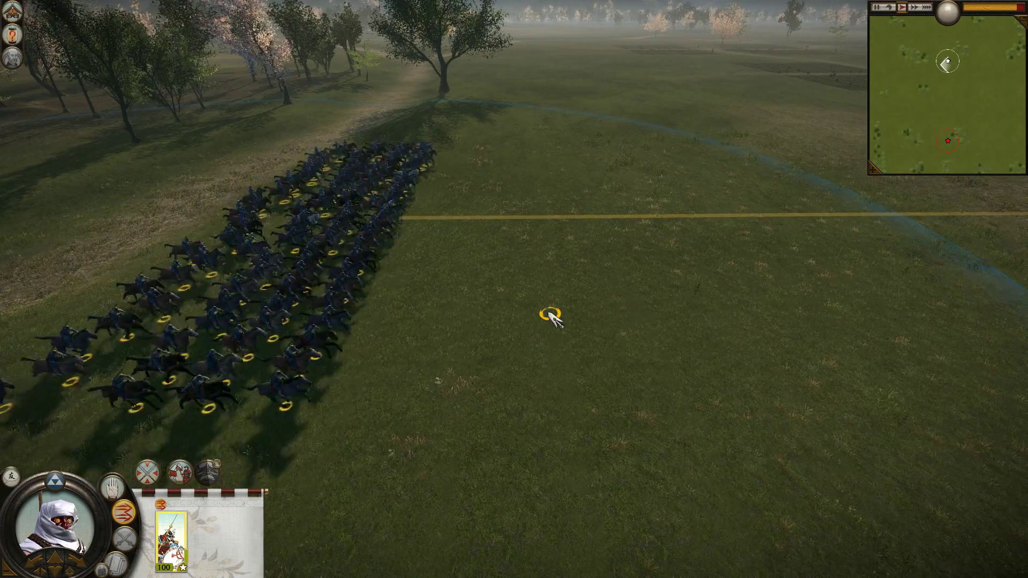
{"action": "left_click_drag", "start_coordinate": [325, 292], "coordinate": [404, 285]}
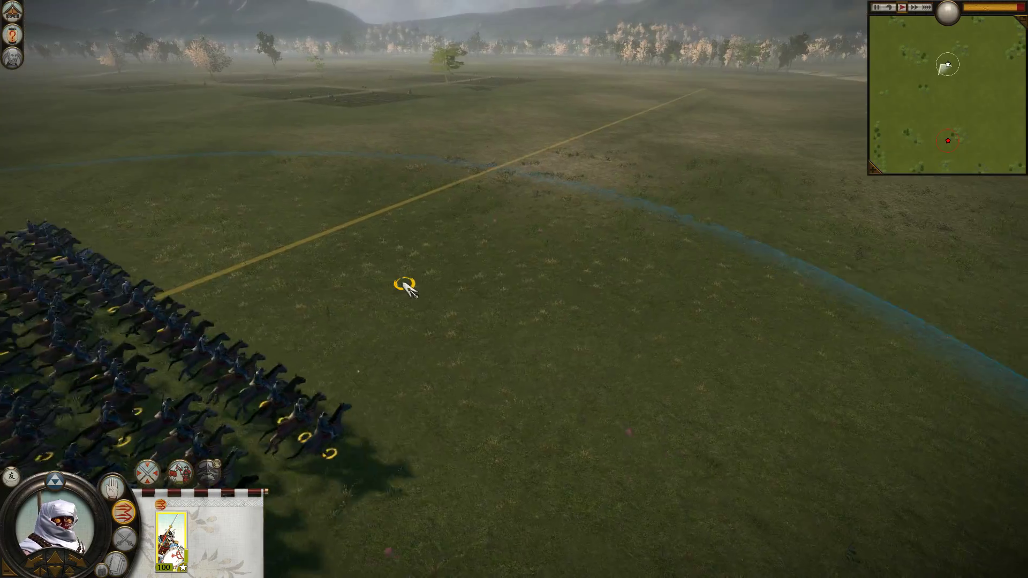
{"action": "key", "text": "s"}
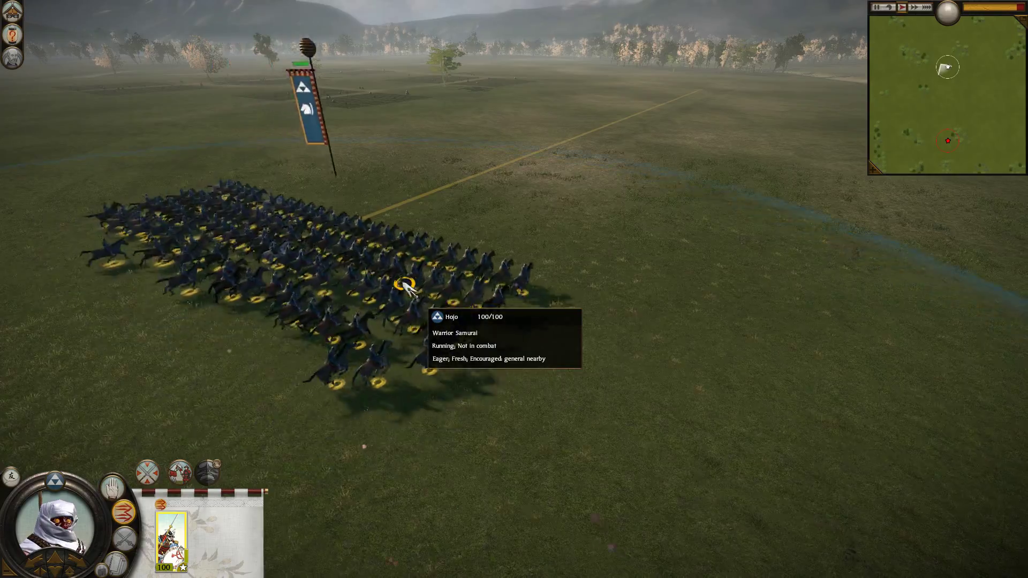
{"action": "key", "text": "a"}
{"action": "key", "text": "e"}
{"action": "key", "text": "w"}
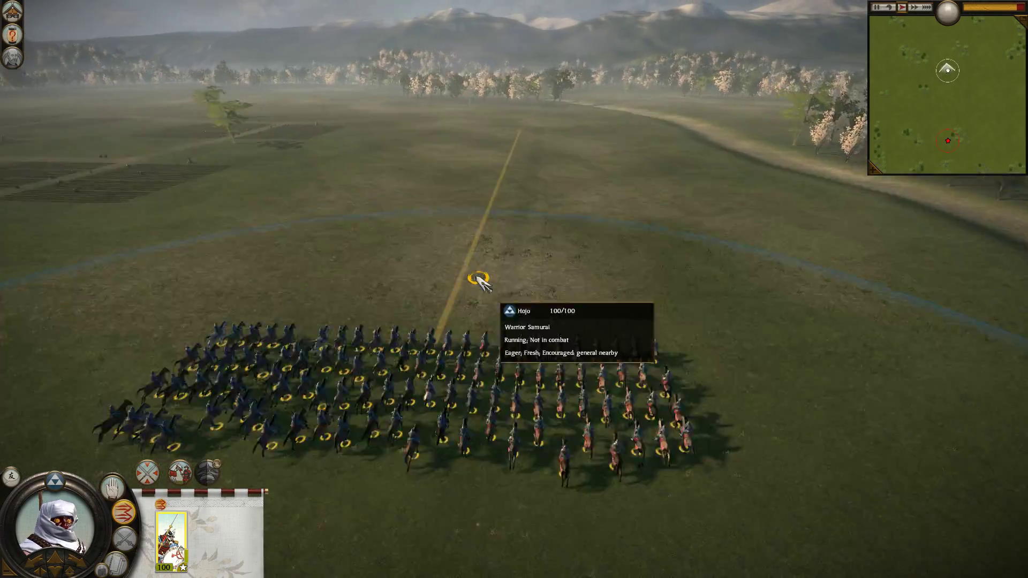
Send the Warrior Samurai against the enemy Yari Ashigaru by the trees, view their approach, and set the battle to normal speed.
{"action": "key", "text": "w"}
{"action": "key", "text": "d"}
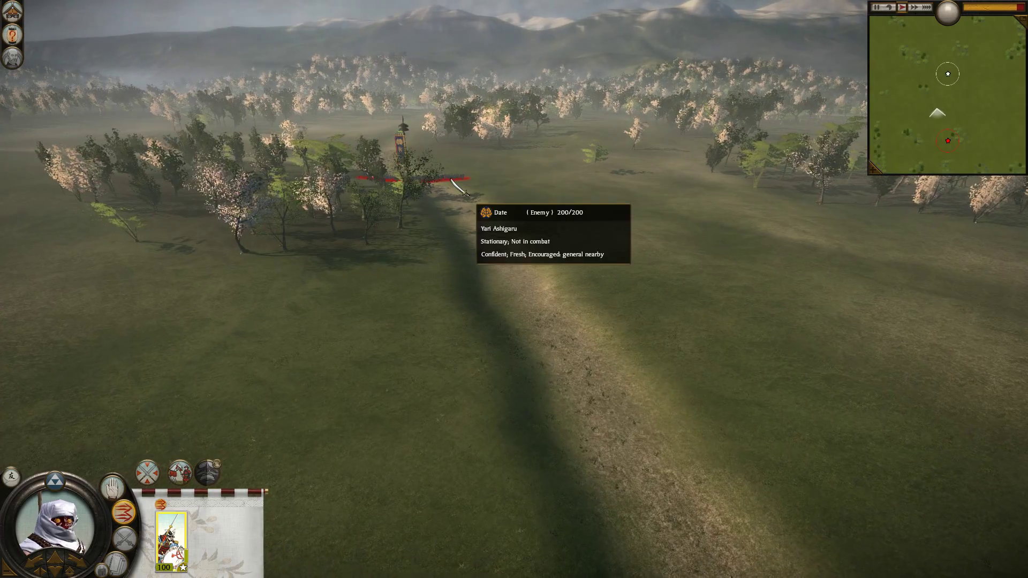
{"action": "key", "text": "w"}
{"action": "key", "text": "d"}
{"action": "key", "text": "q"}
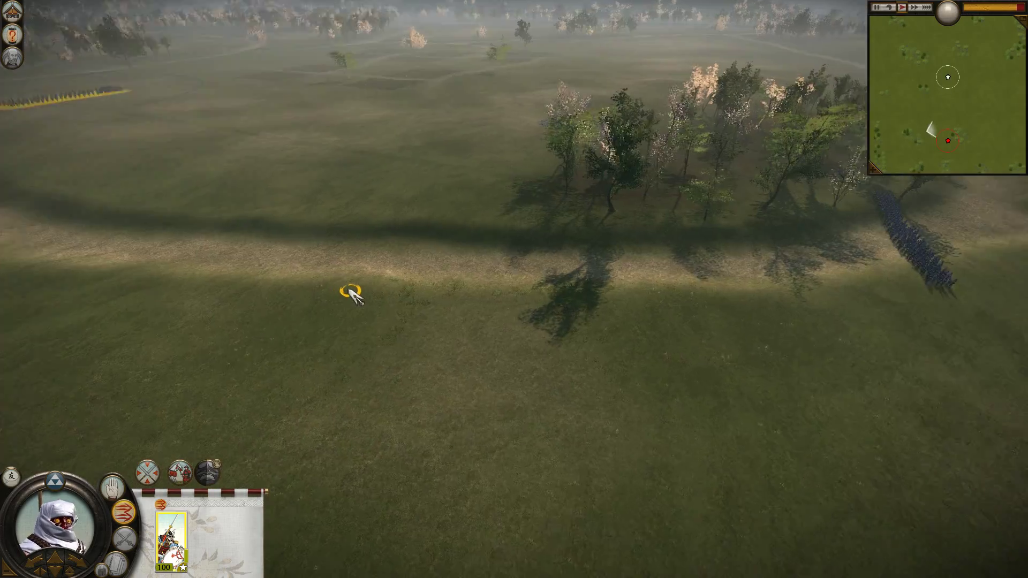
{"action": "key", "text": "d"}
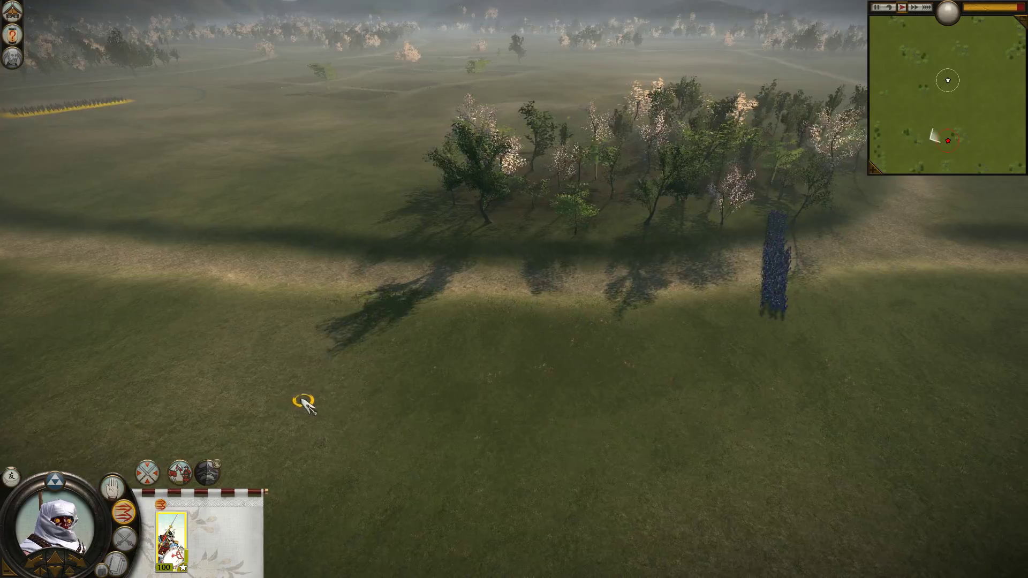
{"action": "key", "text": "w"}
{"action": "scroll", "coordinate": [351, 400], "scroll_direction": "up", "scroll_amount": 3}
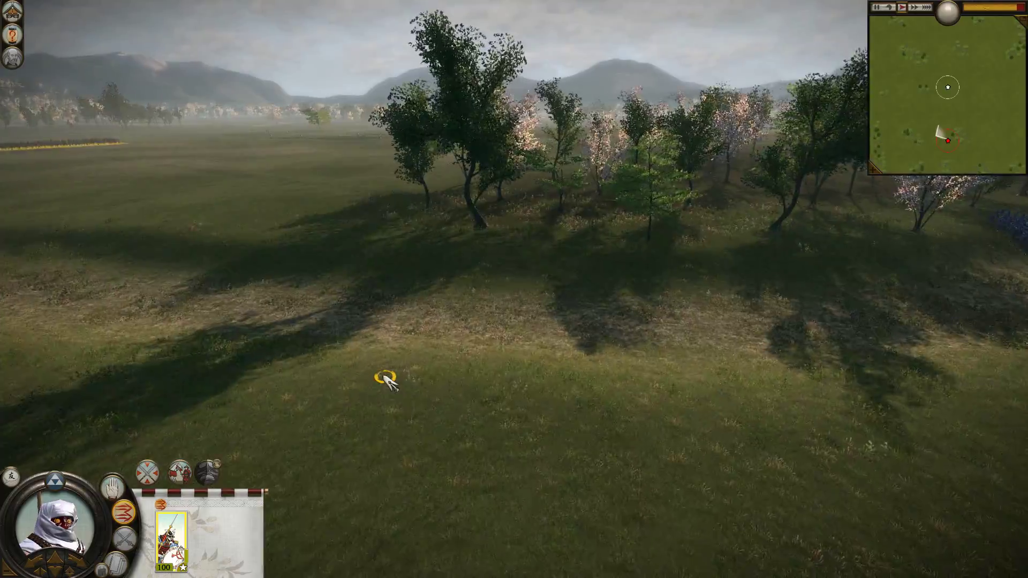
{"action": "scroll", "coordinate": [386, 377], "scroll_direction": "up", "scroll_amount": 5}
{"action": "key", "text": "q"}
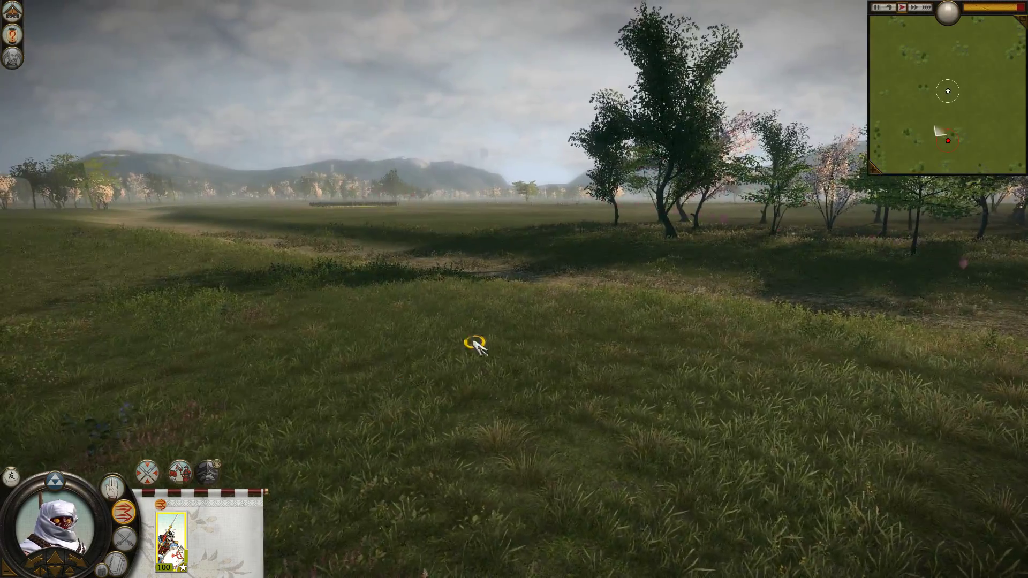
{"action": "key", "text": "e"}
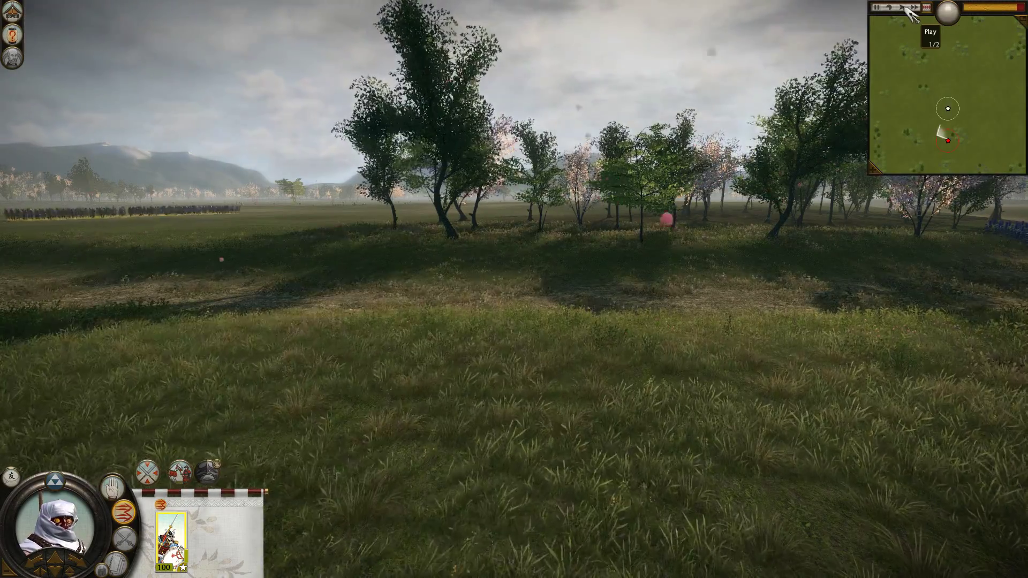
{"action": "left_click", "coordinate": [905, 8]}
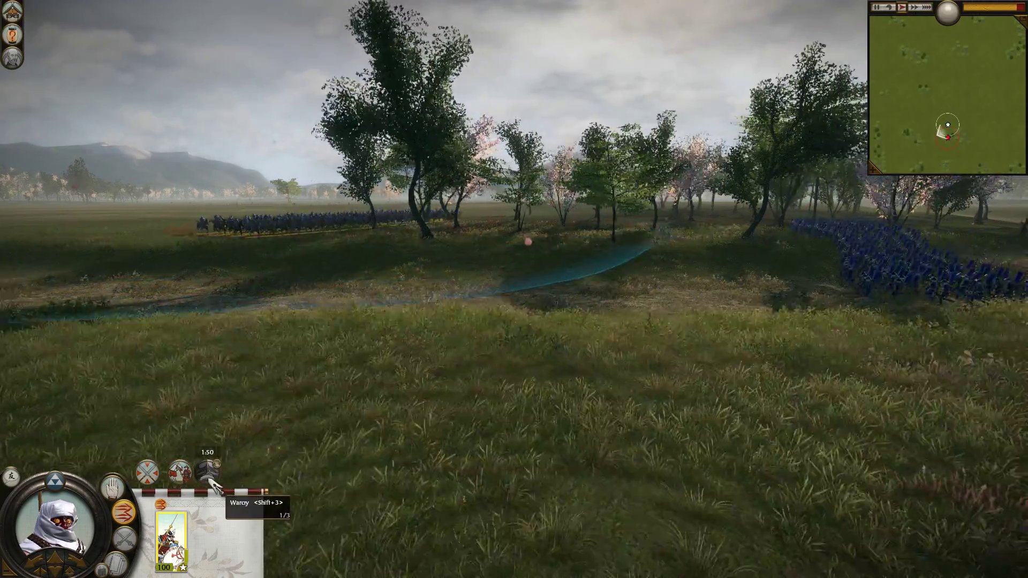
Observe the melee between the Warrior Samurai and the Yari Ashigaru from close up and from a distance.
{"action": "key", "text": "e"}
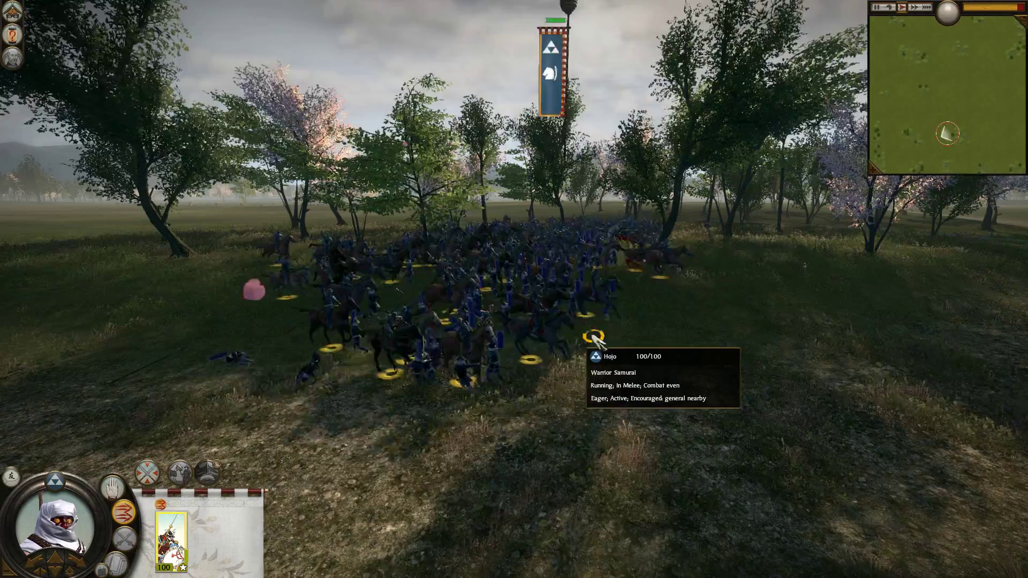
{"action": "key", "text": "d"}
{"action": "key", "text": "w"}
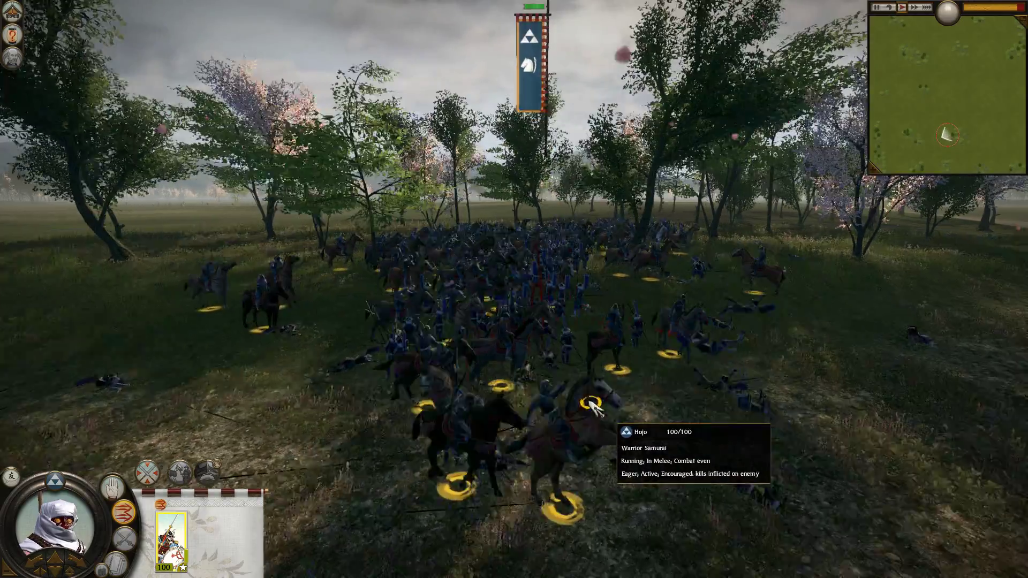
{"action": "key", "text": "d"}
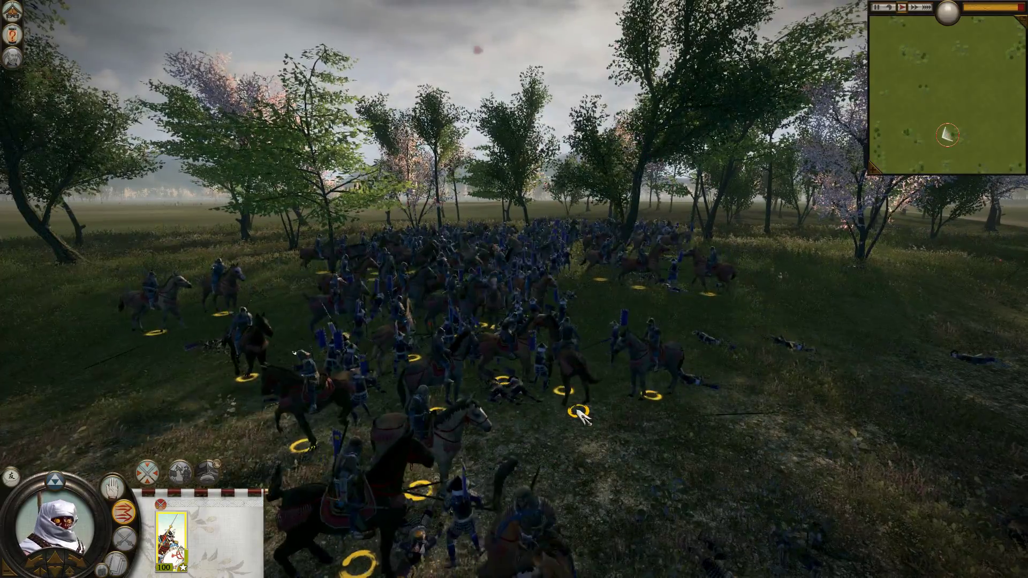
{"action": "key", "text": "w"}
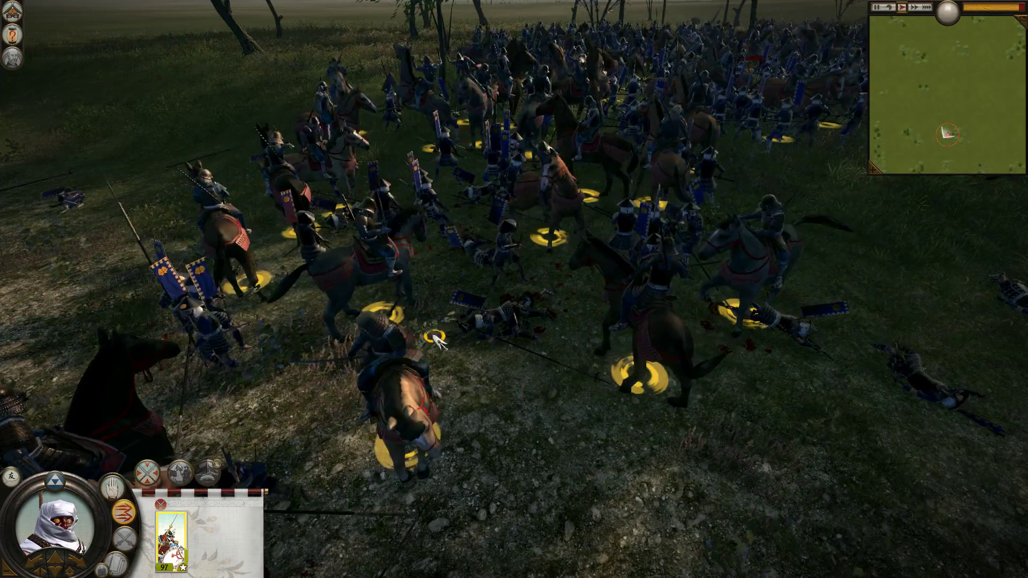
{"action": "key", "text": "s"}
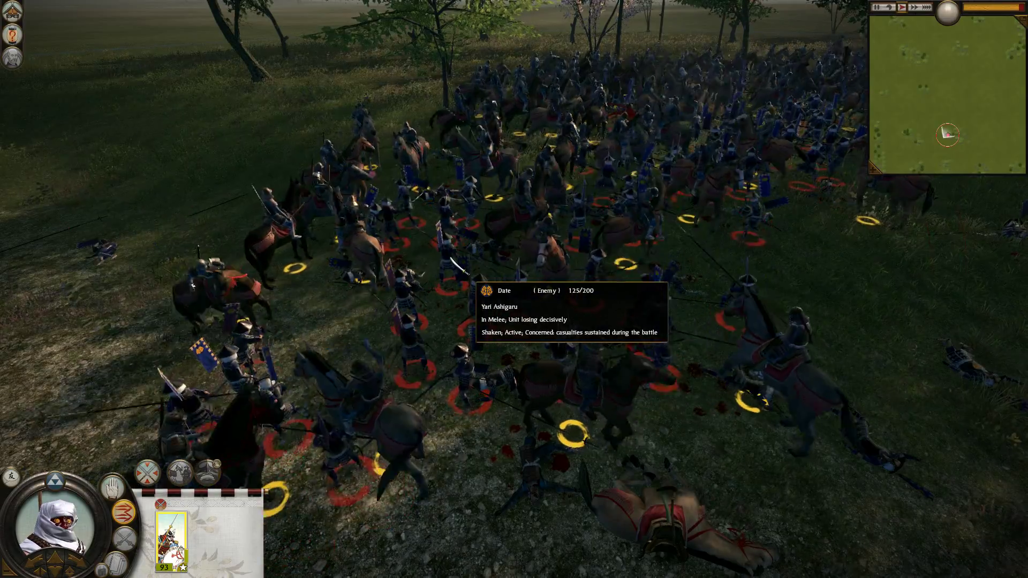
{"action": "scroll", "coordinate": [453, 260], "scroll_direction": "down", "scroll_amount": 10}
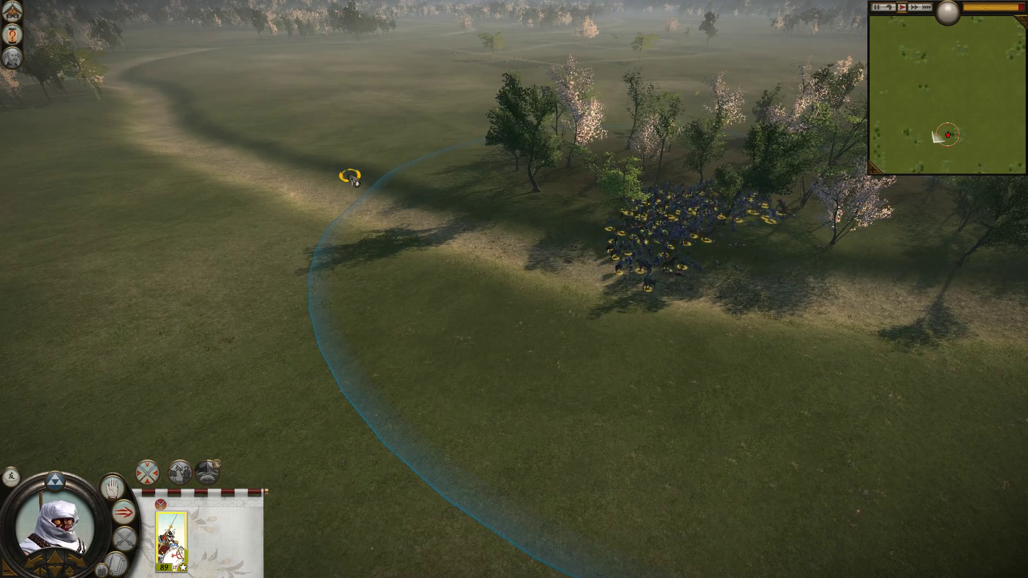
Pull the Warrior Samurai back from the trees to dismount, and send them on foot against the pursuing Yari Ashigaru.
{"action": "key", "text": "a"}
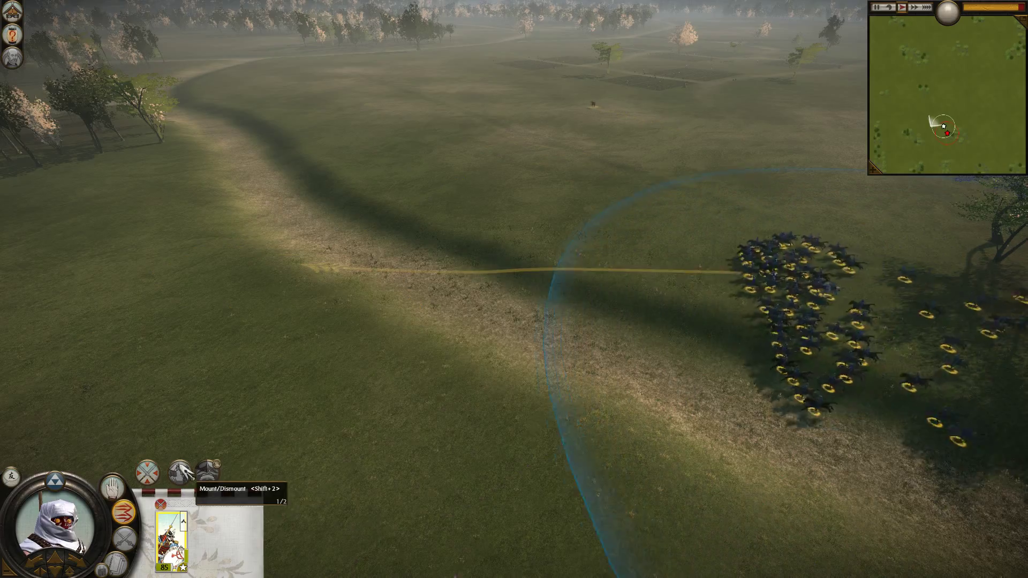
{"action": "key", "text": "d"}
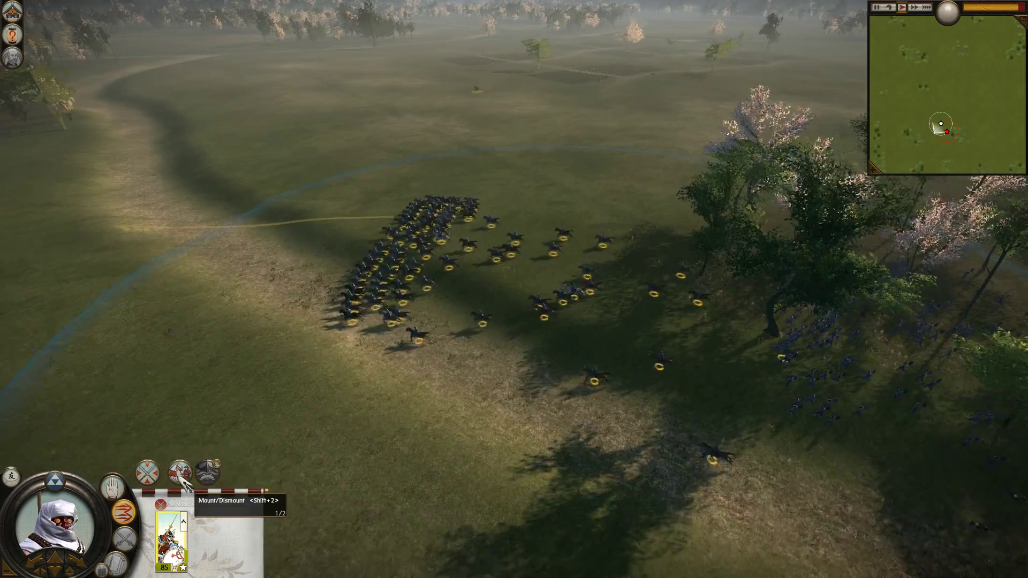
{"action": "left_click", "coordinate": [185, 485]}
{"action": "scroll", "coordinate": [391, 394], "scroll_direction": "up", "scroll_amount": 3}
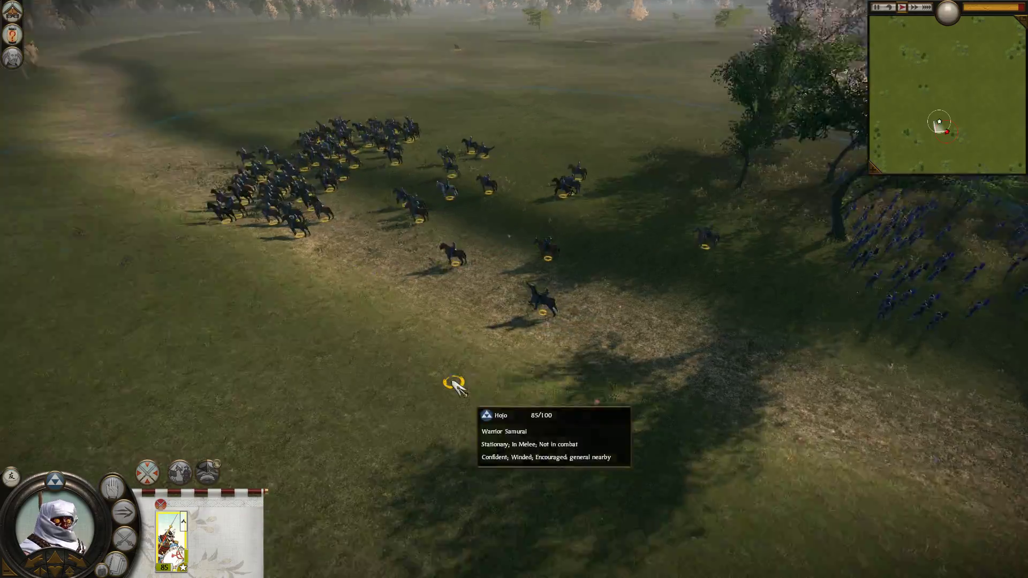
{"action": "key", "text": "d"}
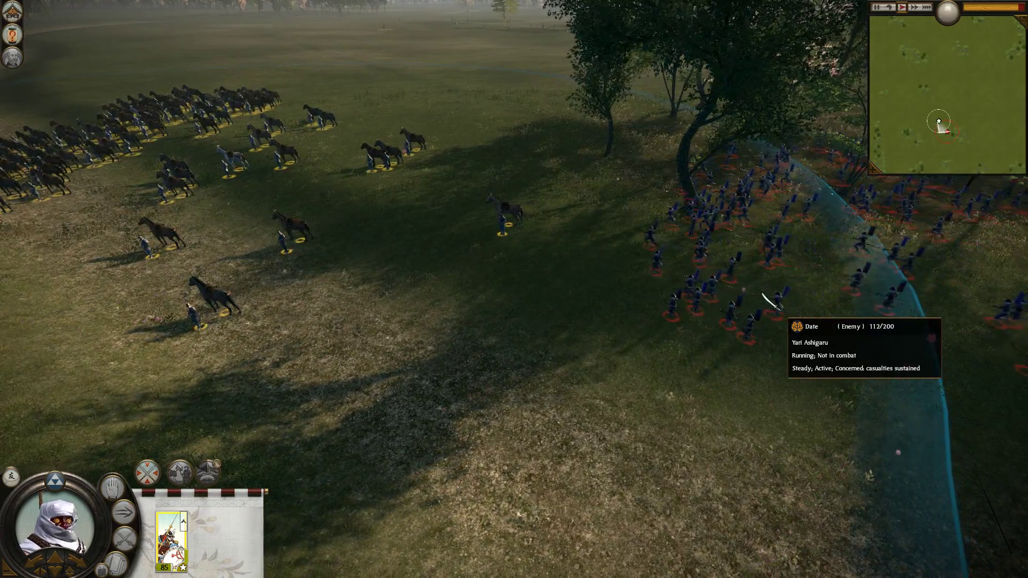
{"action": "right_click", "coordinate": [703, 289]}
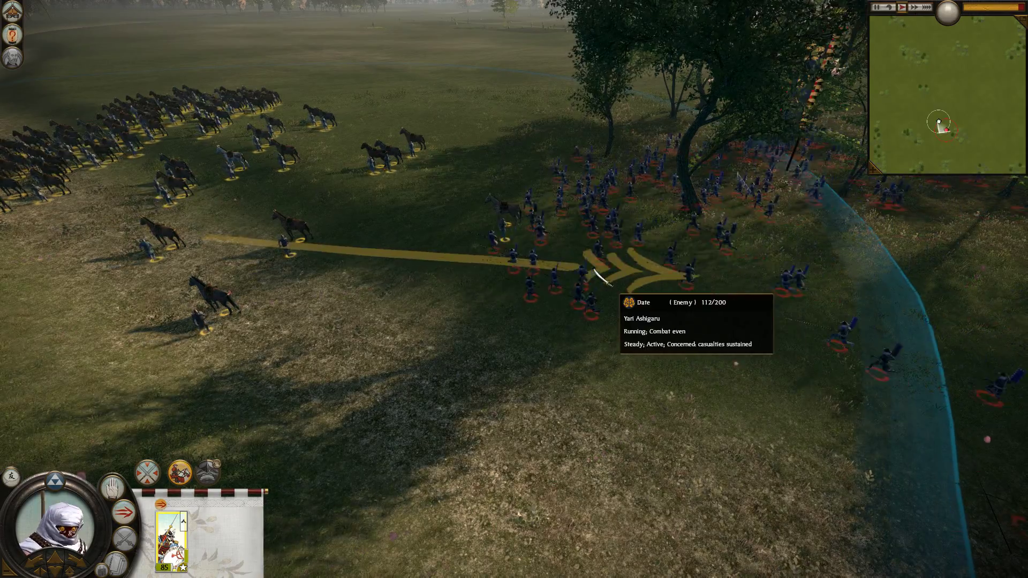
Examine the dismounted Warrior Samurai fighting the Yari Ashigaru up close, following the melee across the grass.
{"action": "scroll", "coordinate": [494, 292], "scroll_direction": "up", "scroll_amount": 5}
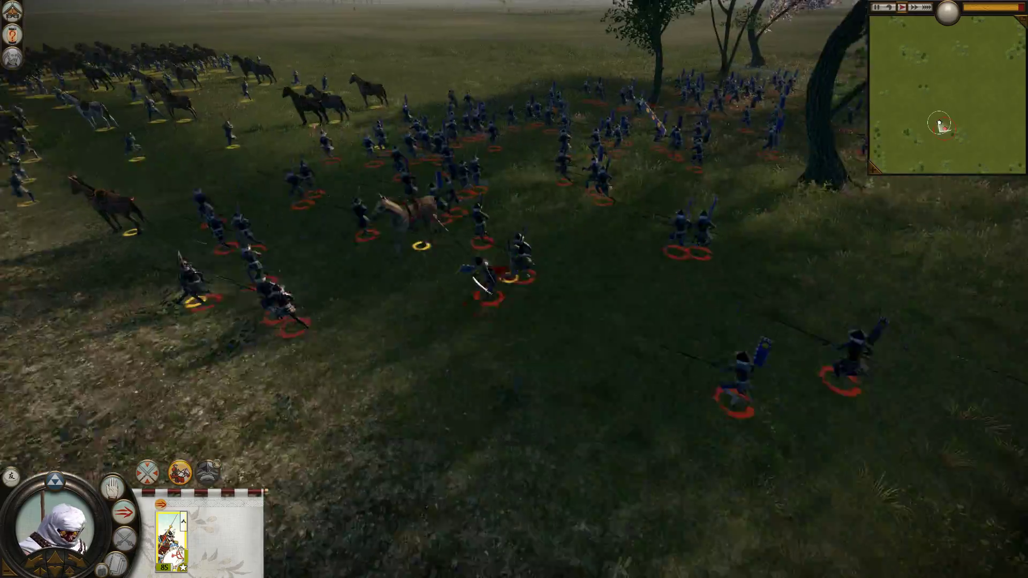
{"action": "scroll", "coordinate": [487, 321], "scroll_direction": "up", "scroll_amount": 5}
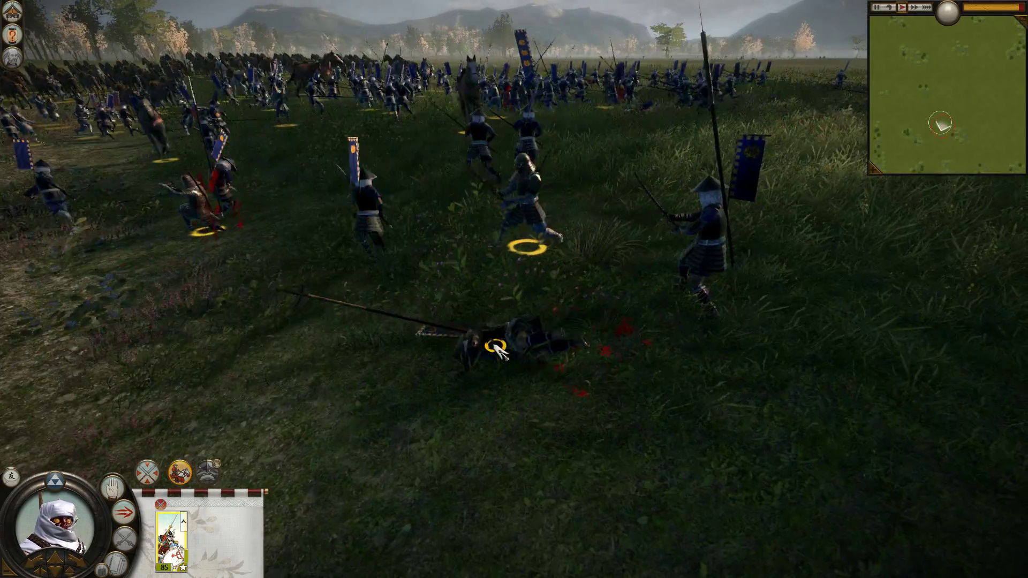
{"action": "scroll", "coordinate": [495, 348], "scroll_direction": "up", "scroll_amount": 2}
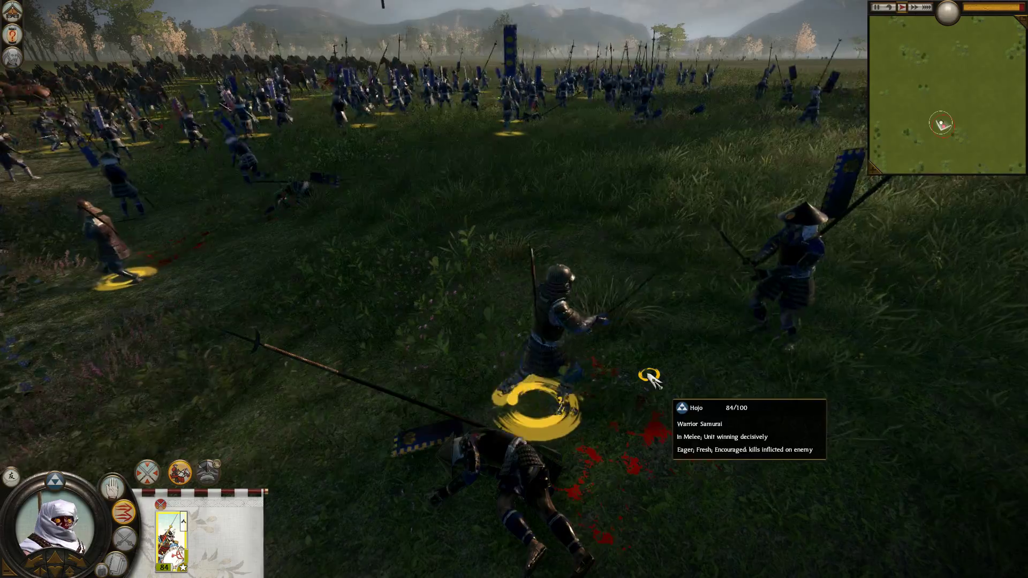
{"action": "key", "text": "d"}
{"action": "key", "text": "s"}
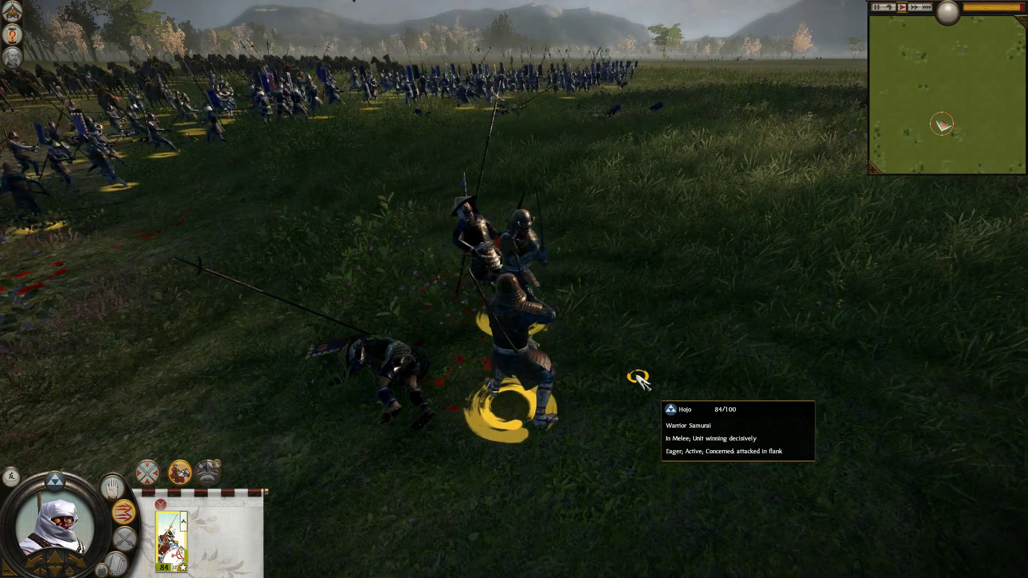
{"action": "key", "text": "w"}
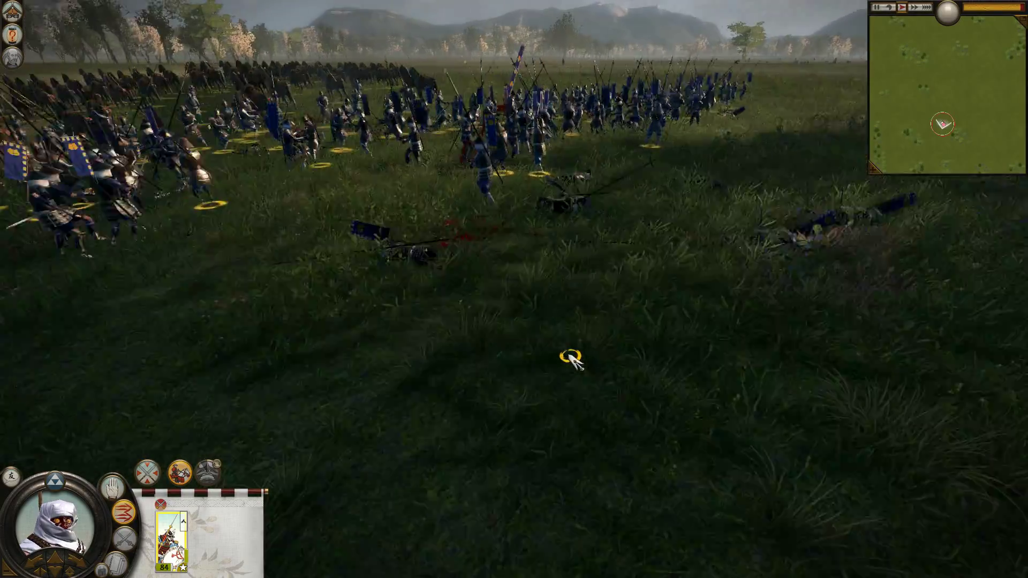
{"action": "key", "text": "w"}
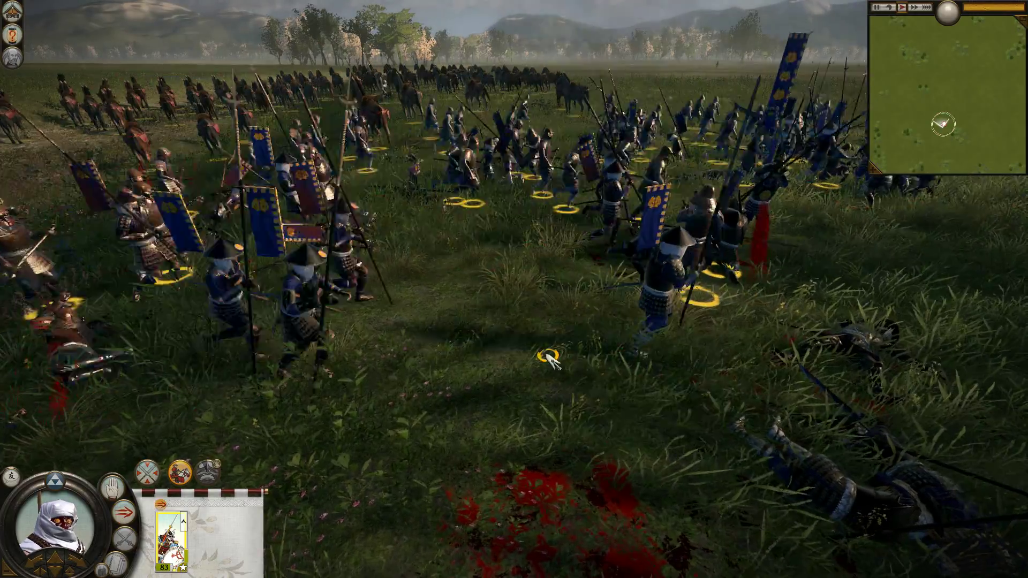
{"action": "key", "text": "w"}
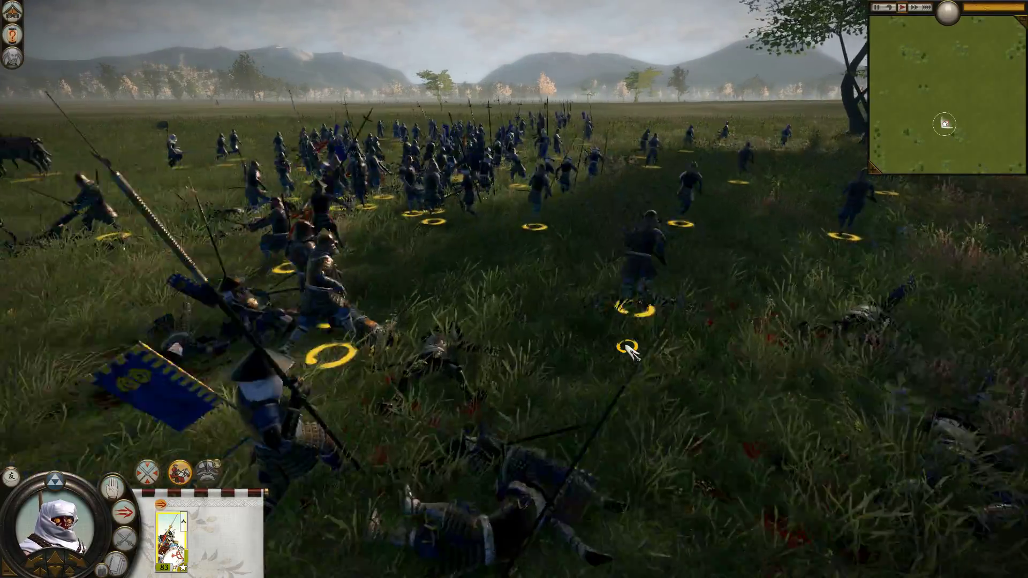
{"action": "key", "text": "w"}
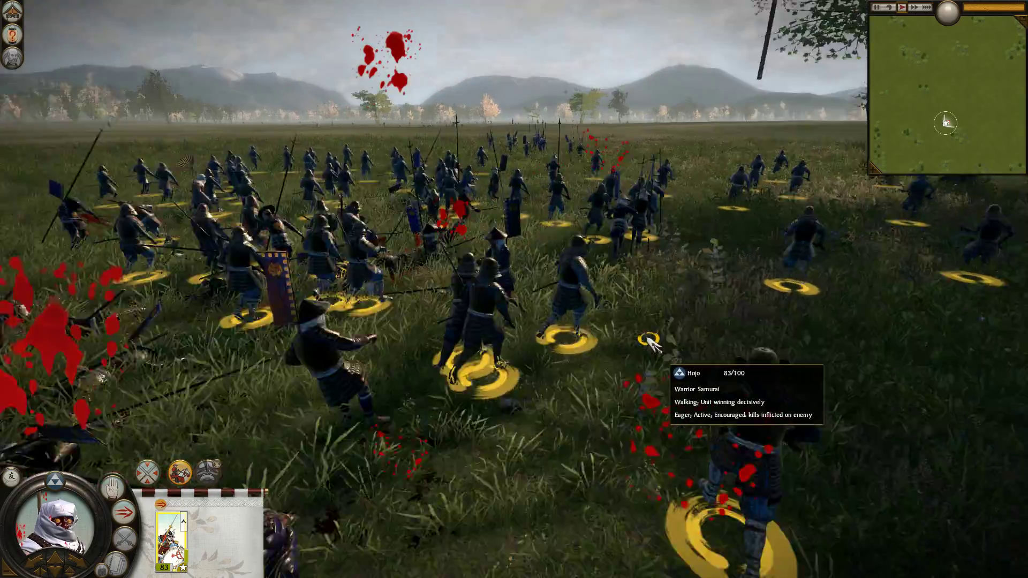
{"action": "key", "text": "w"}
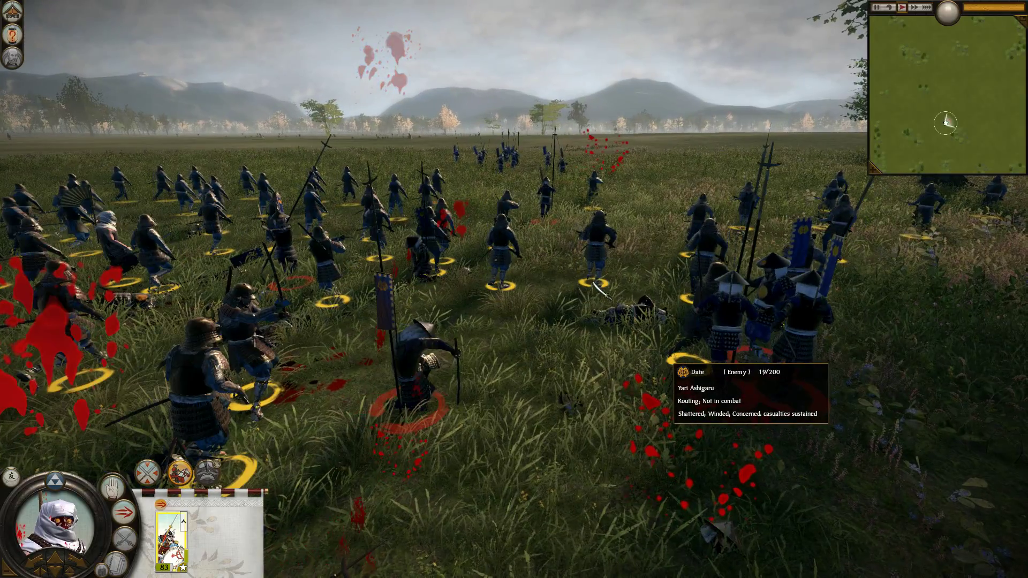
Pause the custom battle and quit it.
{"action": "key", "text": "Escape"}
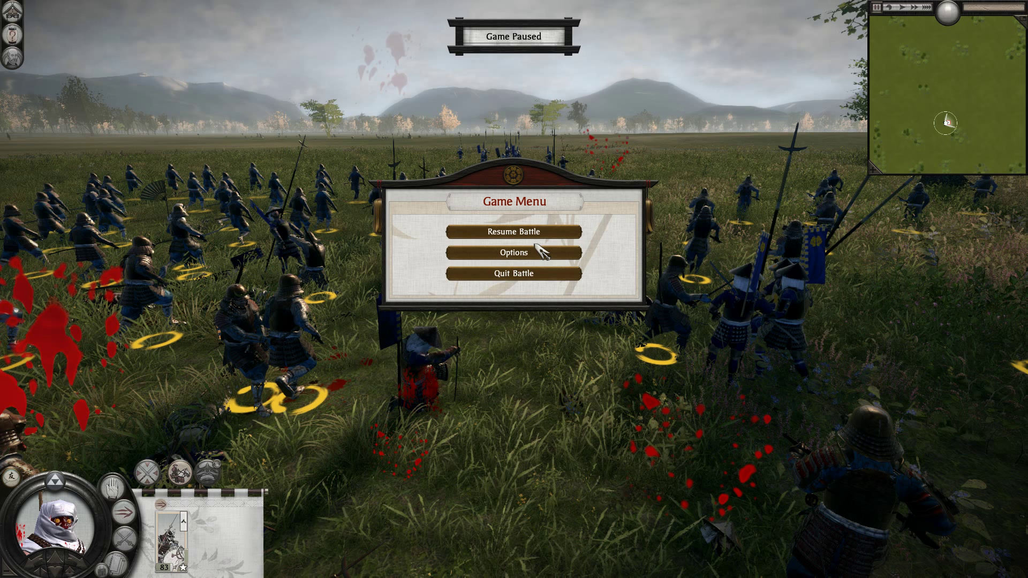
{"action": "left_click", "coordinate": [539, 274]}
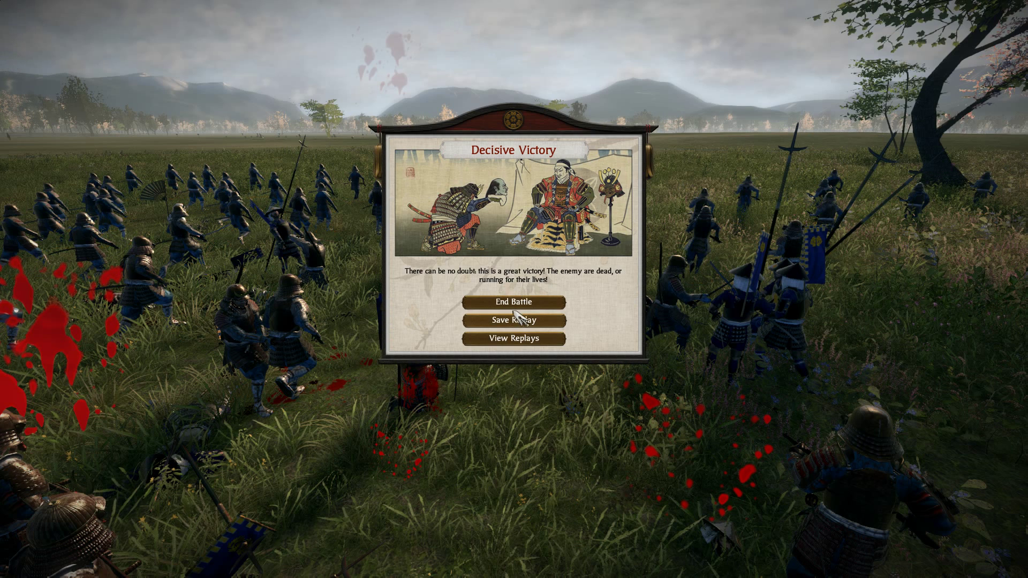